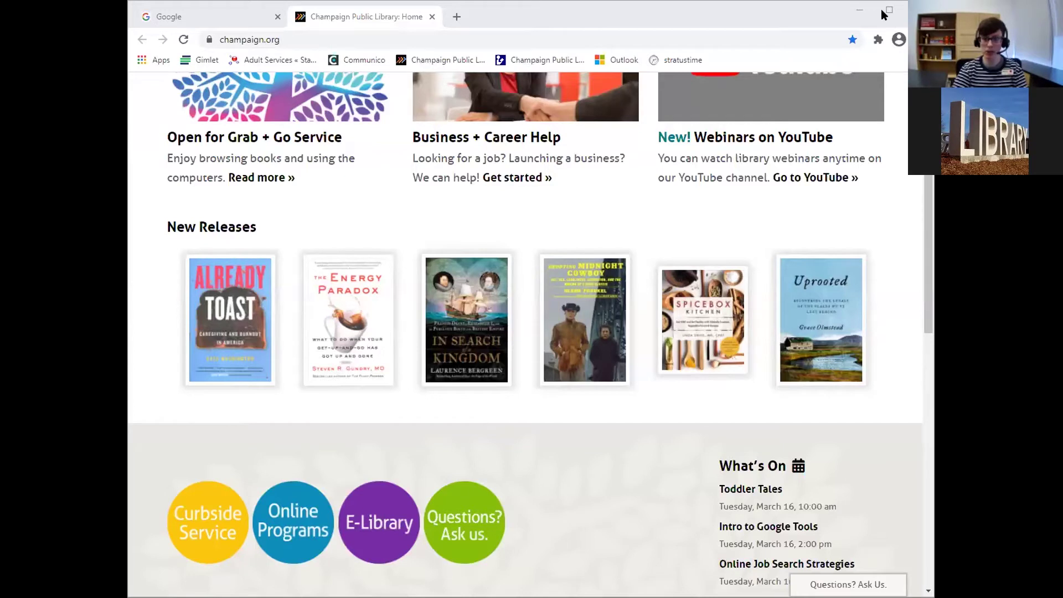
Maximize the browser window, scroll to the top of the library page, and switch to the Google tab.
click(883, 9)
scroll(337, 191, up, 3)
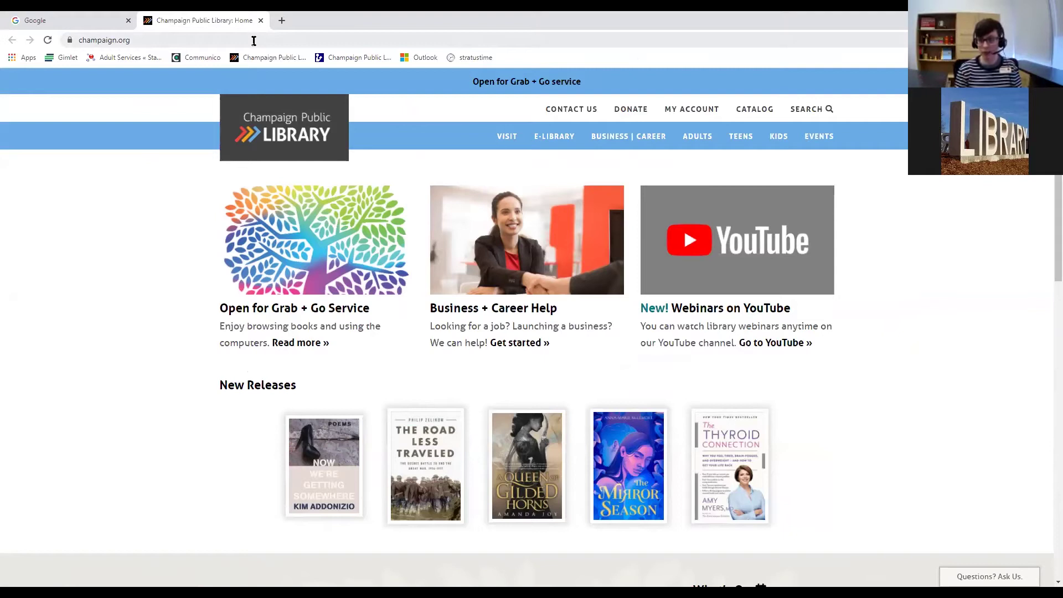
click(86, 24)
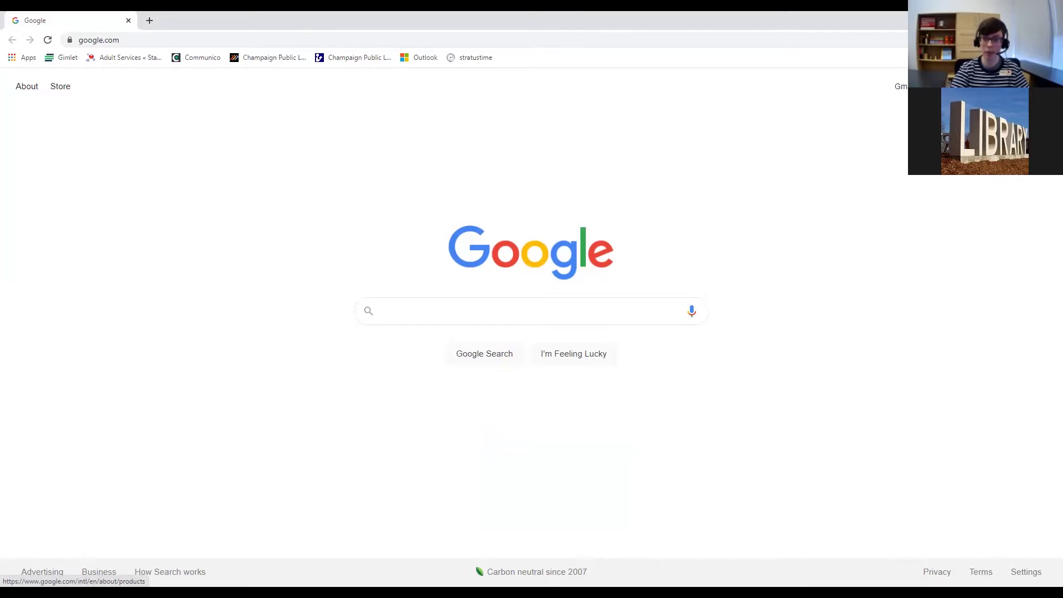
click(1015, 86)
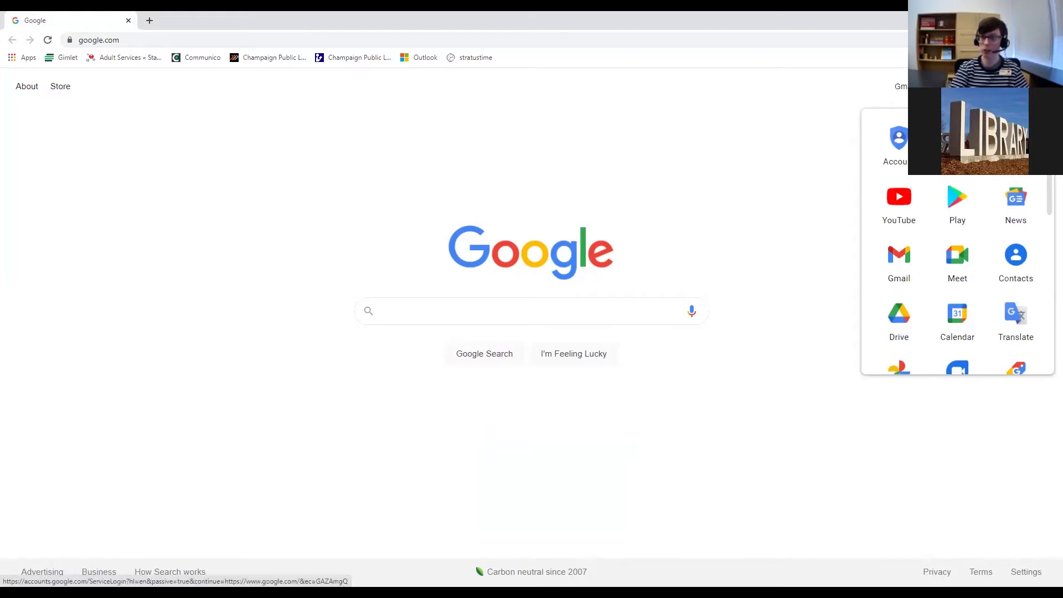
click(957, 202)
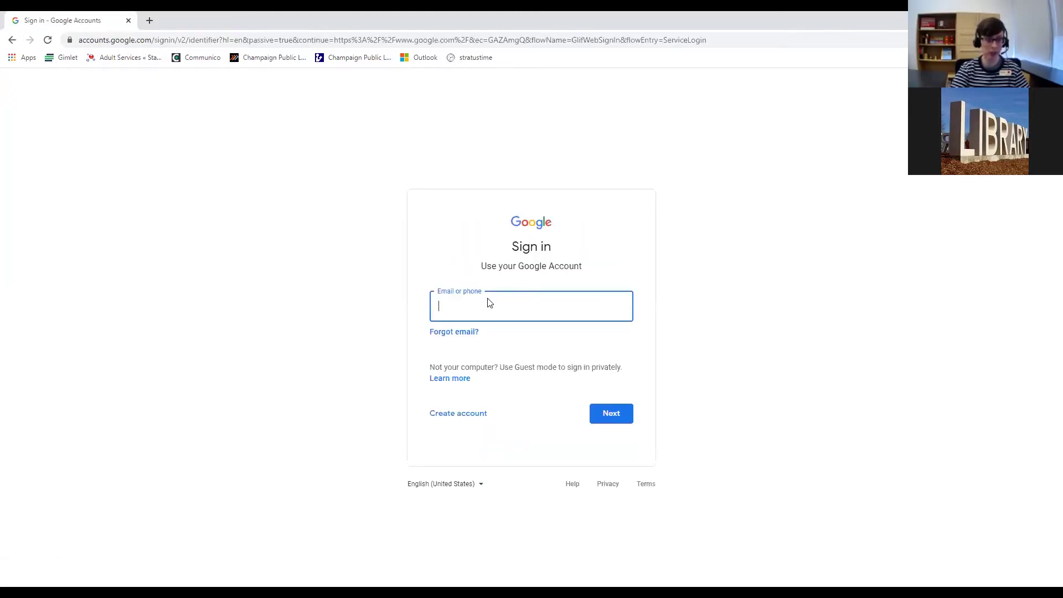
click(12, 40)
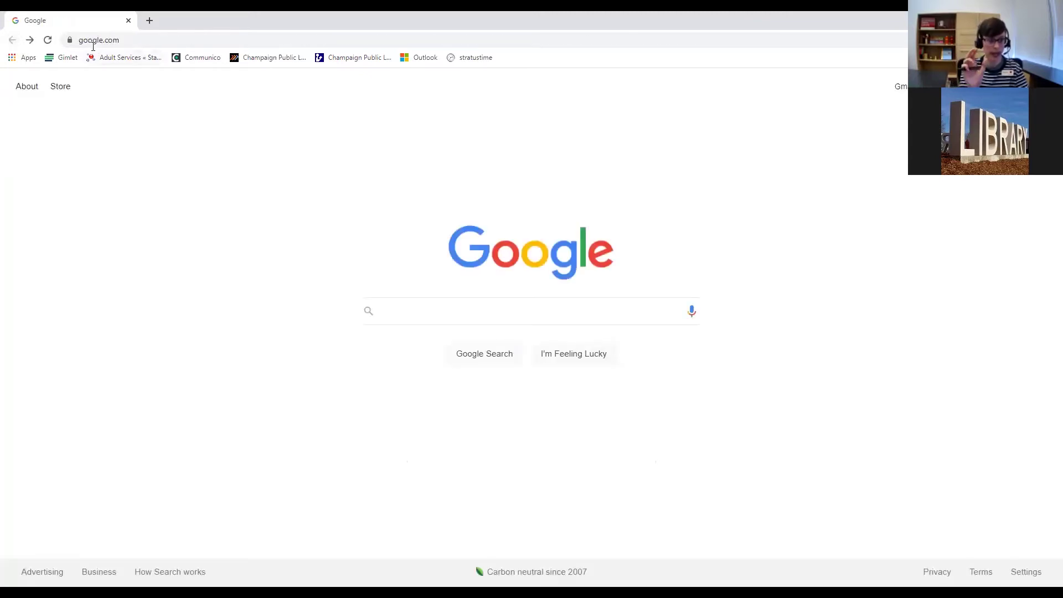
Enter drive.google.com in the address bar, retyping it once, to load Drive's sign-in page.
click(133, 40)
text(dri)
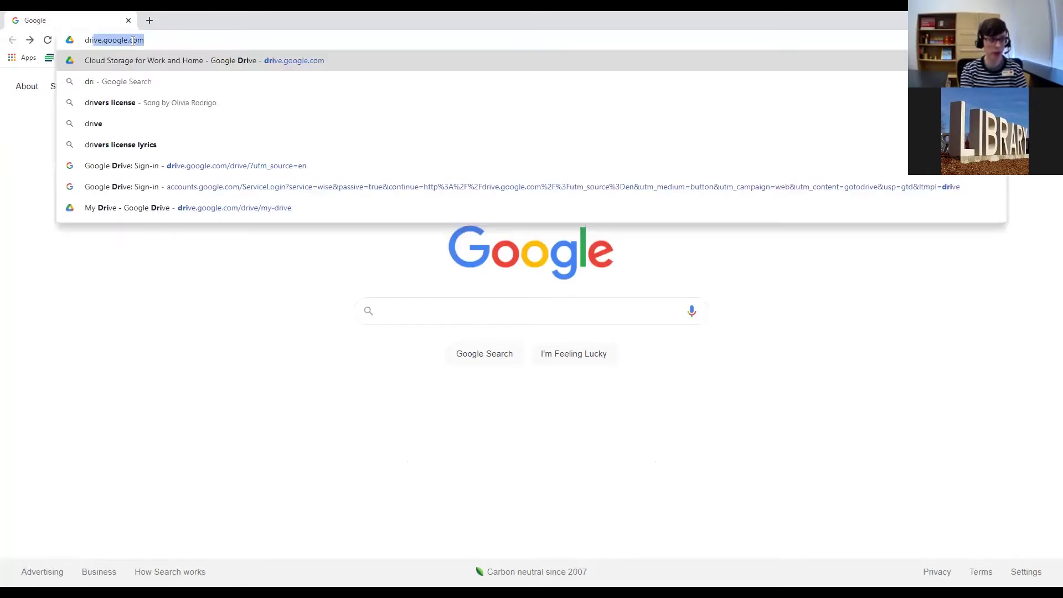
text(ve.google)
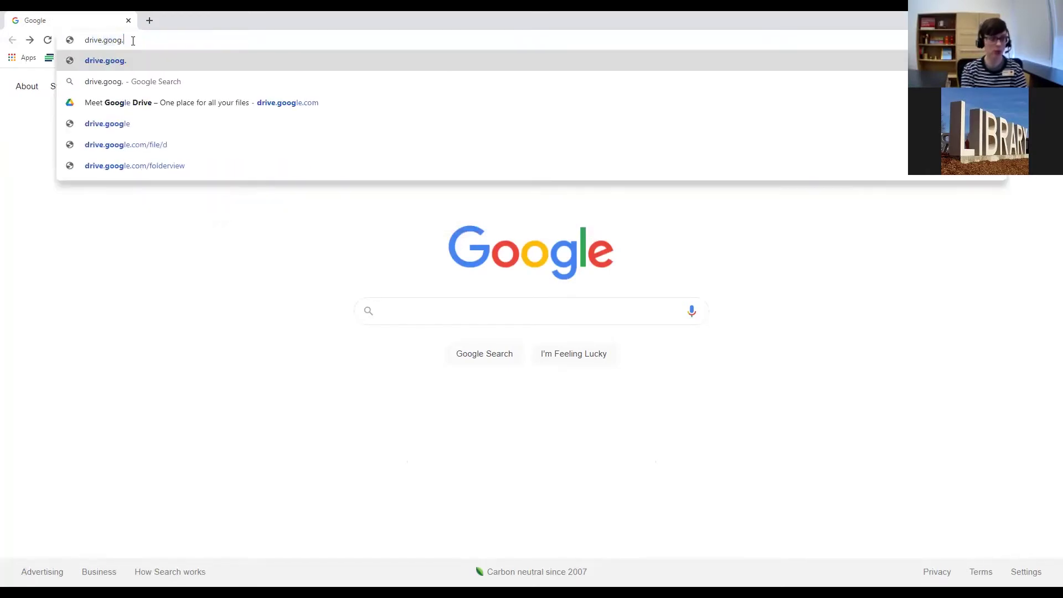
text(.co)
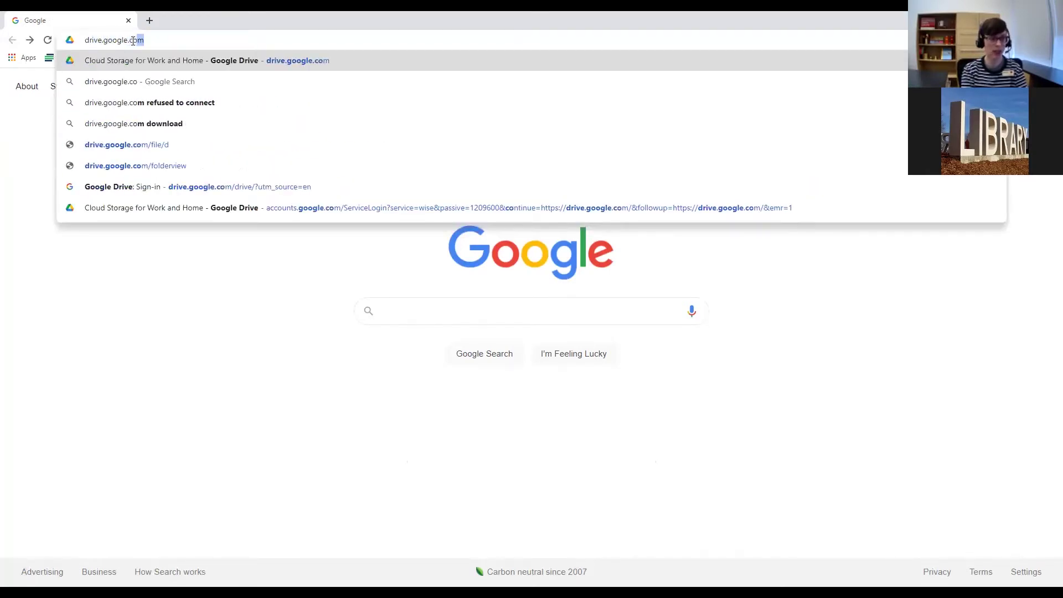
key(Return)
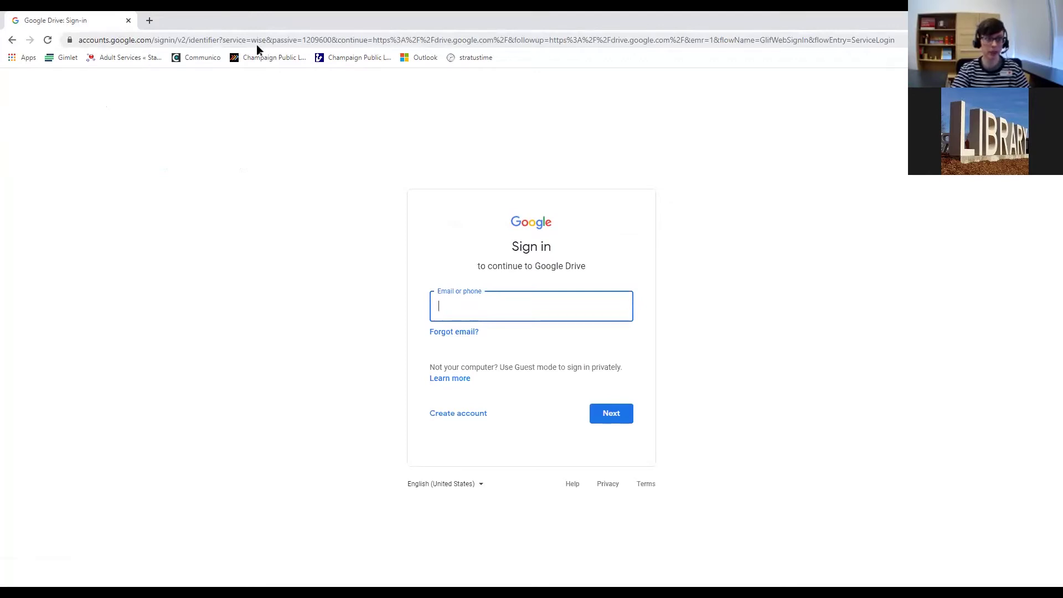
click(171, 39)
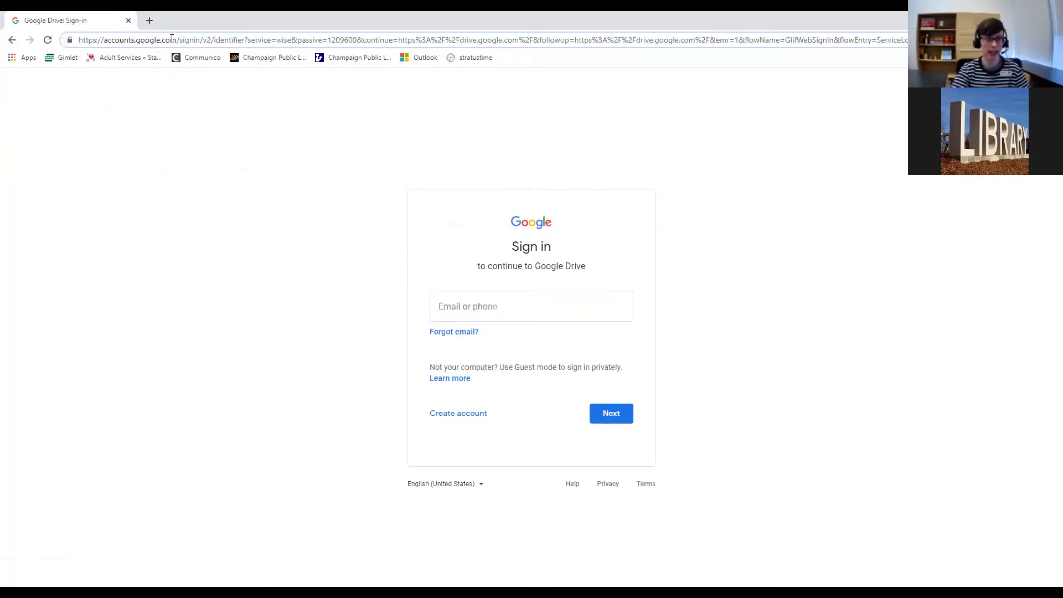
click(171, 39)
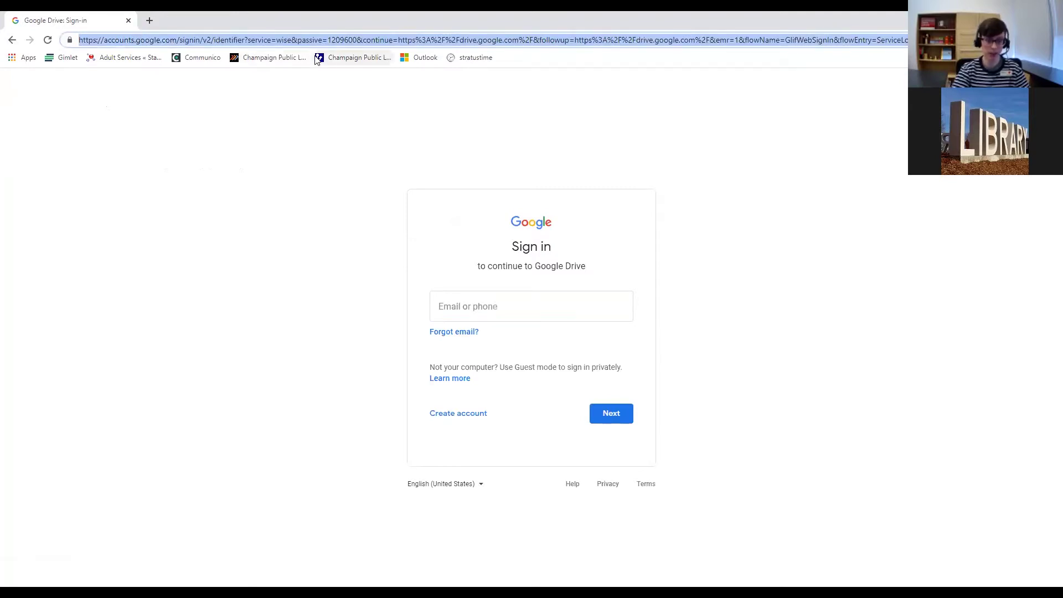
key(BackSpace)
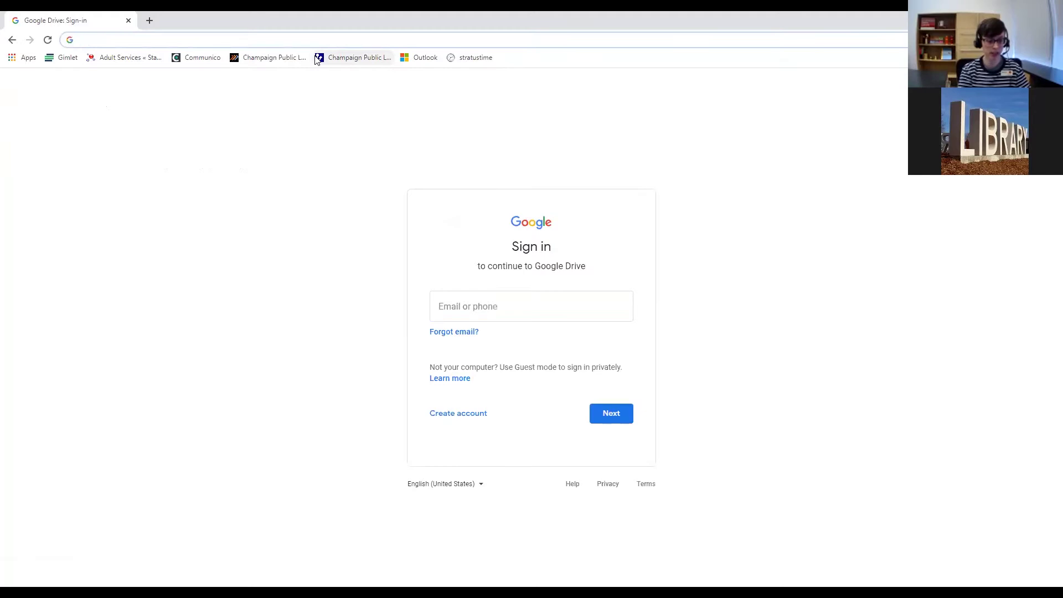
text(d)
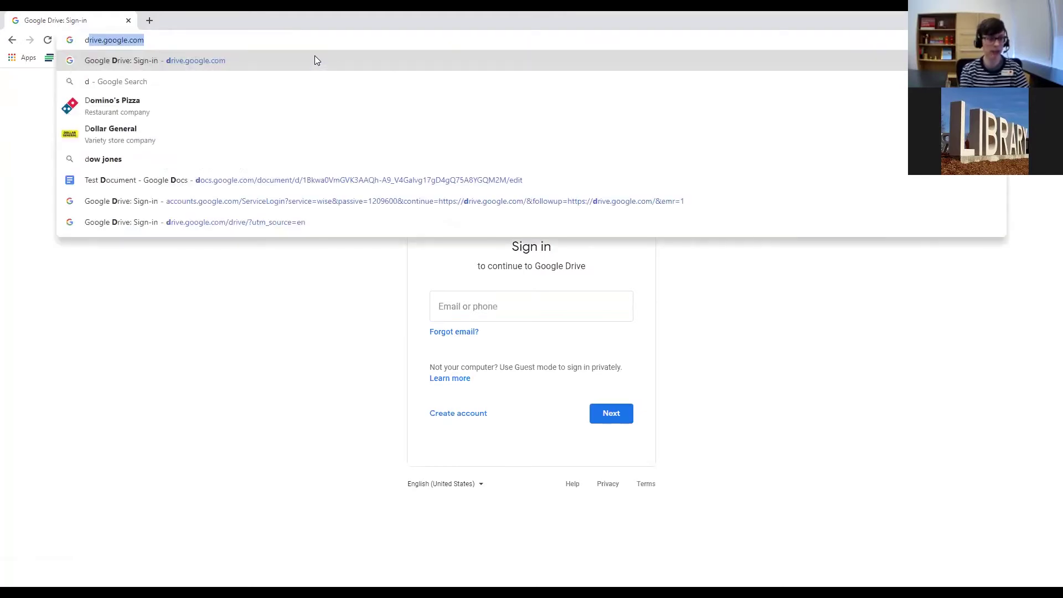
text(rive.g)
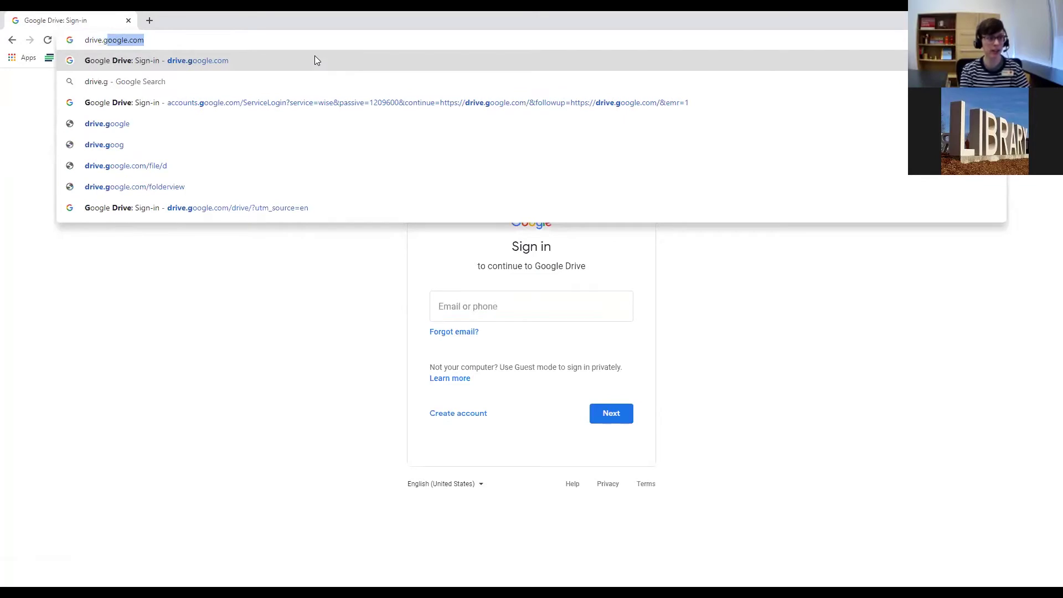
key(Right)
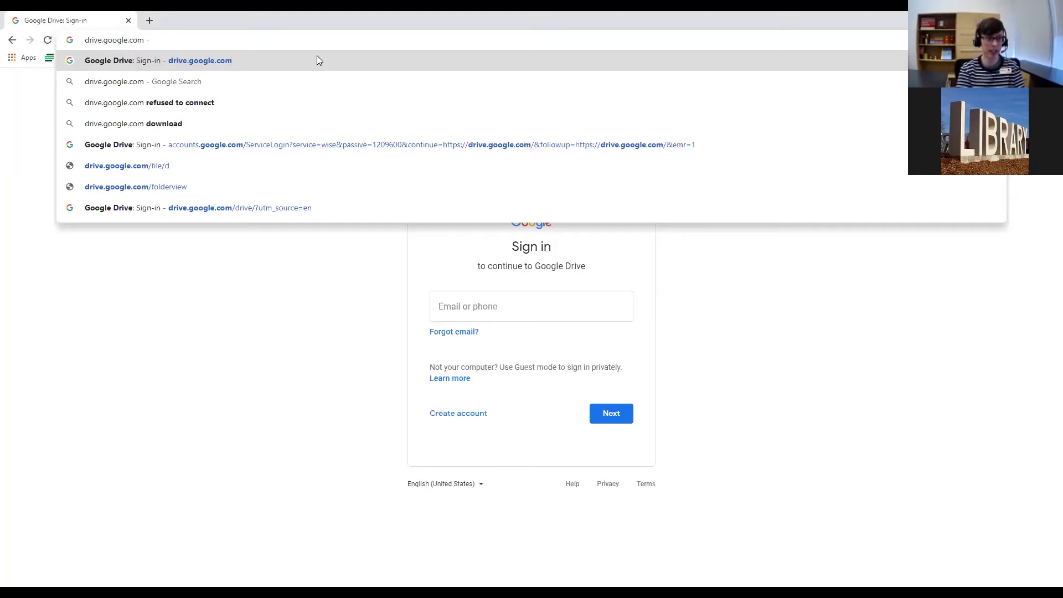
key(Return)
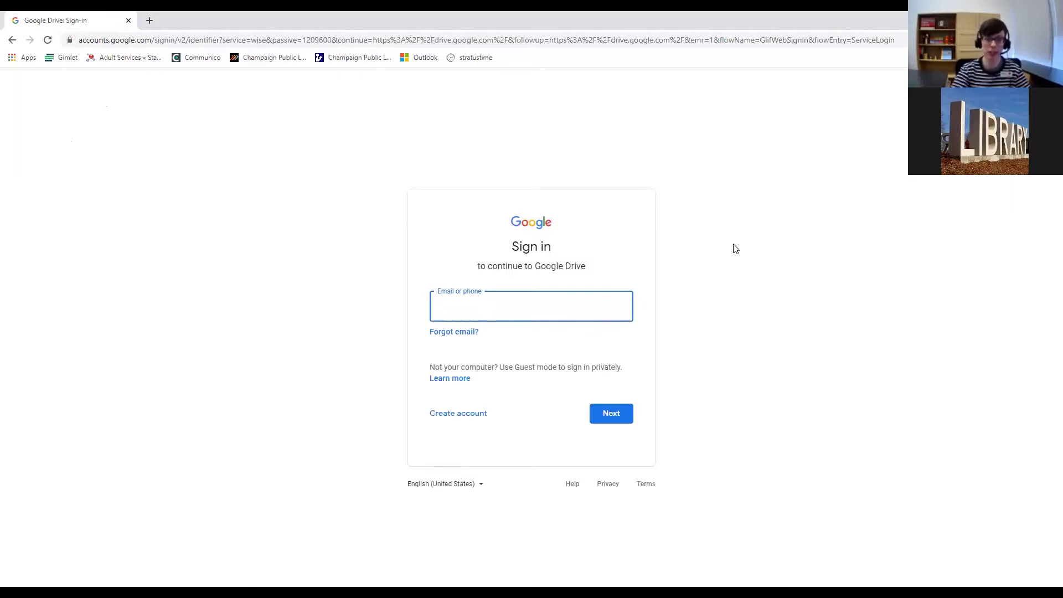
Set the sign-in page zoom to 150% through Chrome's menu.
drag(589, 275, 476, 240)
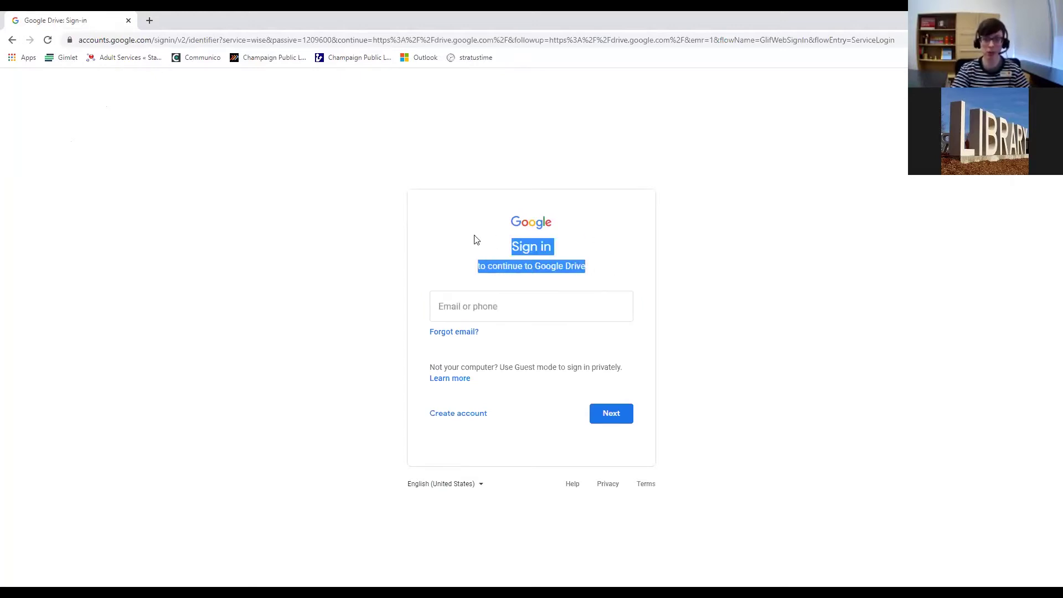
click(591, 243)
click(1053, 40)
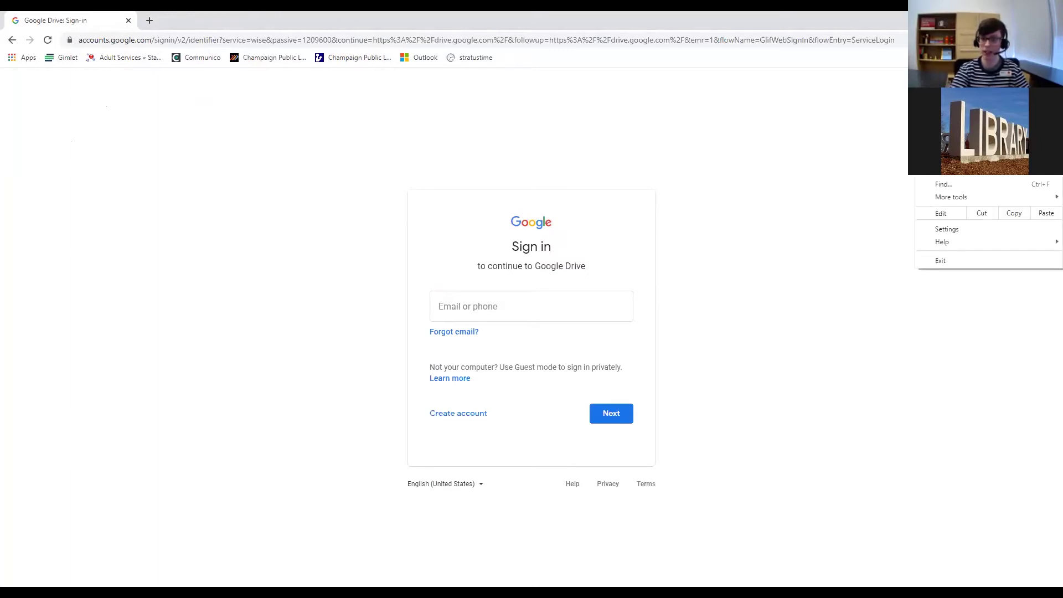
click(1029, 143)
click(1029, 143)
click(1030, 143)
click(1029, 143)
click(988, 143)
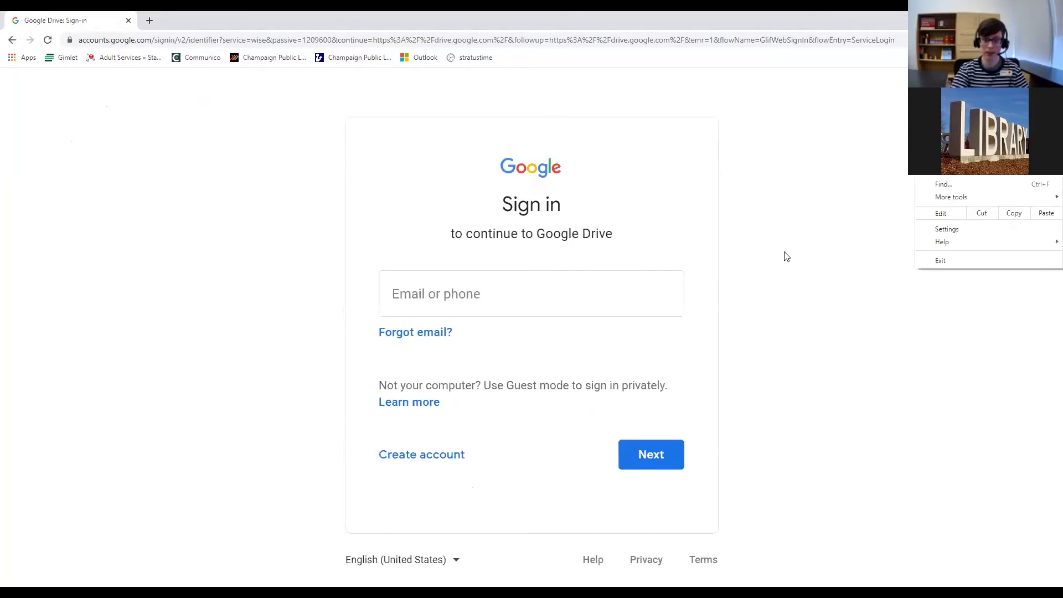
click(791, 245)
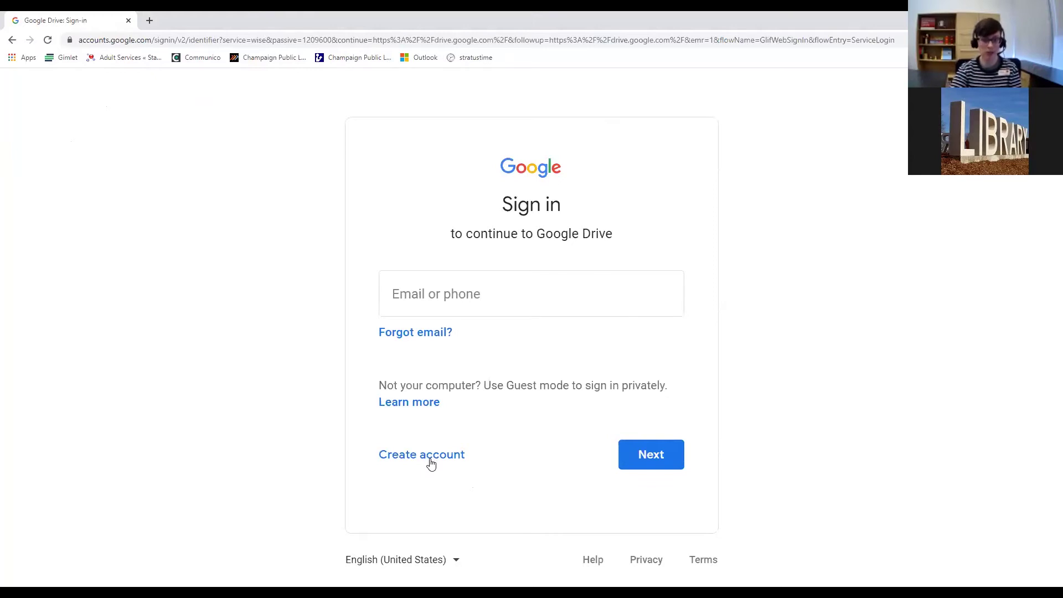
Preview the Create account 'For myself' form, then go back to the sign-in page.
click(431, 461)
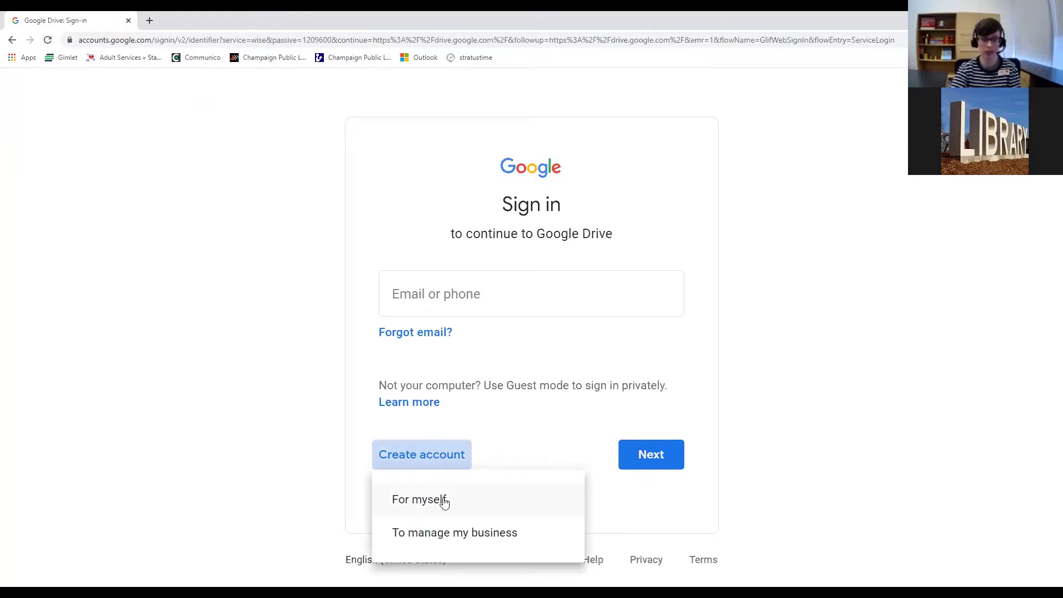
click(429, 507)
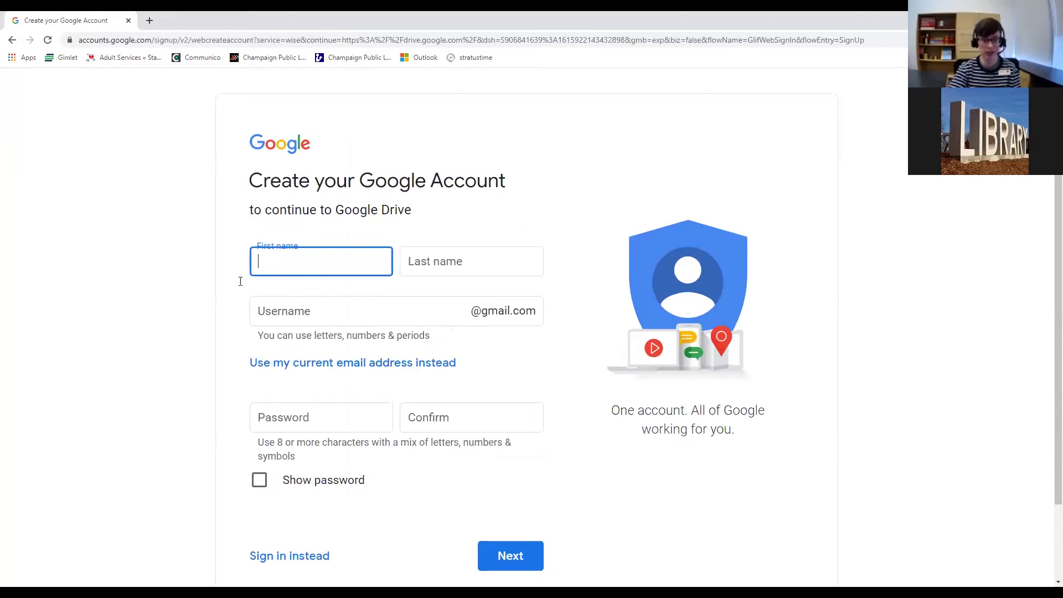
click(486, 312)
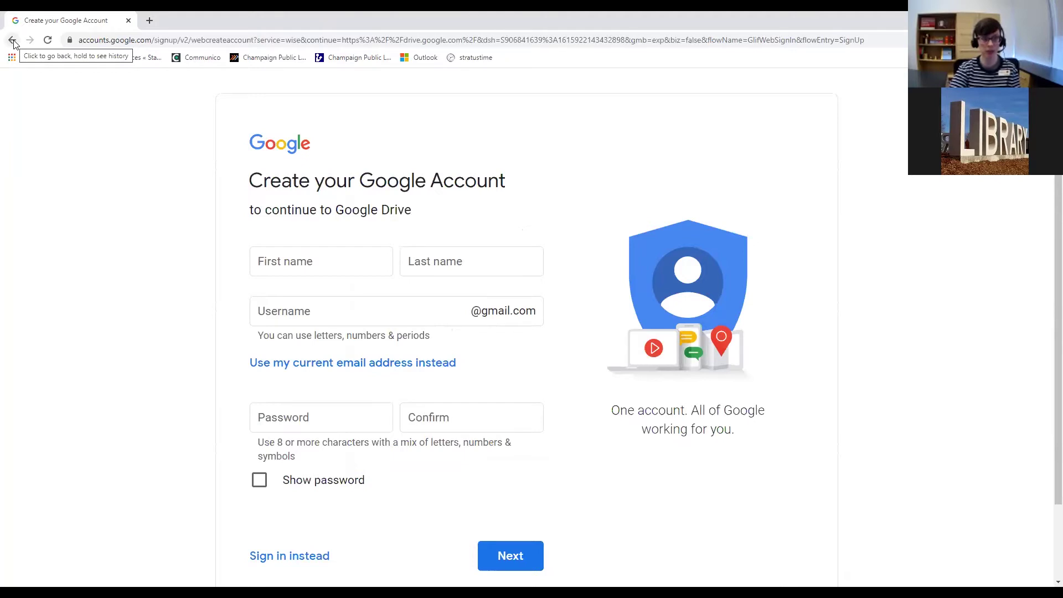
click(12, 41)
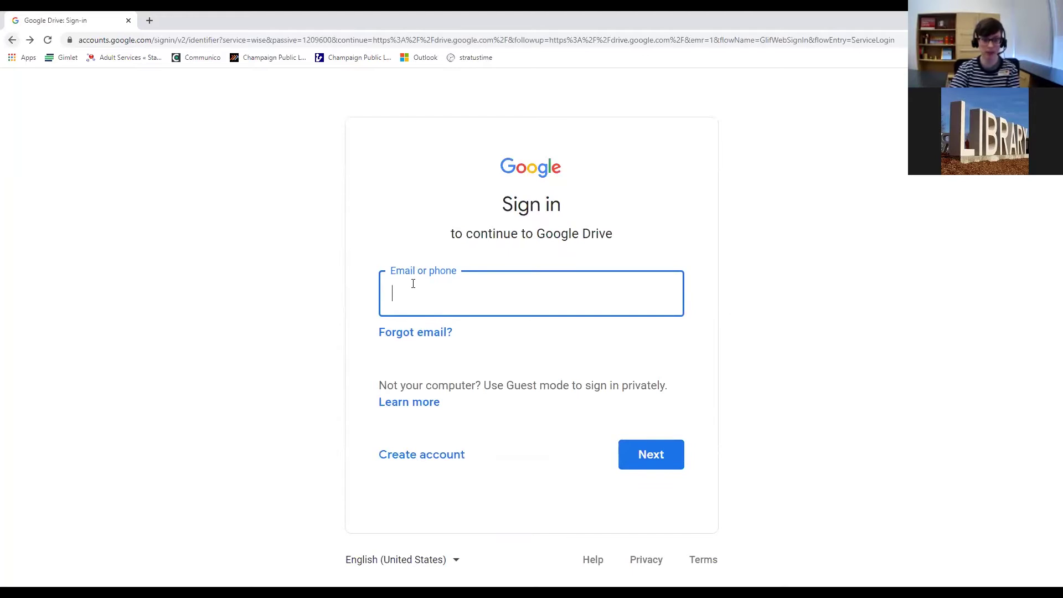
Enter the demo account's email address and continue to the password step.
click(460, 305)
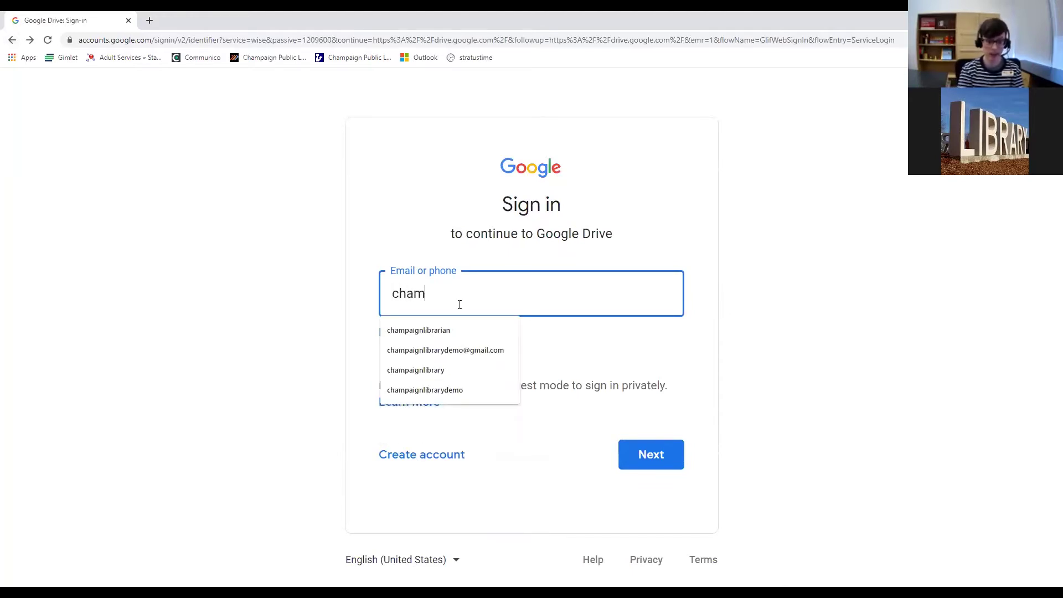
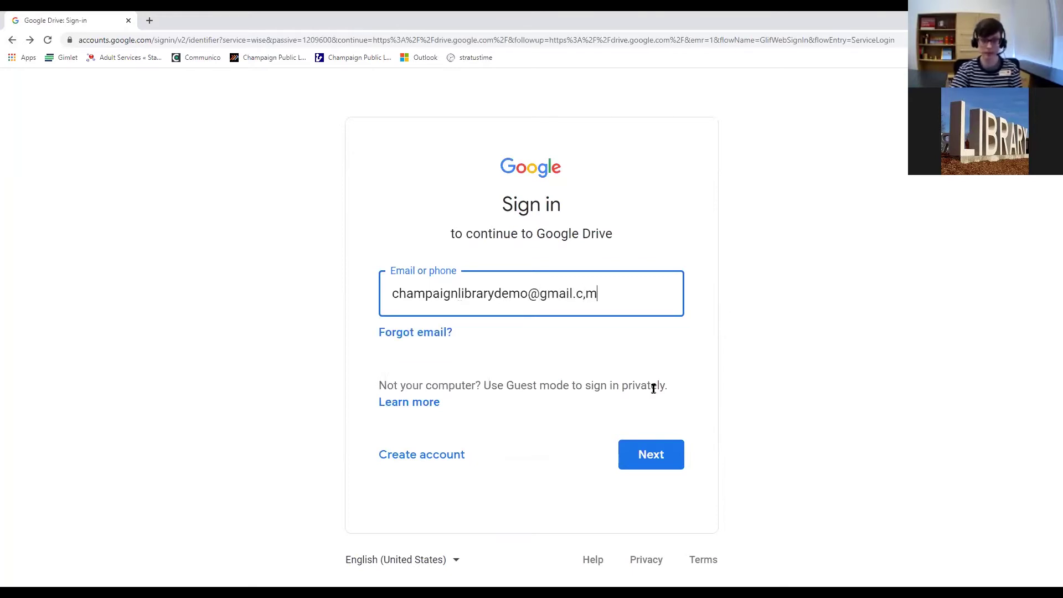
click(655, 453)
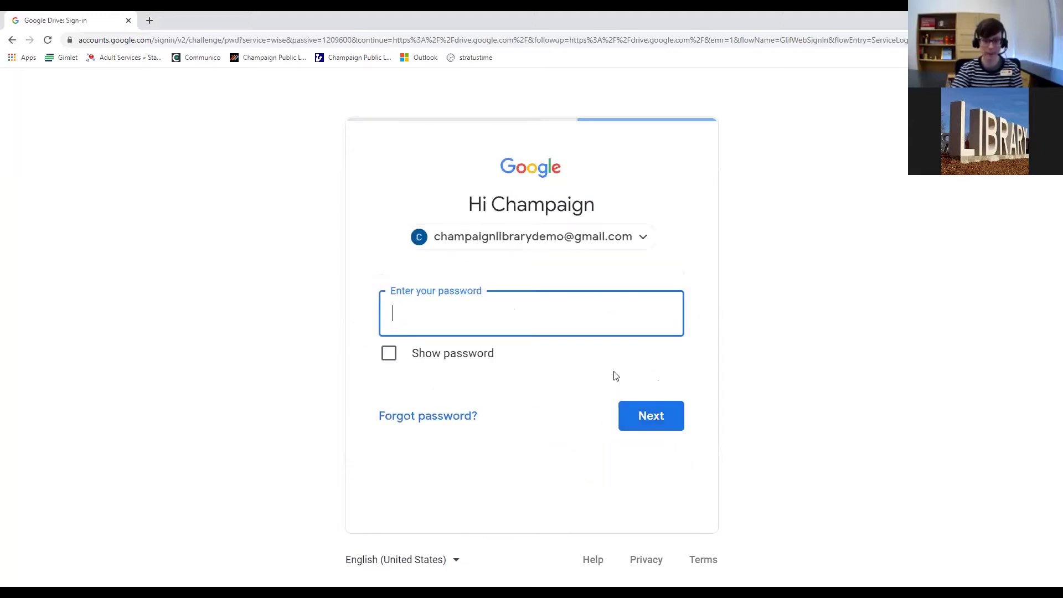
Enter the account password, retyping it after the Wrong password error, and check the account menu.
text(•••••)
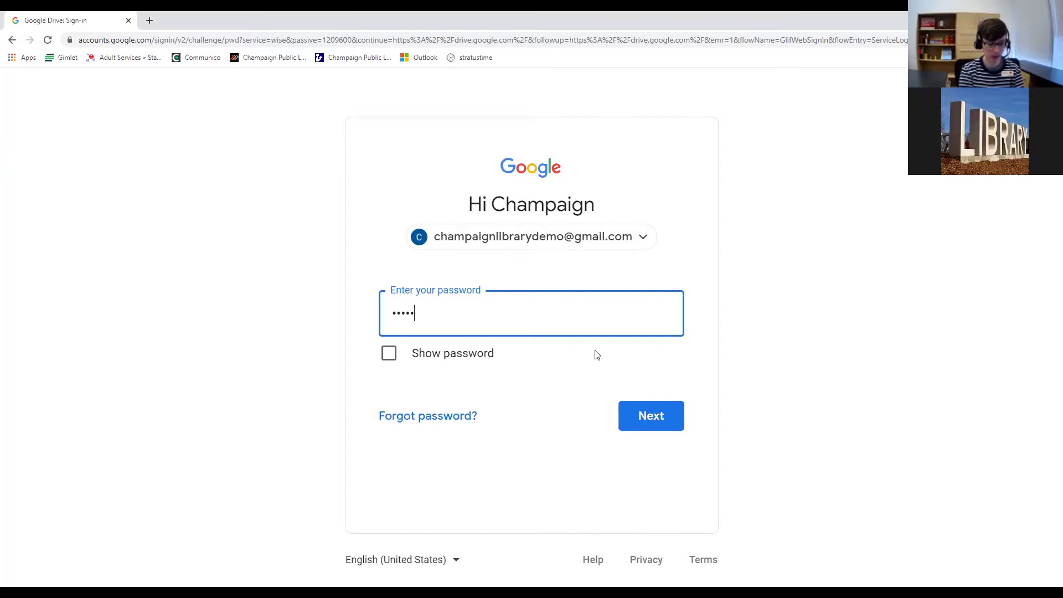
text(•••••)
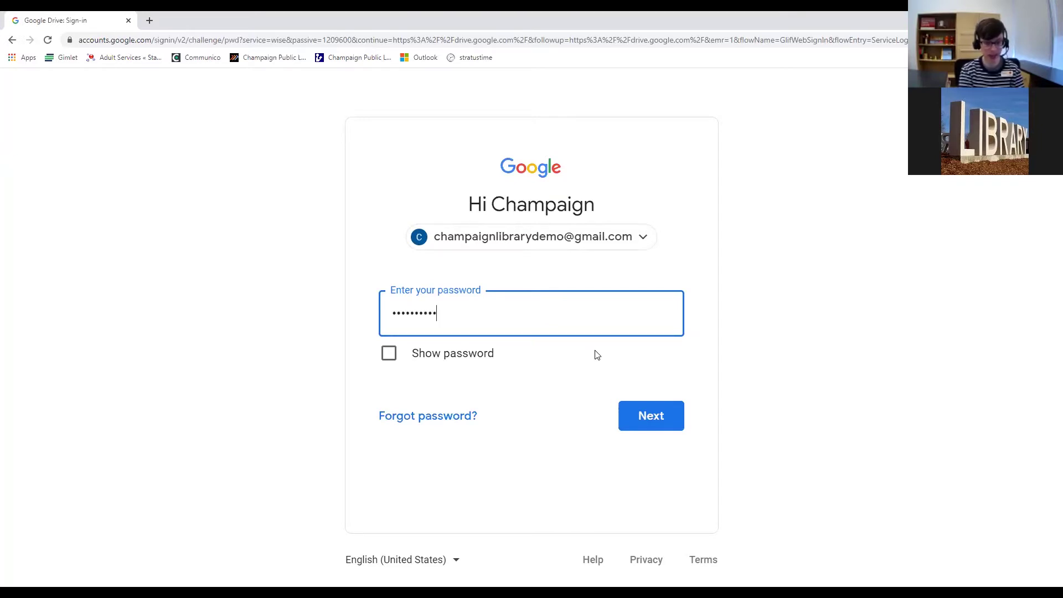
key(ctrl+a)
key(BackSpace)
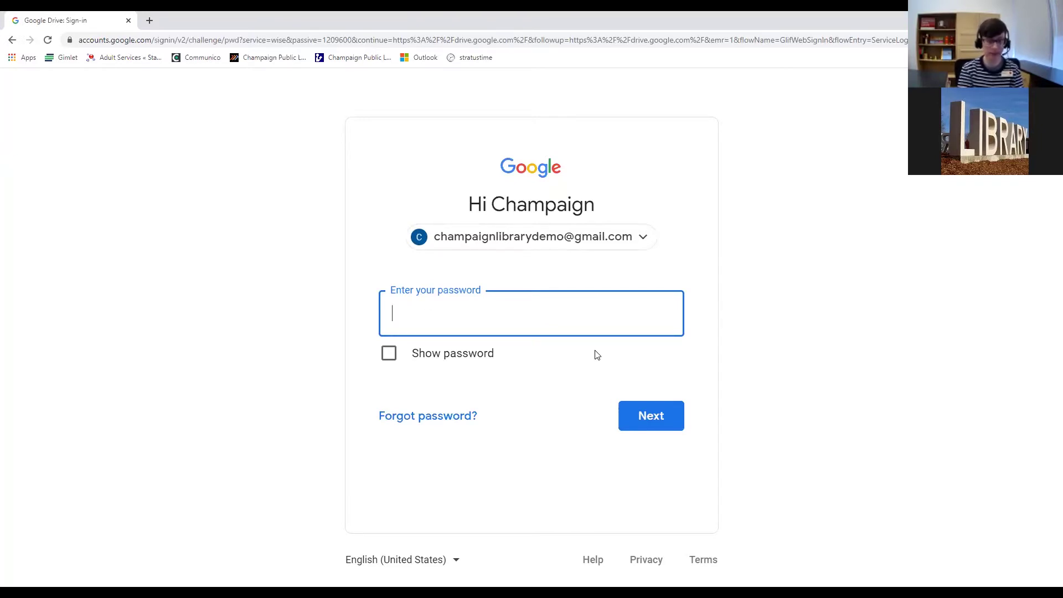
text(•••••••••)
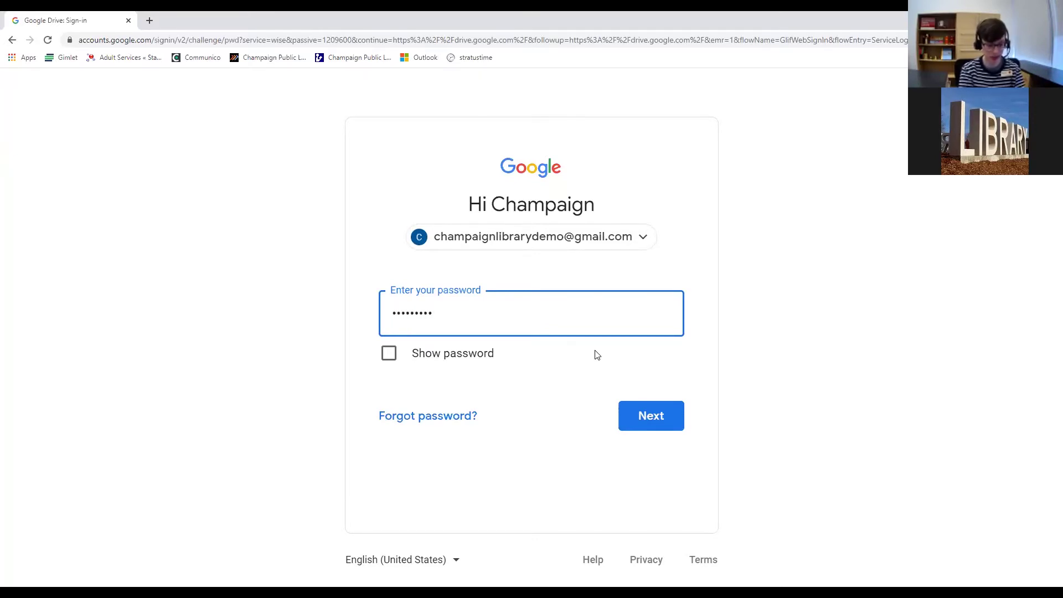
text(•••••)
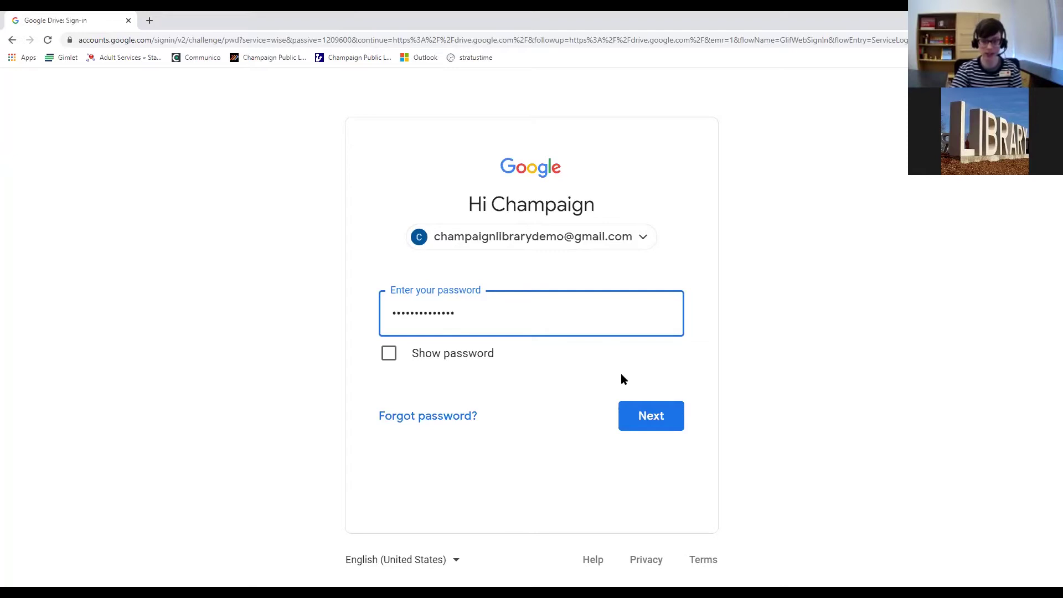
click(651, 419)
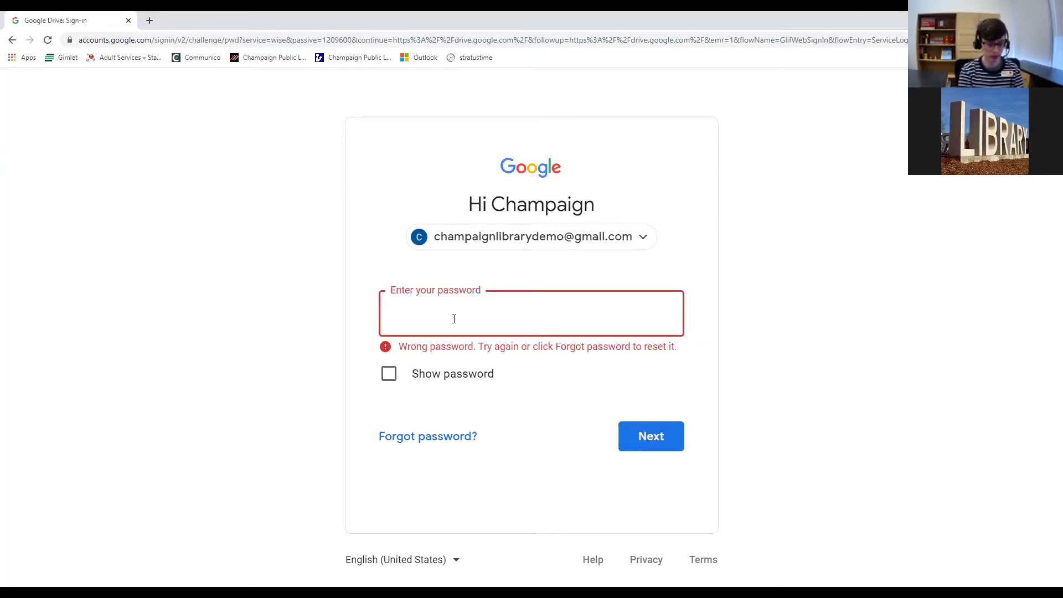
text(••••••••••••••)
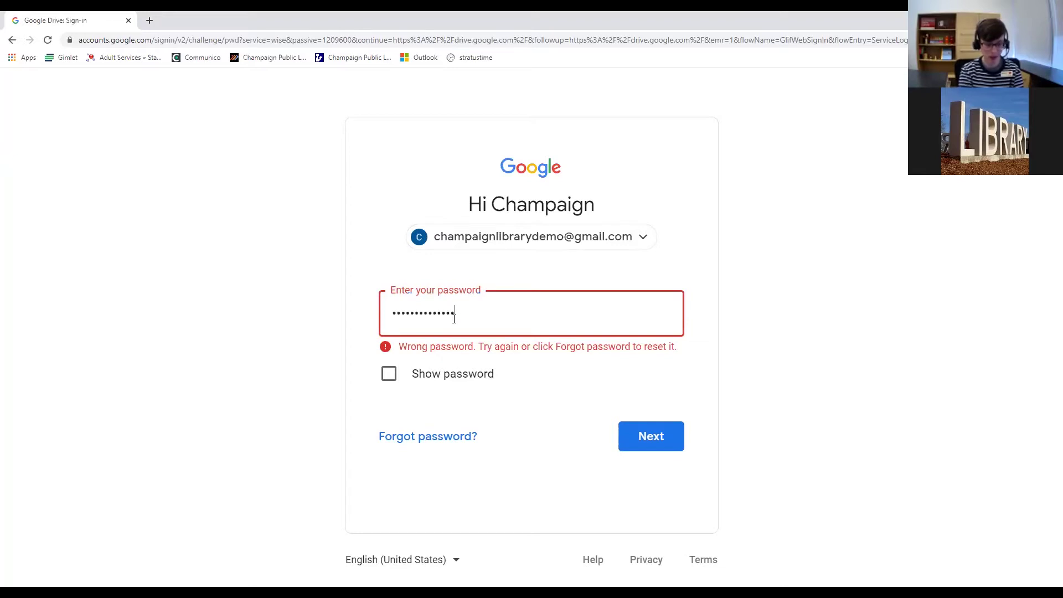
key(Return)
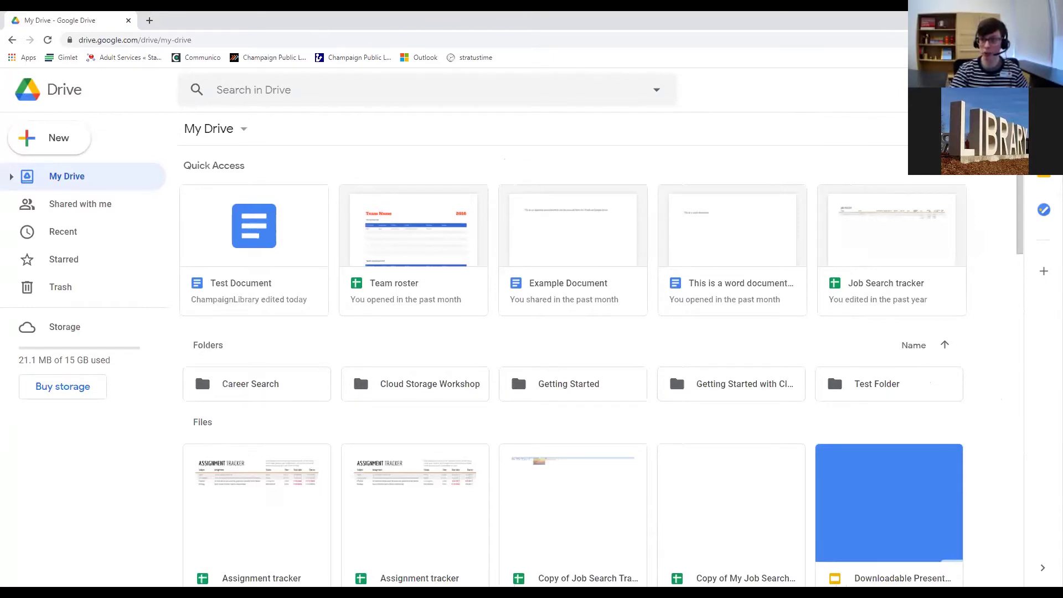
click(1042, 90)
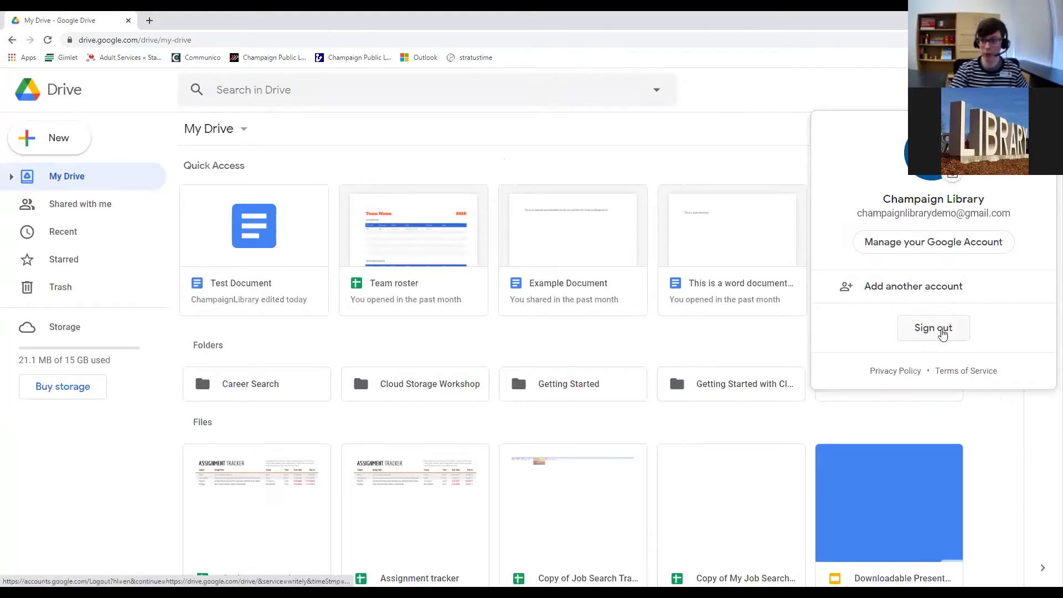
click(1042, 89)
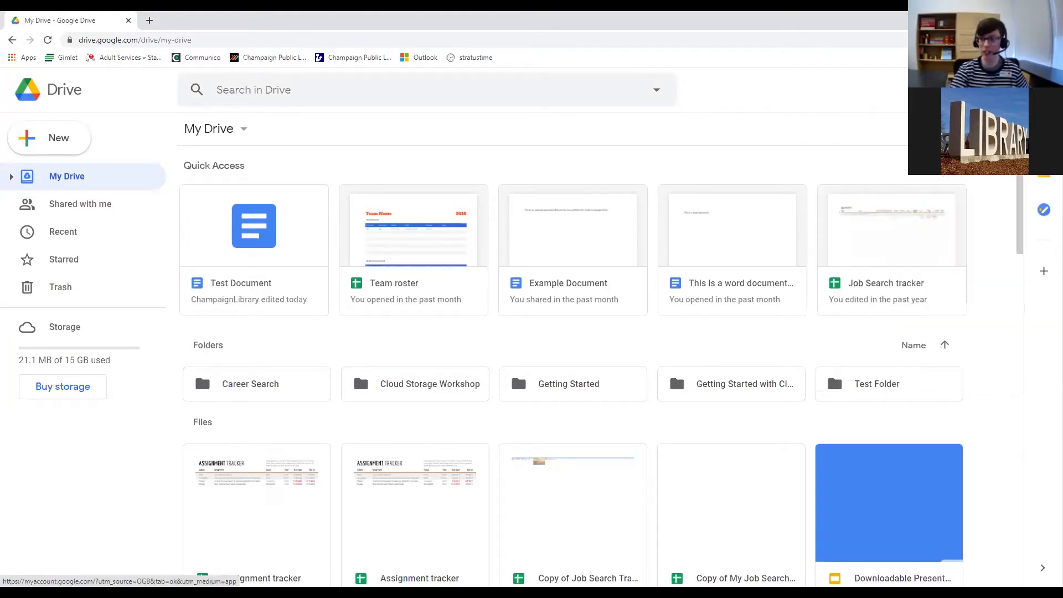
click(1015, 90)
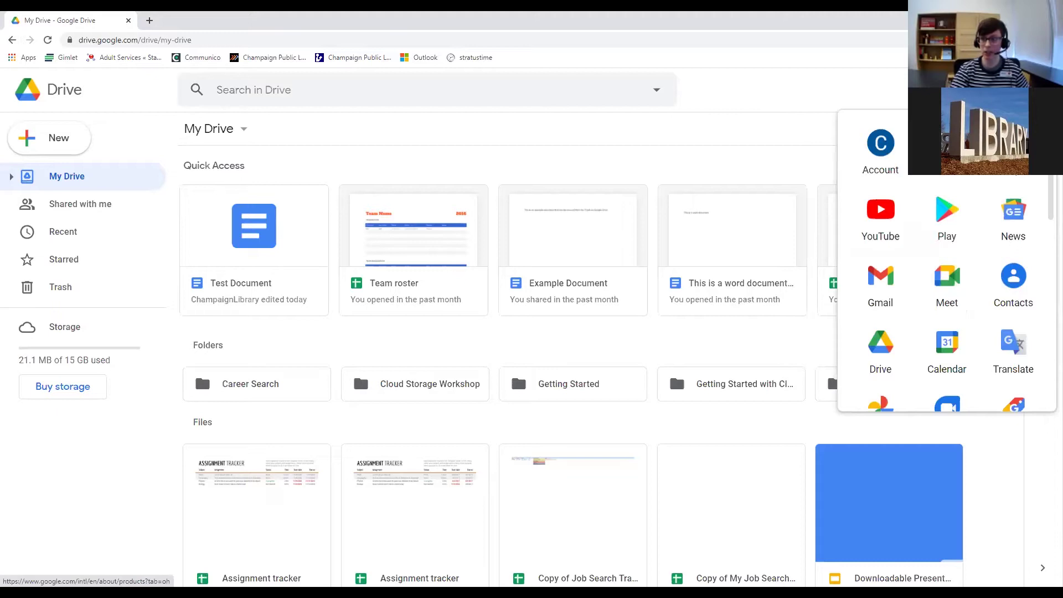
scroll(1047, 190, down, 3)
drag(1046, 190, 1047, 166)
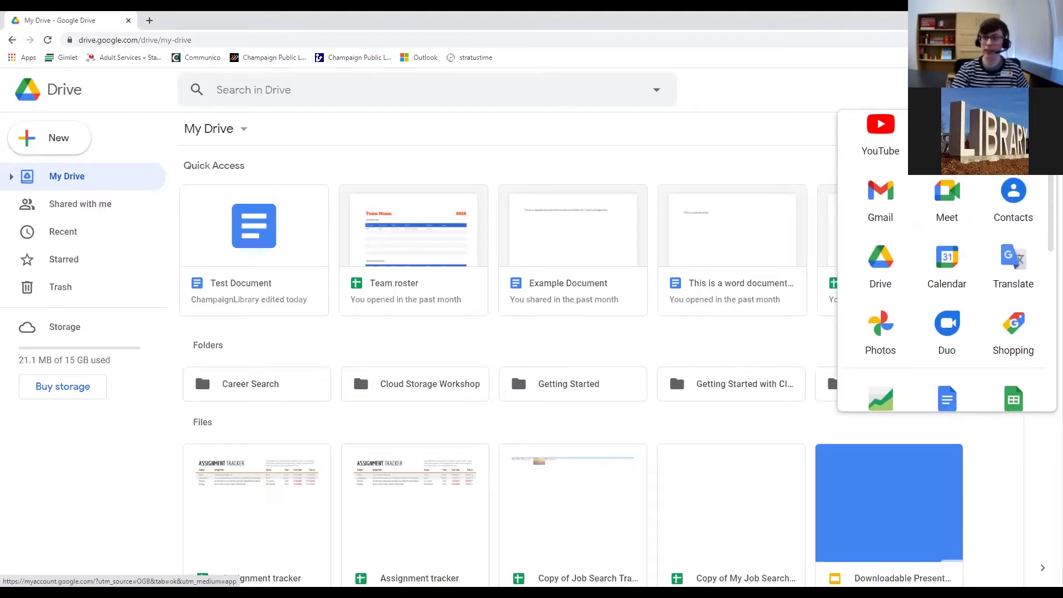
scroll(908, 276, up, 2)
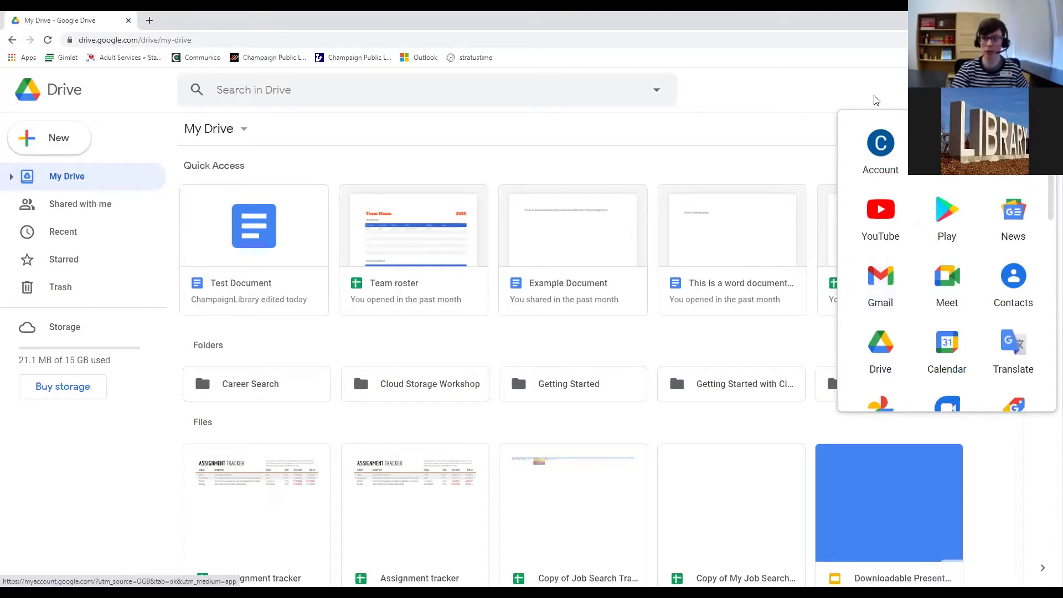
click(532, 140)
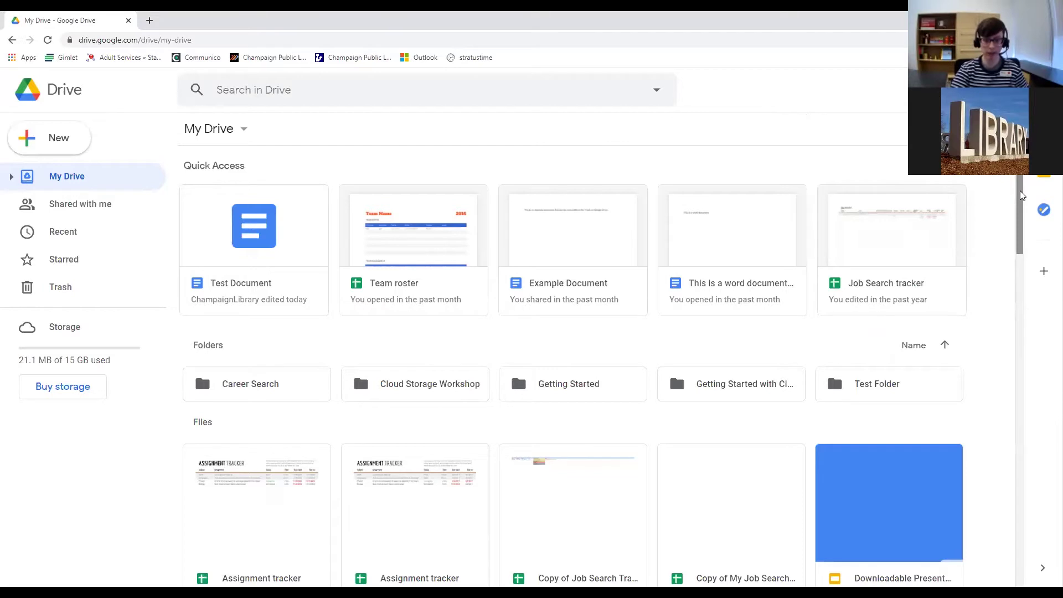
scroll(1022, 188, down, 1)
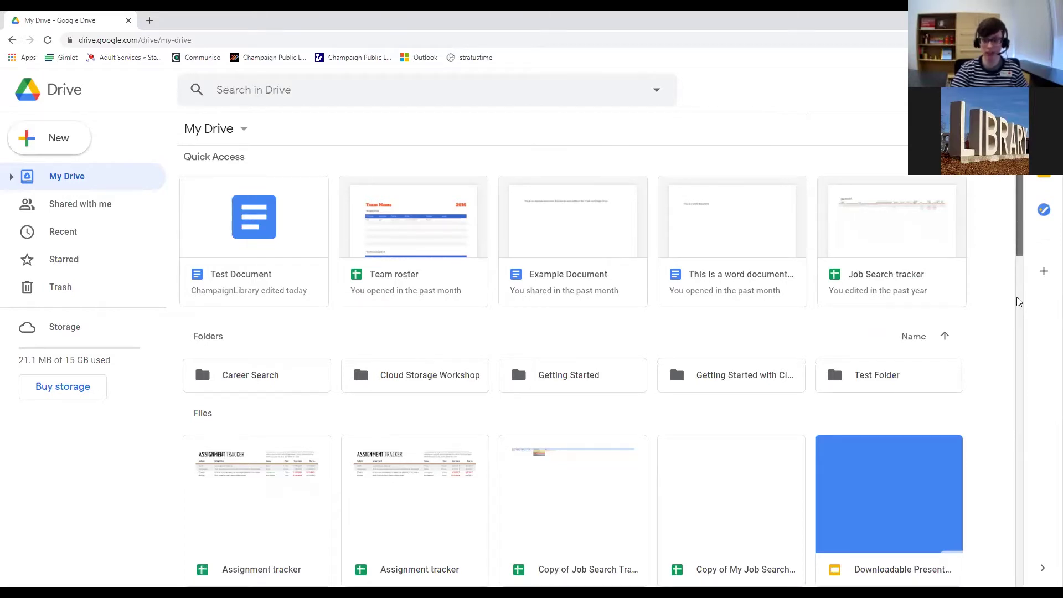
scroll(1032, 391, down, 15)
drag(1038, 426, 1019, 196)
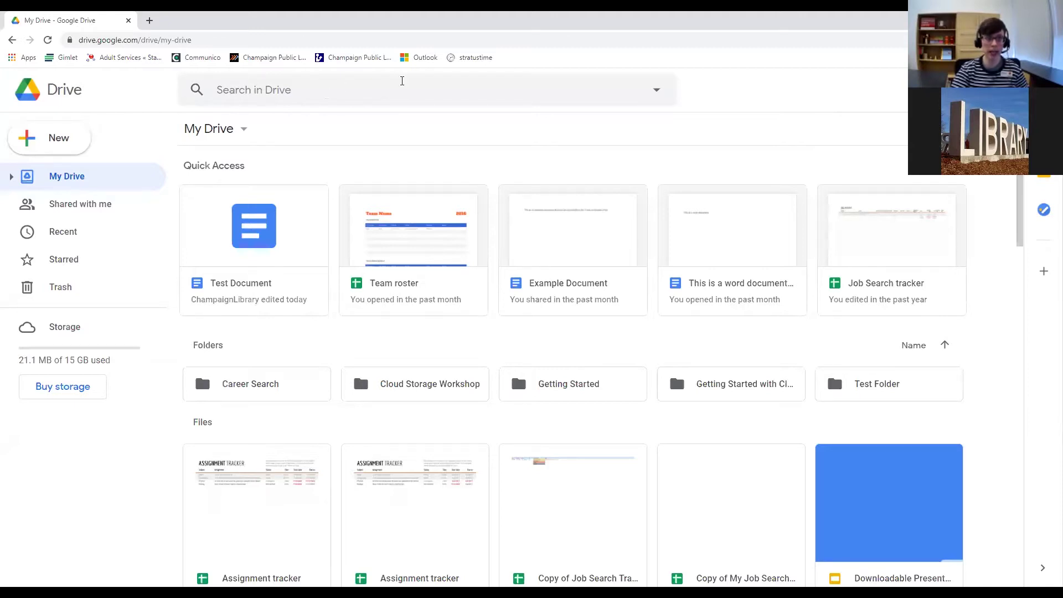
click(232, 90)
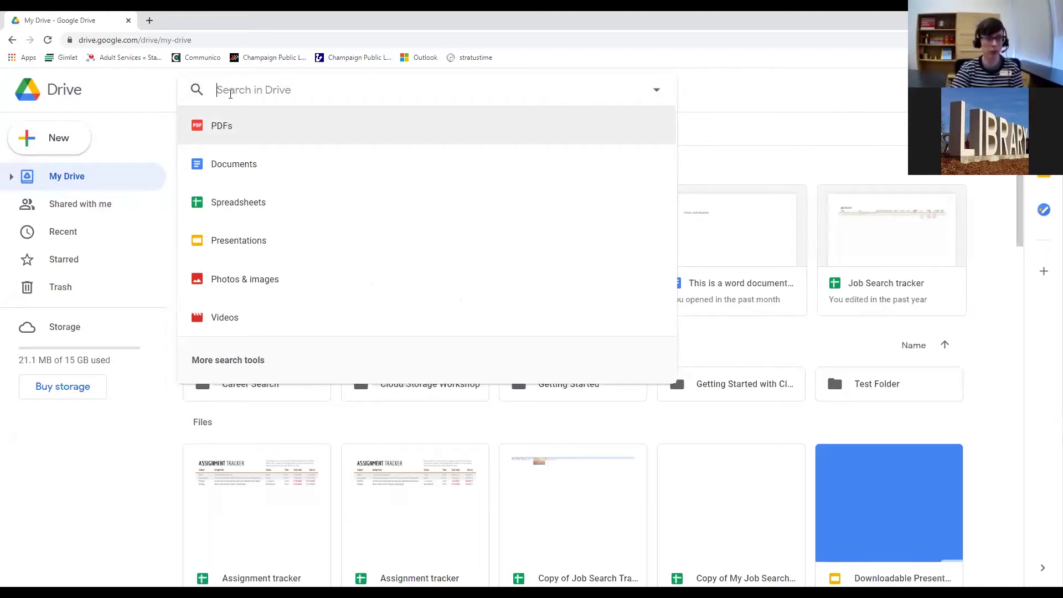
click(163, 117)
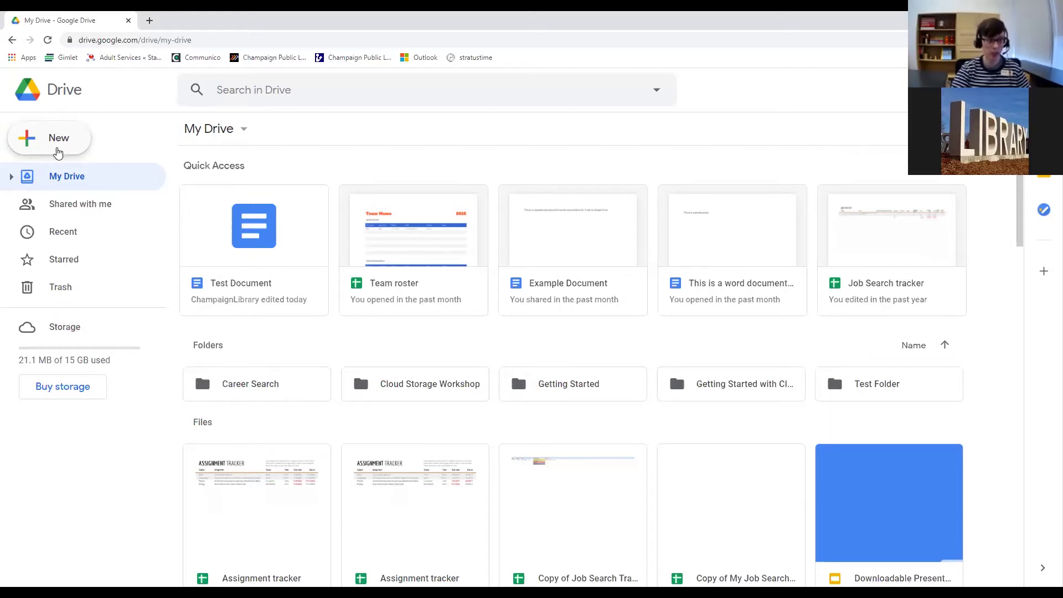
Choose New > Google Docs in Drive to start a blank document.
click(57, 152)
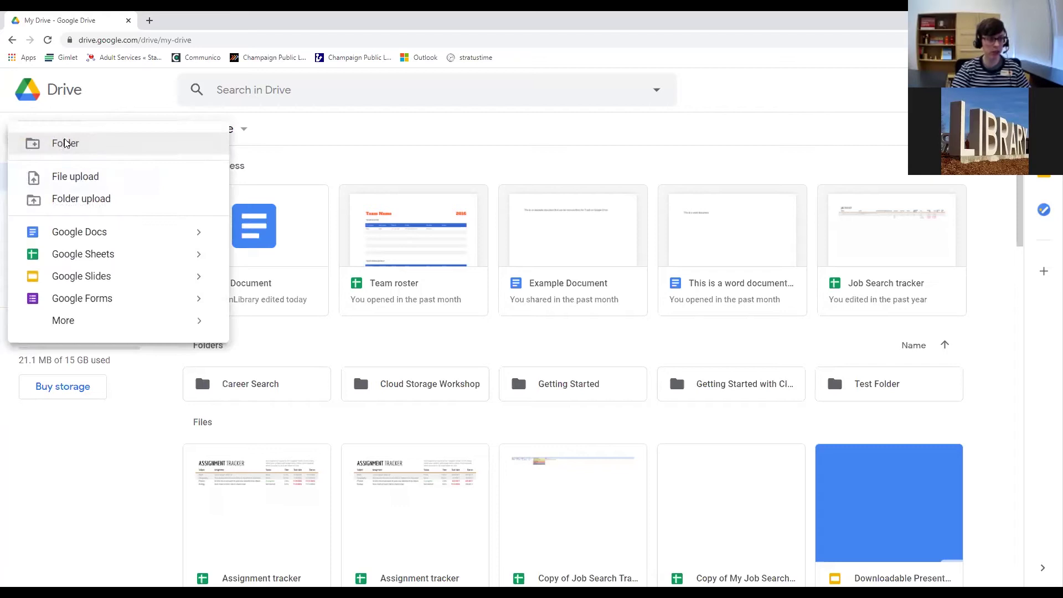
click(88, 113)
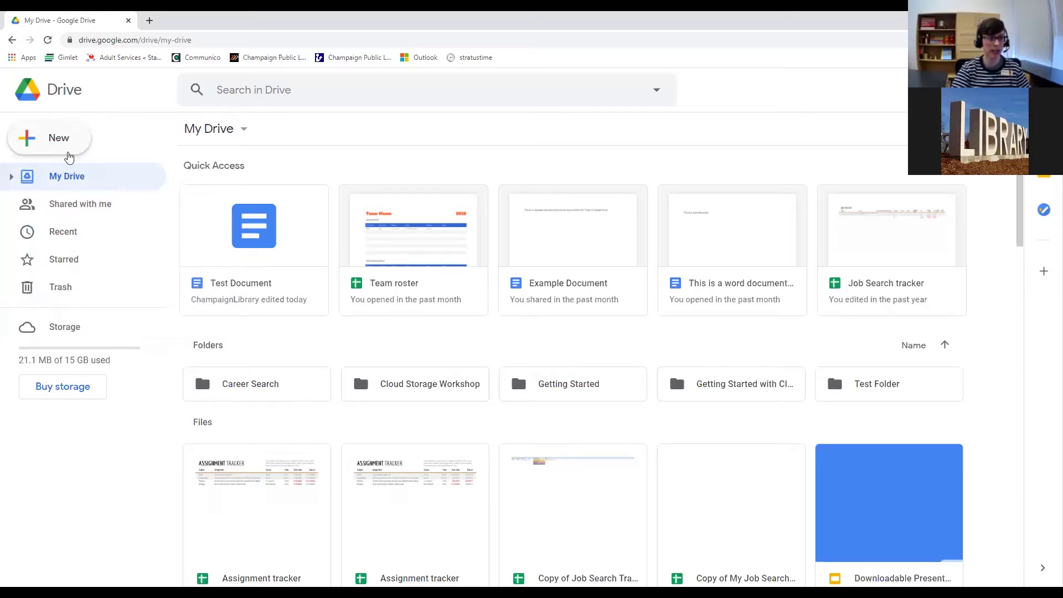
click(71, 145)
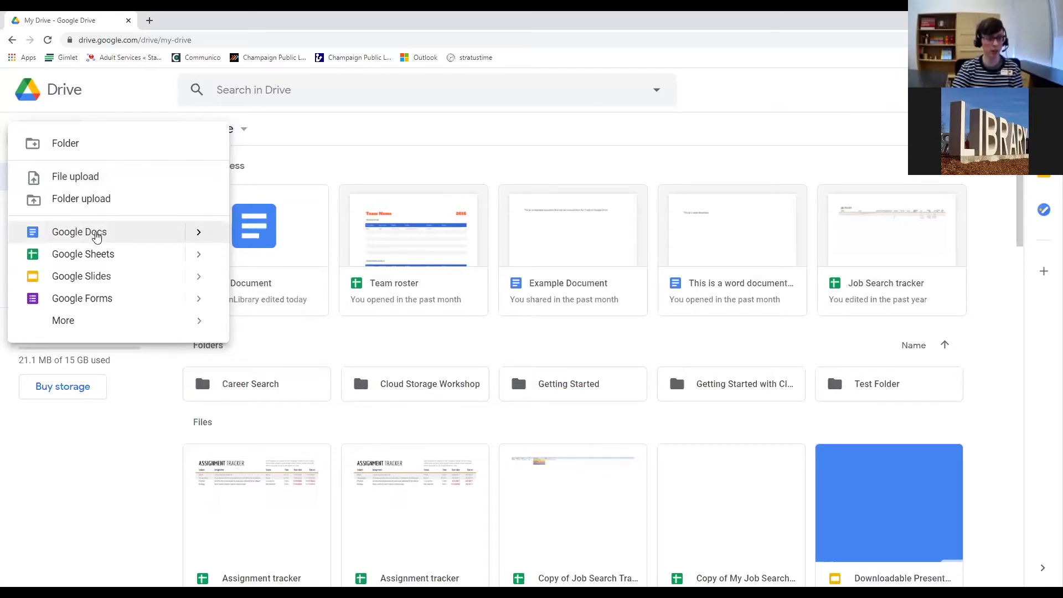
click(96, 234)
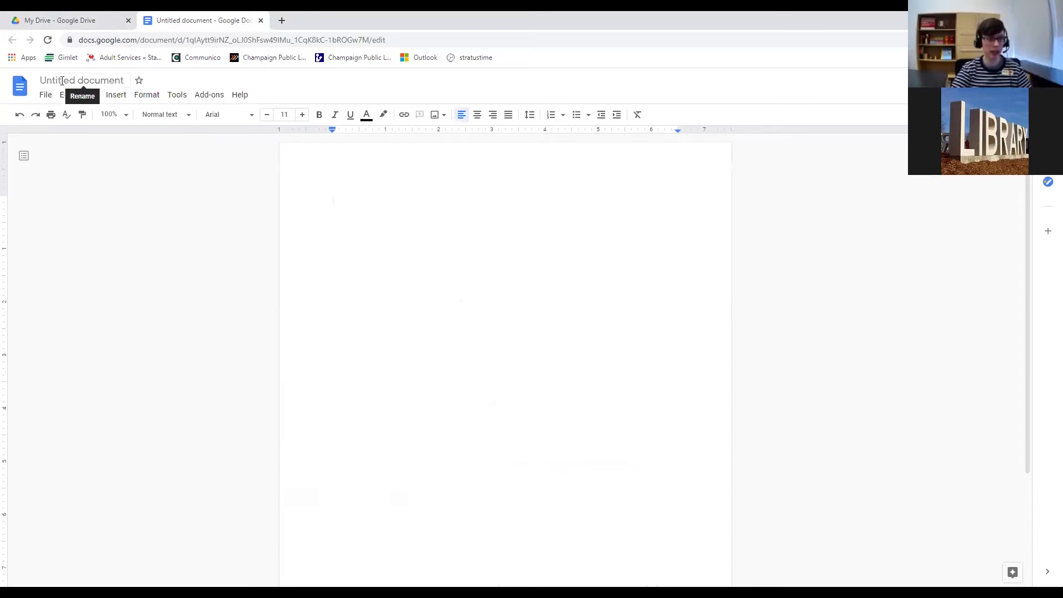
Change the document title from Untitled document to 'Test Document'.
click(92, 80)
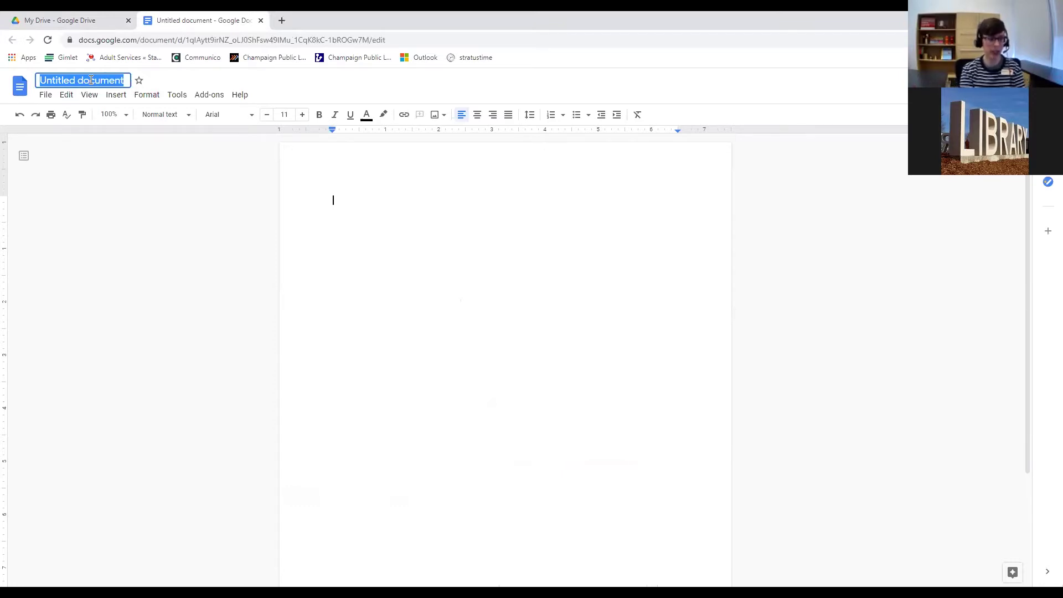
text(Test Di)
key(BackSpace)
text(ocument)
key(Return)
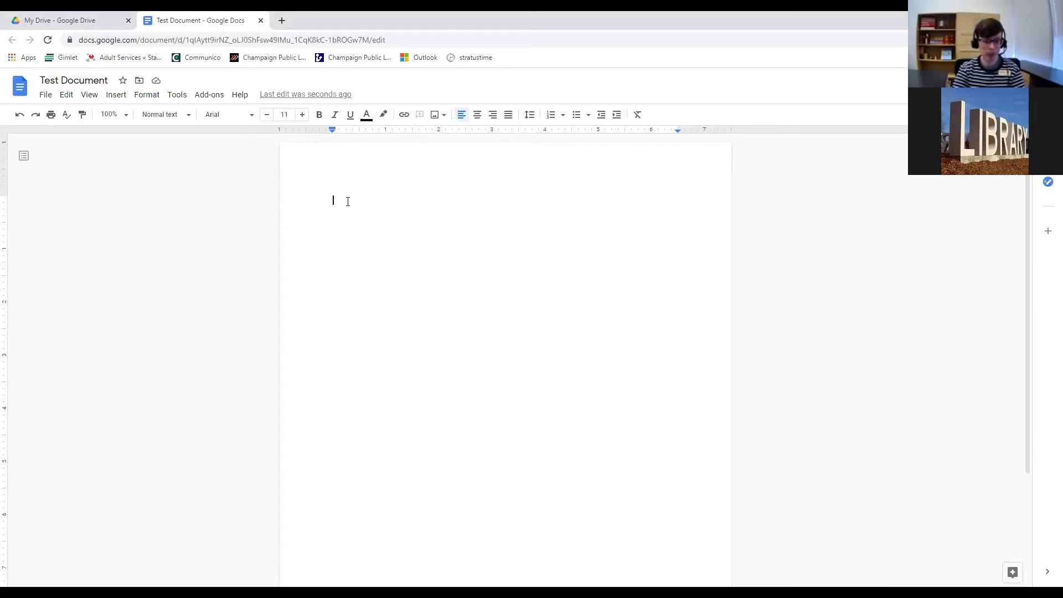
Type 'Test Learning Google Tools is Fun!' as the document's first line.
text(Test)
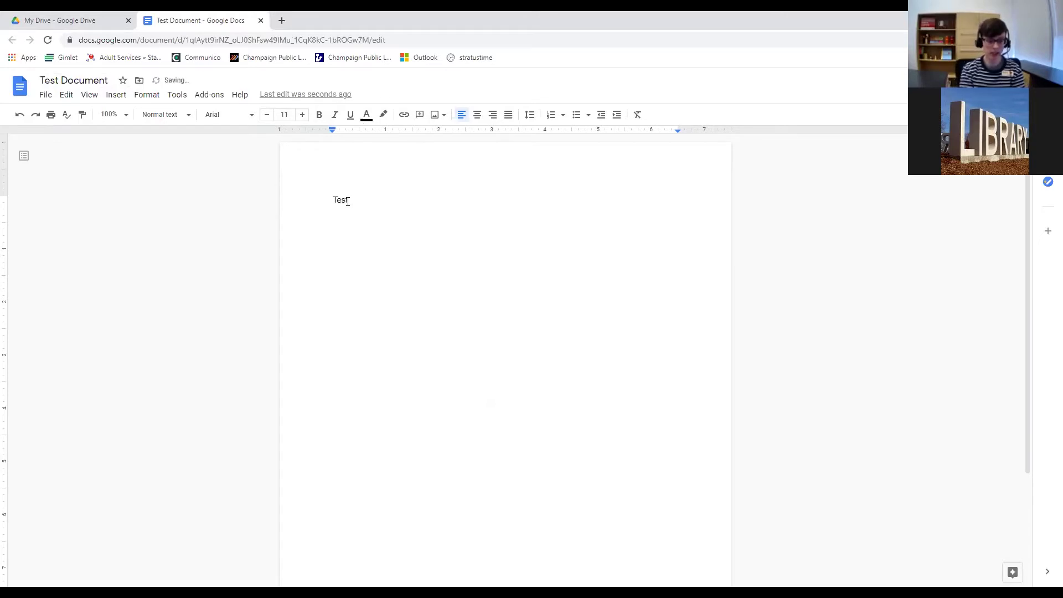
text( Lear)
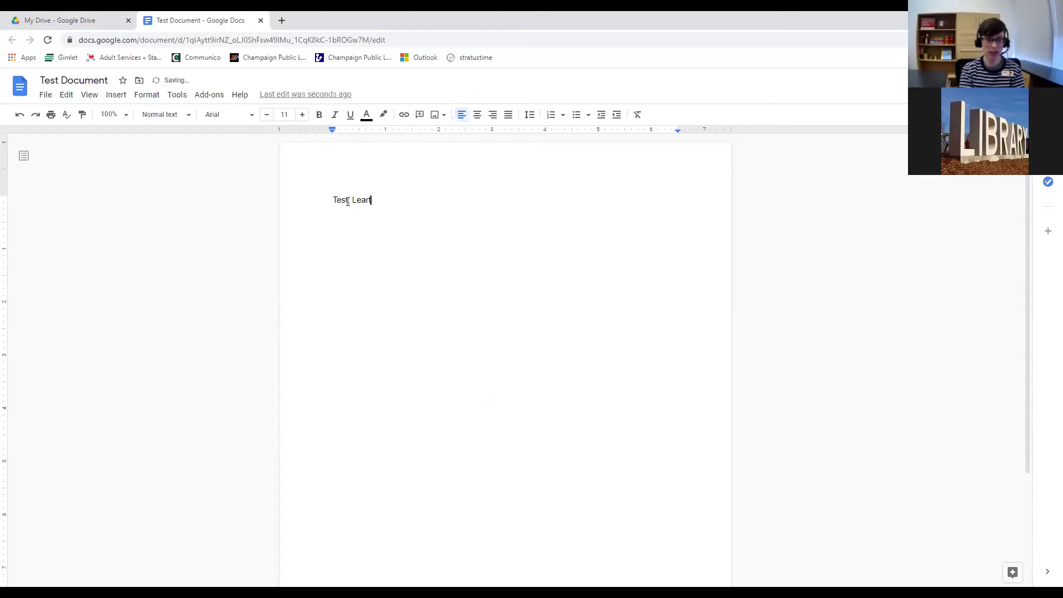
key(BackSpace)
text(ning Goo)
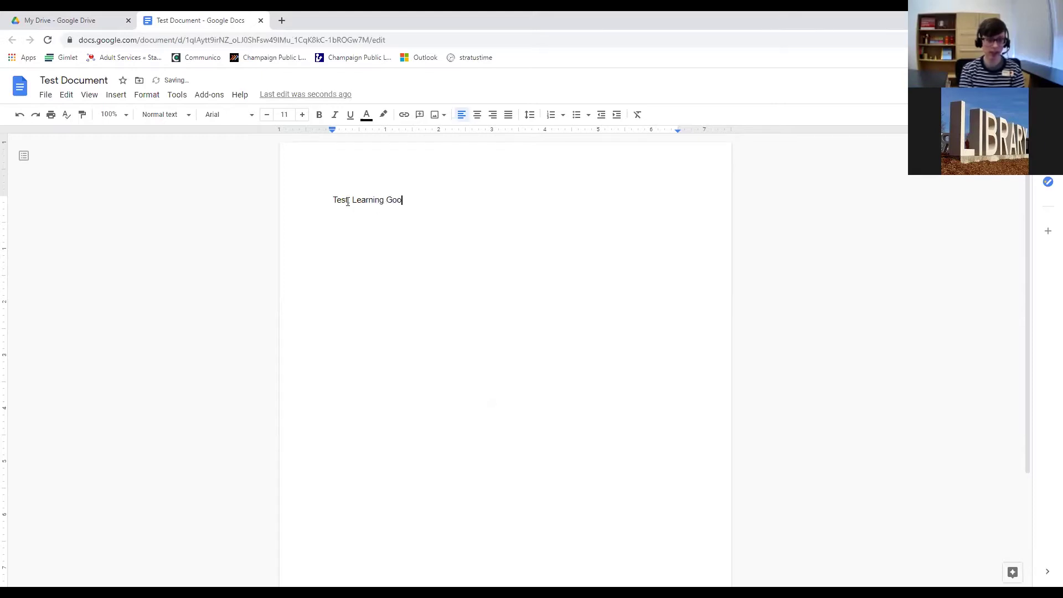
text(gle Tools)
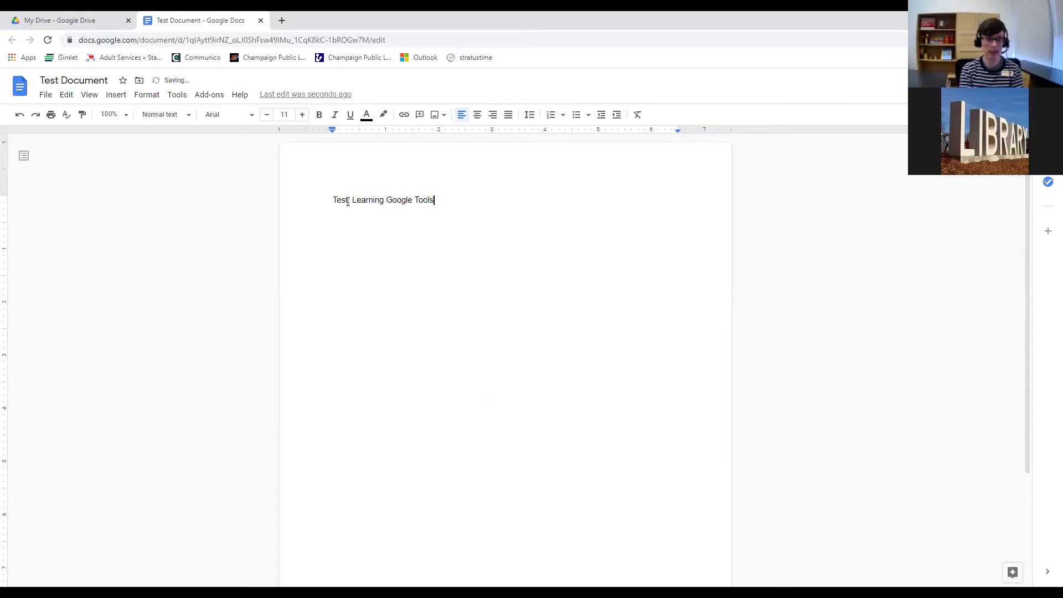
text( is Fun!)
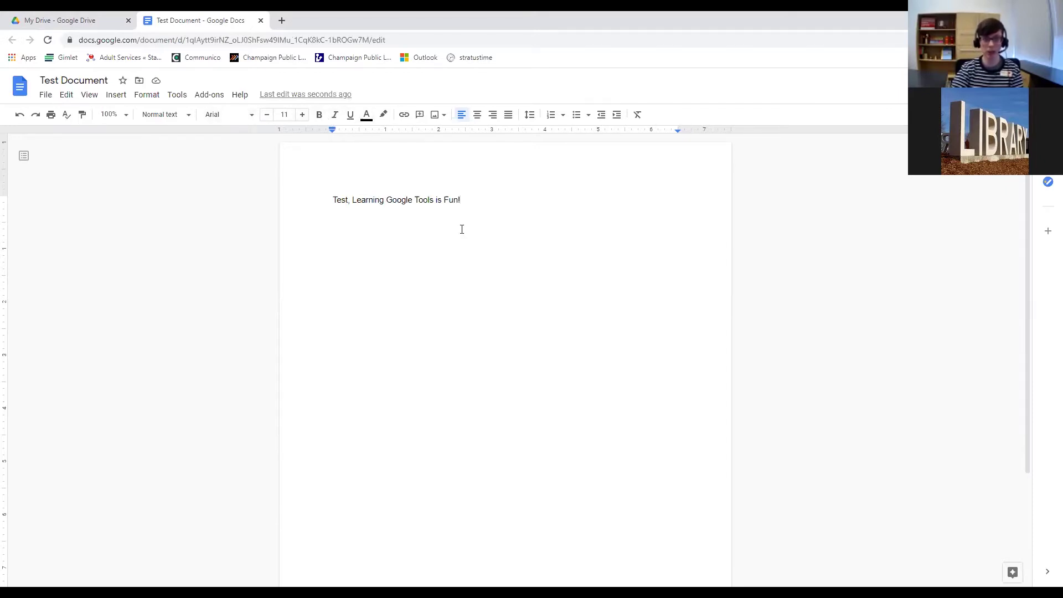
Select the first line and apply underline, bold and font size 20.
drag(465, 202, 334, 202)
click(349, 115)
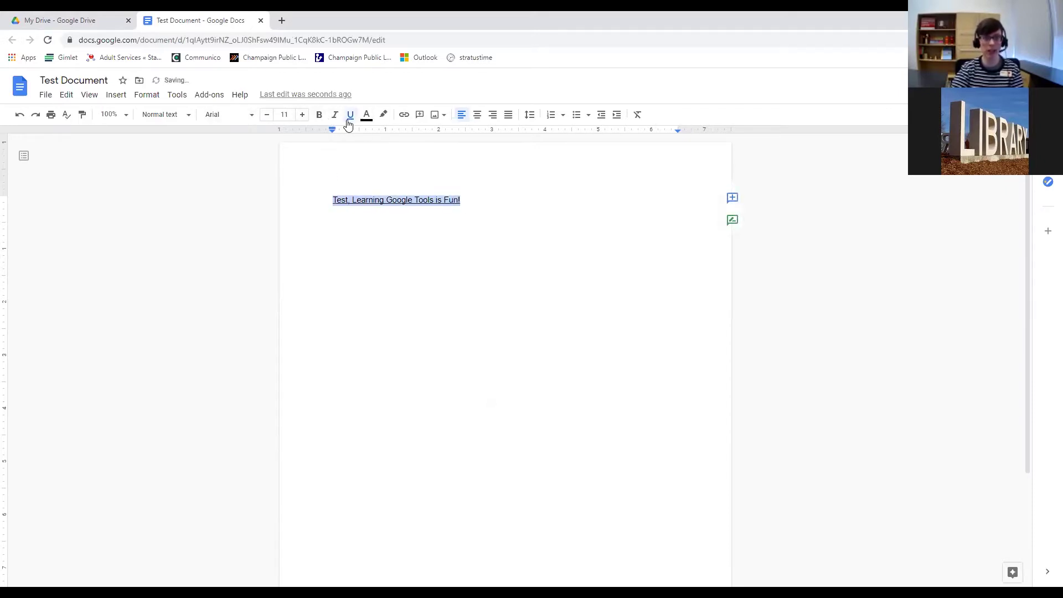
click(320, 114)
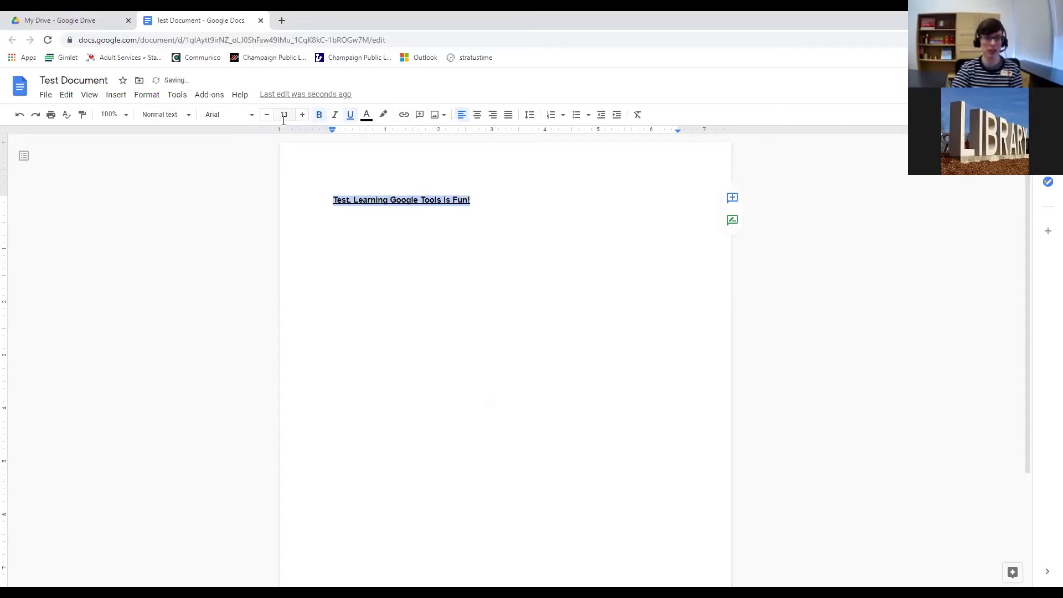
click(303, 117)
click(303, 116)
click(303, 117)
click(303, 117)
click(304, 117)
click(586, 204)
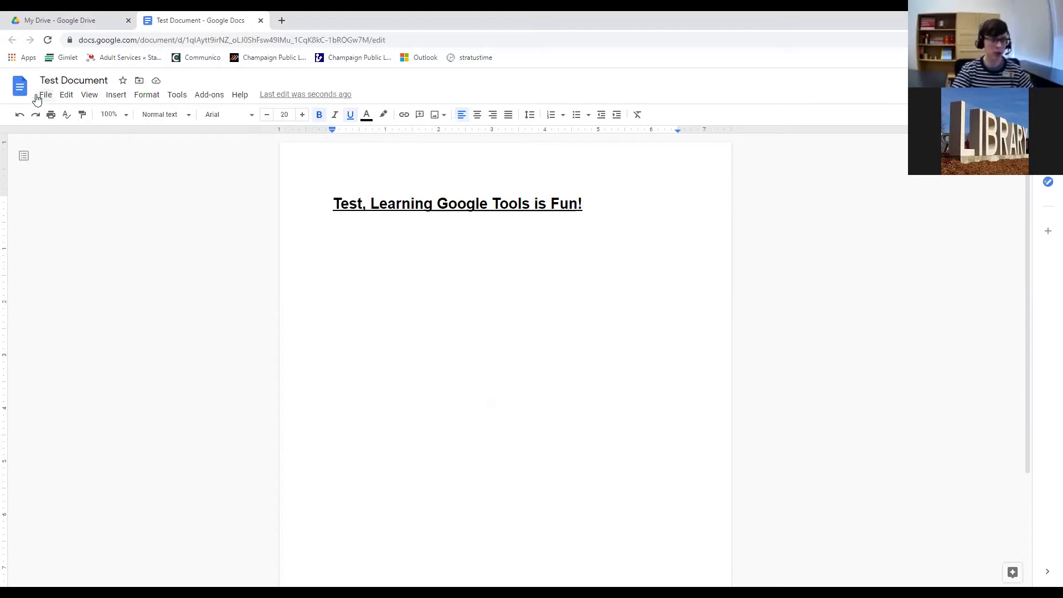
From My Drive, choose New > Google Docs > From a template.
click(62, 25)
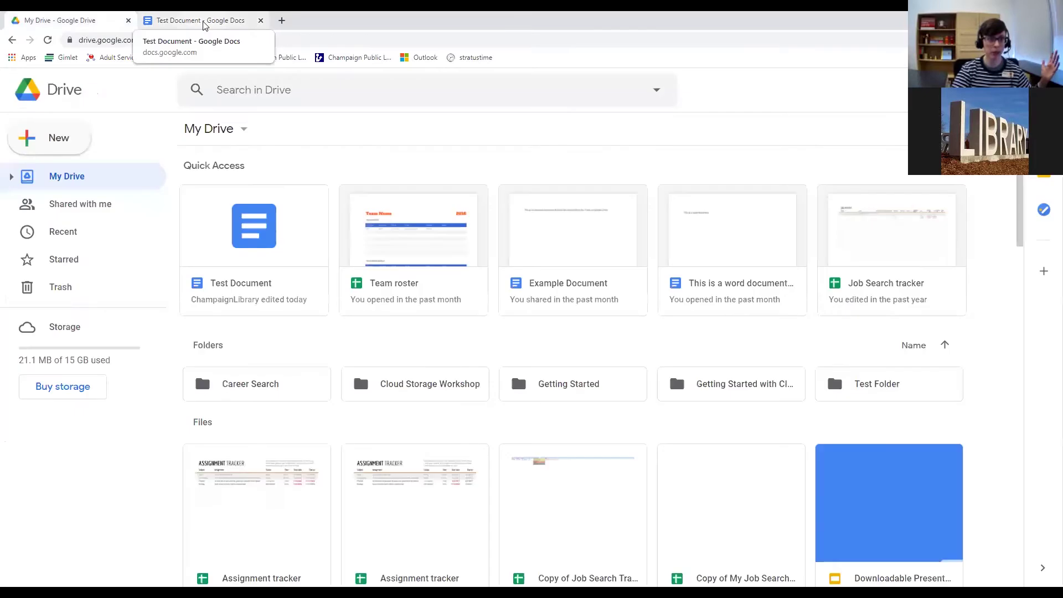
click(205, 25)
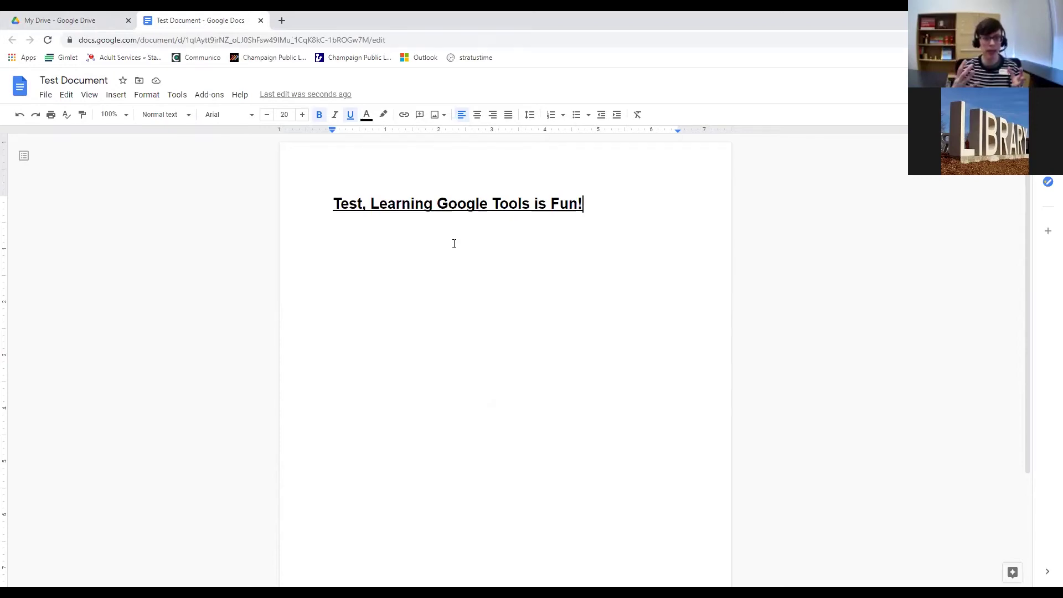
click(93, 23)
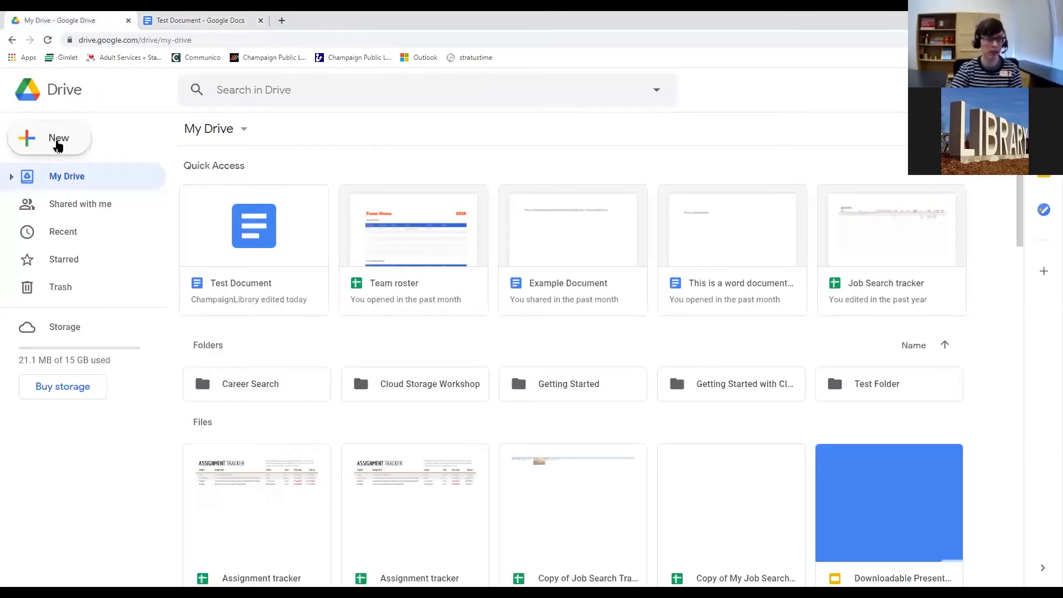
click(56, 145)
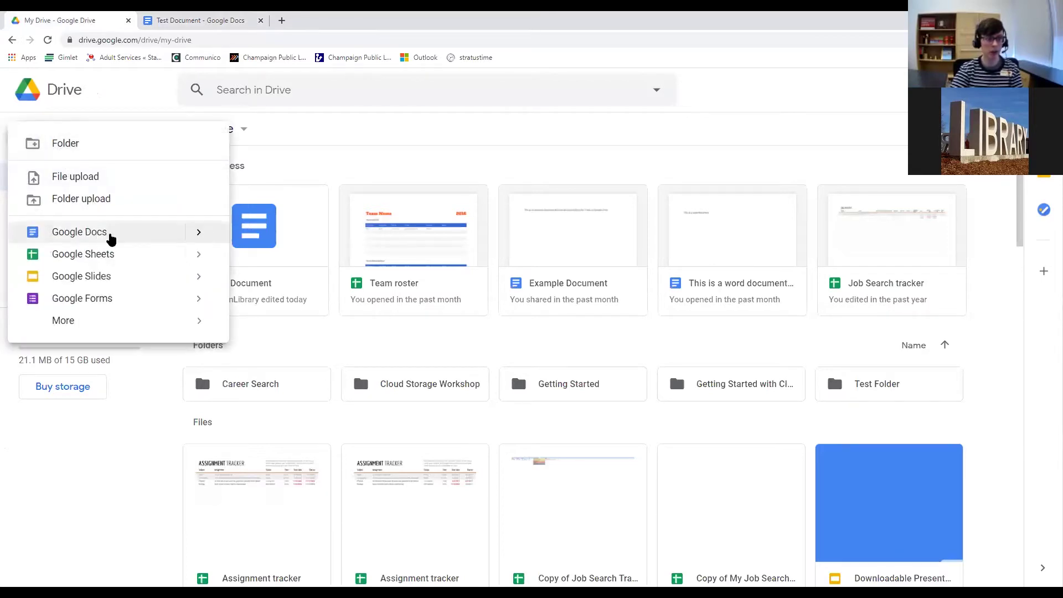
click(200, 236)
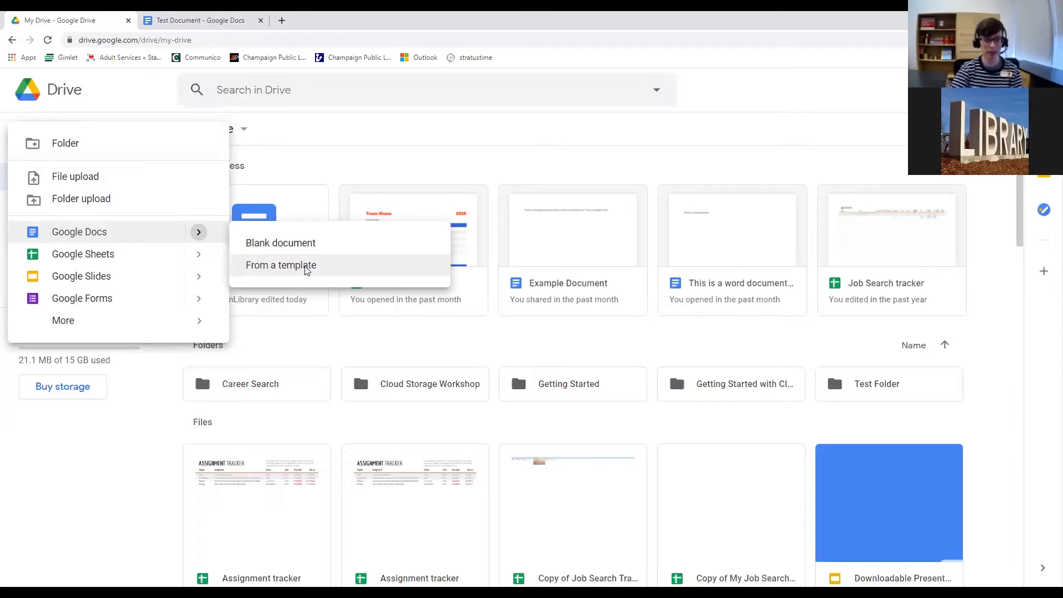
click(307, 268)
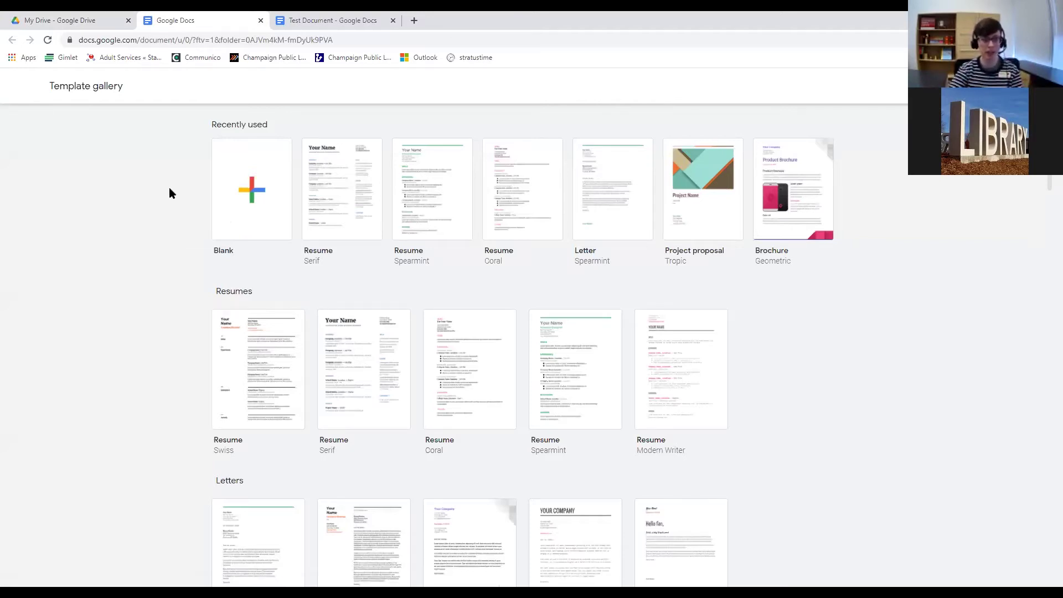
Scroll through the template gallery and zoom the page in twice via Chrome's menu.
scroll(371, 298, down, 3)
scroll(370, 298, up, 3)
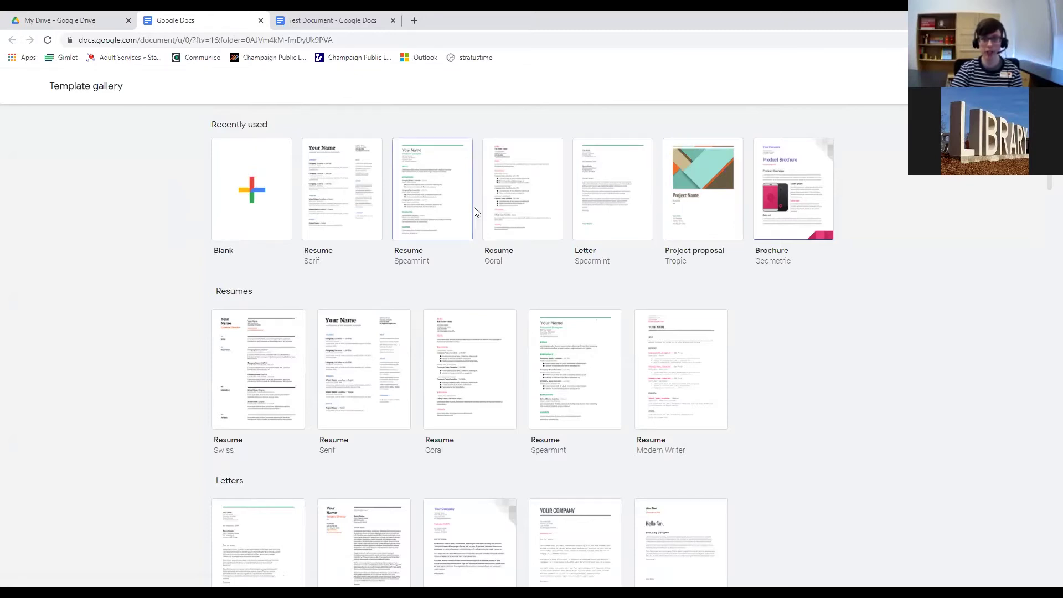
scroll(405, 232, down, 5)
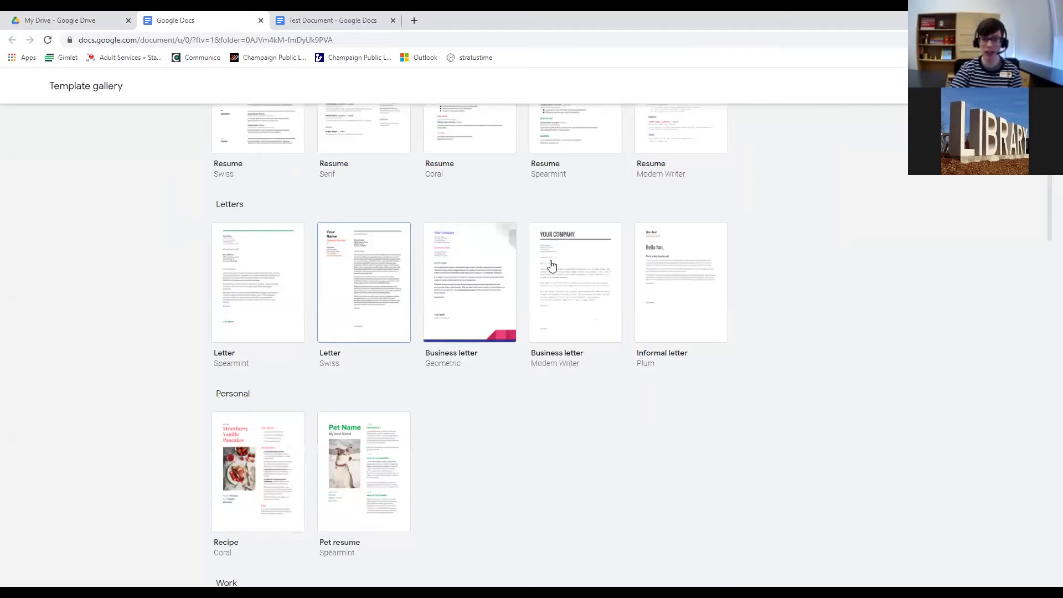
scroll(552, 266, down, 7)
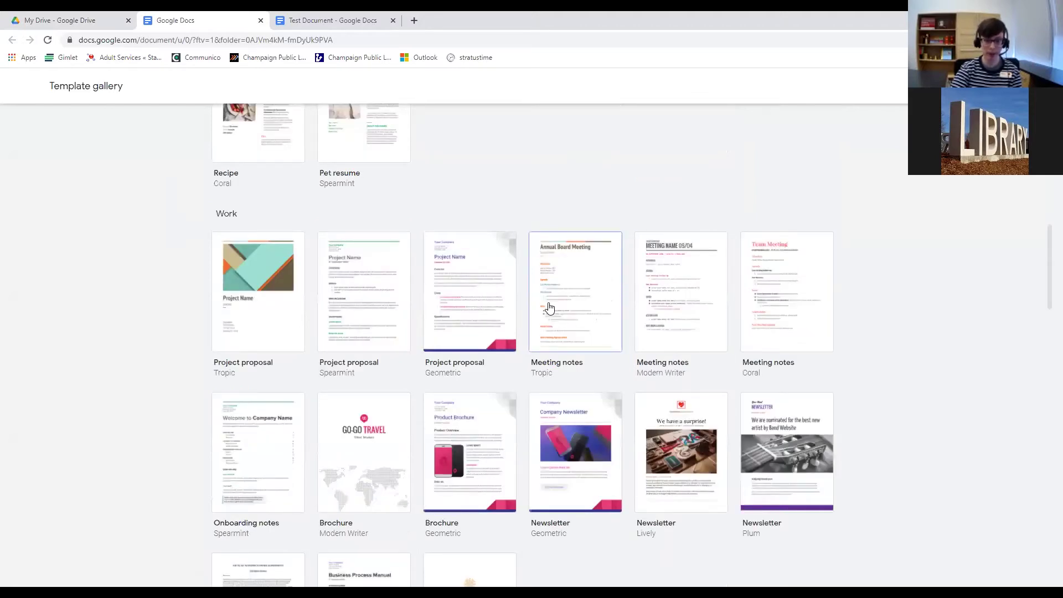
scroll(461, 279, down, 2)
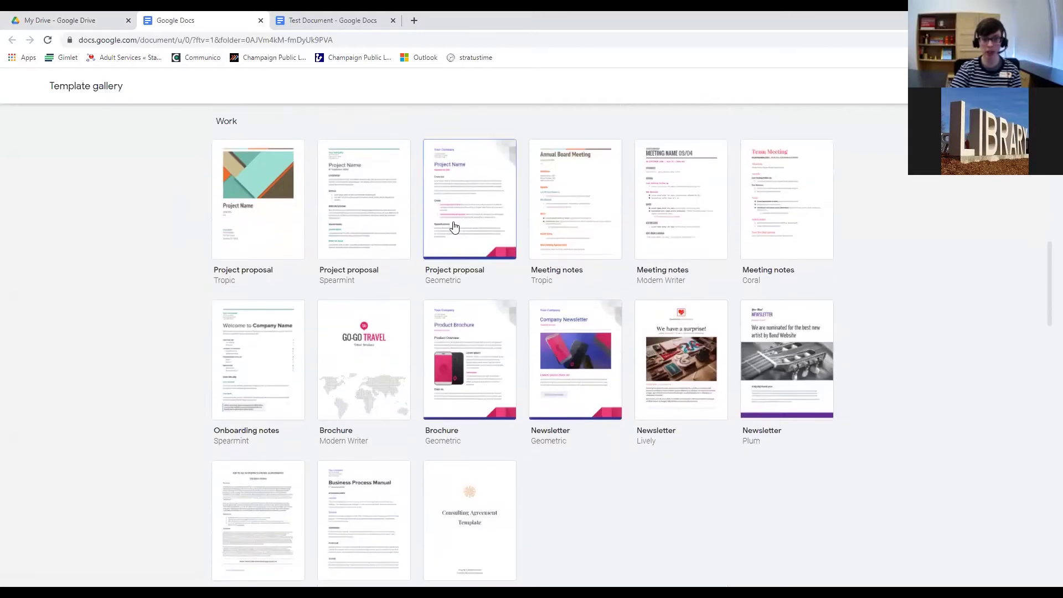
scroll(457, 228, down, 8)
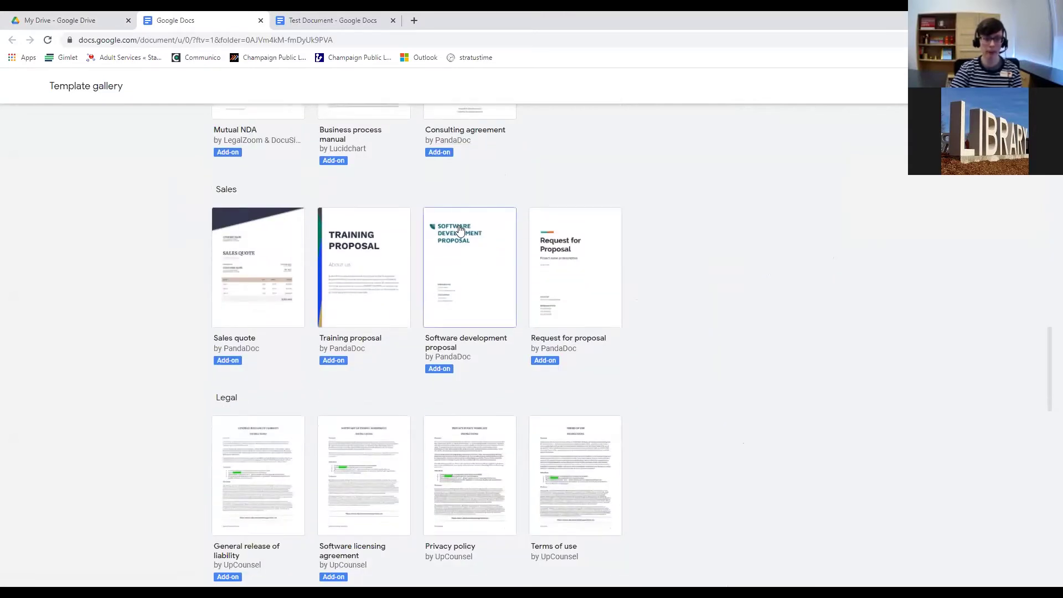
click(1053, 40)
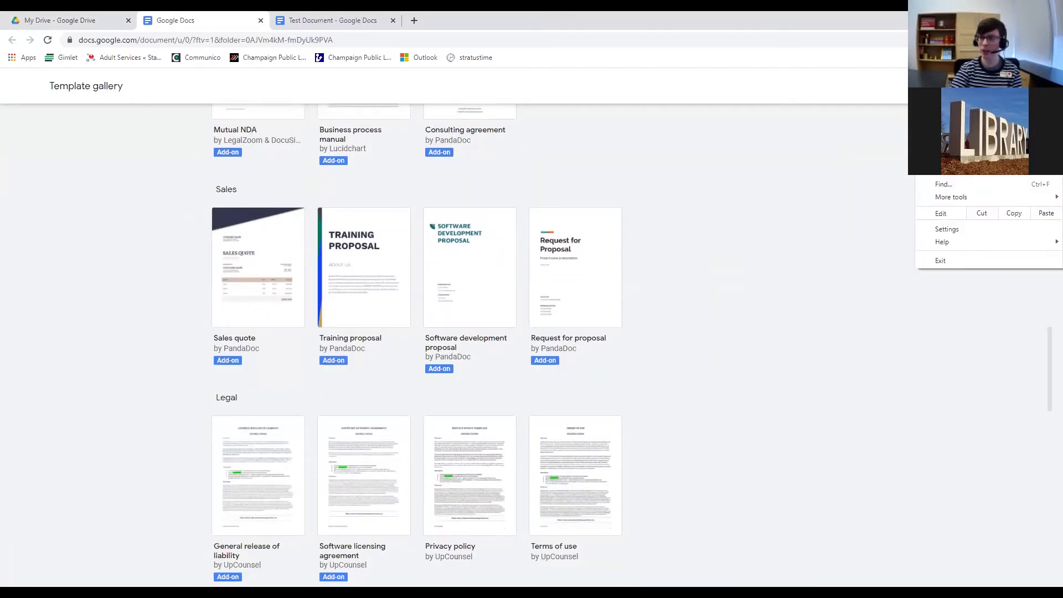
click(1029, 143)
click(1029, 143)
click(1028, 143)
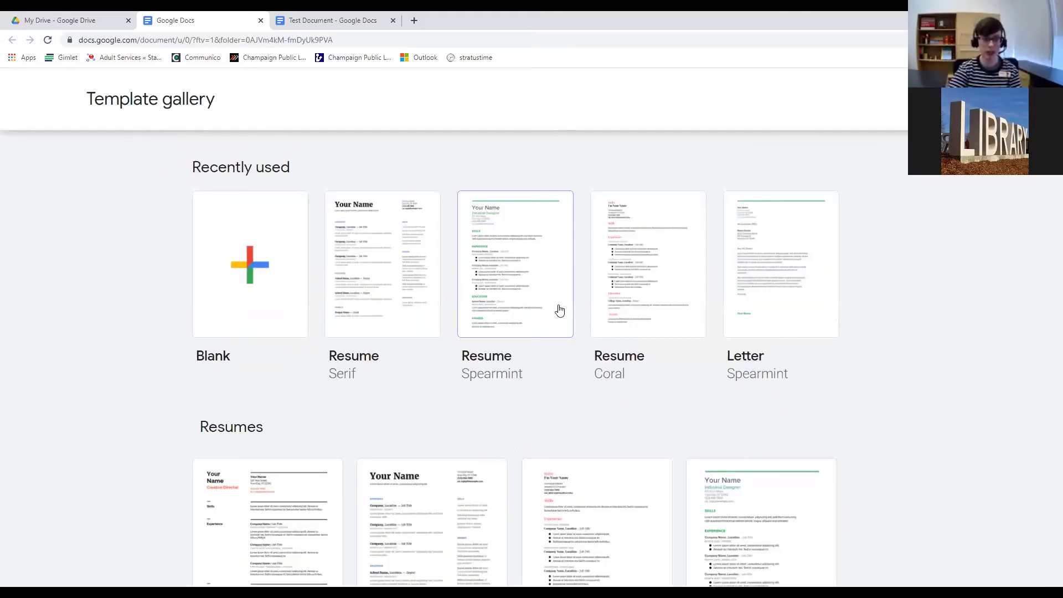
Browse the enlarged gallery's Resume, Letter, Education, Legal and Human resources templates.
scroll(448, 347, down, 15)
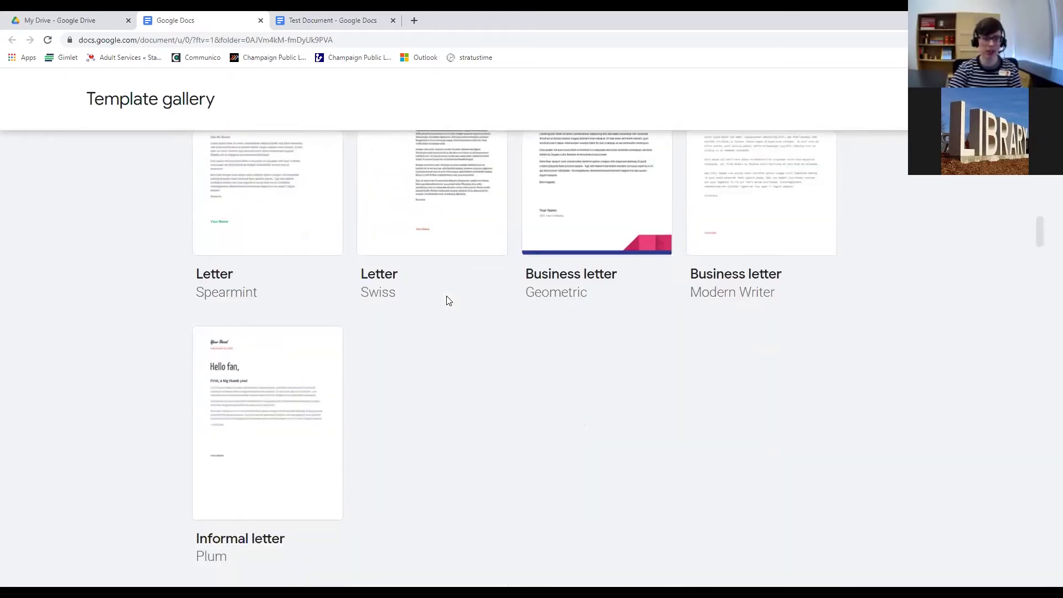
scroll(509, 325, up, 2)
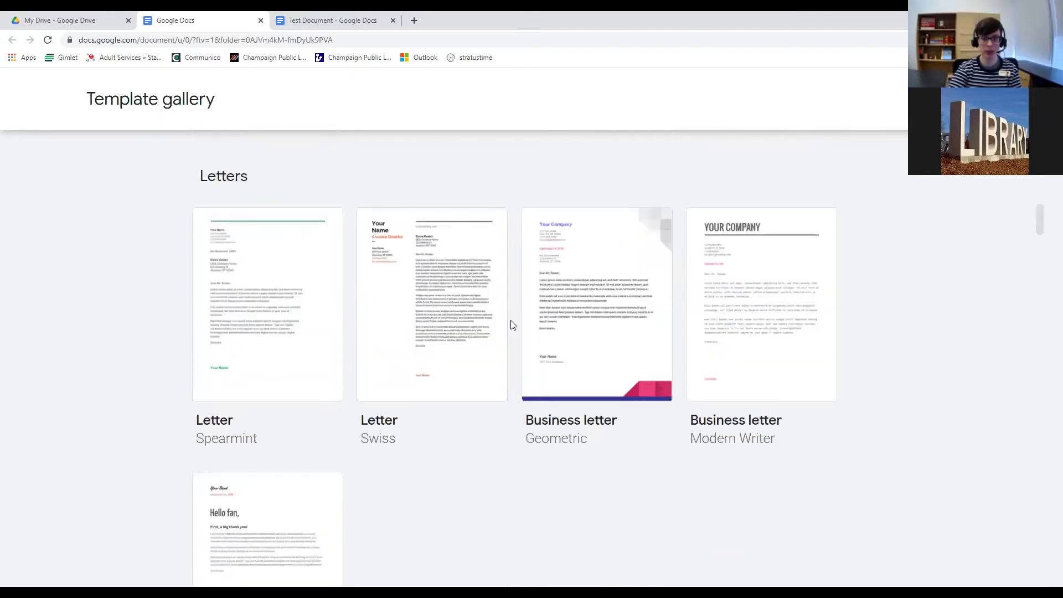
scroll(487, 325, down, 6)
scroll(487, 326, down, 3)
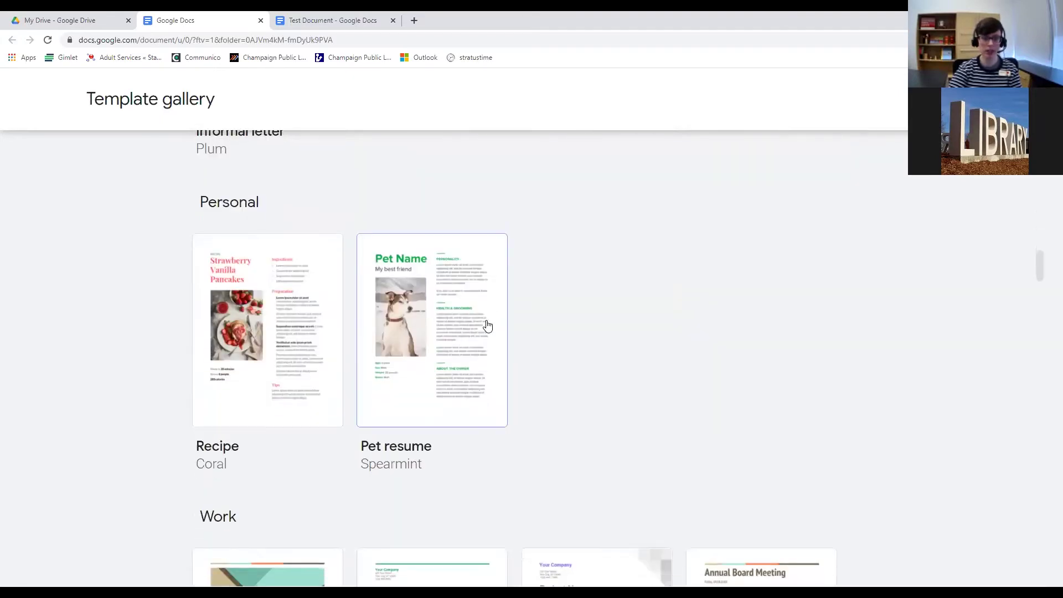
scroll(488, 326, up, 8)
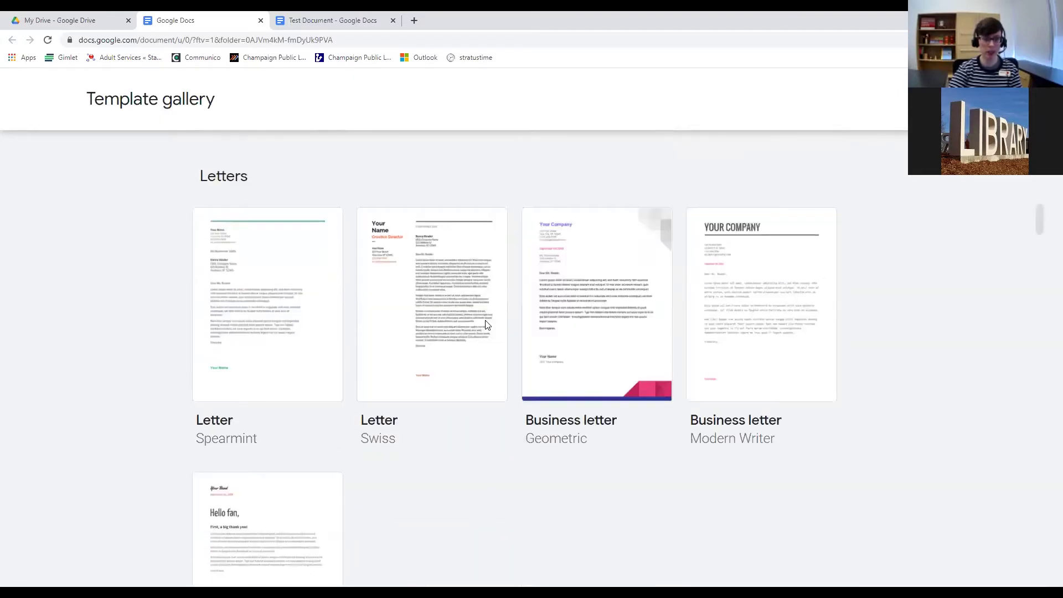
scroll(487, 325, up, 10)
scroll(485, 325, up, 3)
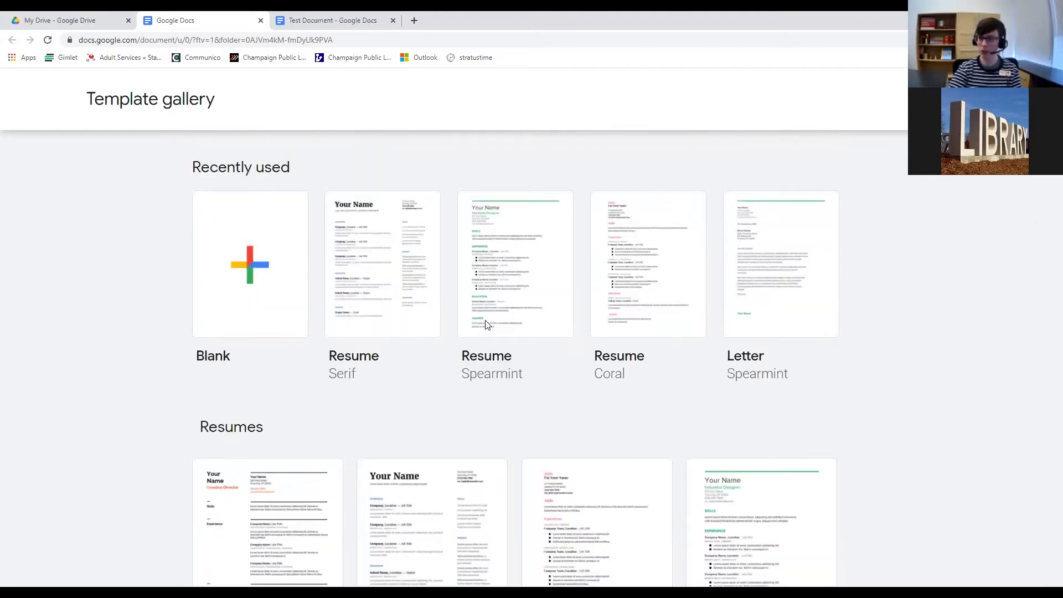
scroll(485, 325, down, 5)
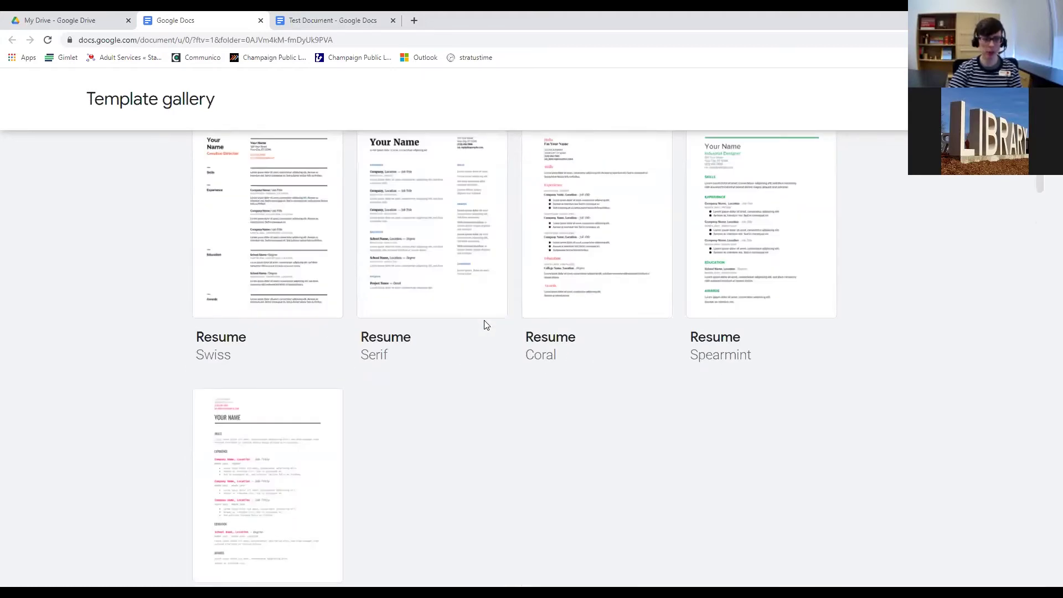
scroll(486, 324, down, 15)
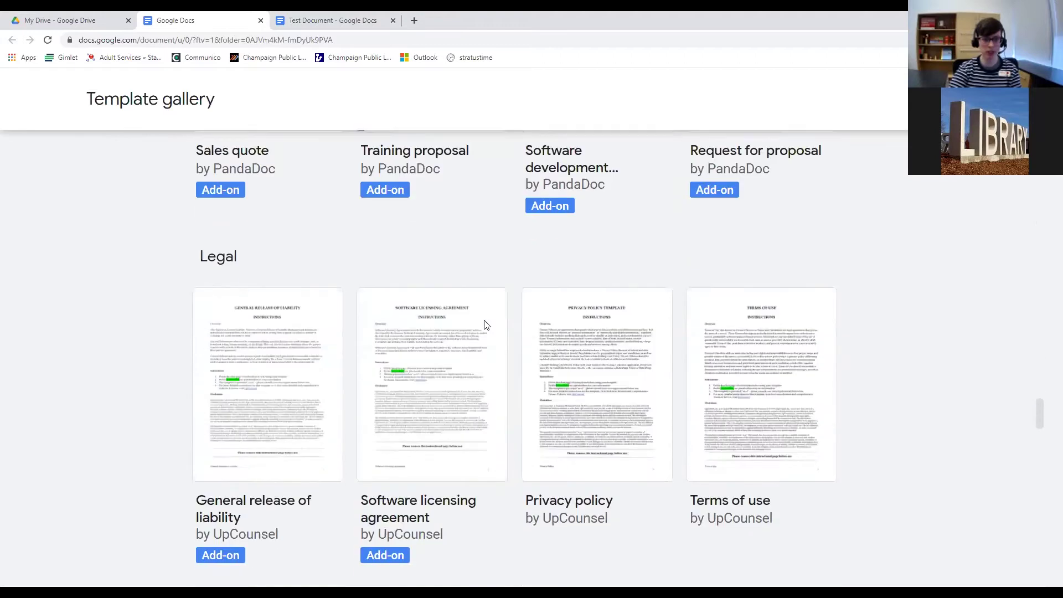
scroll(485, 325, down, 15)
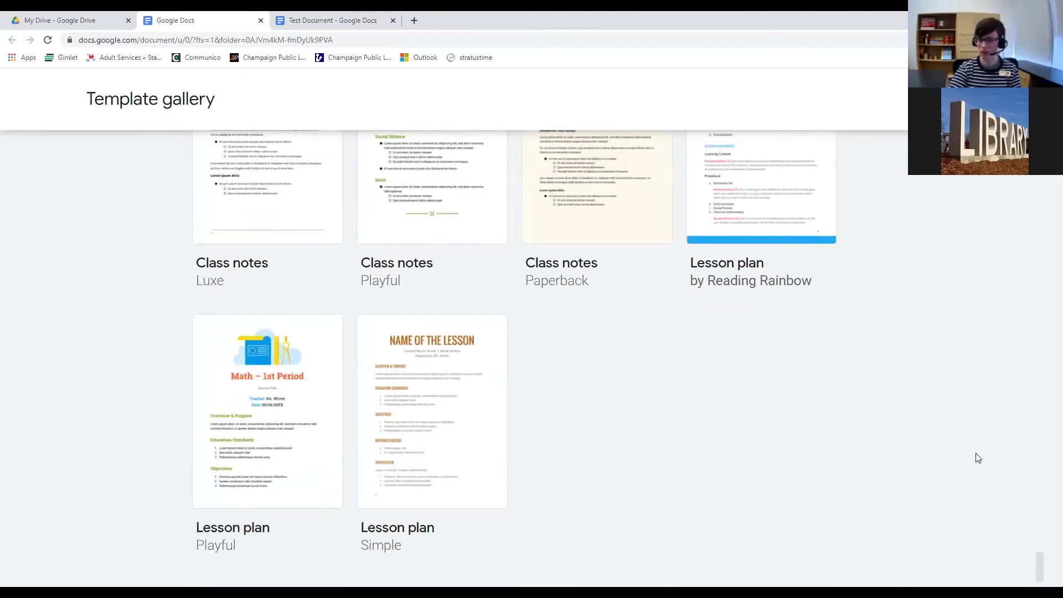
drag(1039, 566, 1040, 145)
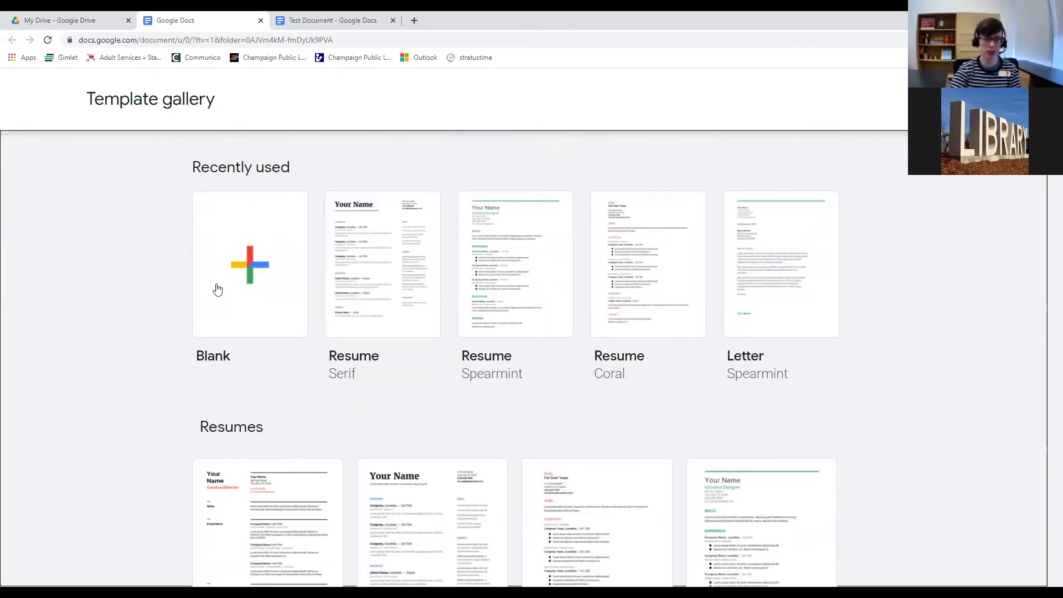
scroll(247, 313, down, 5)
scroll(247, 313, down, 20)
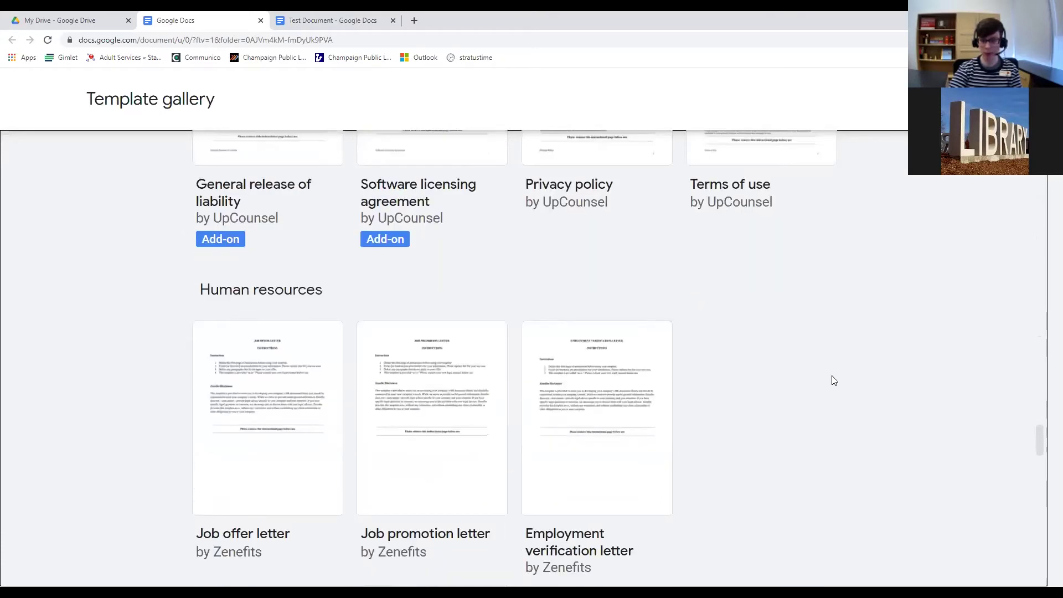
scroll(1022, 317, up, 20)
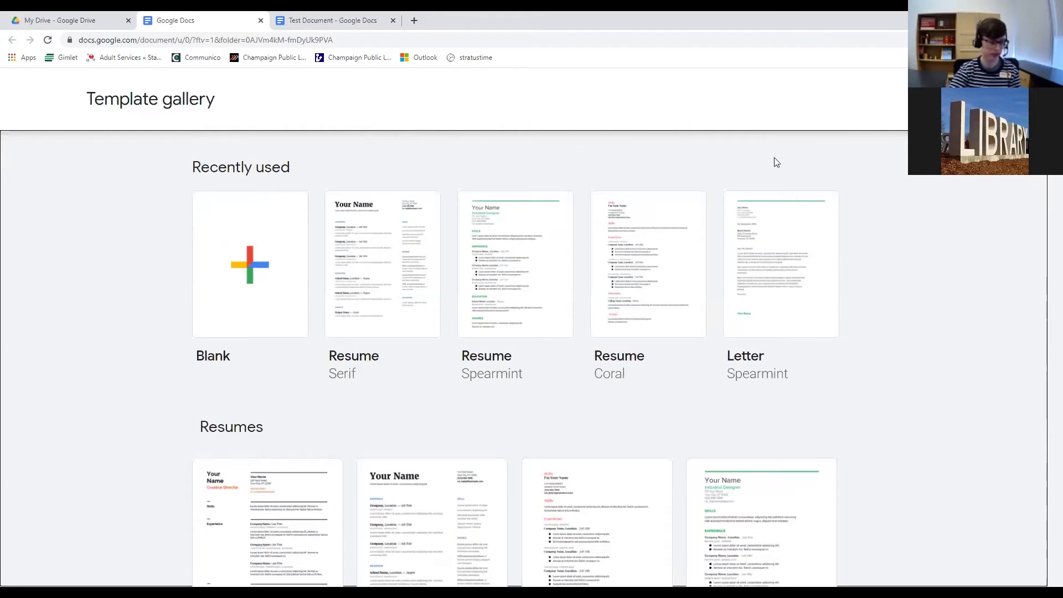
Find 'resume' in the template gallery, scroll through the matches, then erase the search text.
key(ctrl+f)
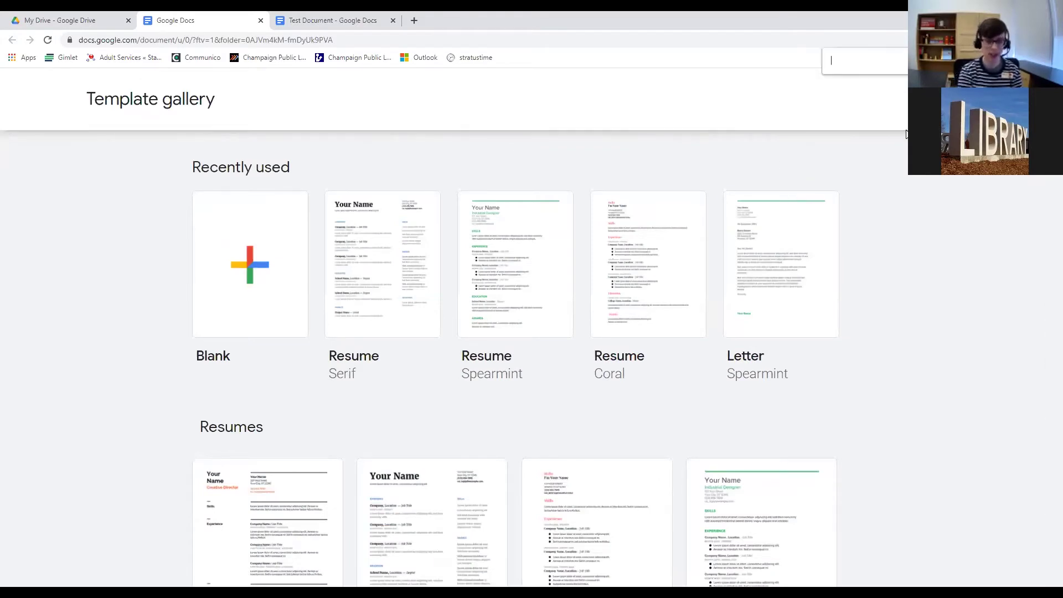
text(res)
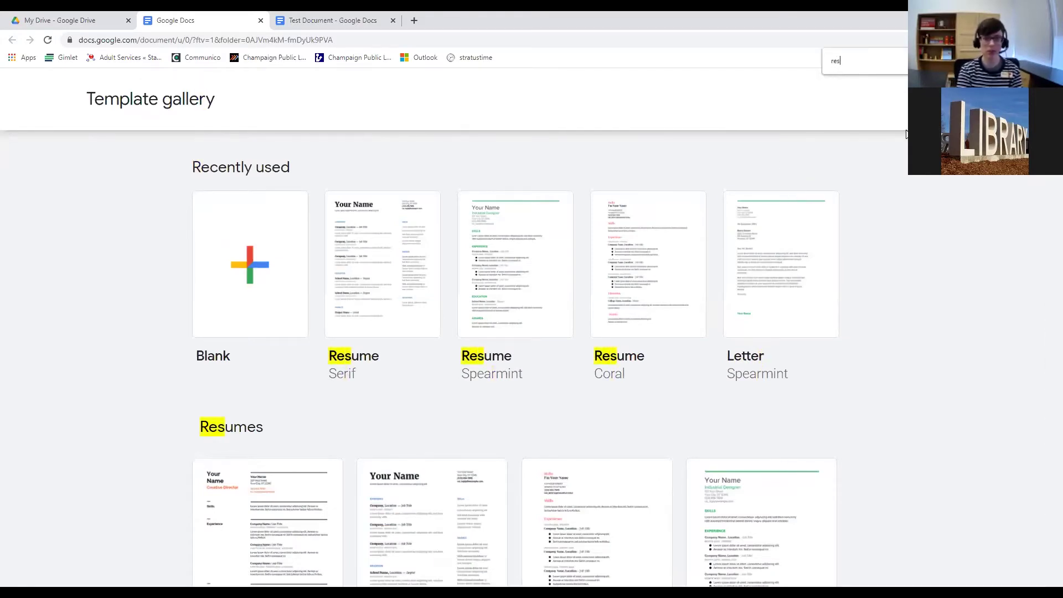
text(ume)
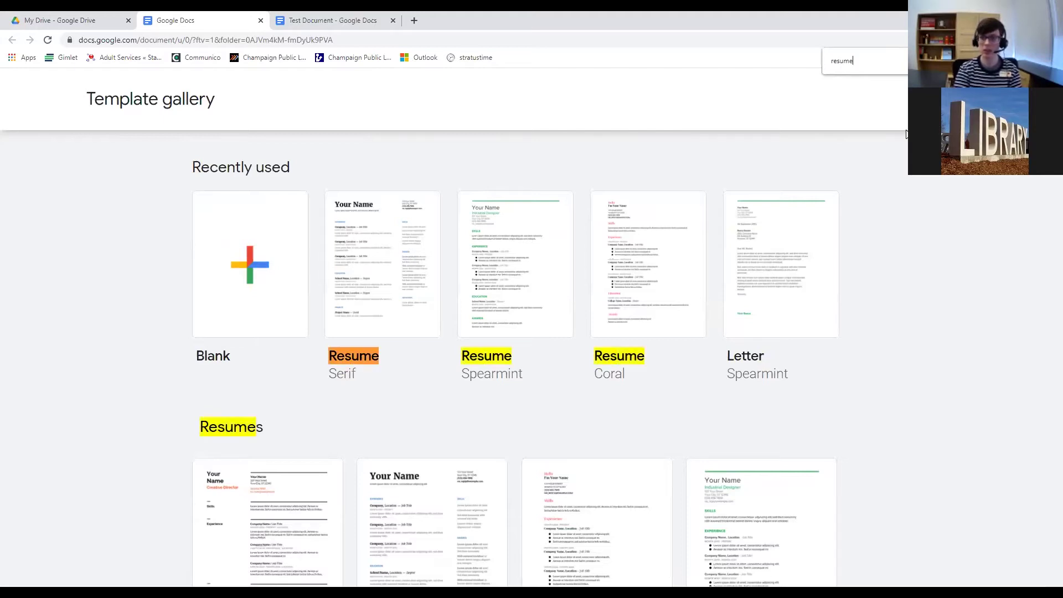
scroll(725, 277, down, 10)
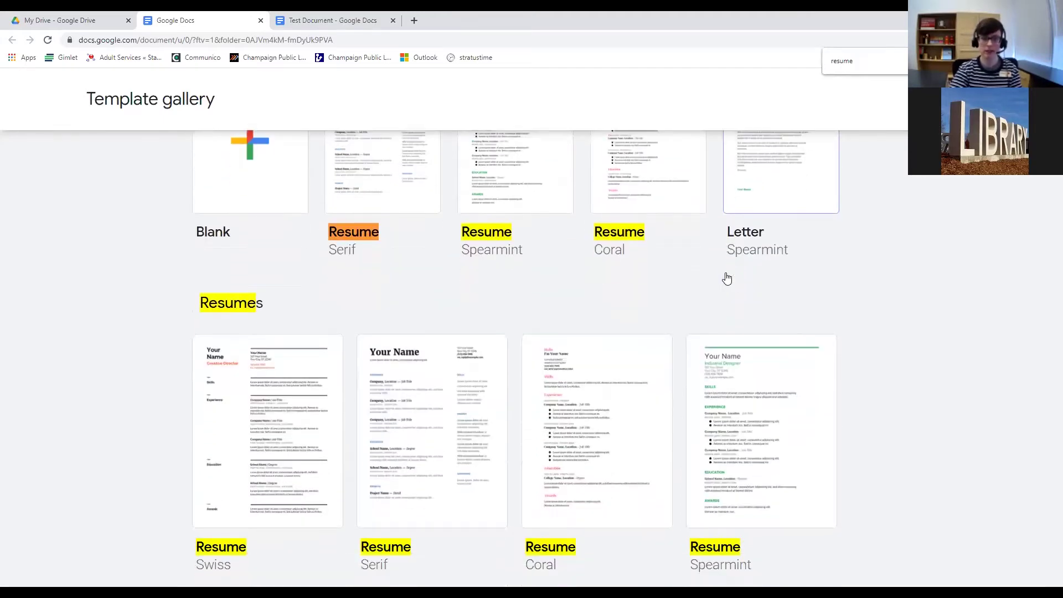
scroll(726, 280, down, 20)
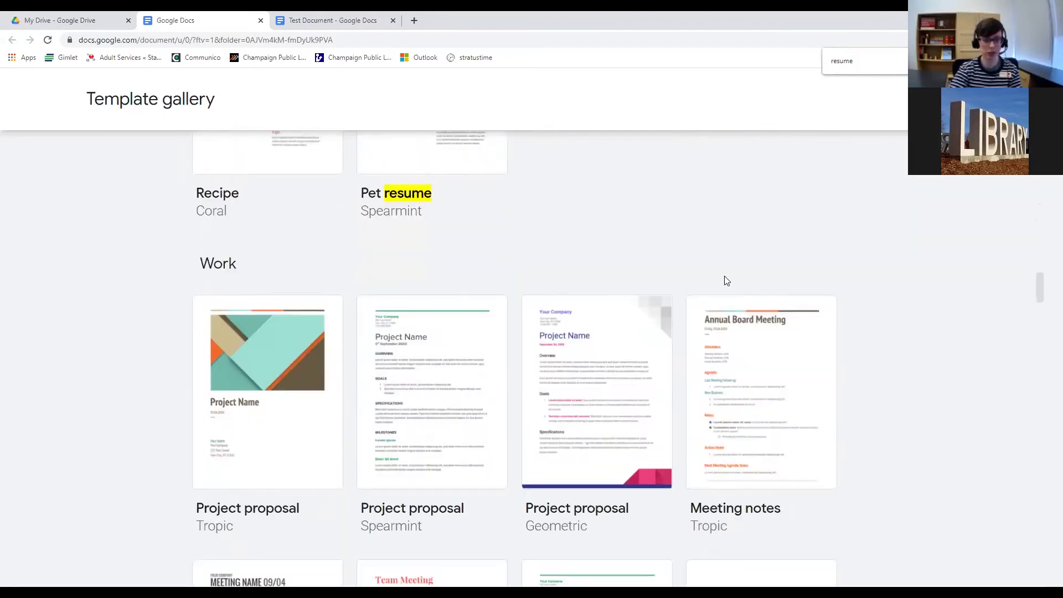
scroll(737, 311, down, 3)
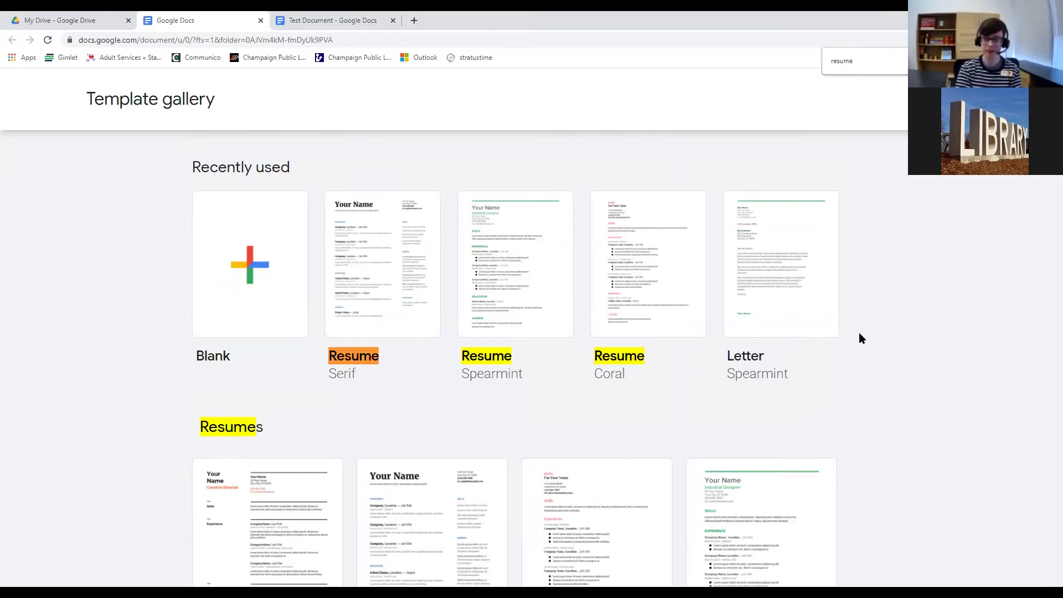
key(BackSpace)
key(BackSpace)
key(BackSpace)
key(BackSpace)
key(BackSpace)
key(BackSpace)
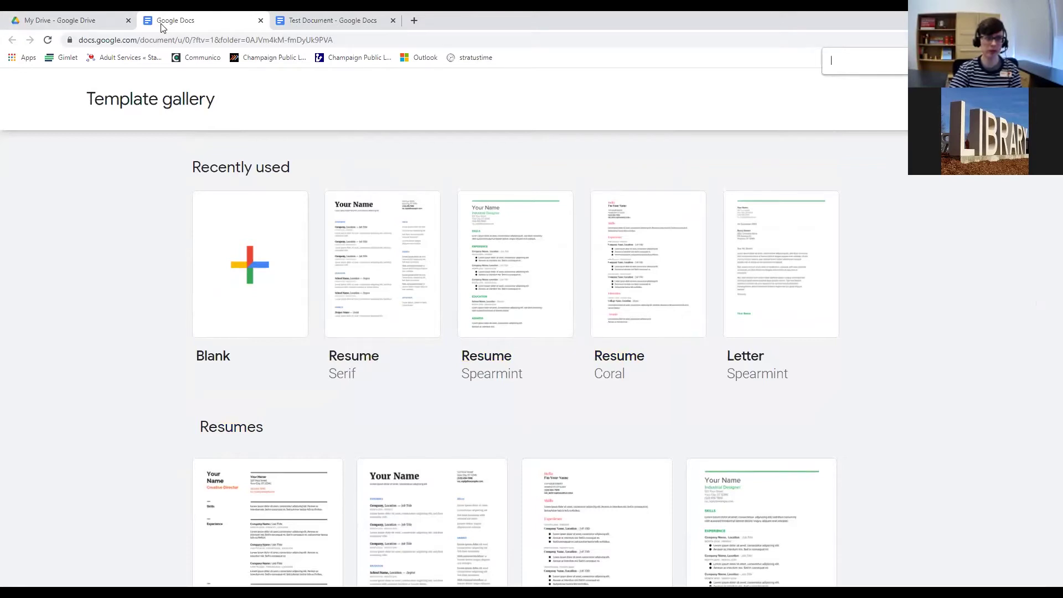
Switch to Google Drive and look over the New menu's creation options.
click(96, 23)
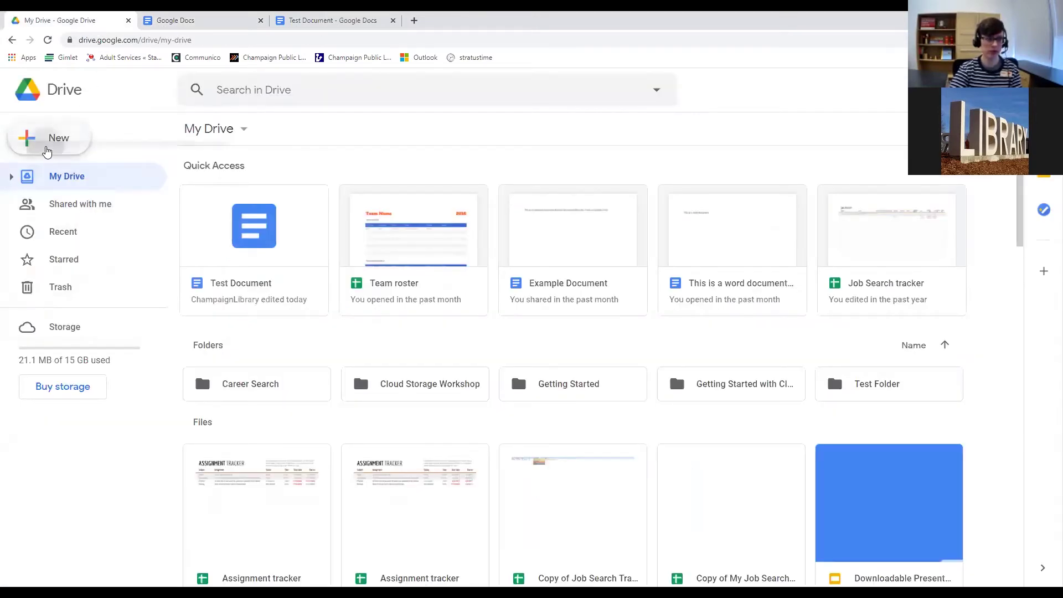
click(45, 145)
mouse_move(61, 320)
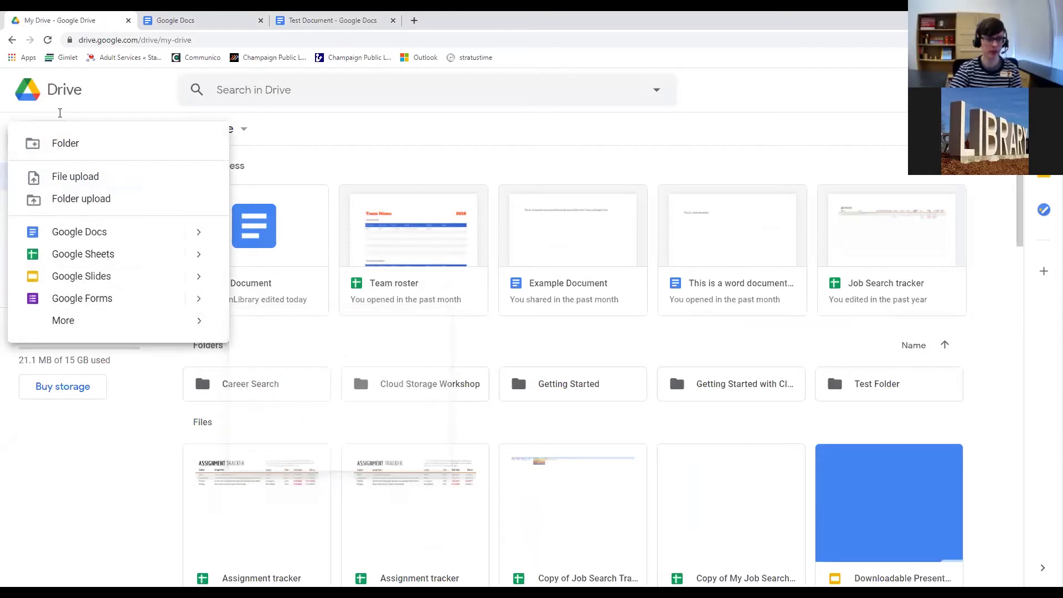
Search Drive for 'resume template'.
click(60, 113)
text(tem)
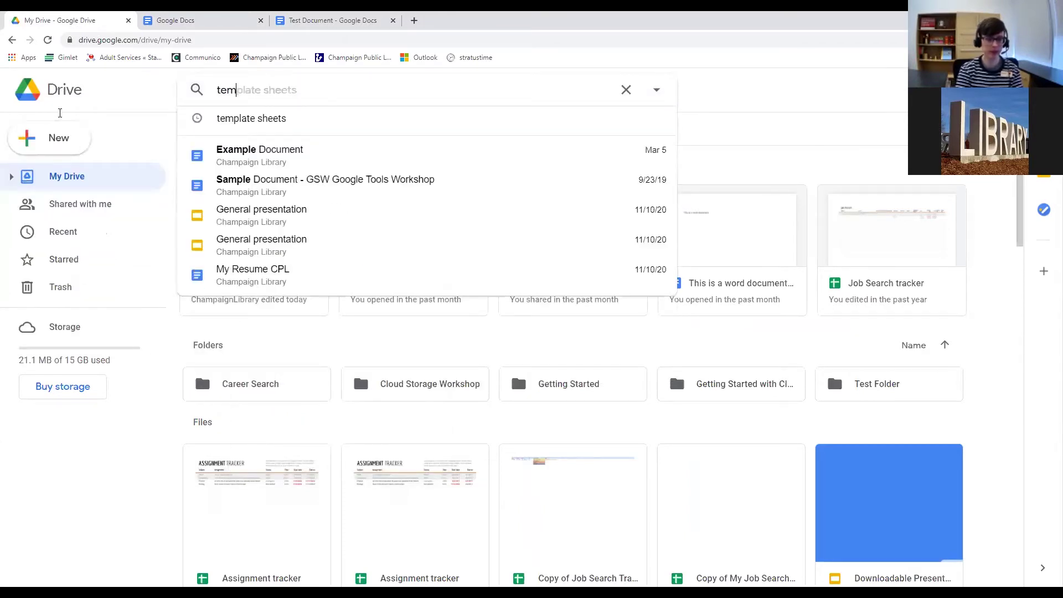
key(BackSpace)
key(BackSpace)
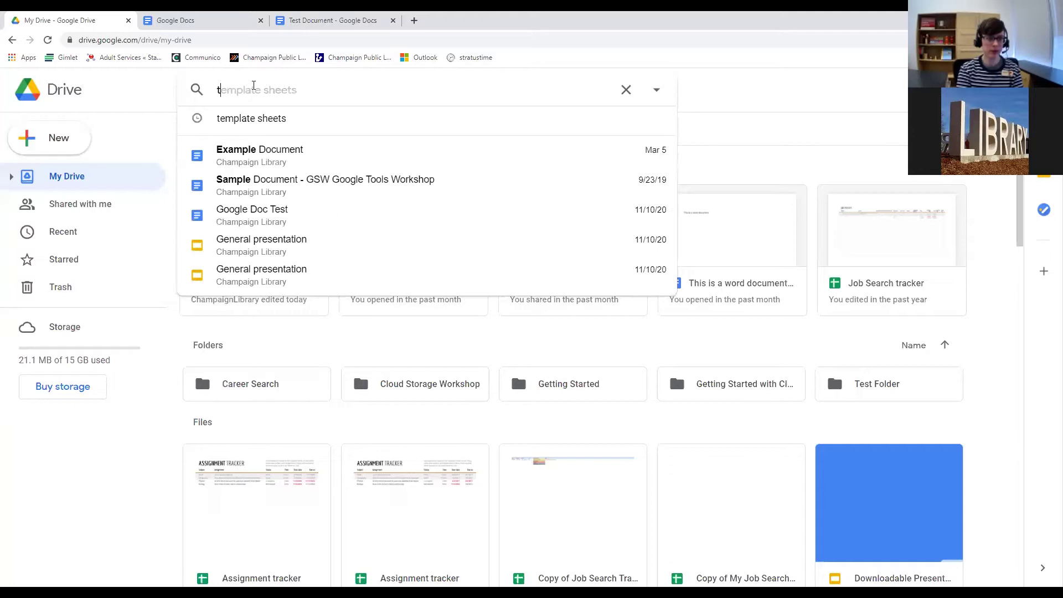
key(BackSpace)
text(resume tem)
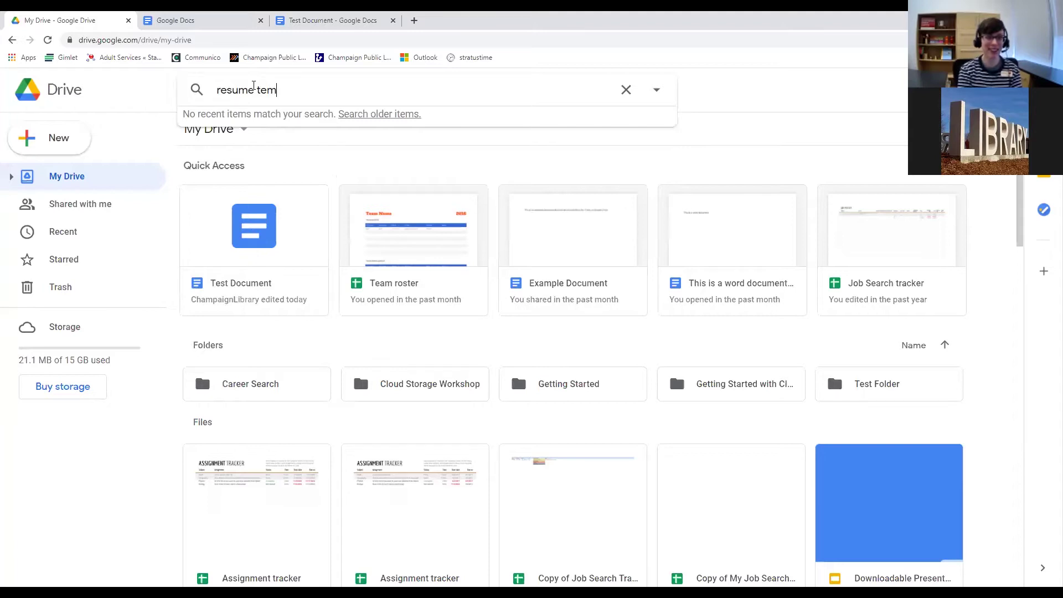
text(plate)
key(Return)
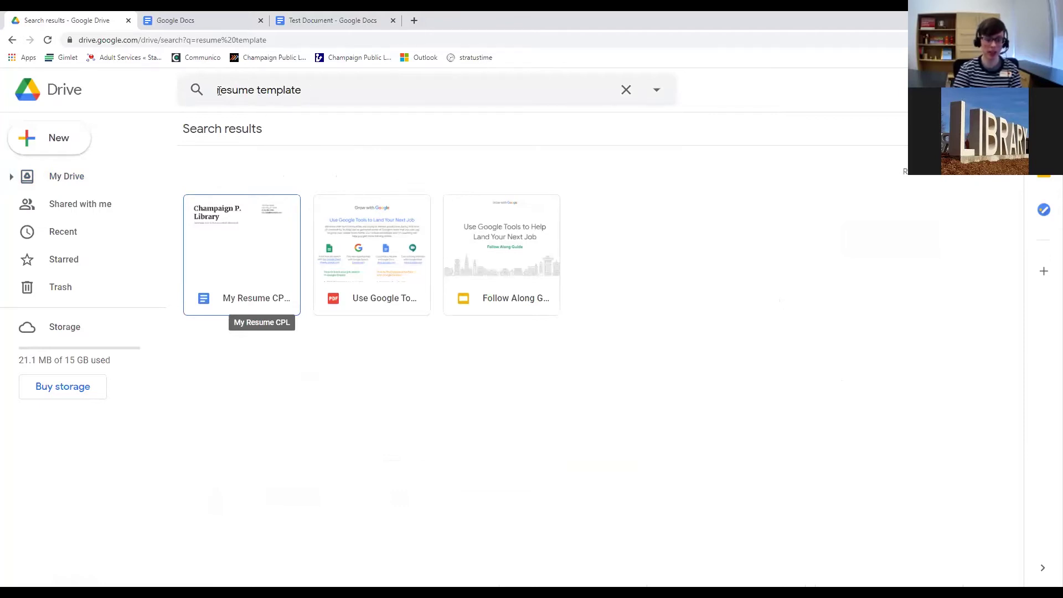
Back in the Docs template gallery, scroll to Letters and choose Letter Spearmint.
click(310, 25)
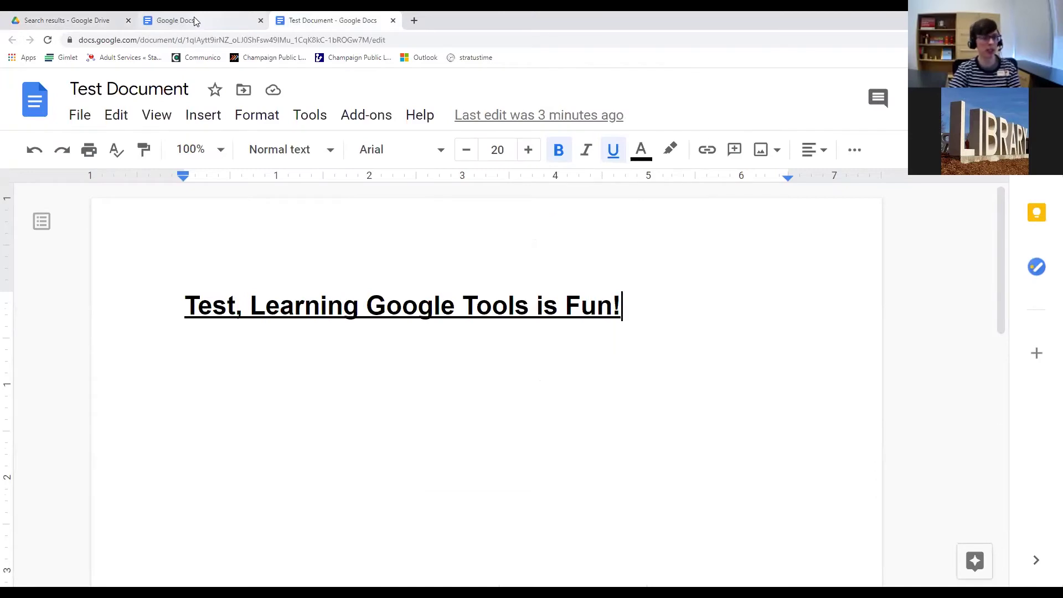
scroll(230, 297, down, 20)
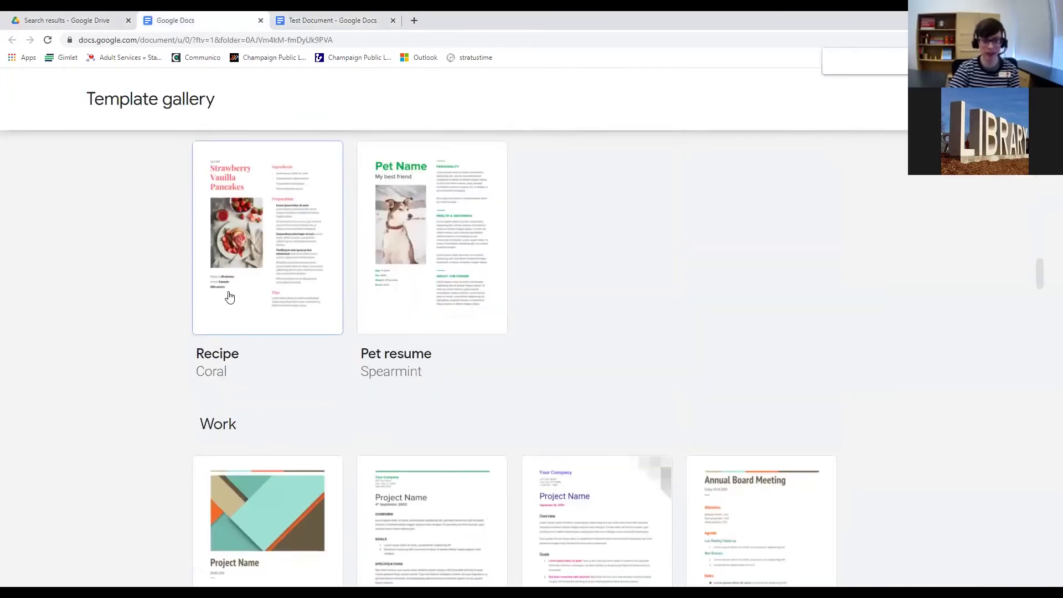
scroll(193, 297, down, 10)
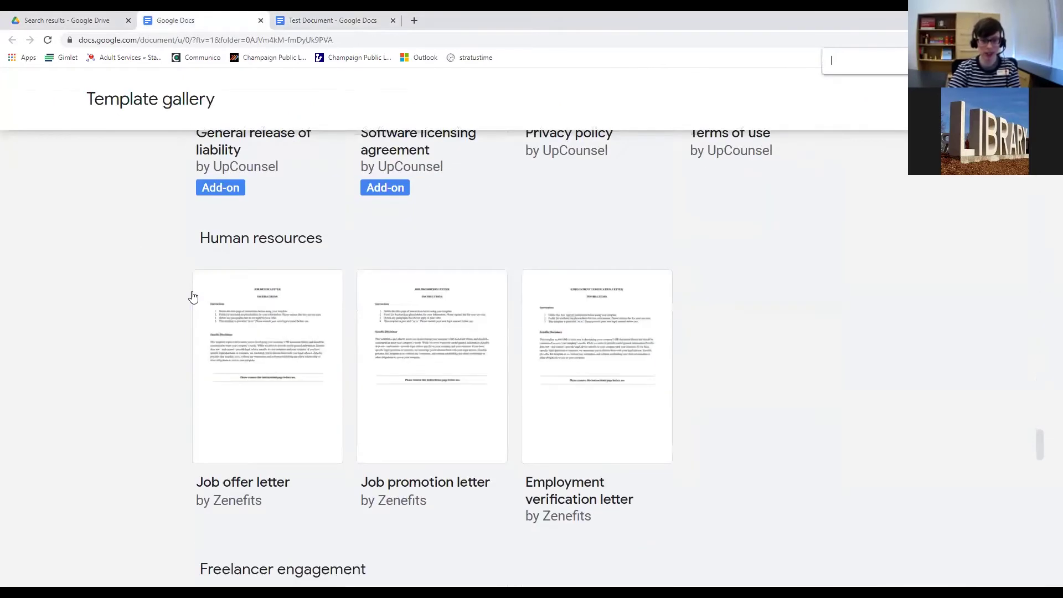
scroll(191, 298, up, 20)
scroll(182, 306, up, 15)
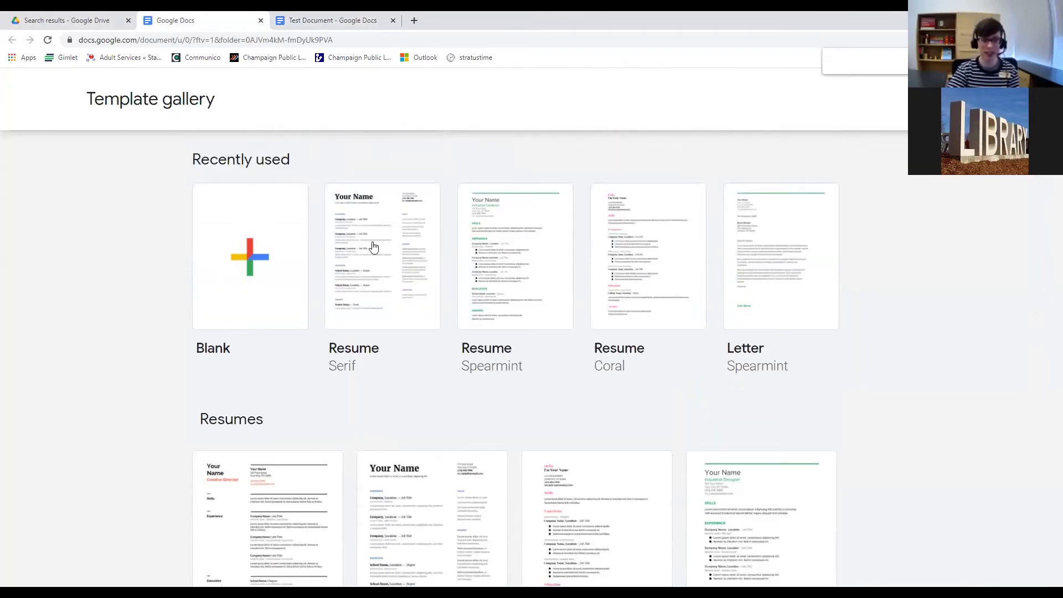
scroll(165, 214, up, 1)
scroll(165, 213, down, 5)
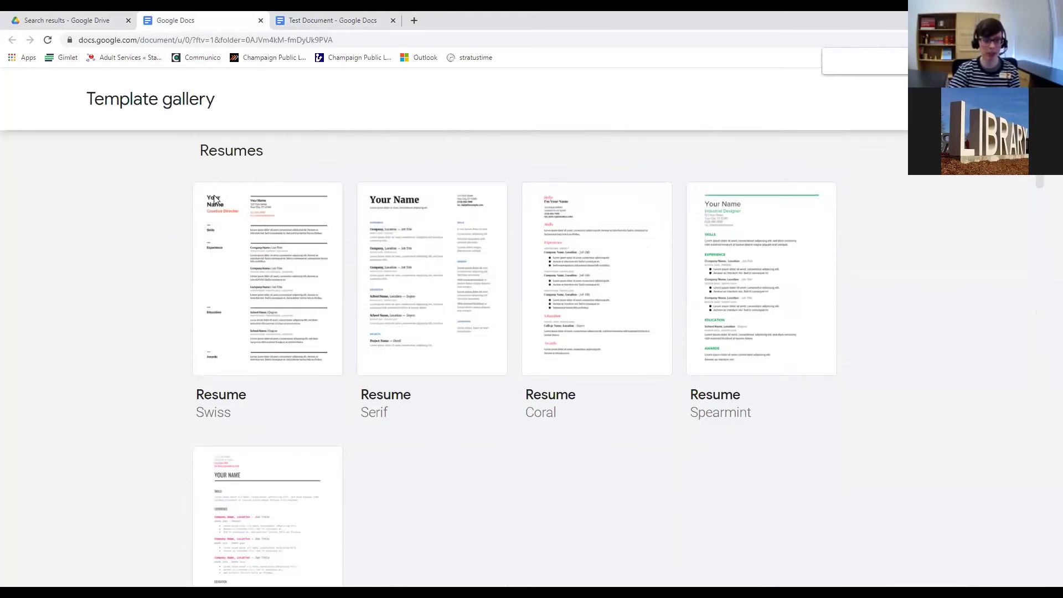
scroll(271, 259, down, 10)
click(288, 253)
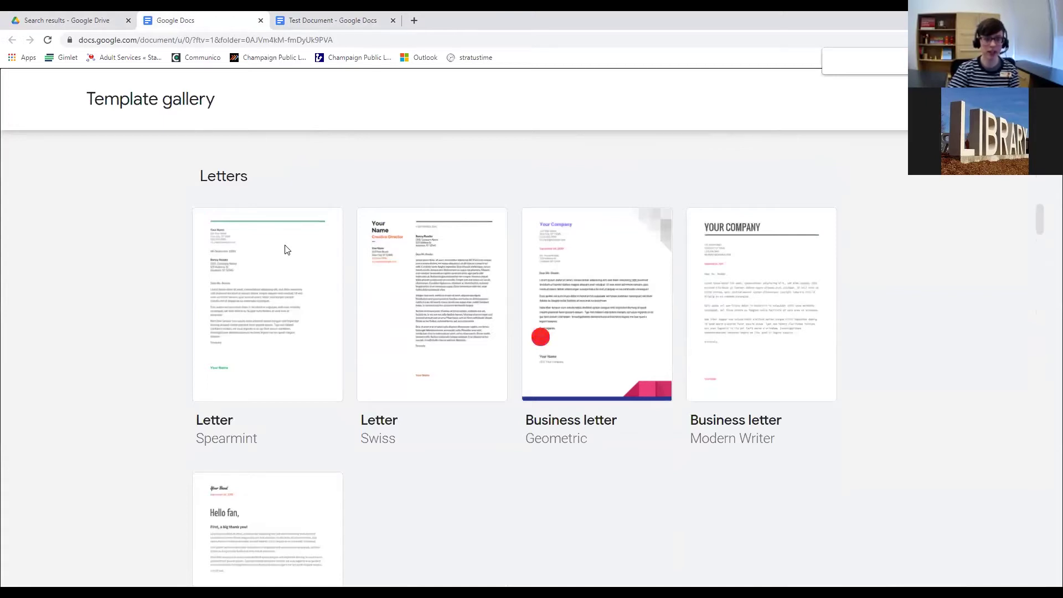
click(286, 252)
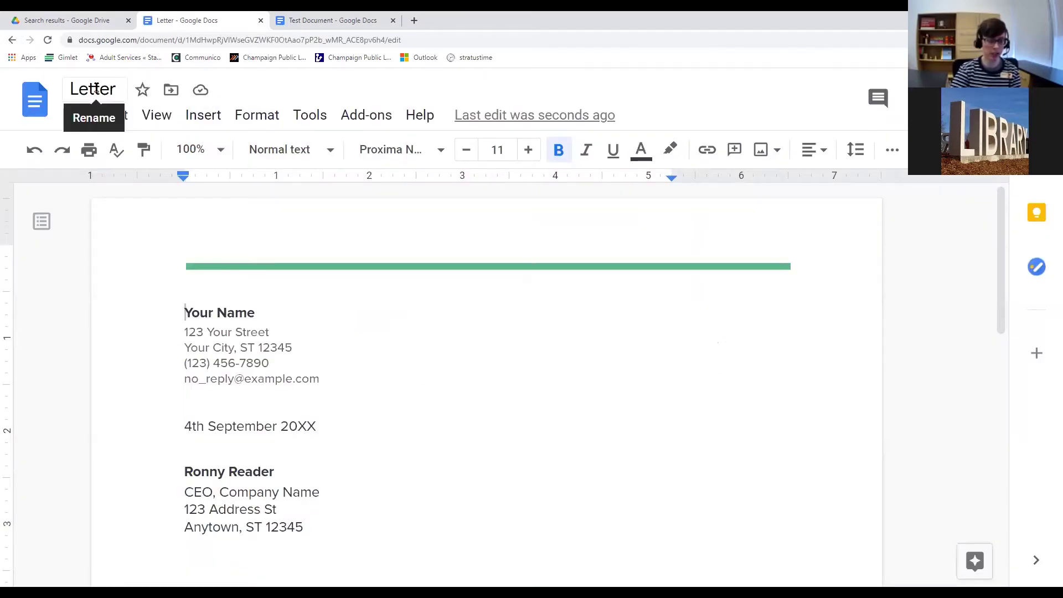
Rename the new document to 'Test Letter'.
click(96, 89)
text(Test Letter)
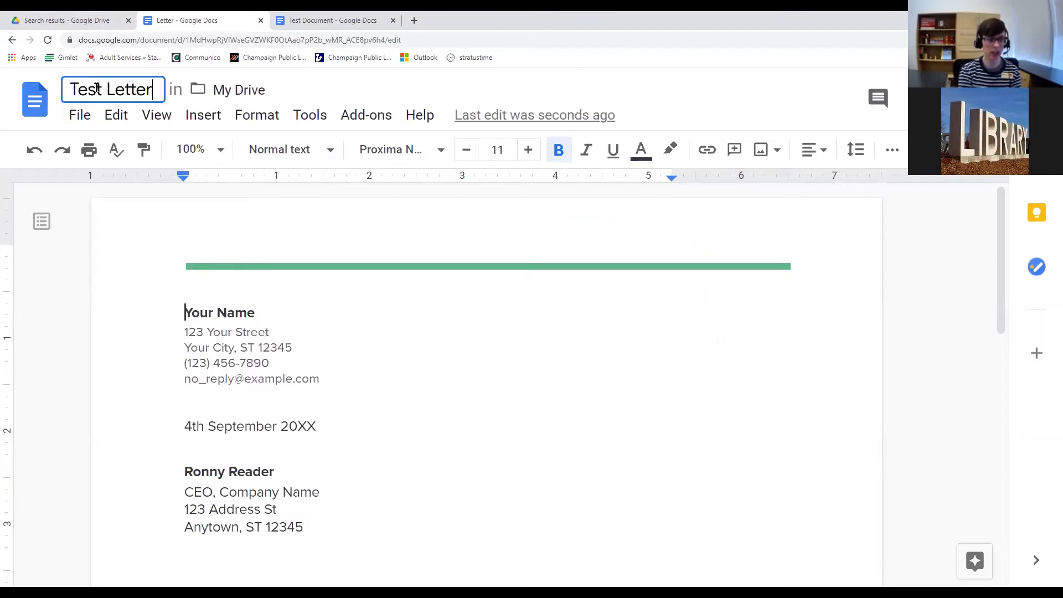
click(288, 347)
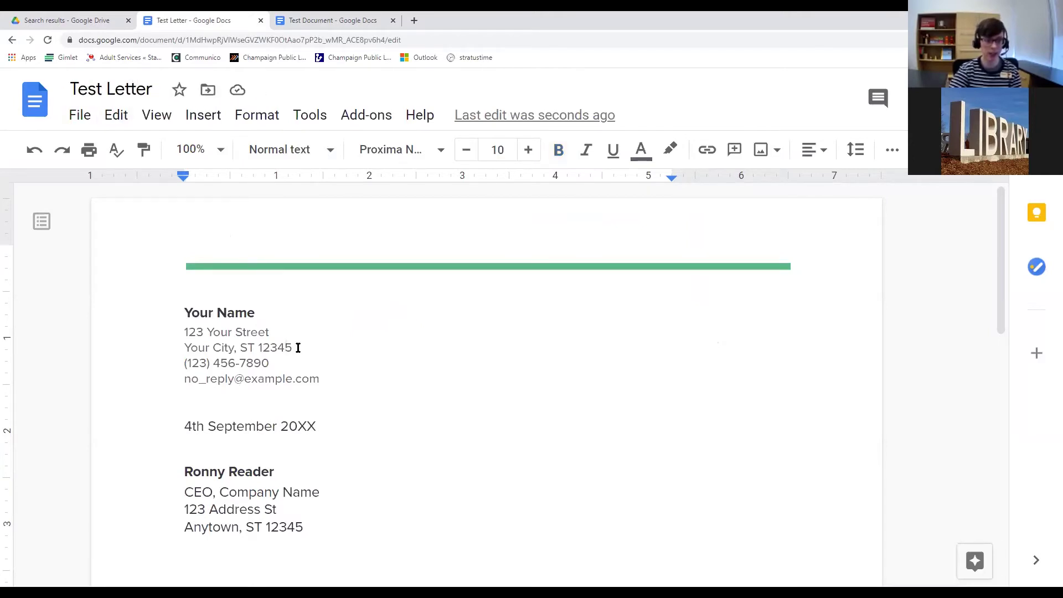
Replace the Your Name placeholder with the sender's name and look over the address lines.
triple_click(187, 313)
text(Rebecca Test)
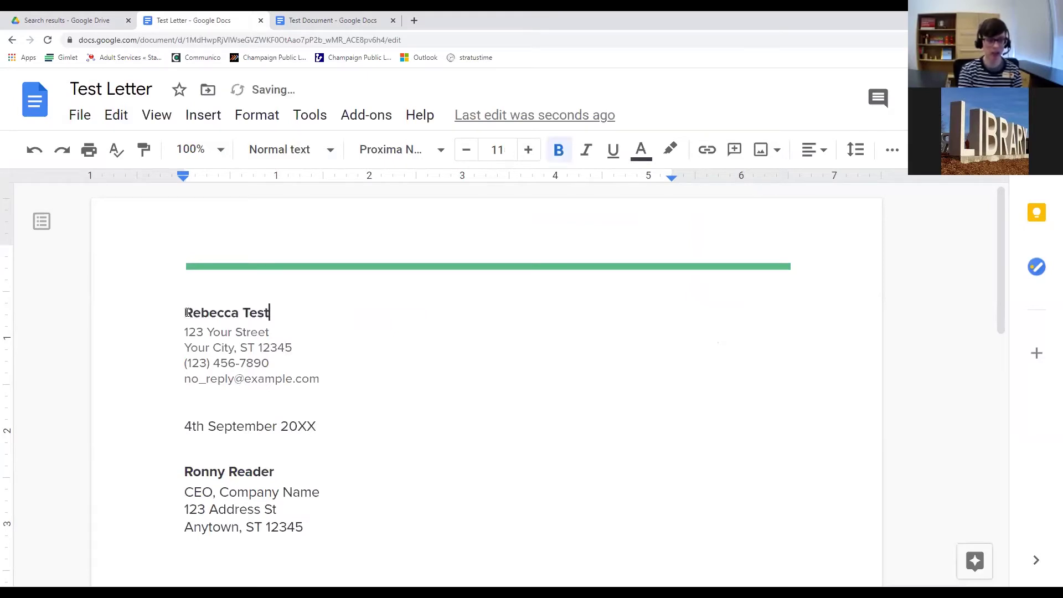
scroll(256, 367, down, 5)
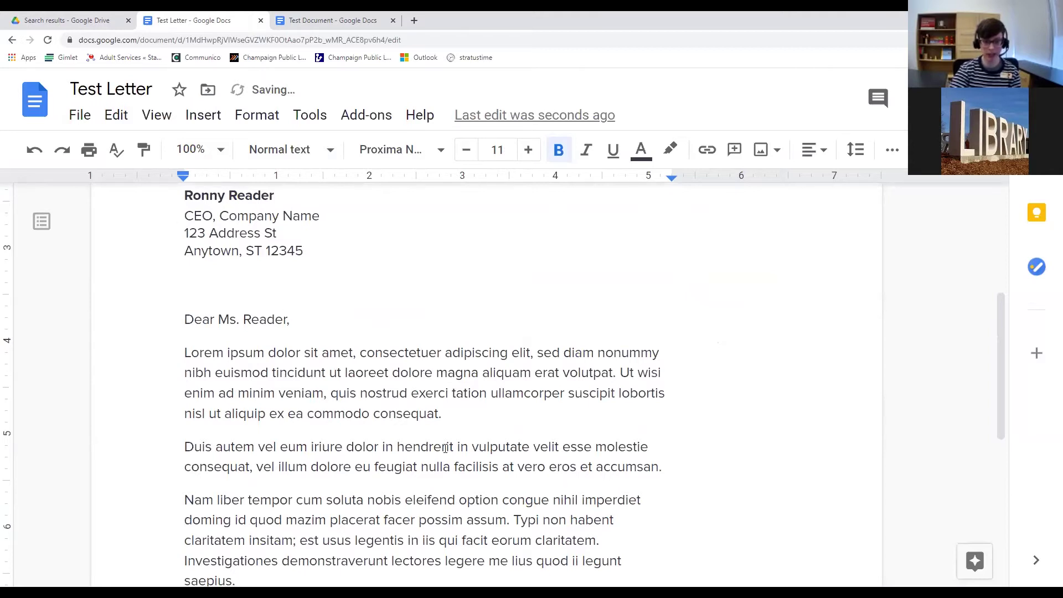
scroll(286, 313, up, 1)
drag(185, 411, 441, 504)
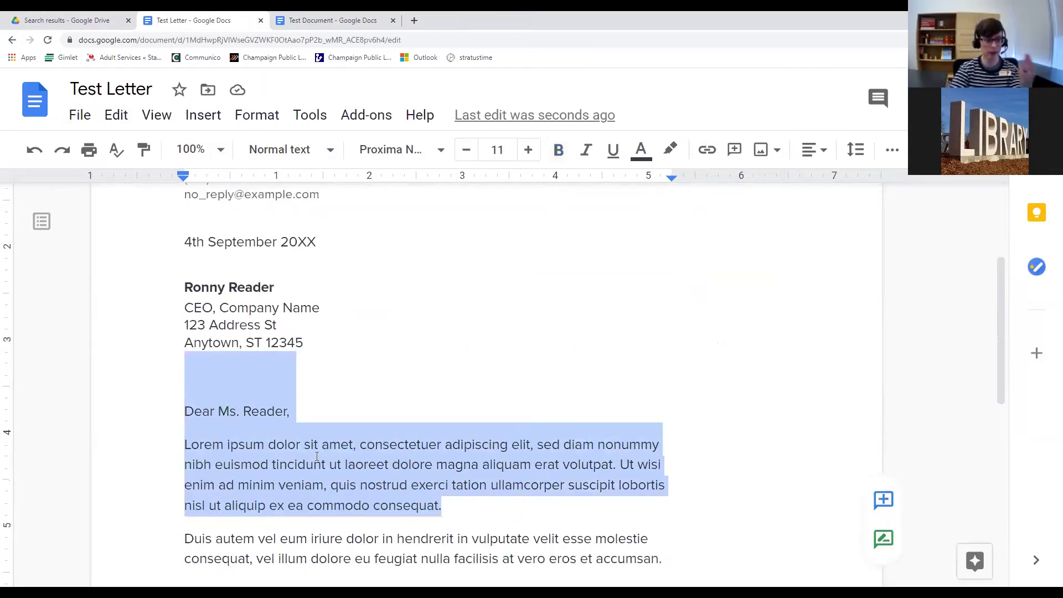
scroll(309, 387, down, 8)
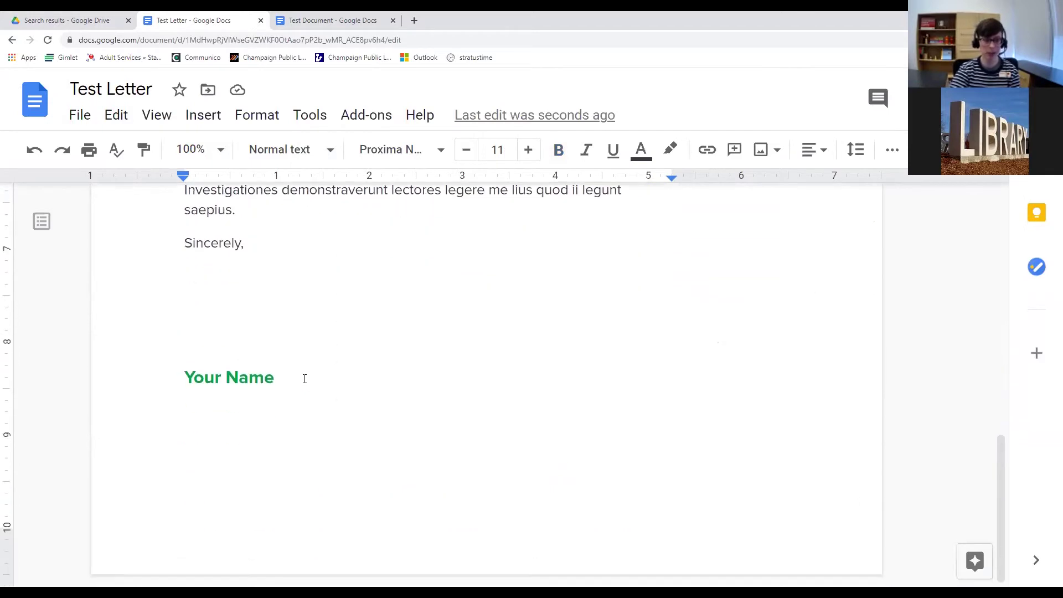
scroll(310, 368, up, 5)
scroll(309, 369, up, 5)
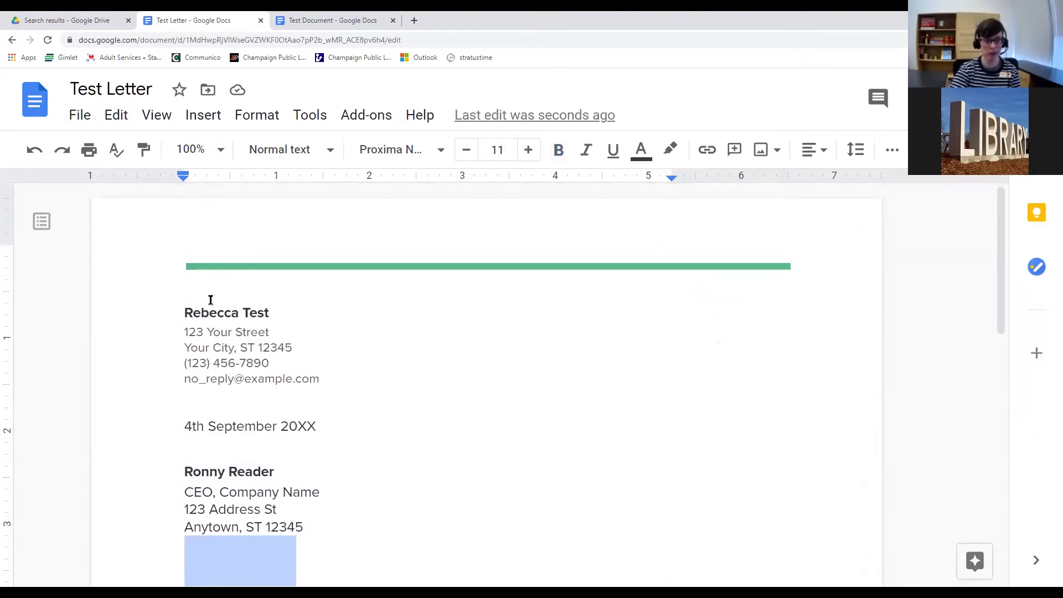
click(241, 347)
drag(292, 348, 214, 347)
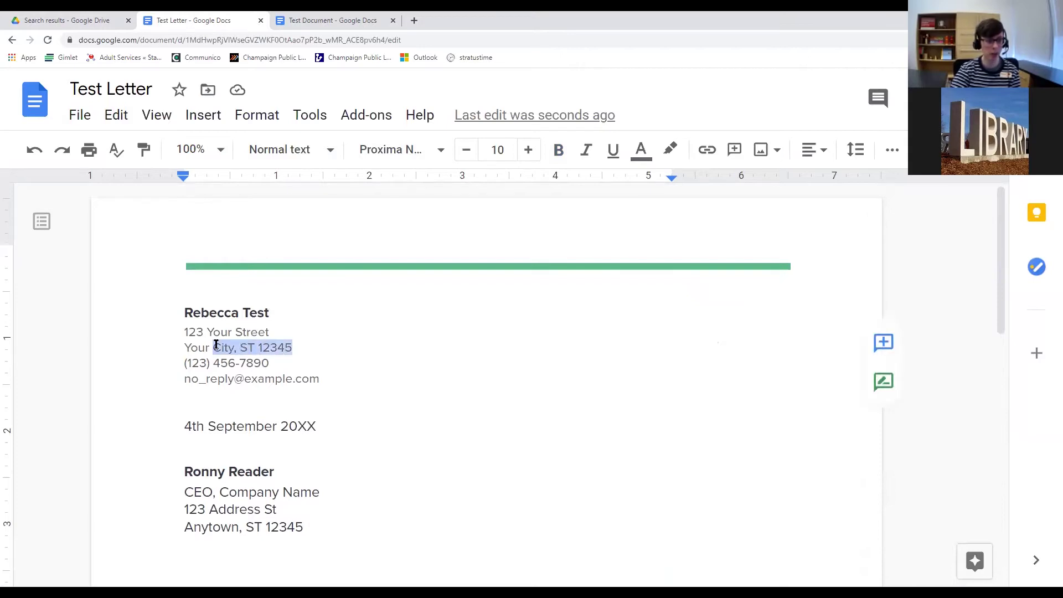
click(296, 379)
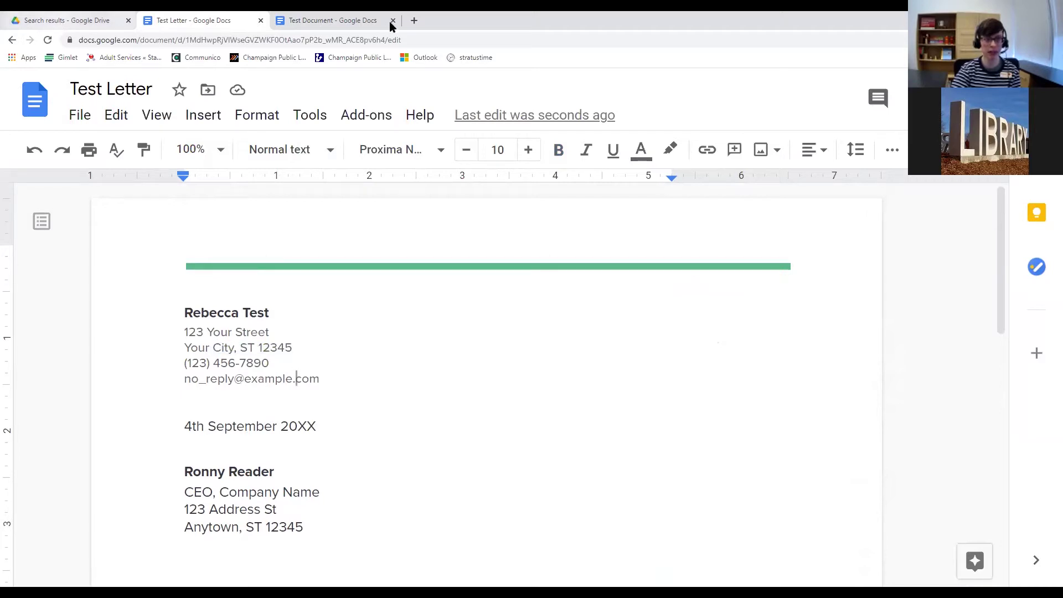
Go back to the Drive 'resume template' results and dismiss the search dropdown.
click(77, 20)
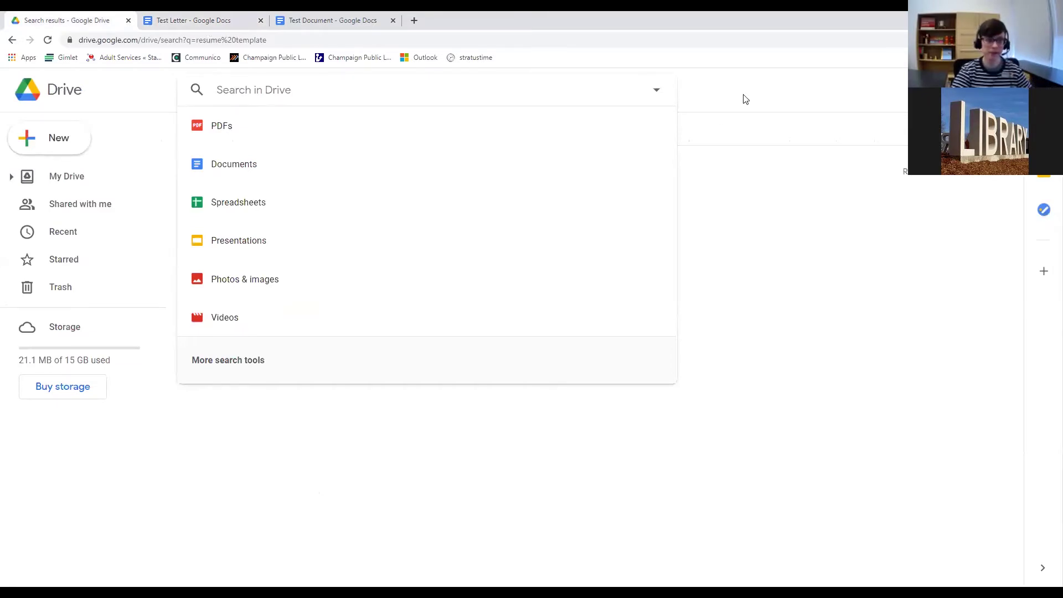
key(Escape)
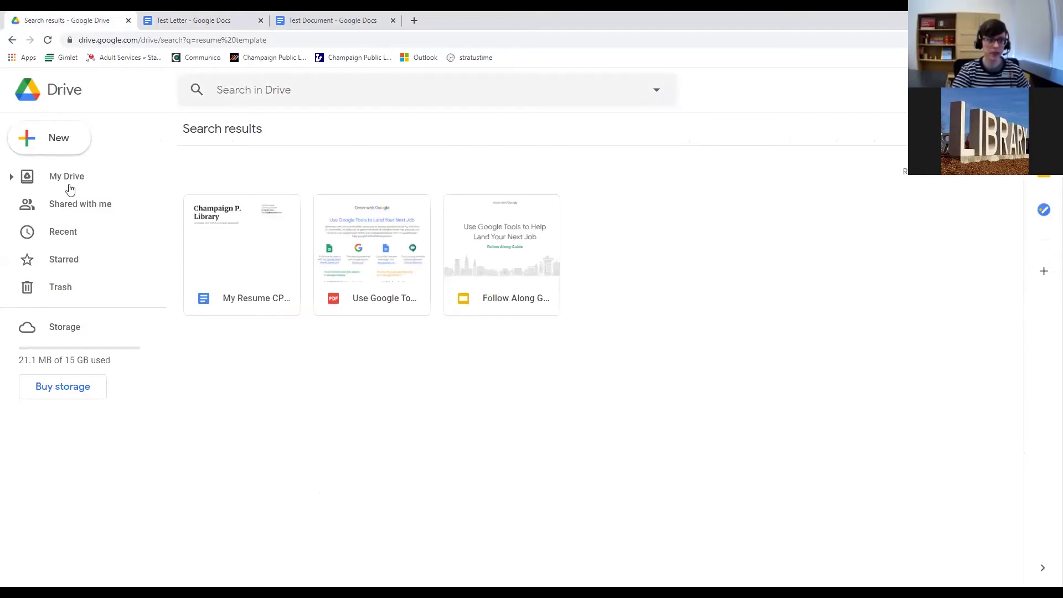
Show the New menu's Google Sheets options: Blank spreadsheet or From a template.
click(58, 143)
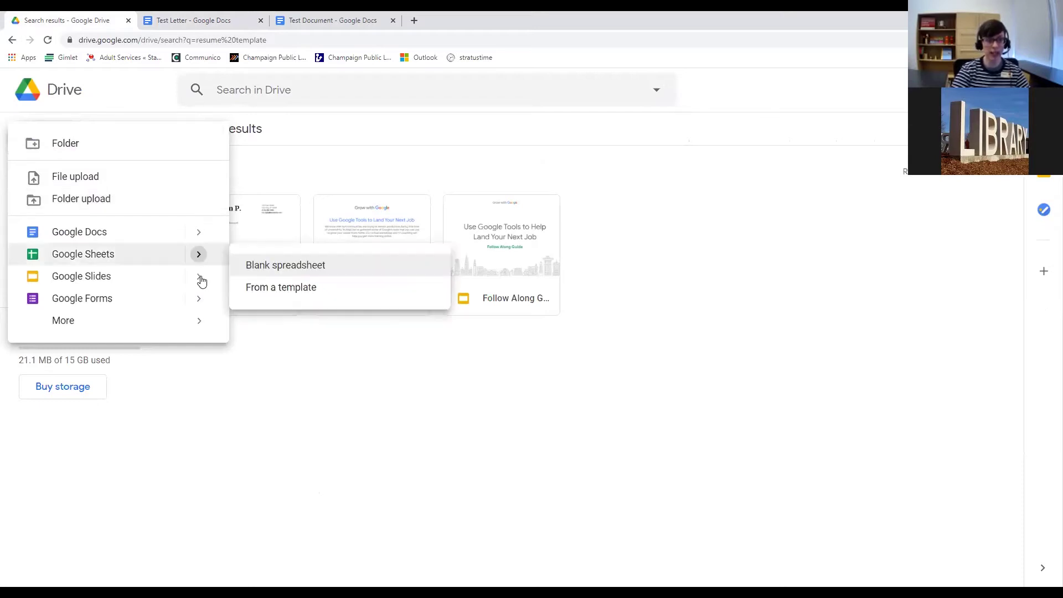
mouse_move(198, 258)
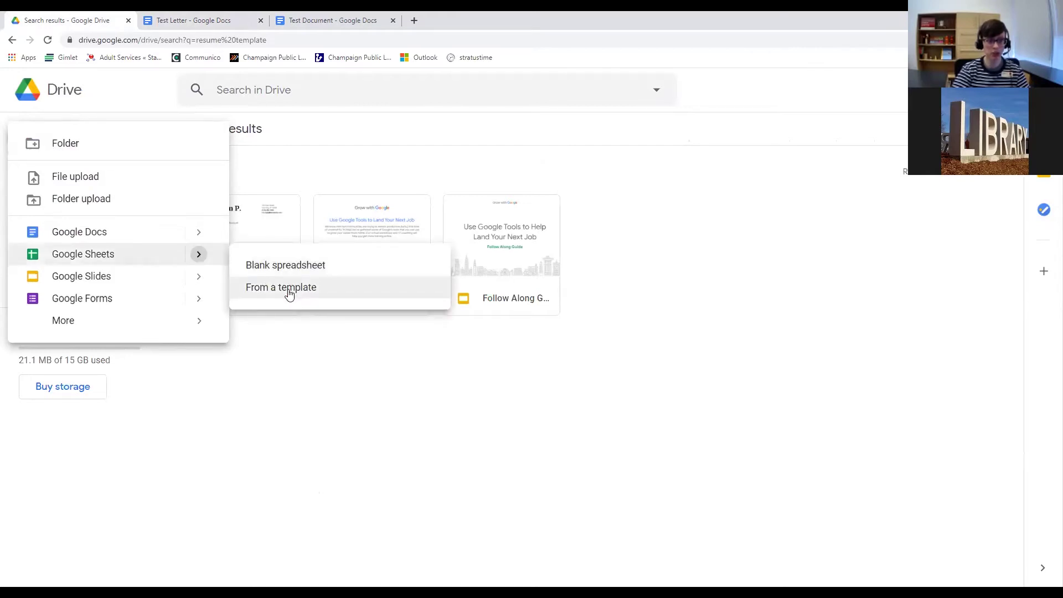
Open the Sheets template gallery, browse its Personal and Work templates, then return to Drive.
click(290, 294)
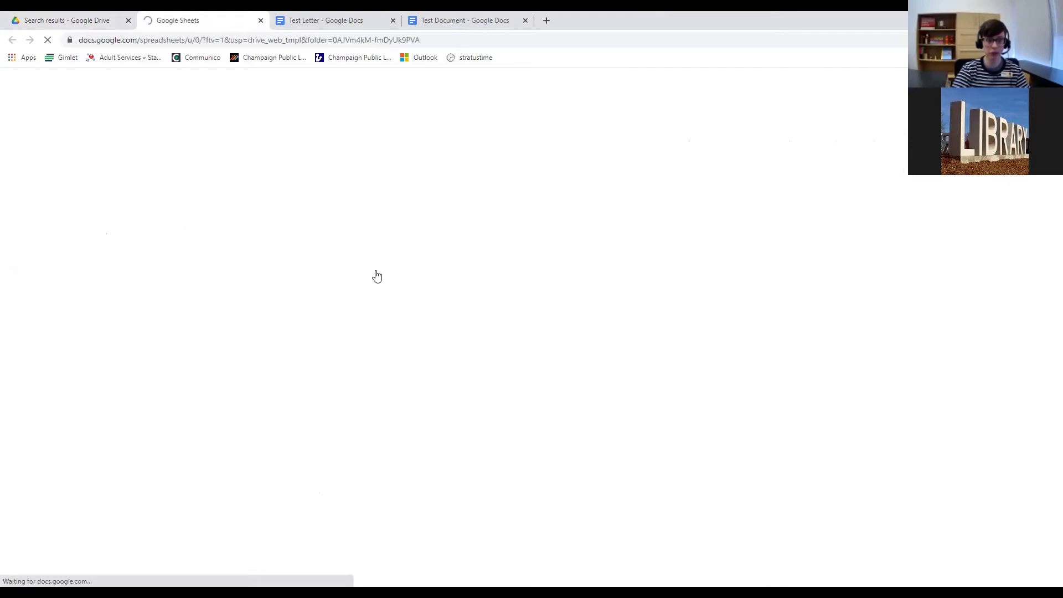
scroll(439, 310, down, 4)
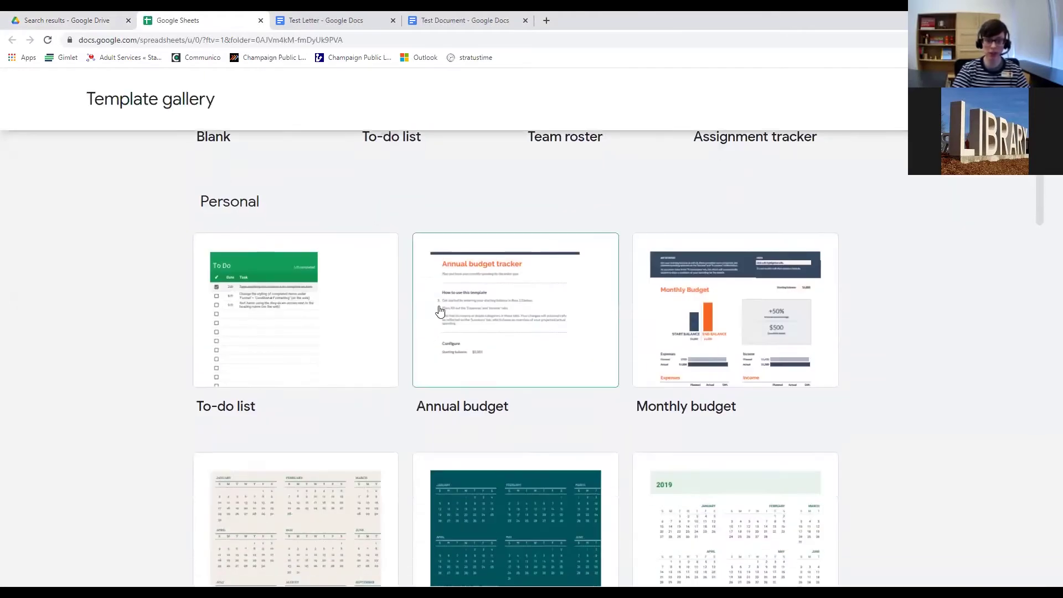
scroll(426, 298, down, 1)
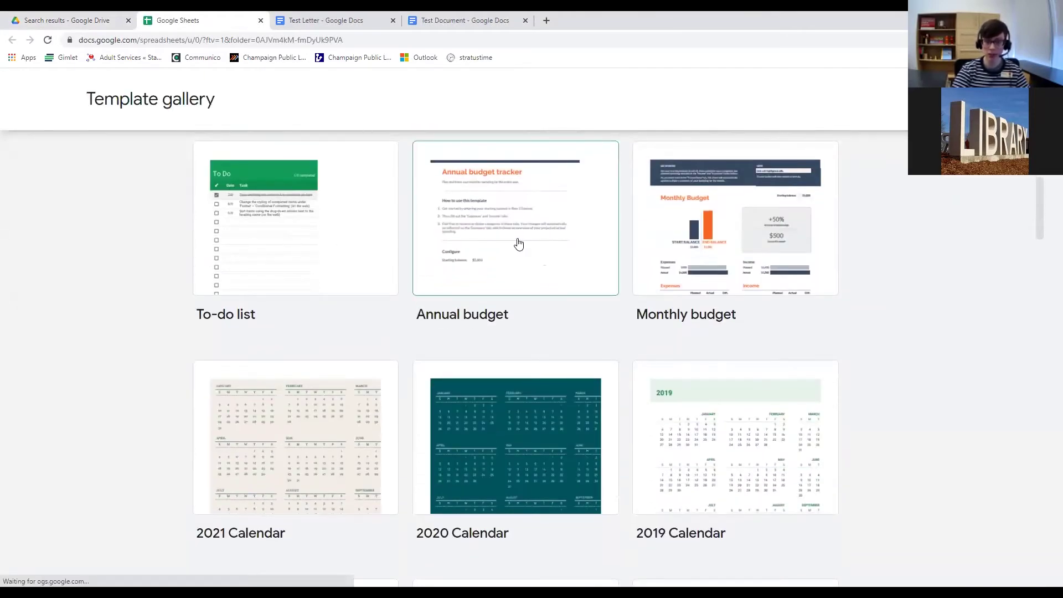
scroll(506, 250, down, 3)
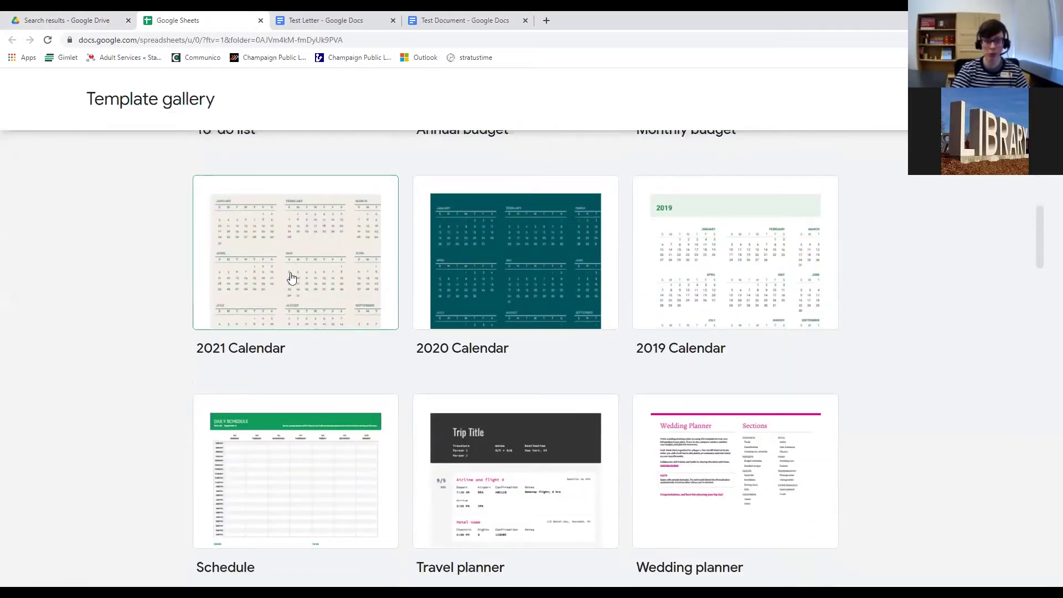
scroll(247, 287, down, 3)
scroll(247, 287, up, 5)
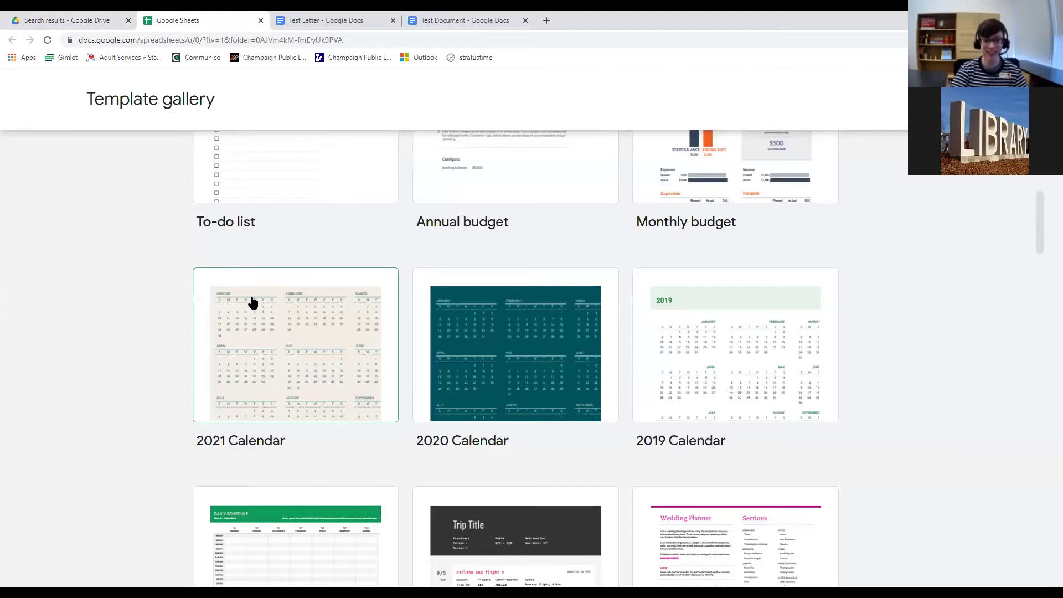
scroll(251, 302, down, 5)
scroll(422, 247, down, 5)
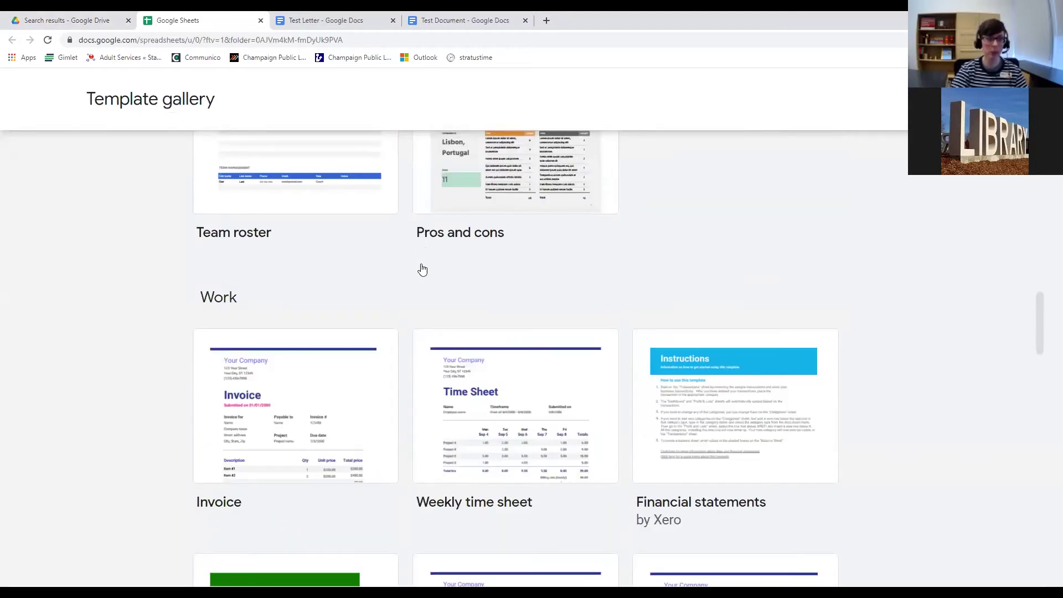
scroll(422, 270, up, 14)
click(89, 23)
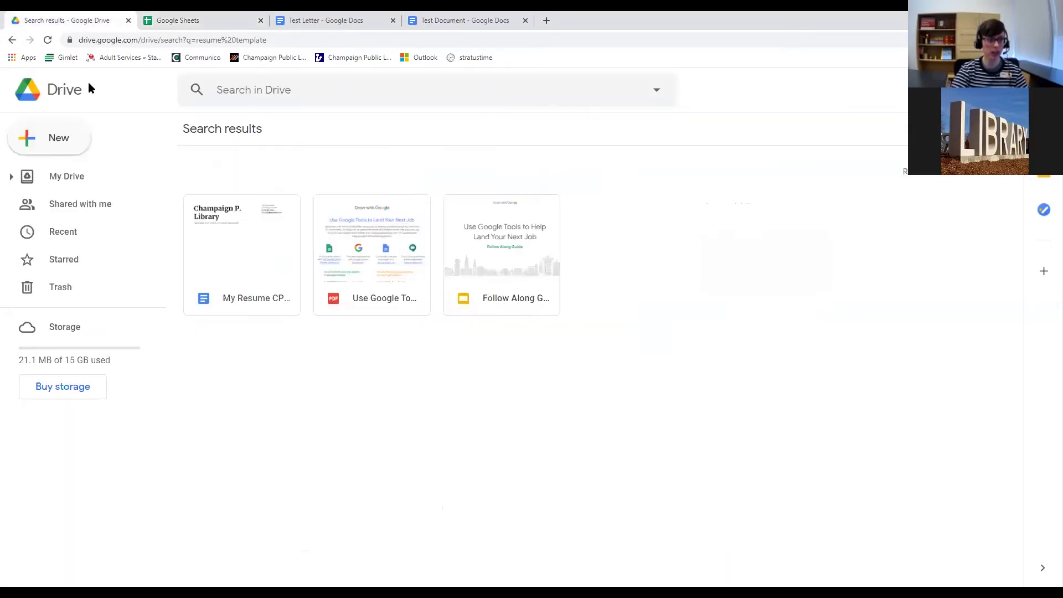
Open the Google Slides template gallery from Drive's New menu.
click(61, 137)
mouse_move(204, 280)
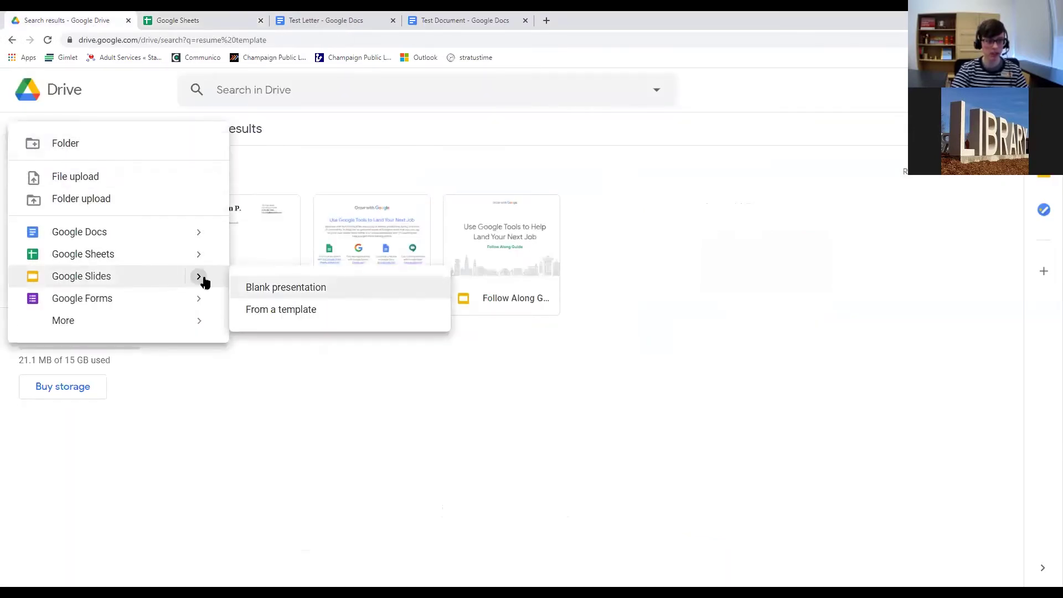
click(261, 313)
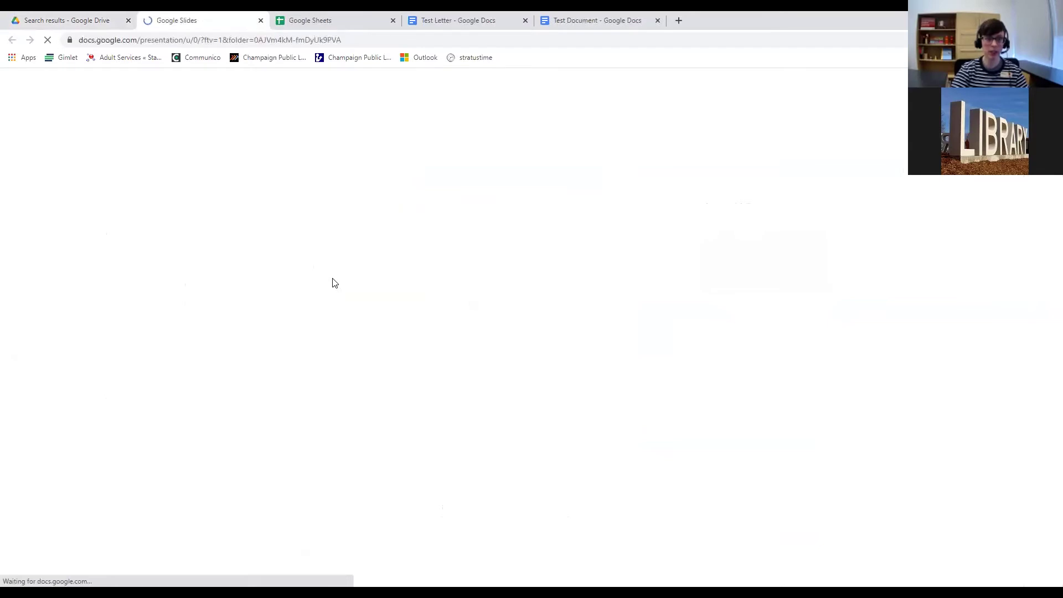
Browse the presentation templates and start one from General presentation.
scroll(442, 293, down, 3)
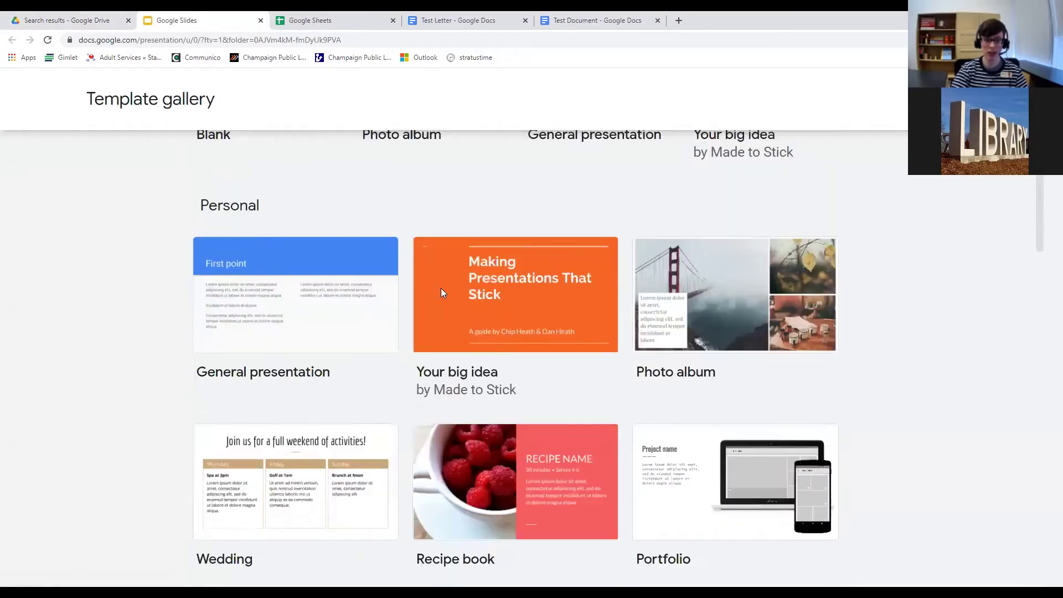
scroll(441, 293, down, 1)
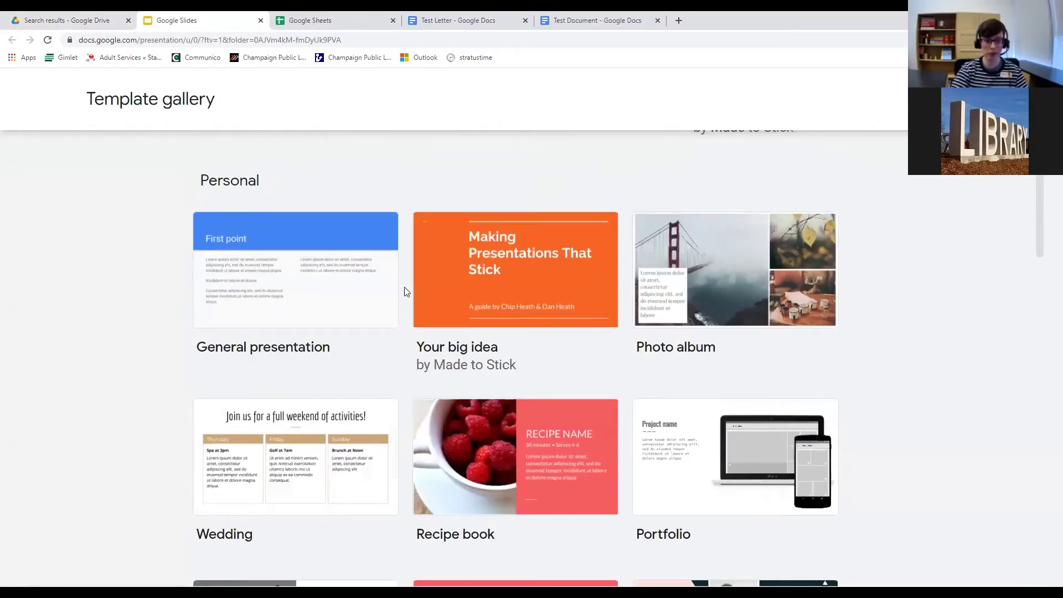
scroll(432, 301, down, 8)
scroll(430, 302, up, 4)
scroll(426, 301, down, 8)
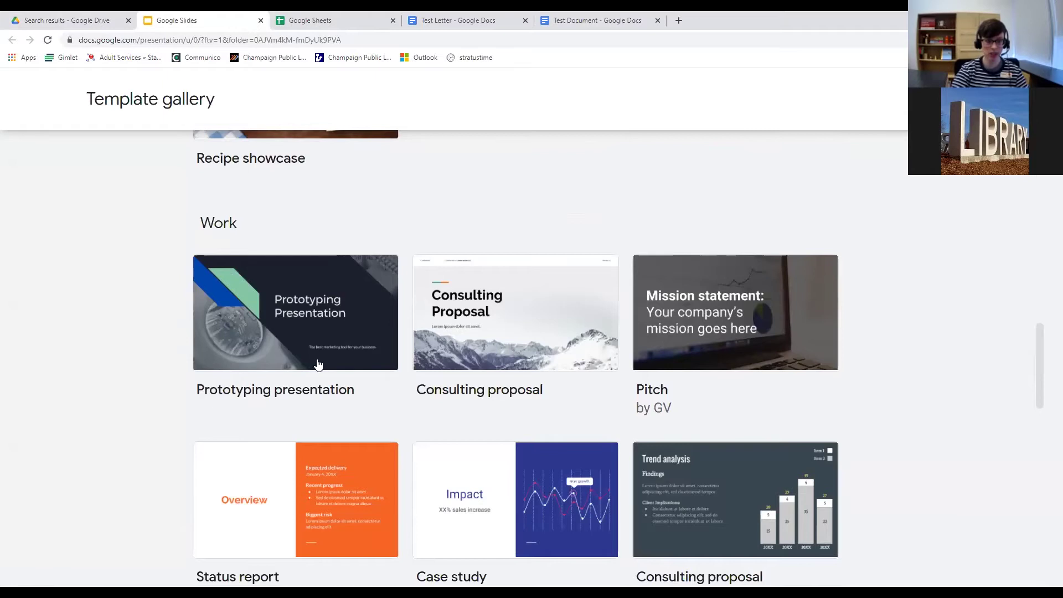
scroll(318, 363, up, 6)
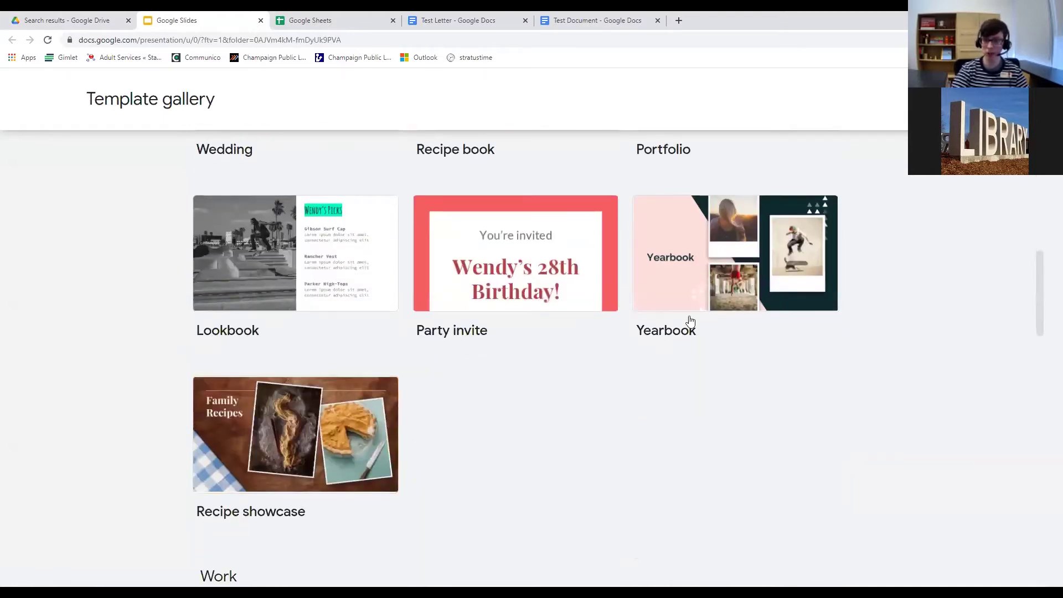
scroll(481, 284, up, 7)
scroll(481, 284, down, 2)
scroll(282, 218, up, 2)
click(315, 296)
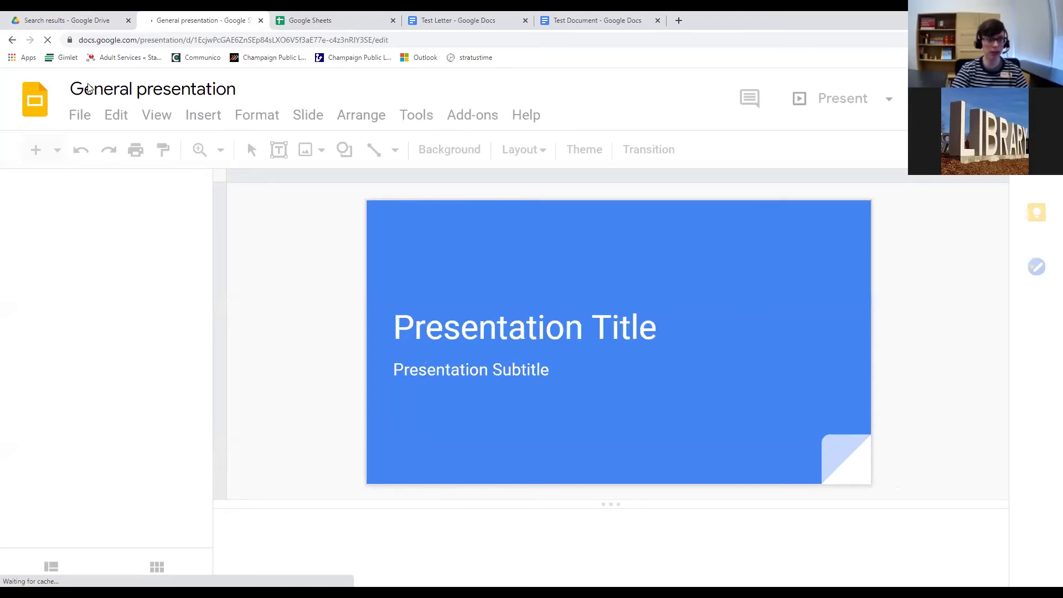
Scroll the new presentation's slide filmstrip, then return to the Drive search results.
drag(202, 230, 205, 200)
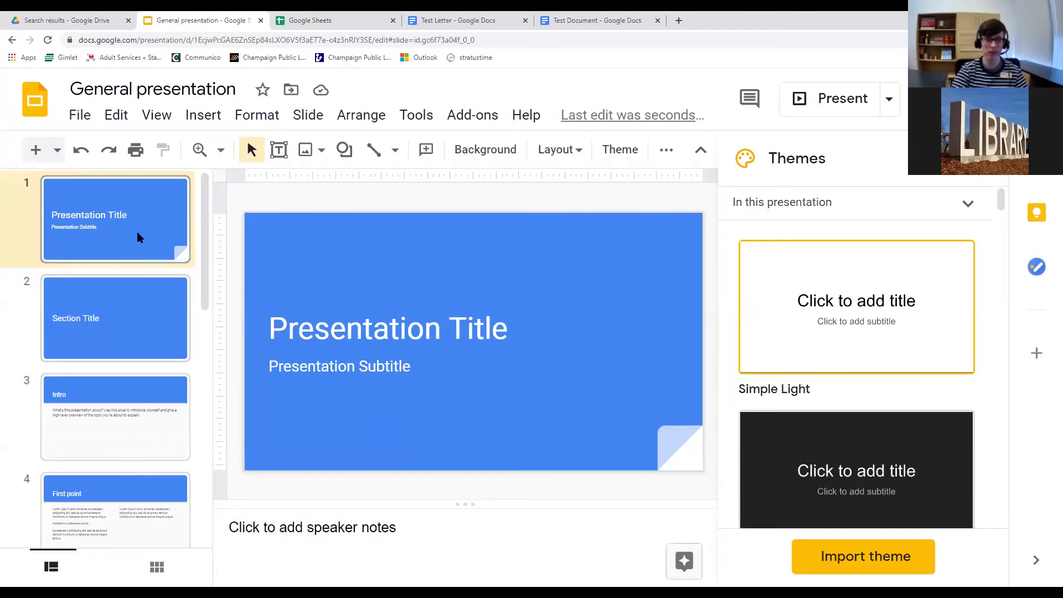
click(81, 19)
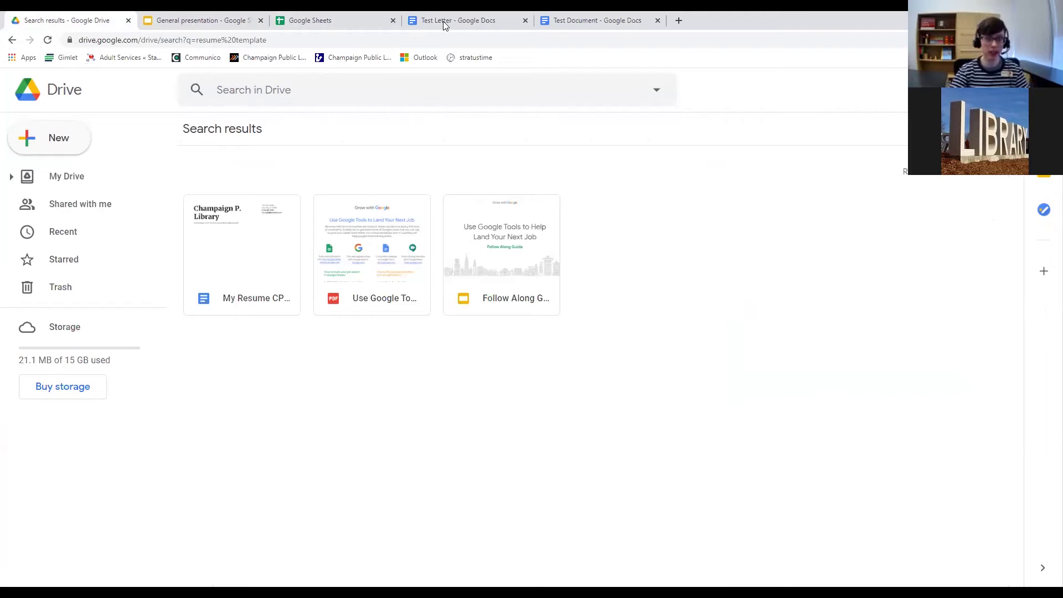
Open a new Chrome tab and go to doc.google.com.
click(610, 21)
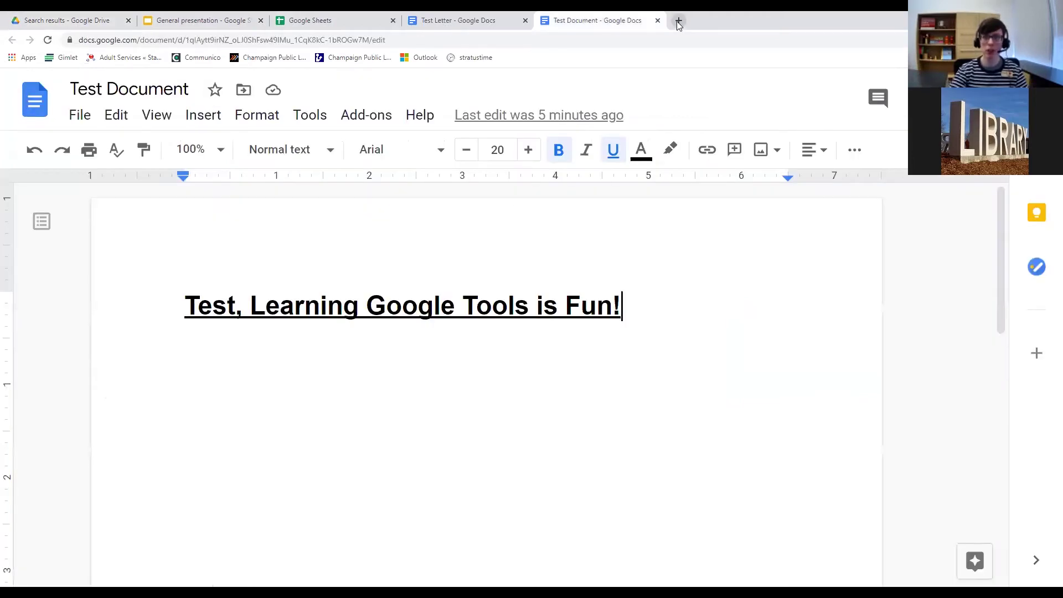
click(678, 21)
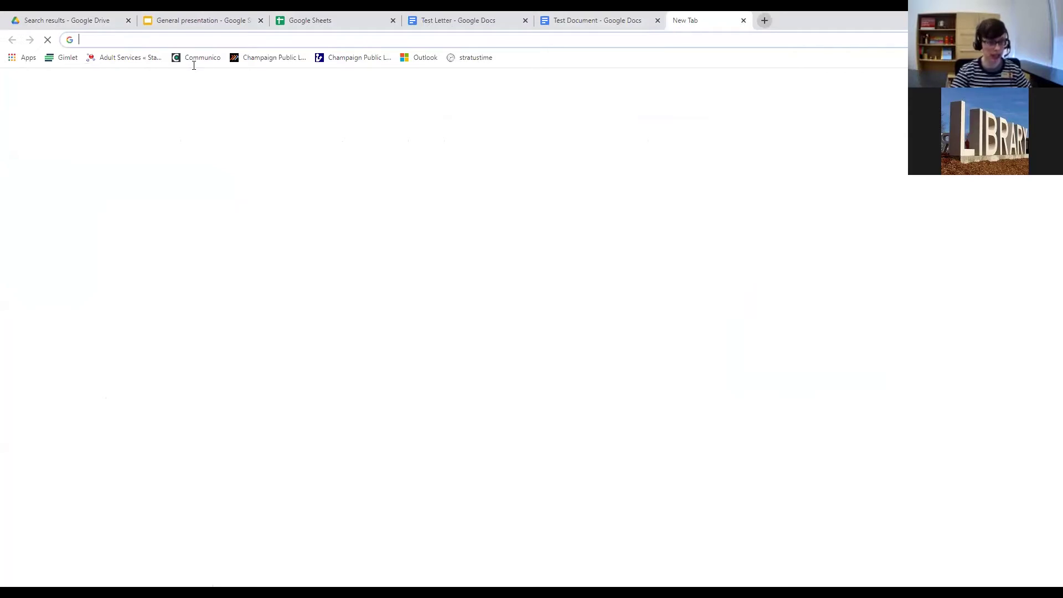
click(178, 41)
text(d)
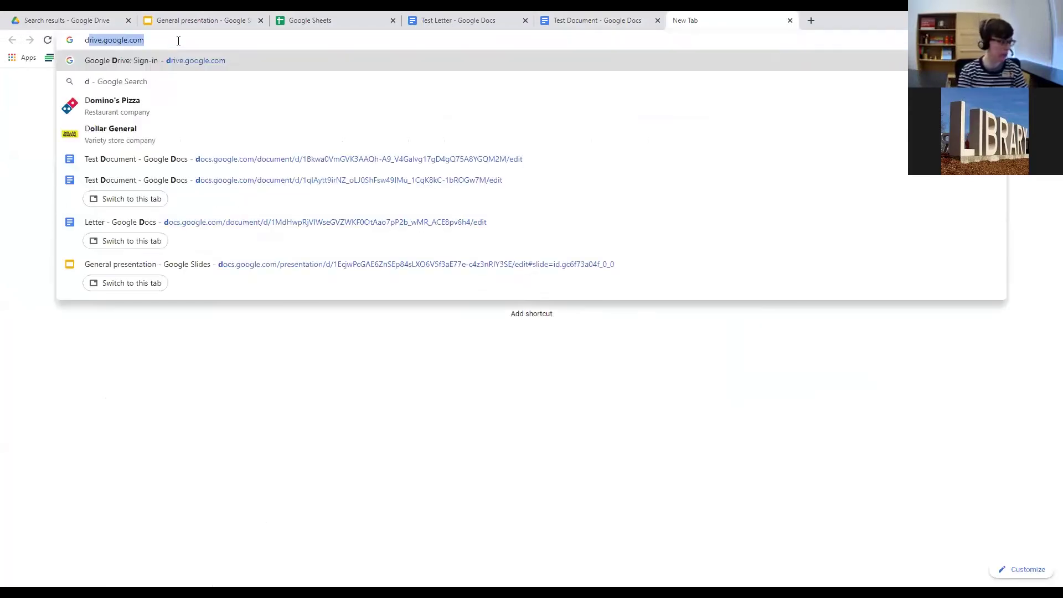
text(oc.goo)
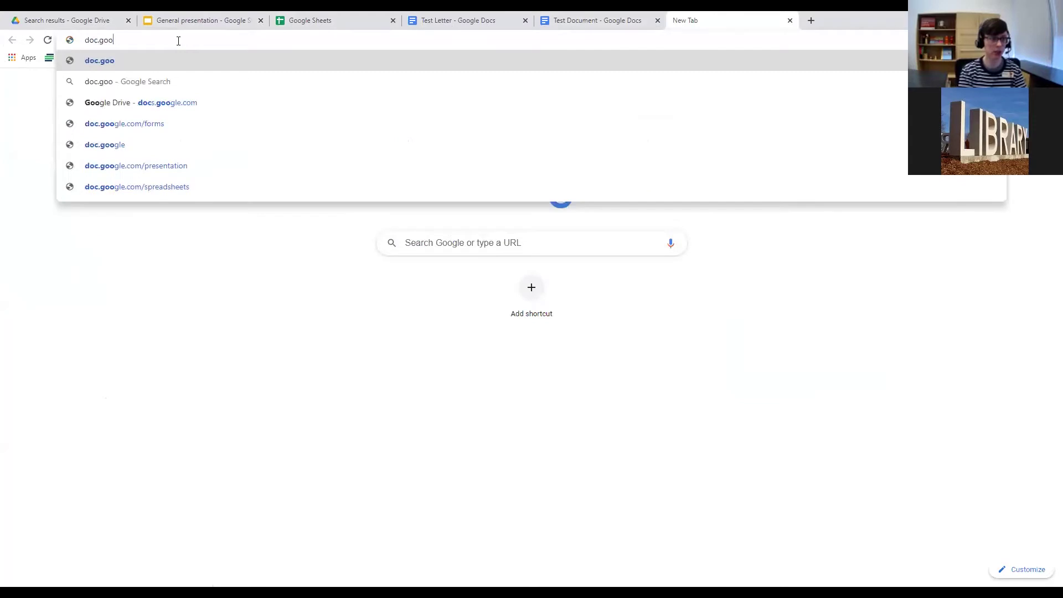
text(gle.com)
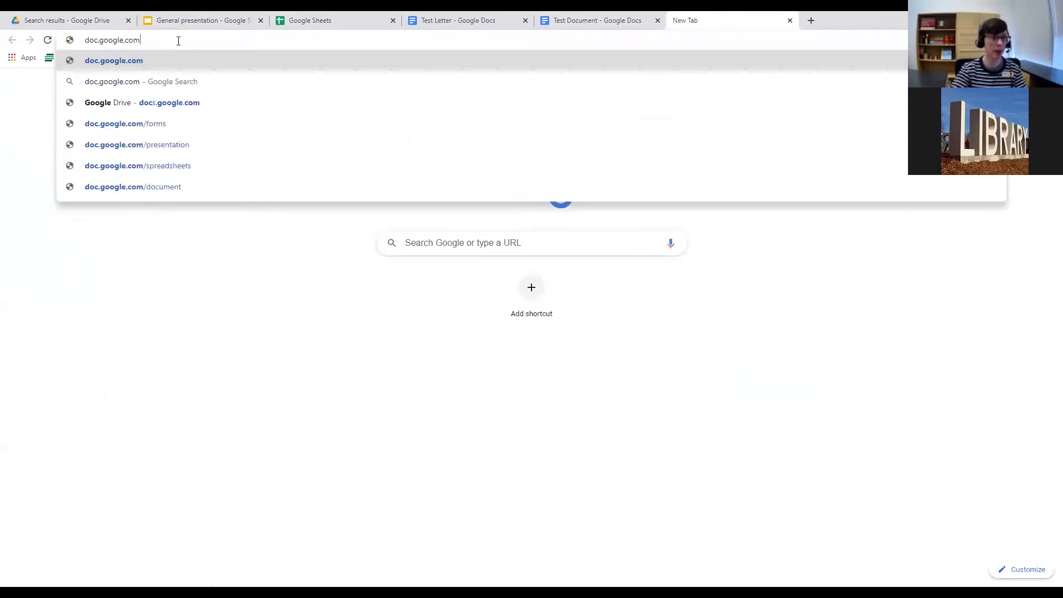
mouse_move(70, 39)
mouse_down()
mouse_move(159, 43)
mouse_move(70, 39)
mouse_up()
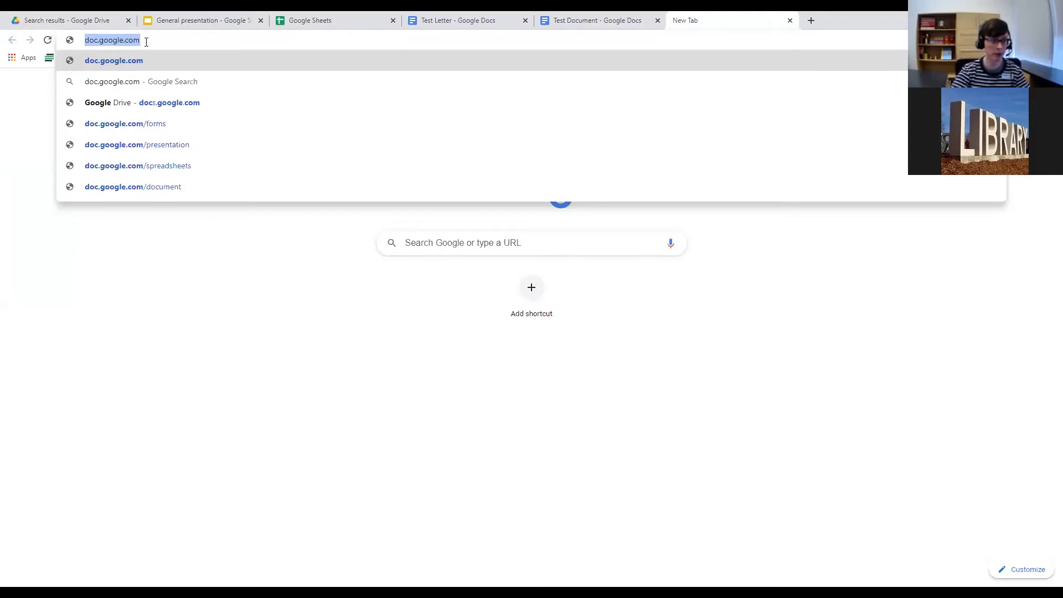
click(148, 40)
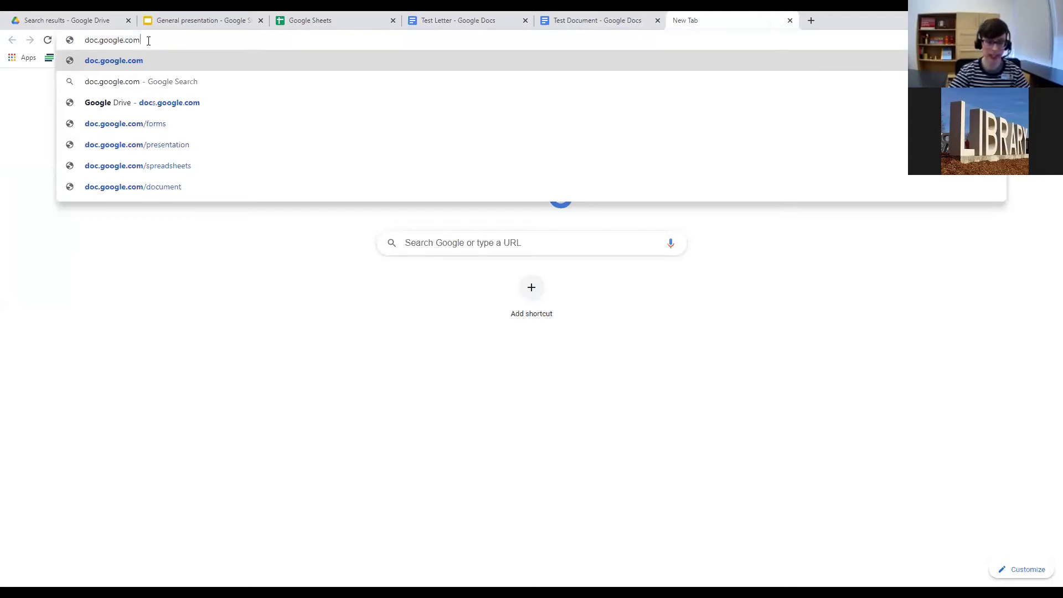
key(Return)
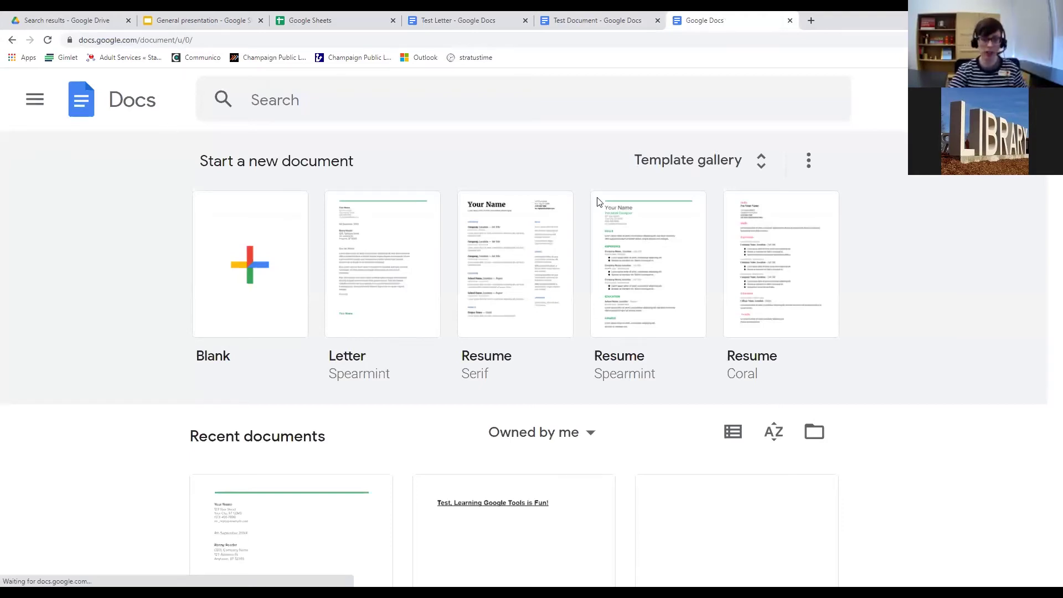
Scroll through the Recent documents list on the Docs home page.
scroll(567, 216, down, 3)
scroll(567, 216, up, 3)
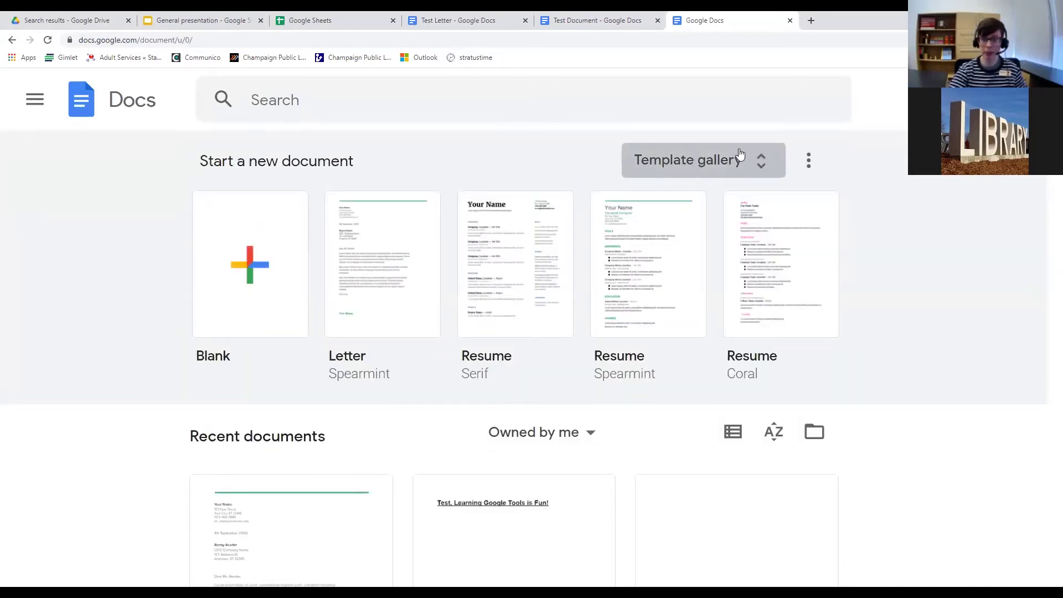
scroll(459, 266, down, 5)
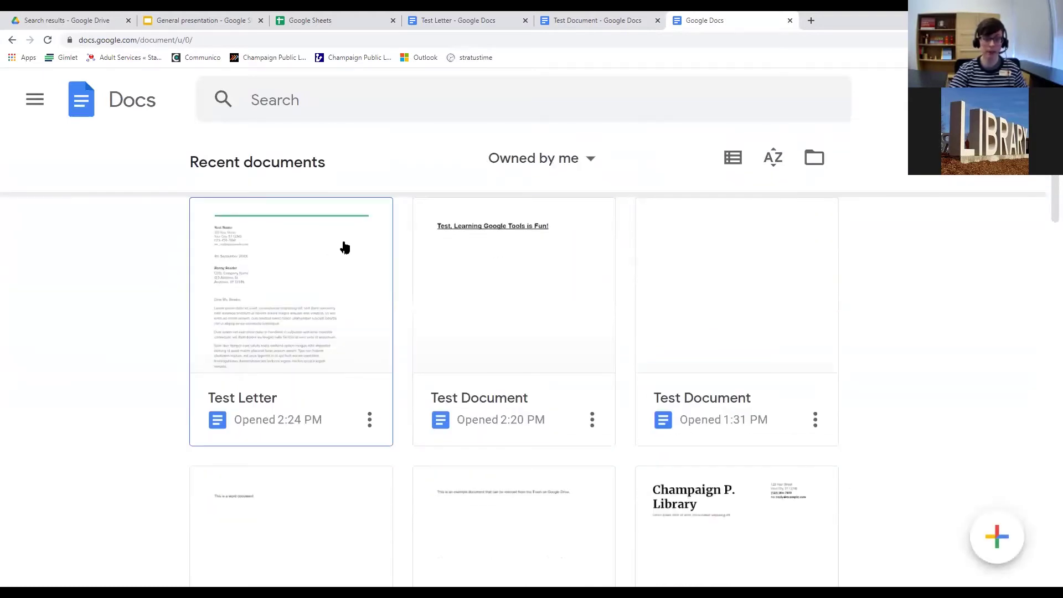
scroll(434, 251, up, 1)
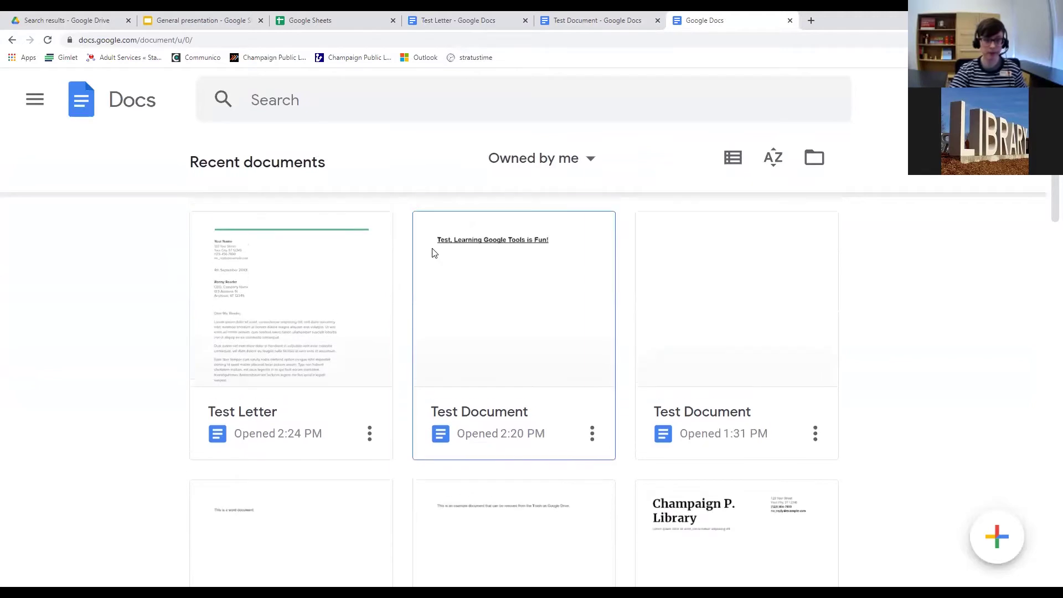
scroll(372, 136, up, 5)
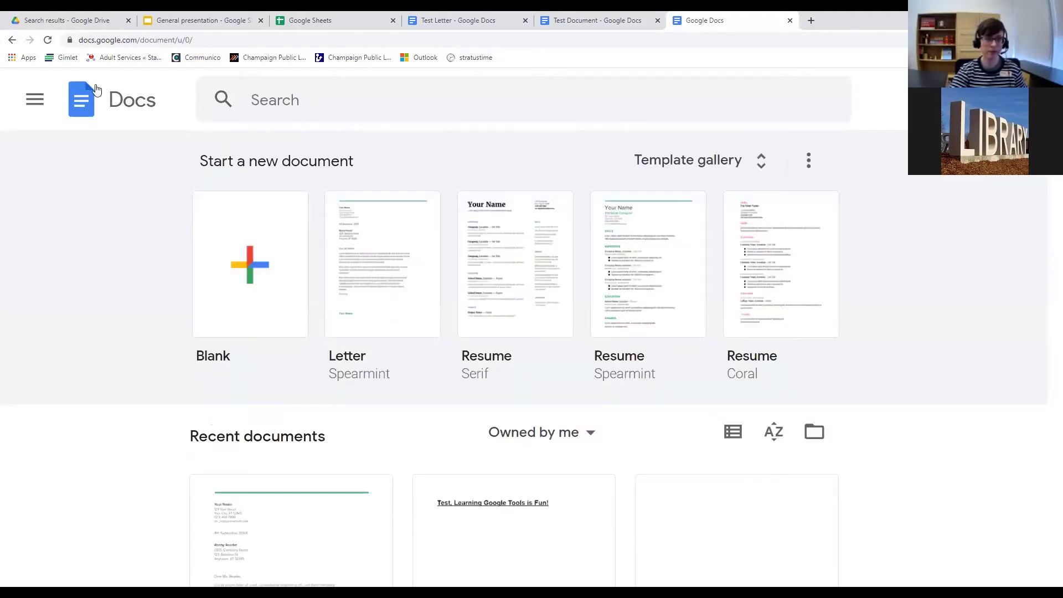
Open the full template gallery and scroll to its Resumes section.
click(757, 175)
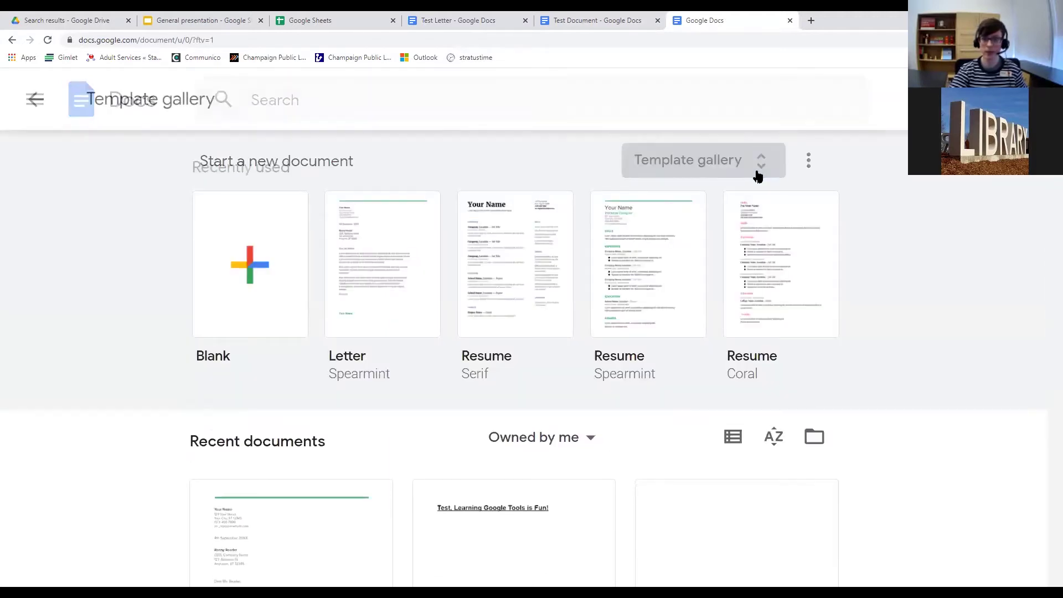
scroll(757, 171, down, 5)
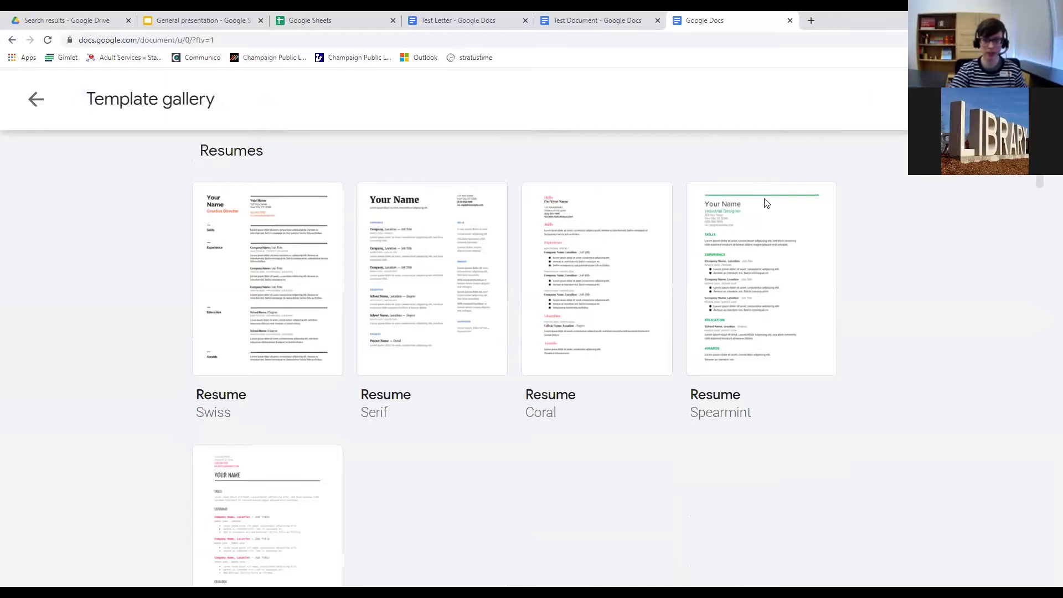
scroll(767, 204, up, 5)
click(37, 108)
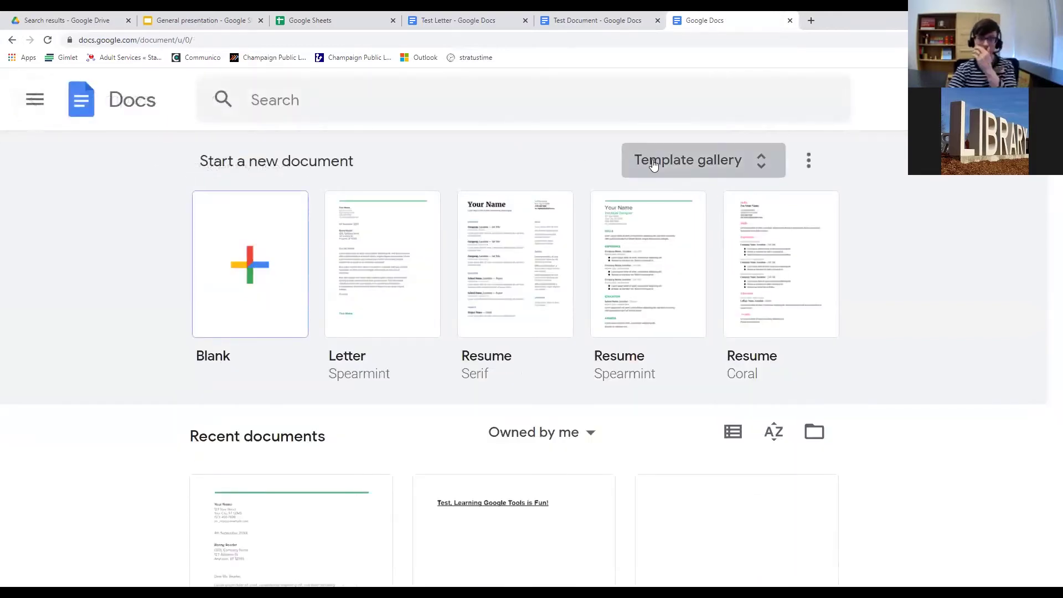
click(653, 166)
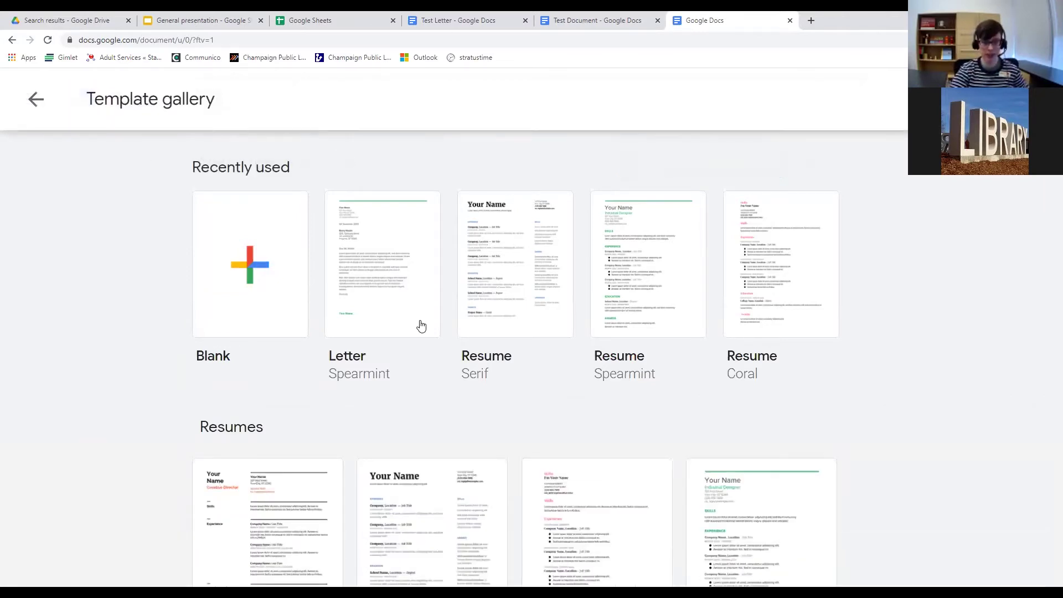
click(36, 103)
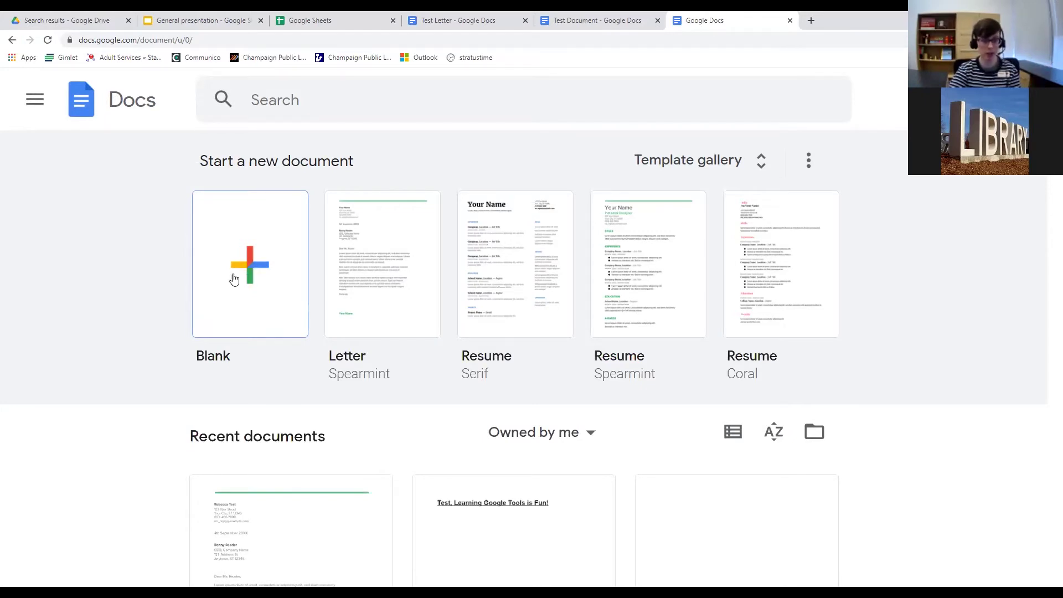
scroll(277, 207, down, 2)
scroll(335, 248, up, 1)
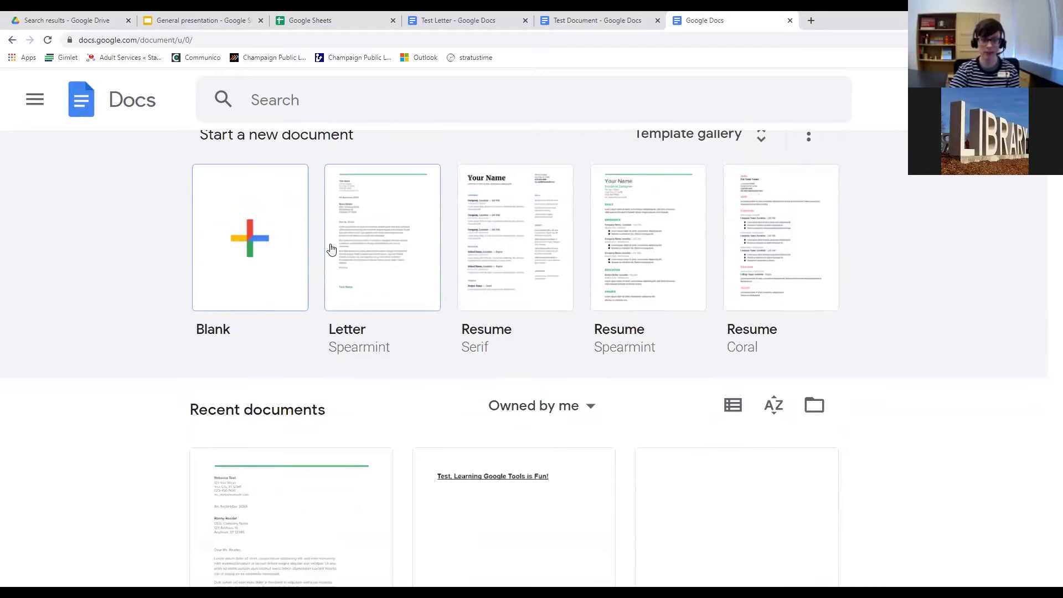
scroll(334, 238, down, 4)
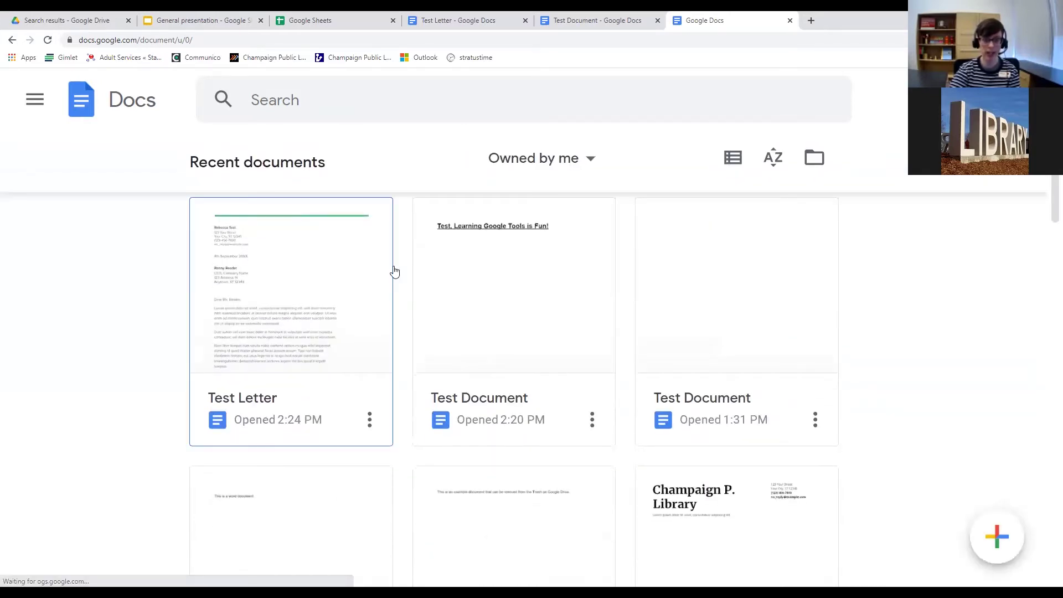
scroll(394, 272, down, 20)
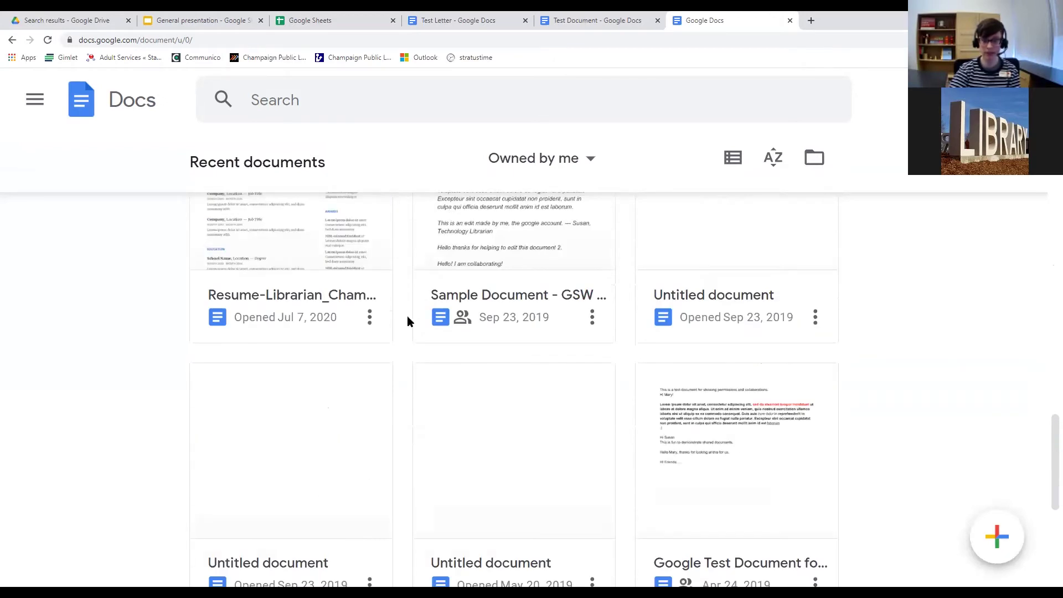
scroll(408, 320, up, 15)
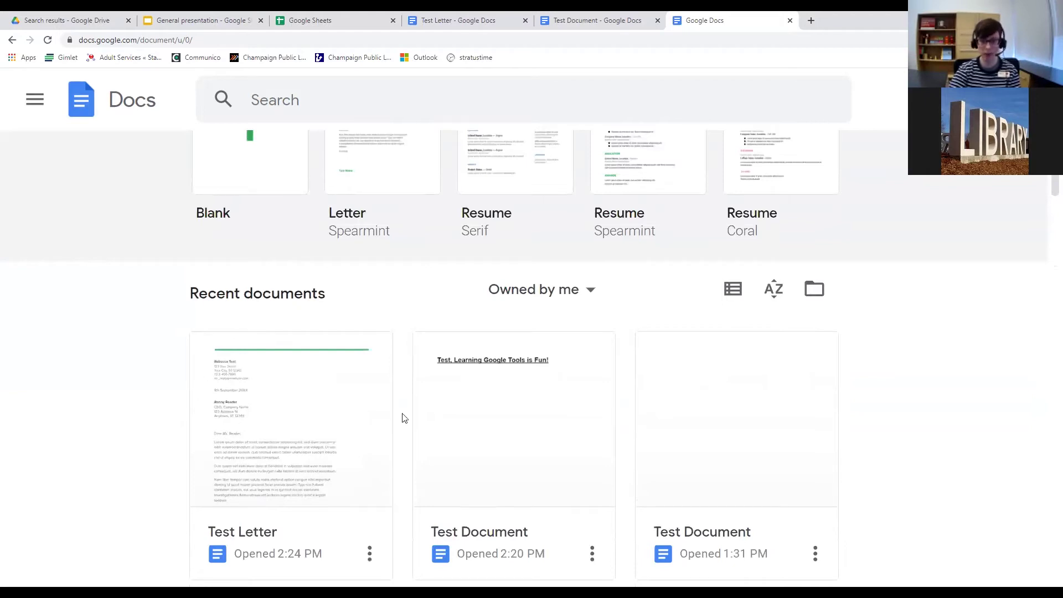
scroll(403, 417, up, 3)
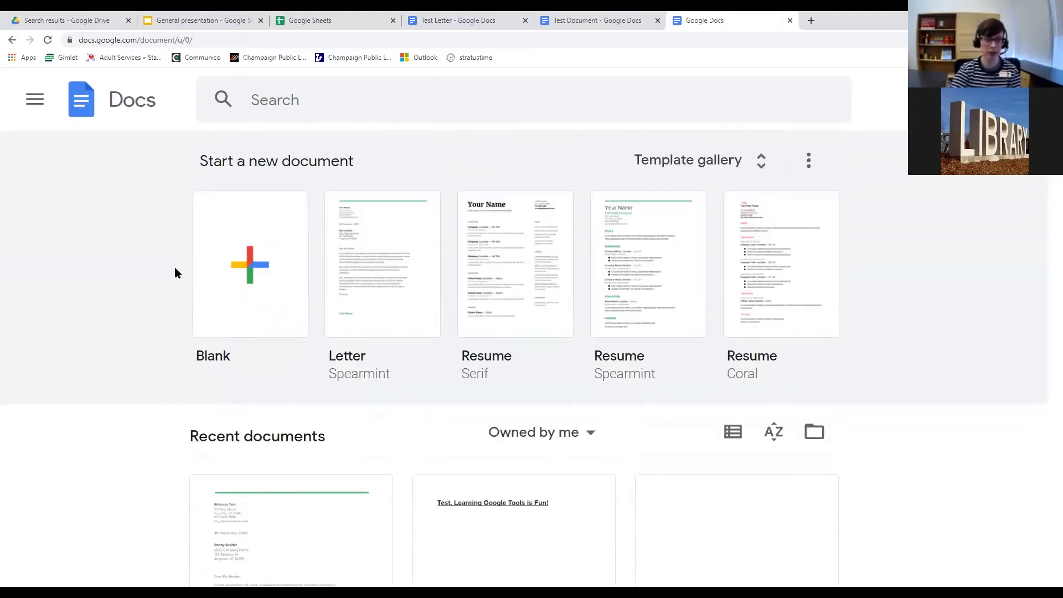
Create a blank document named 'Test Document 2' and type 'Learning Google Docs is fun and interesting!'.
click(251, 269)
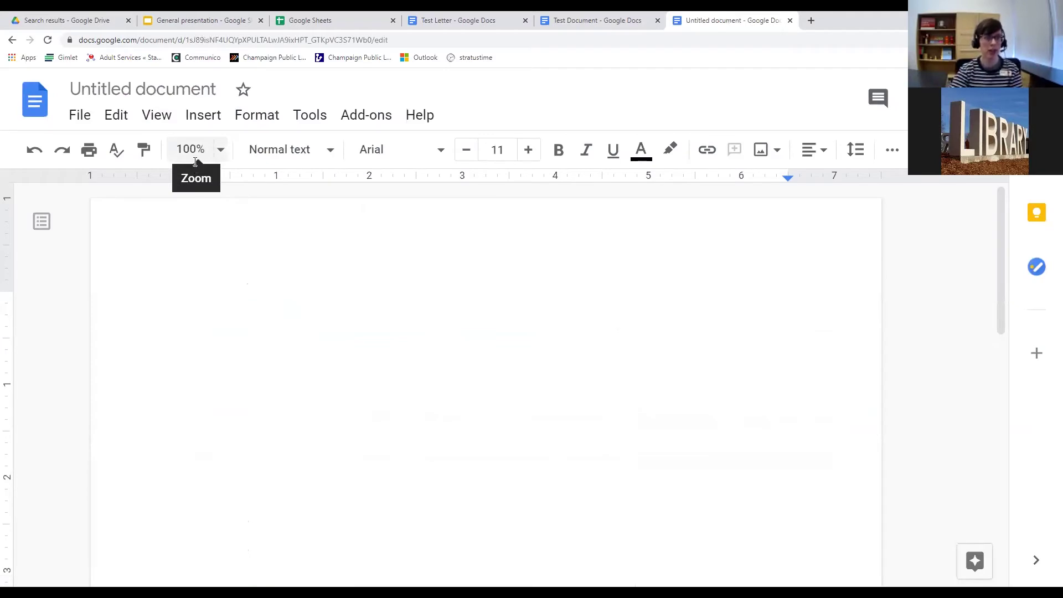
click(165, 91)
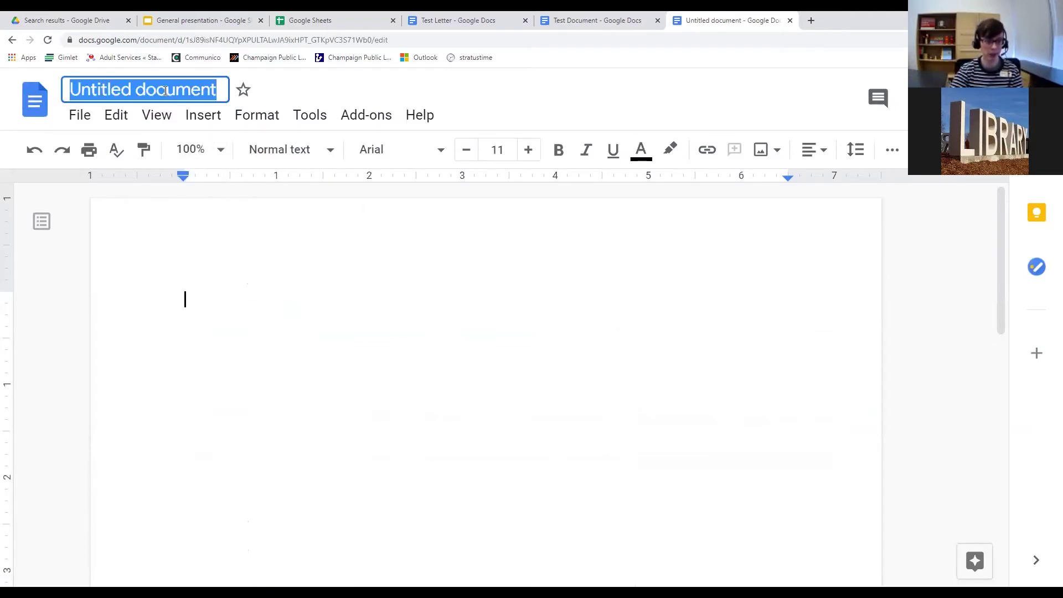
text(Test S)
key(BackSpace)
text(Document 2)
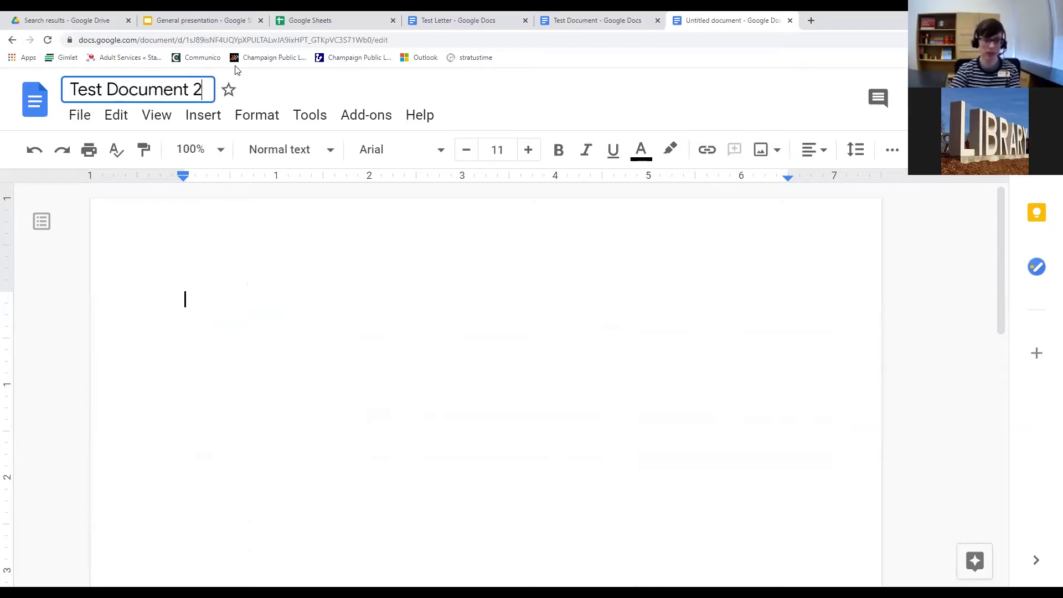
key(Return)
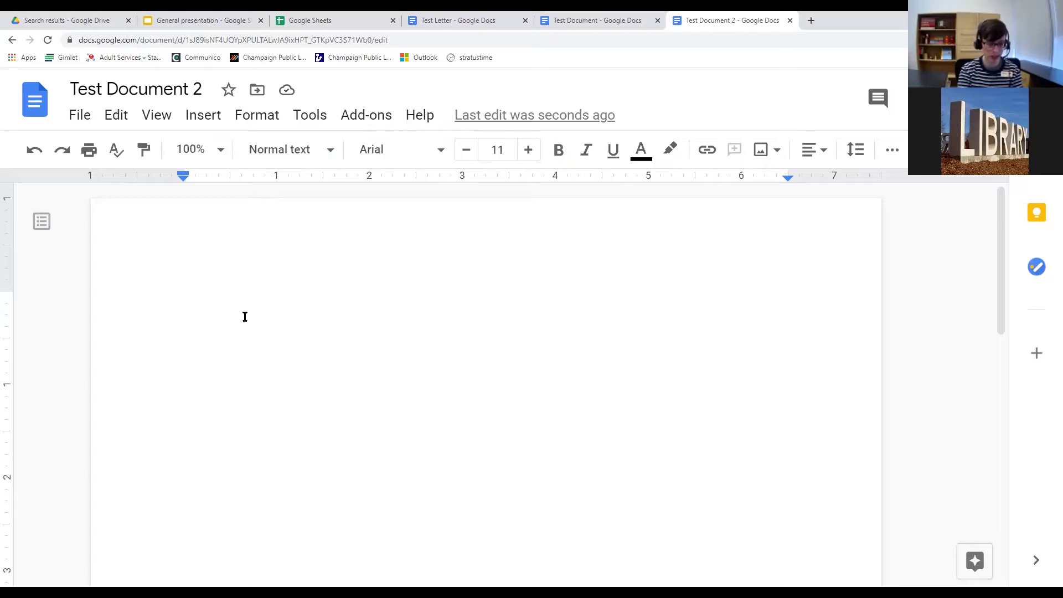
text(Le)
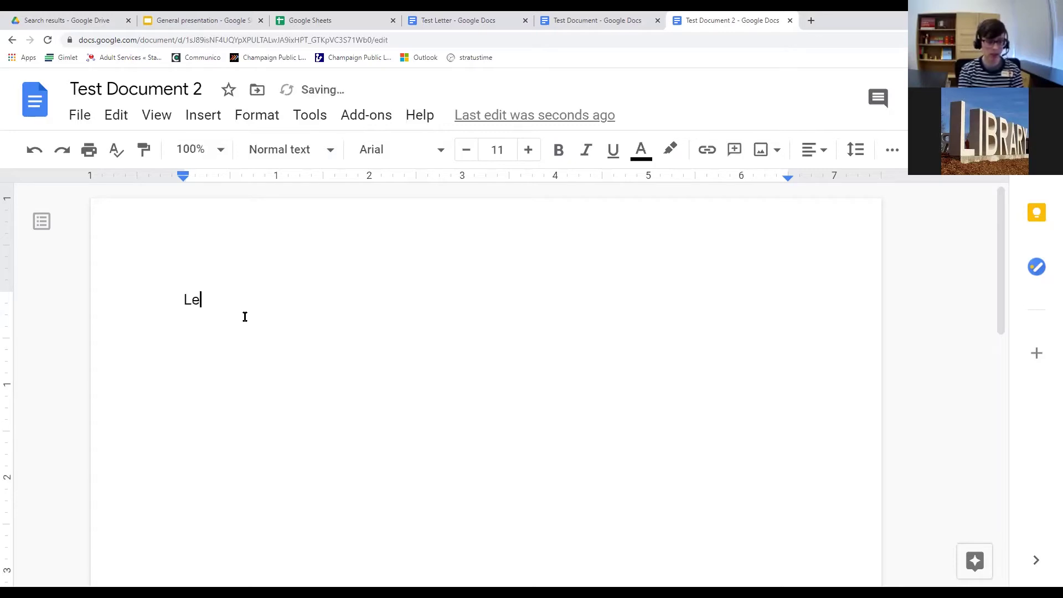
text(arning Google)
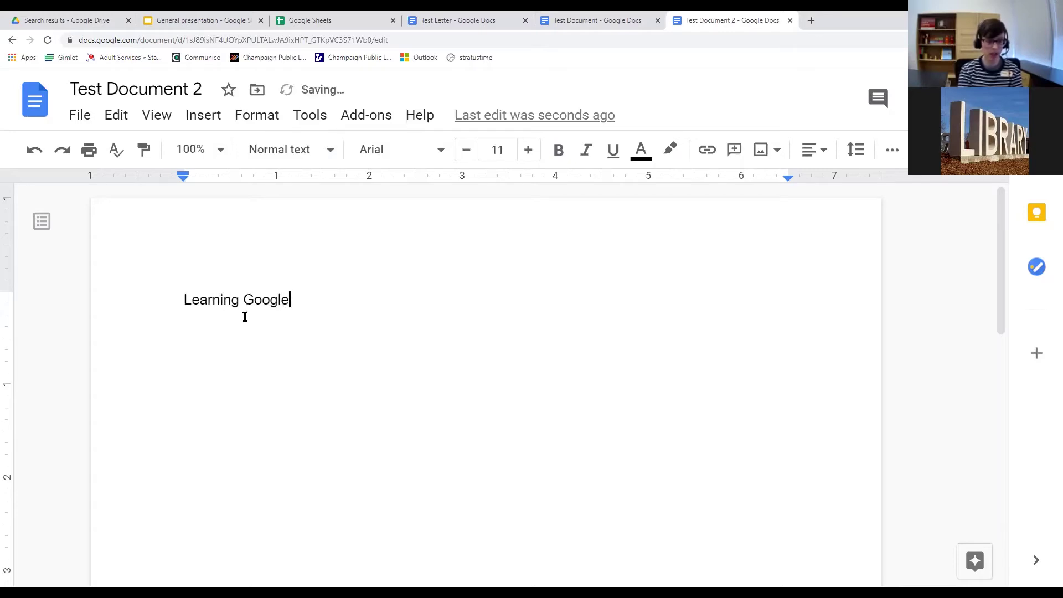
text( Docs is )
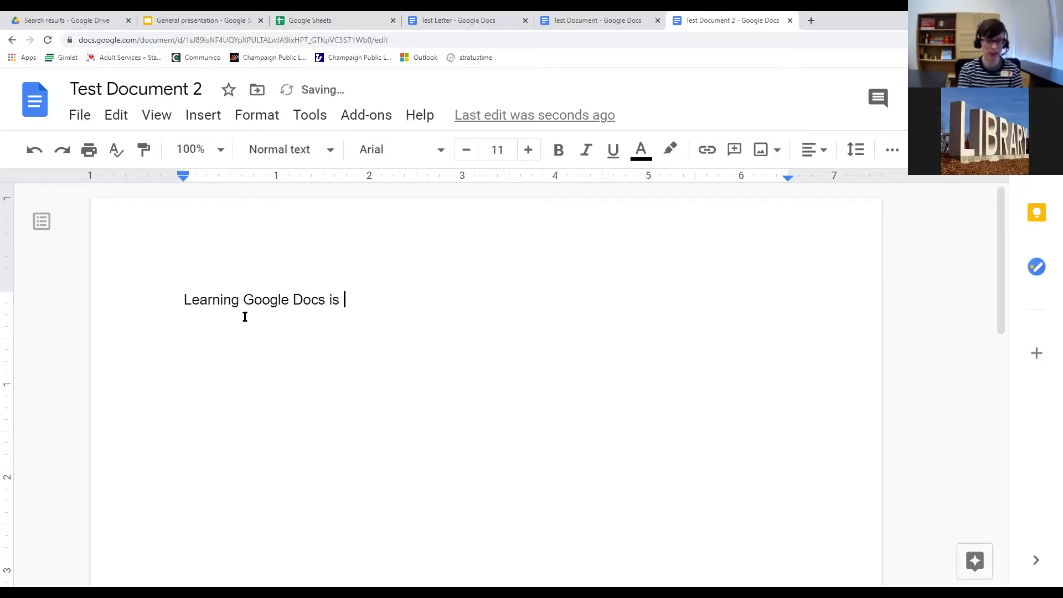
text(fun and inte)
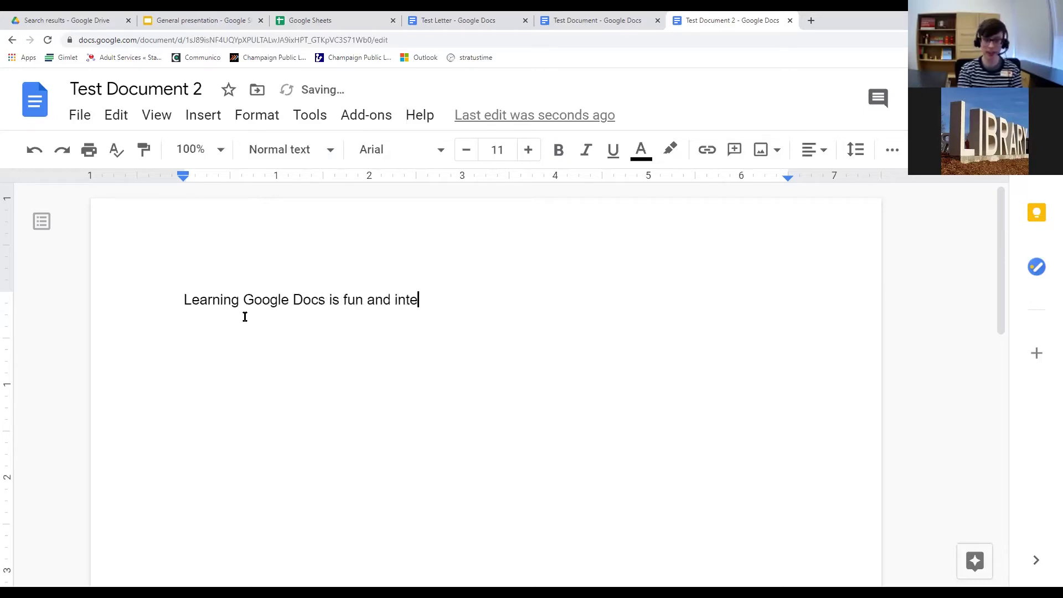
text(resting!)
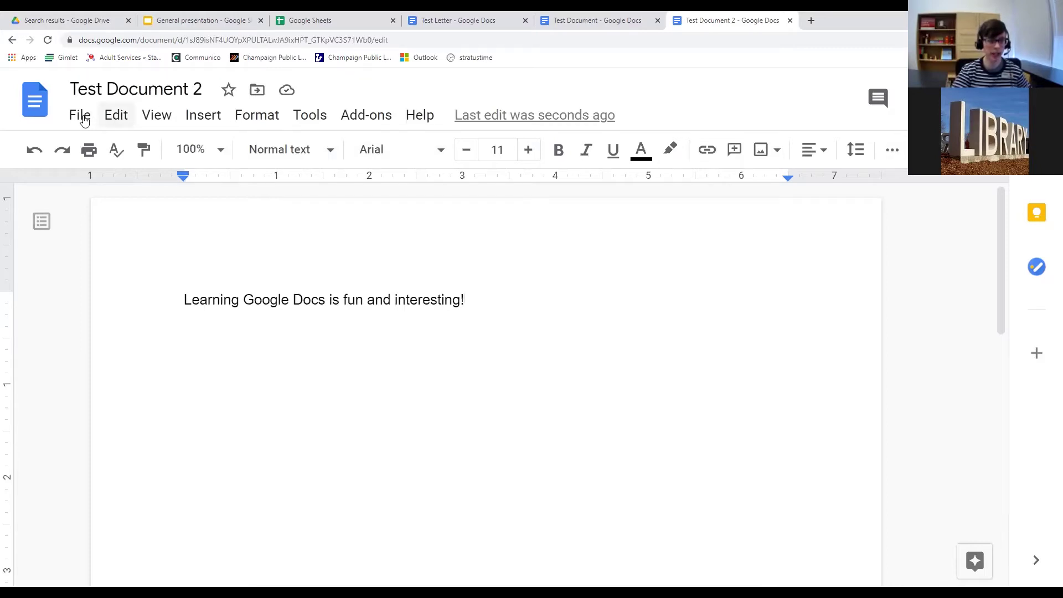
Browse the File, View, Insert and Format menus, then open Help's Send feedback form.
click(83, 118)
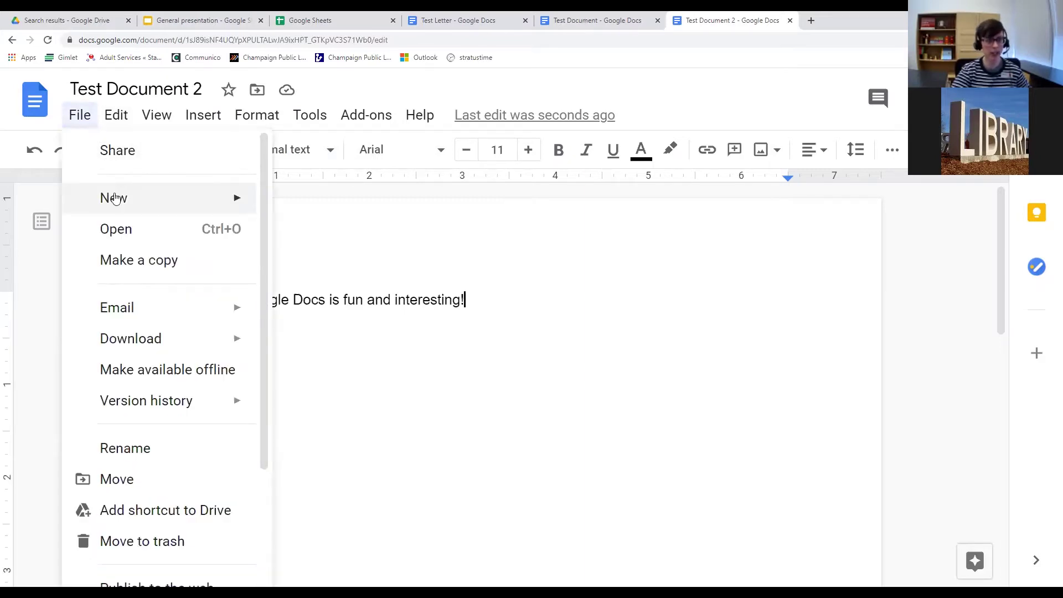
mouse_move(116, 200)
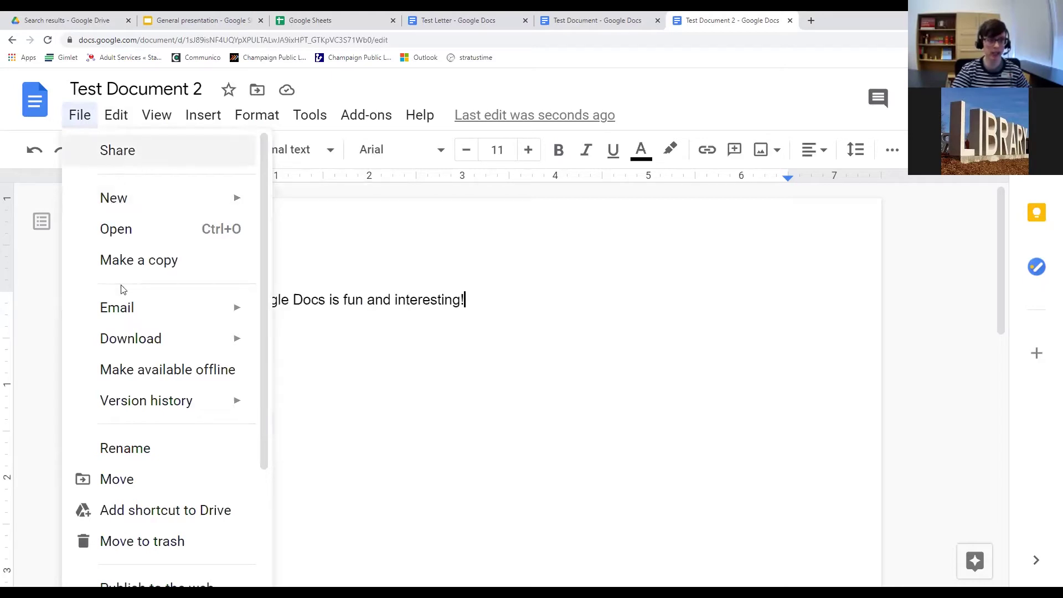
mouse_move(130, 344)
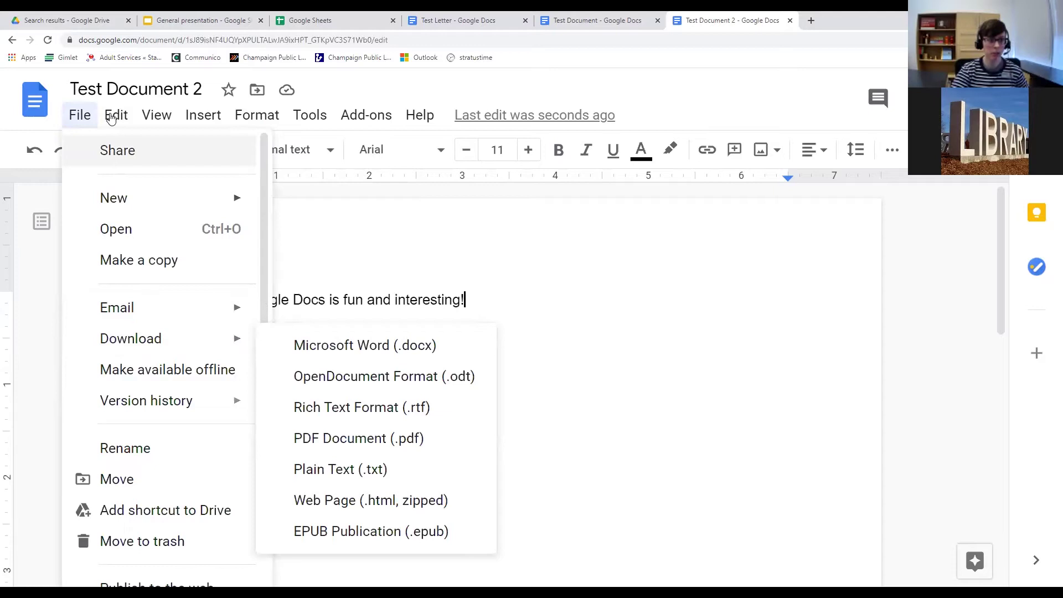
click(156, 115)
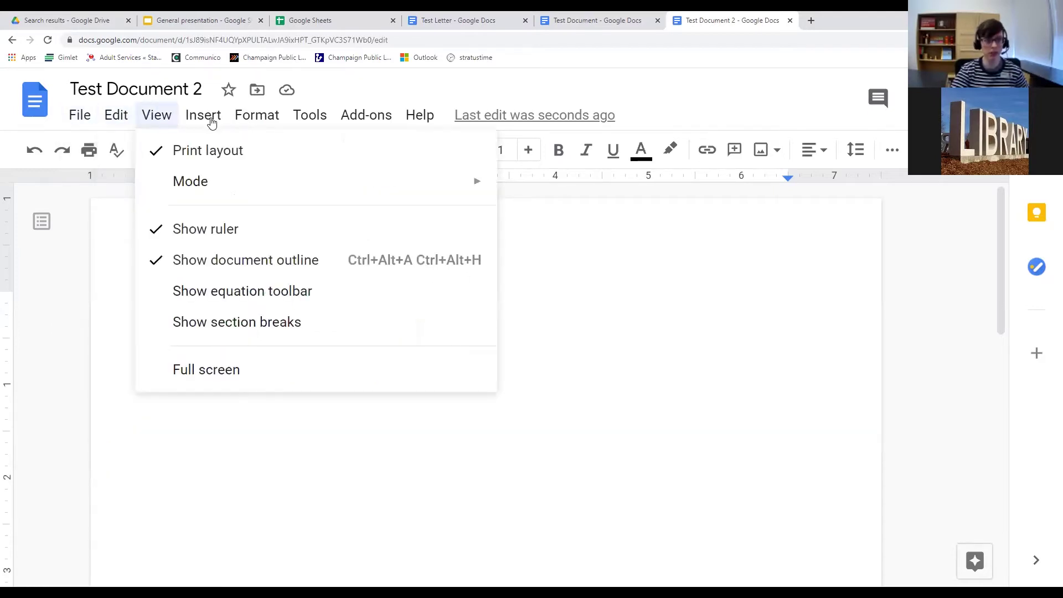
click(211, 121)
mouse_move(217, 151)
click(251, 119)
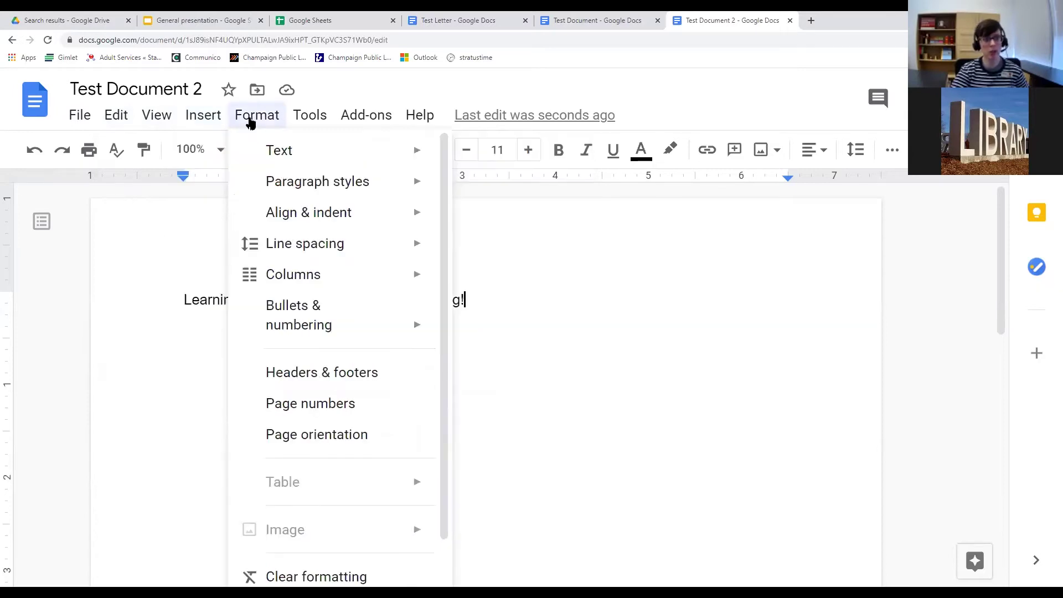
mouse_move(308, 119)
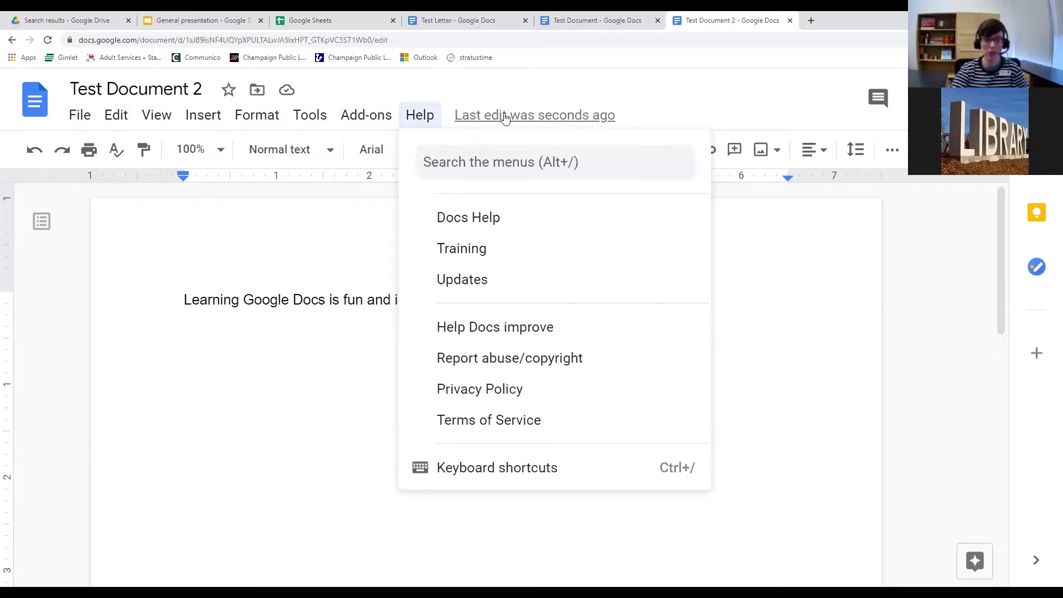
click(404, 318)
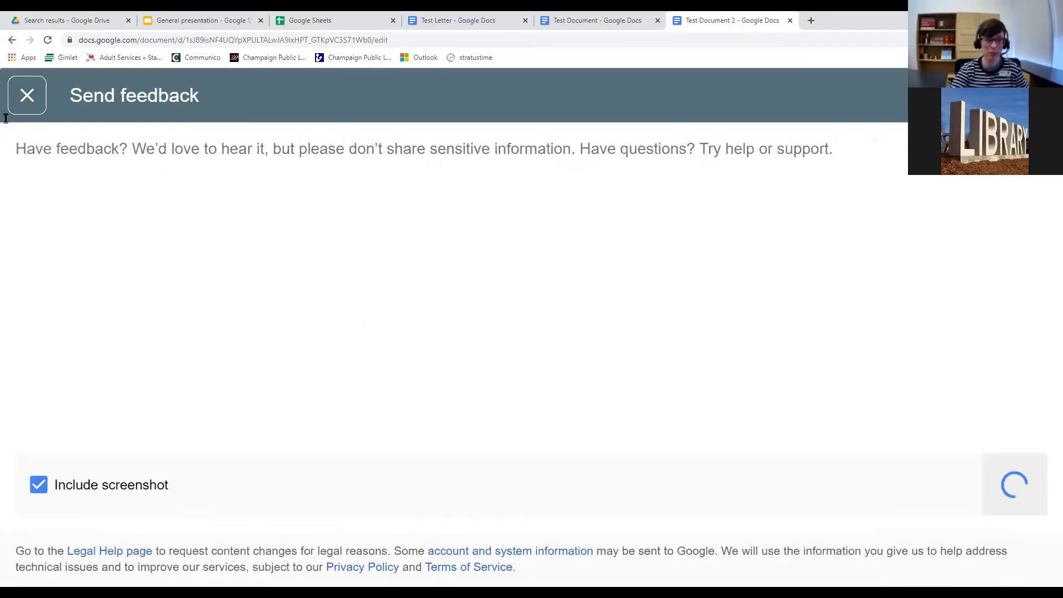
Close the Send feedback panel to return to Test Document 2.
click(26, 99)
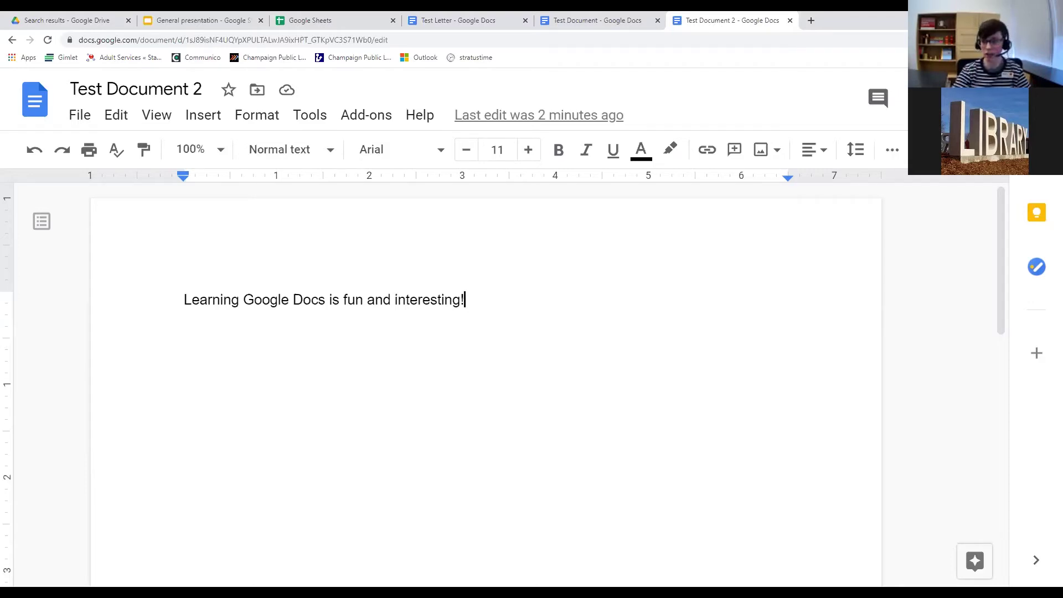
Open the Share dialog for Test Document 2 and enter the collaborator's e-mail address.
click(957, 98)
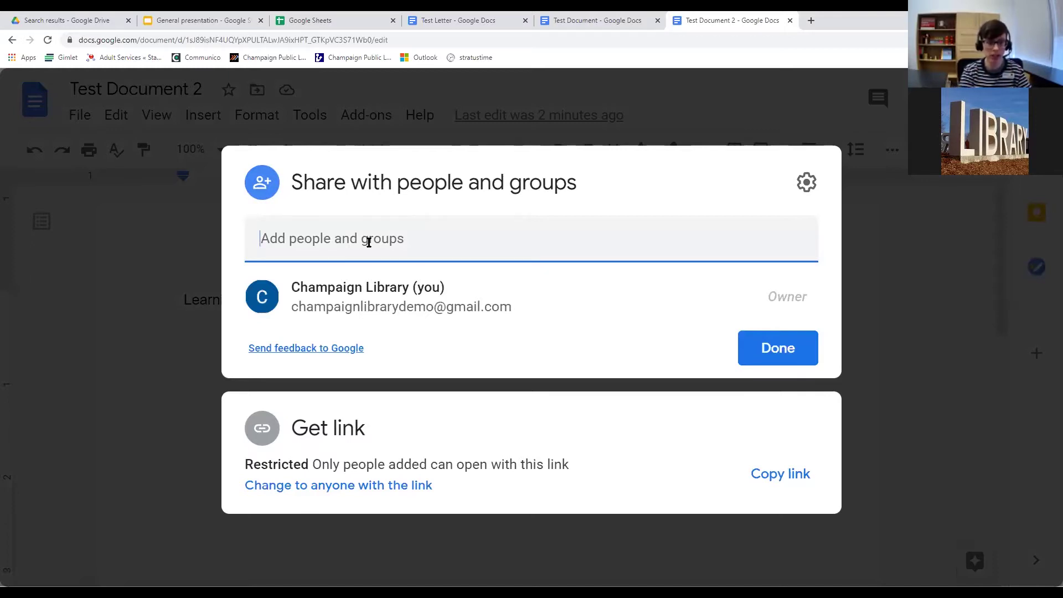
click(314, 237)
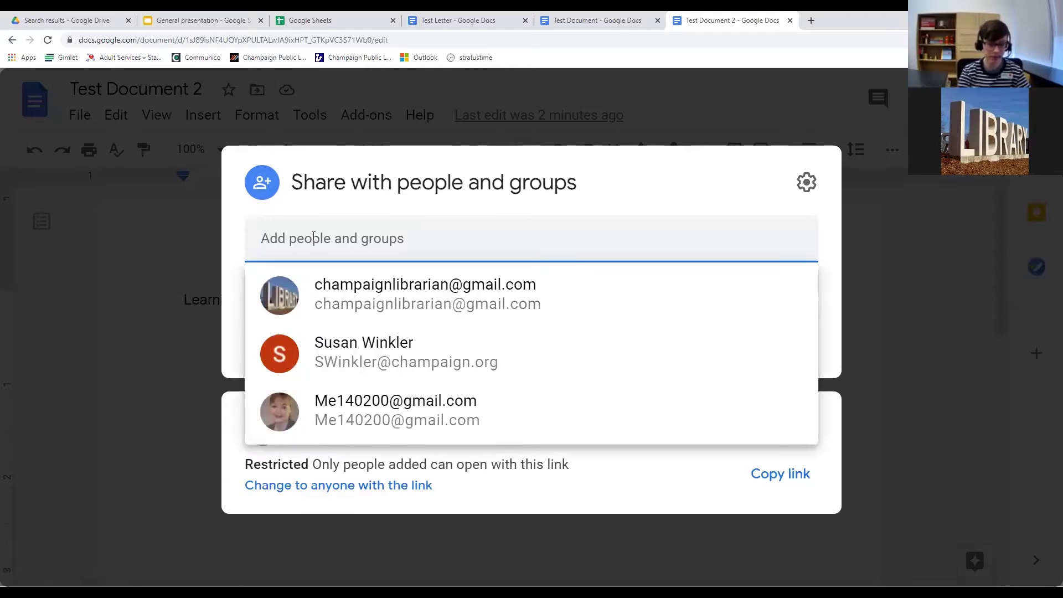
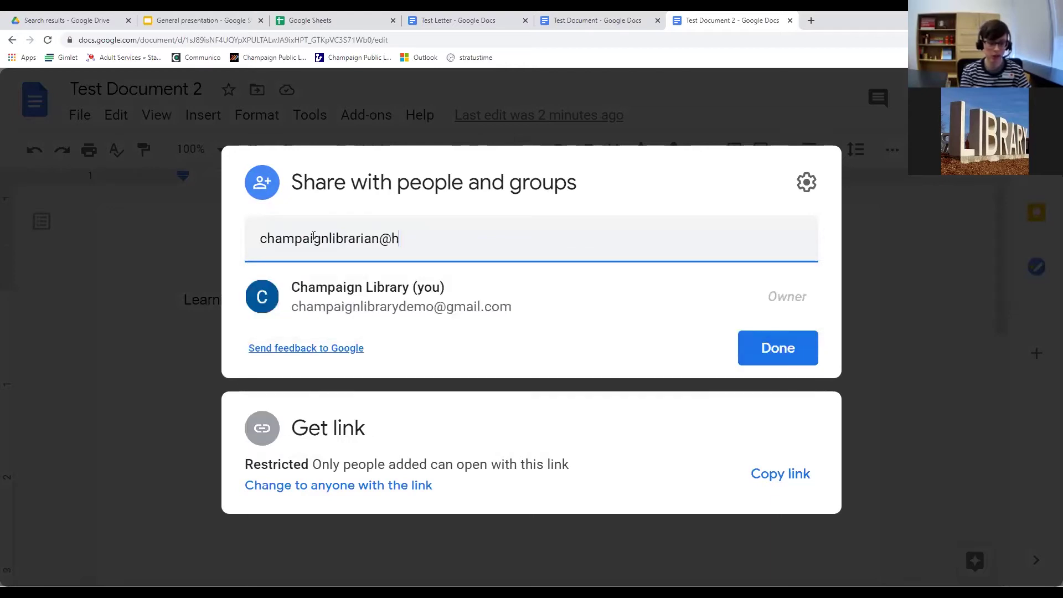
key(Return)
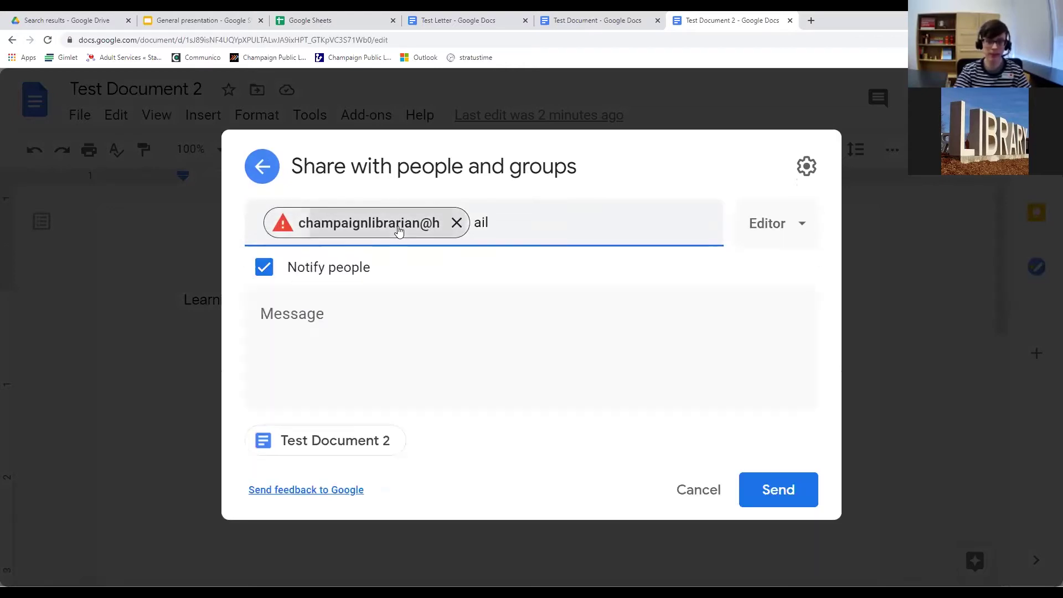
Replace the mistyped address with the collaborator's Gmail address and pick the matching contact.
click(456, 223)
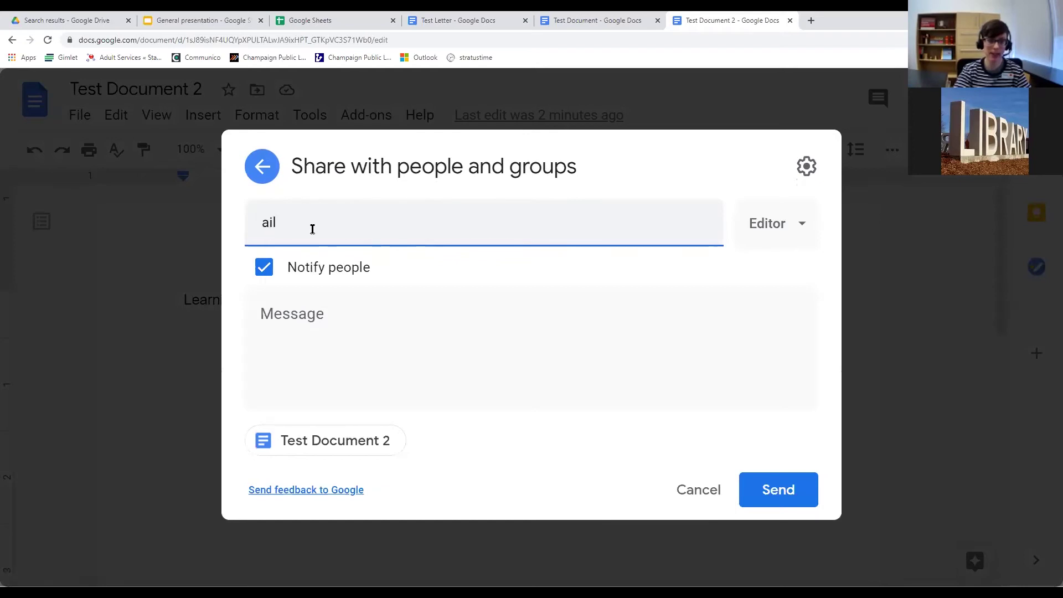
key(BackSpace)
key(BackSpace)
key(BackSpace)
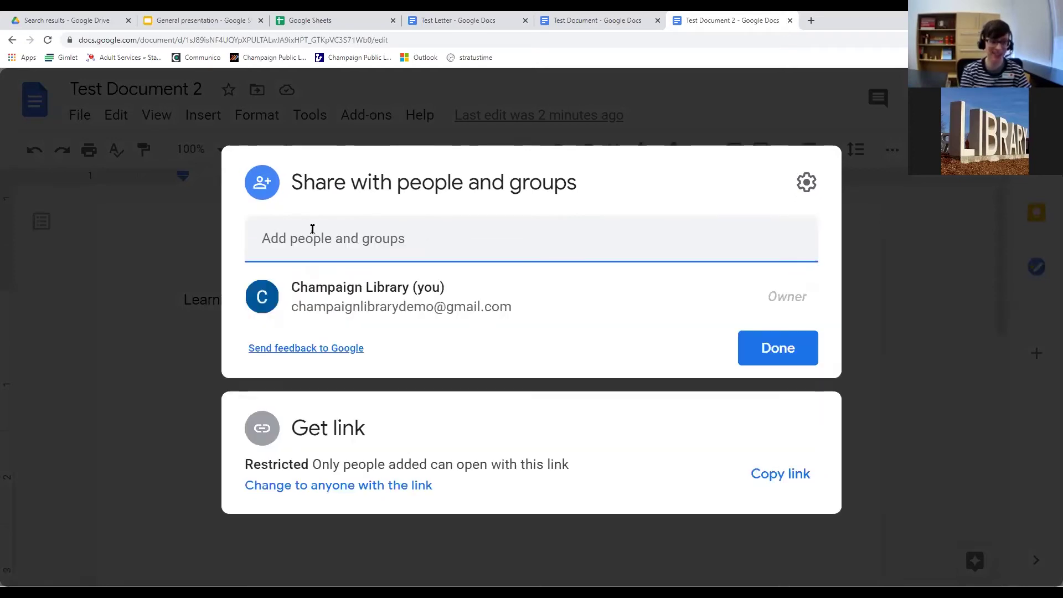
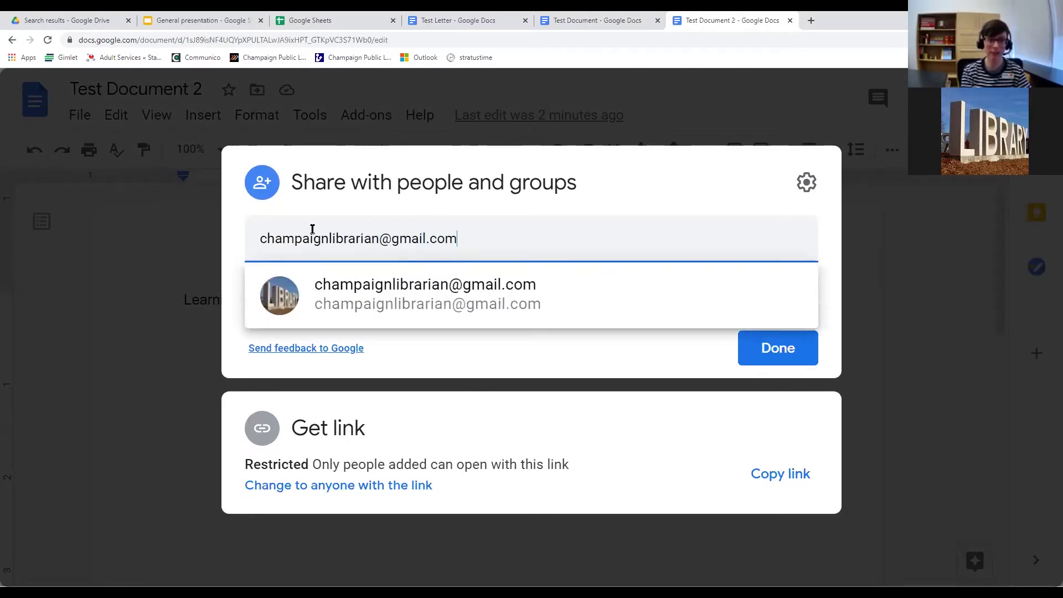
click(390, 292)
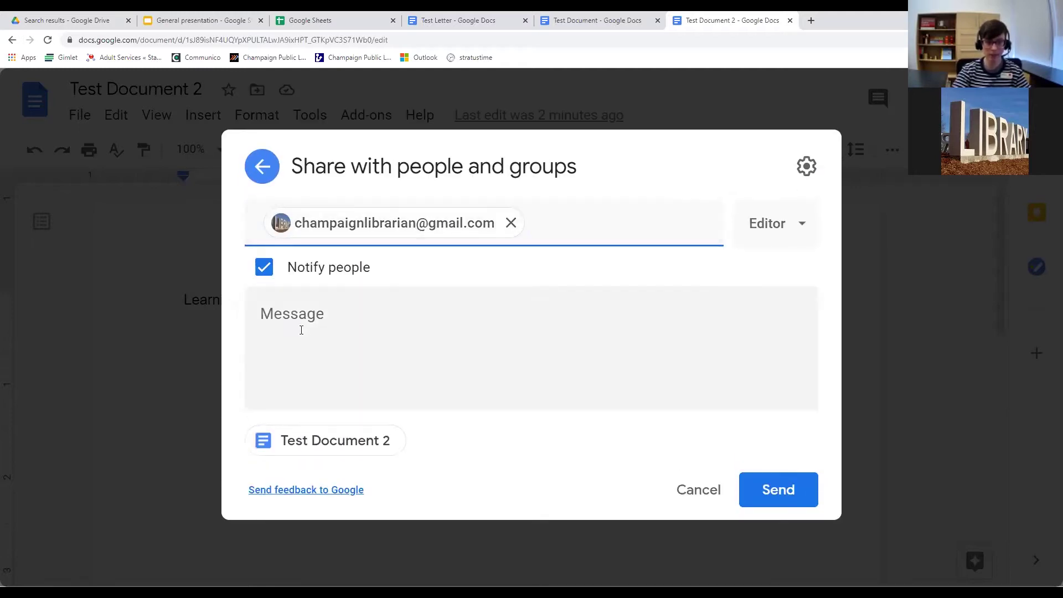
Keep Editor access and add a greeting note asking the collaborator what they think.
click(778, 231)
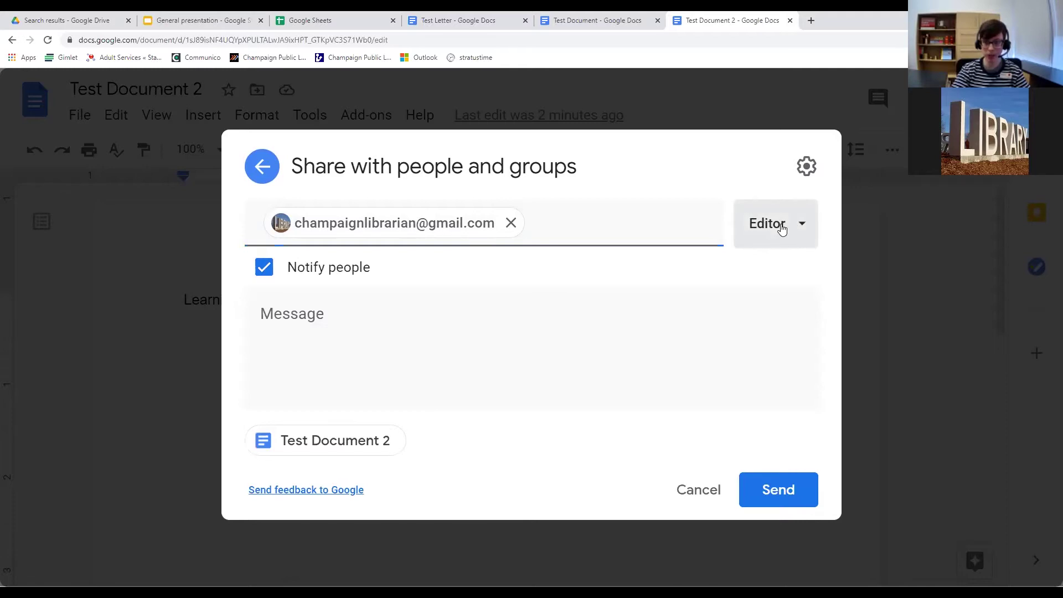
click(781, 229)
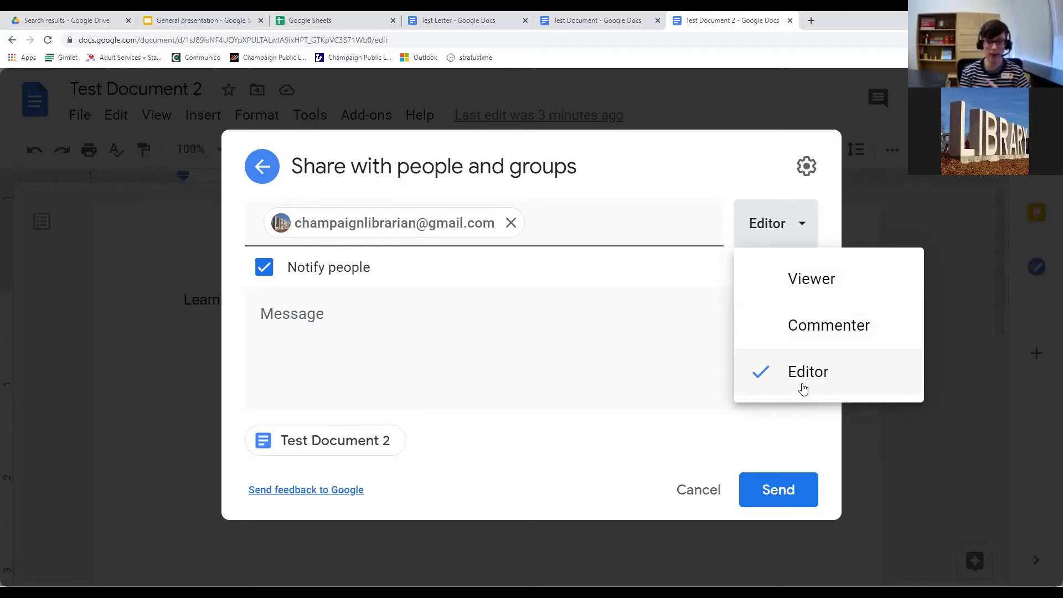
click(510, 373)
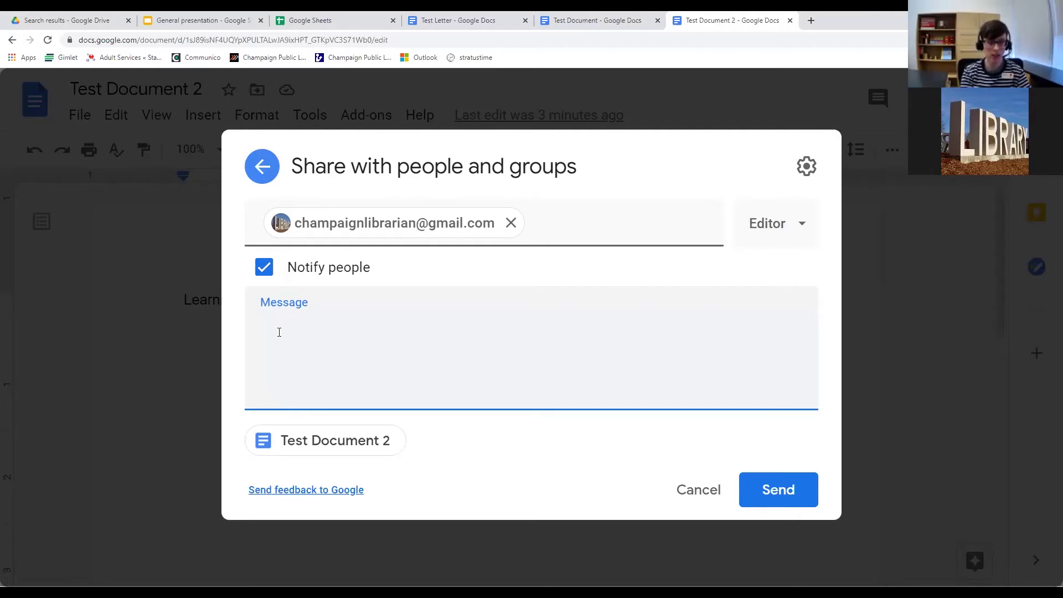
text(Hey Susa)
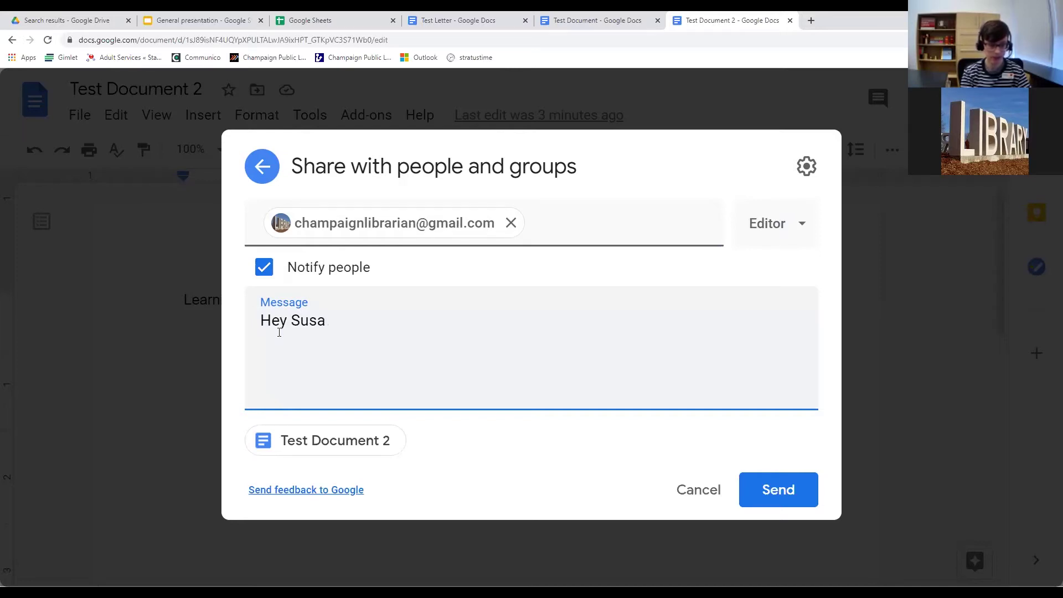
text(n! Sharing this with you, tel)
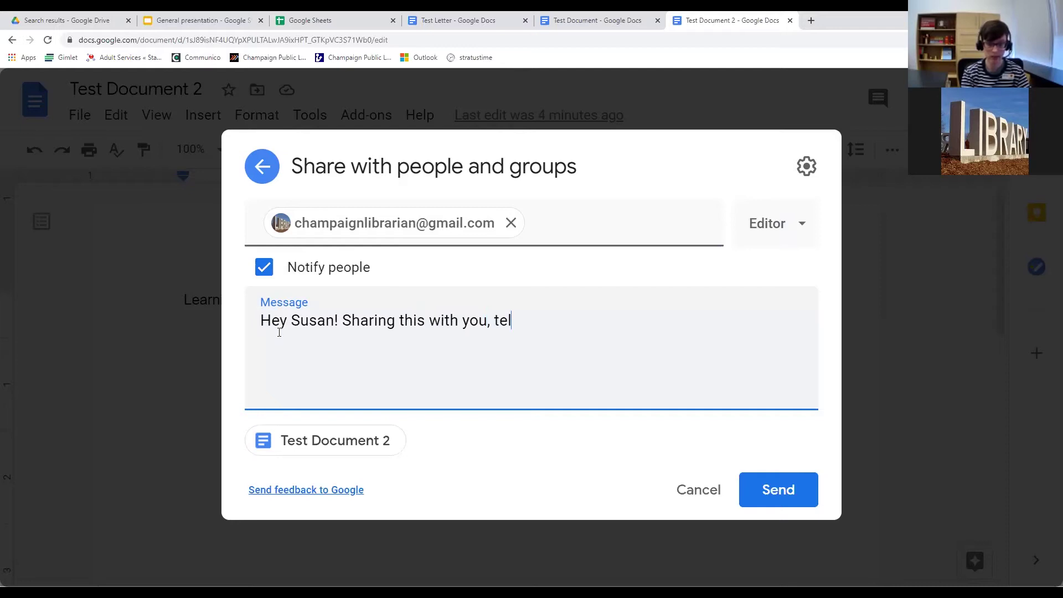
text(l me what you think)
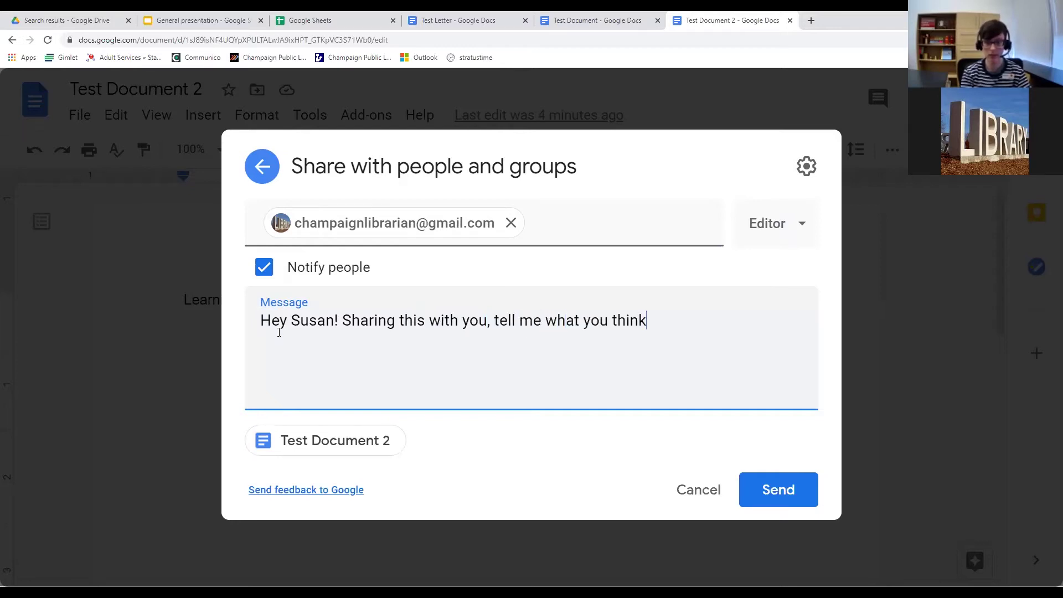
text(!)
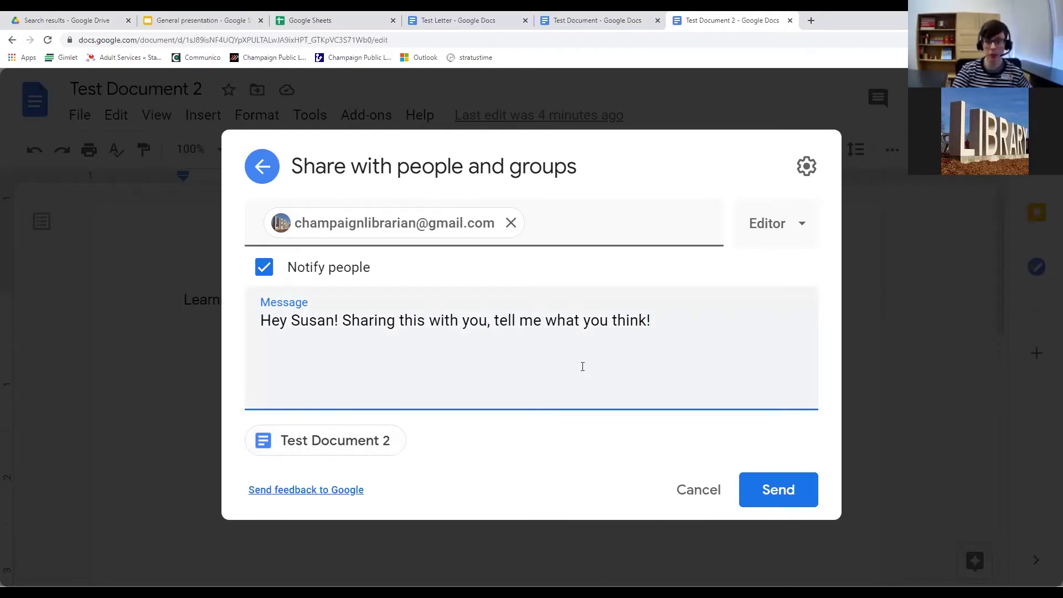
Send the invitation, then reopen sharing and review the collaborator's Editor role options unchanged.
click(778, 495)
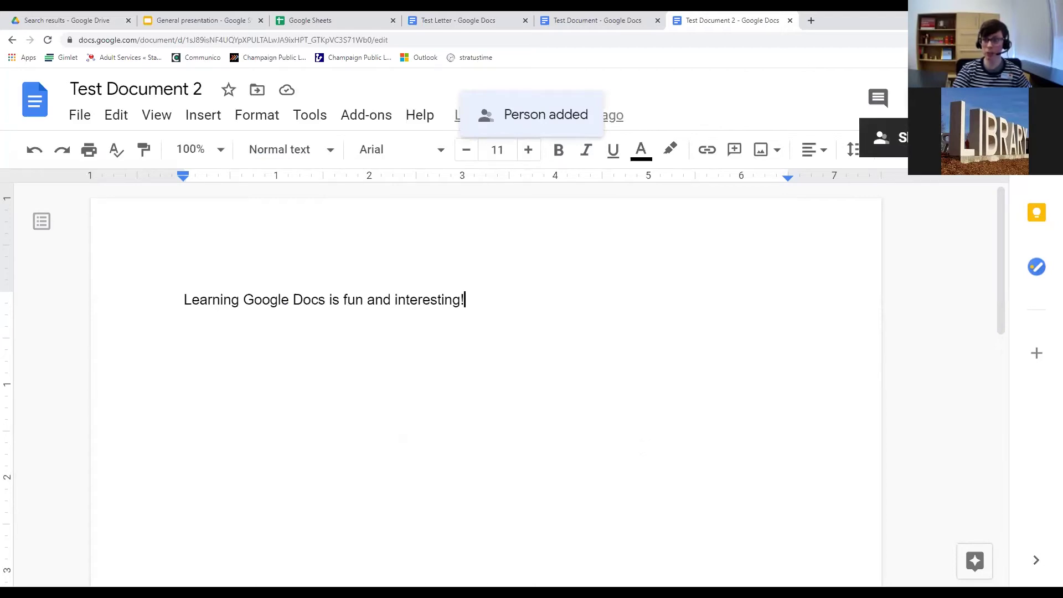
click(886, 138)
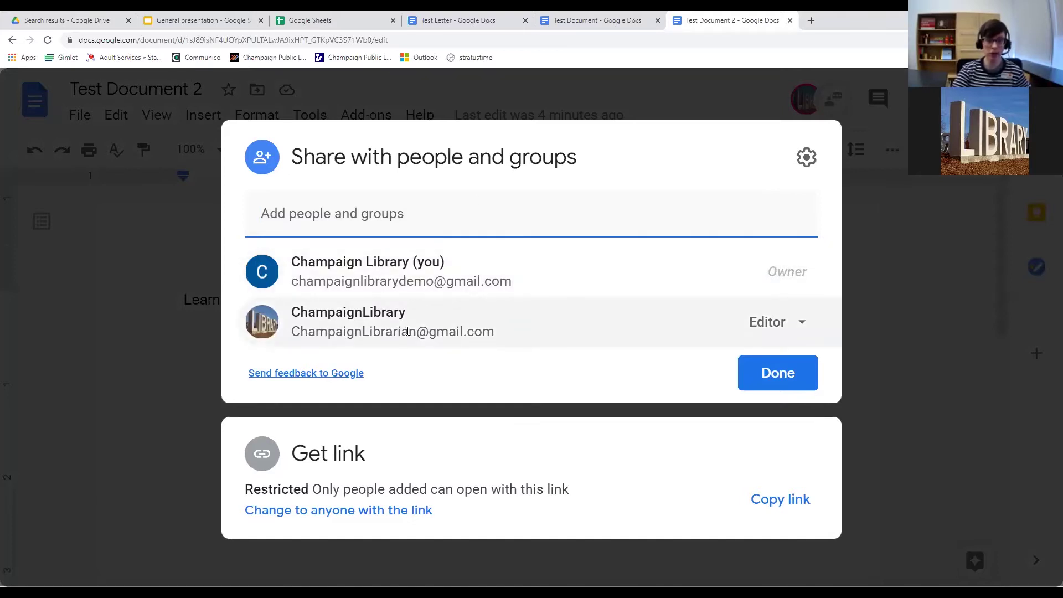
click(796, 326)
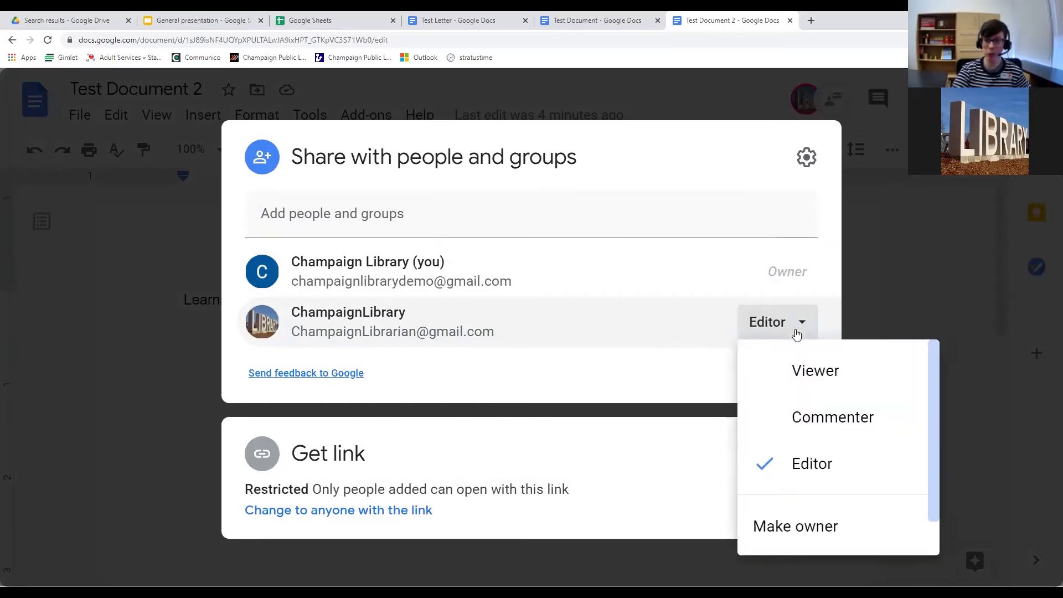
scroll(799, 391, down, 1)
scroll(800, 391, up, 1)
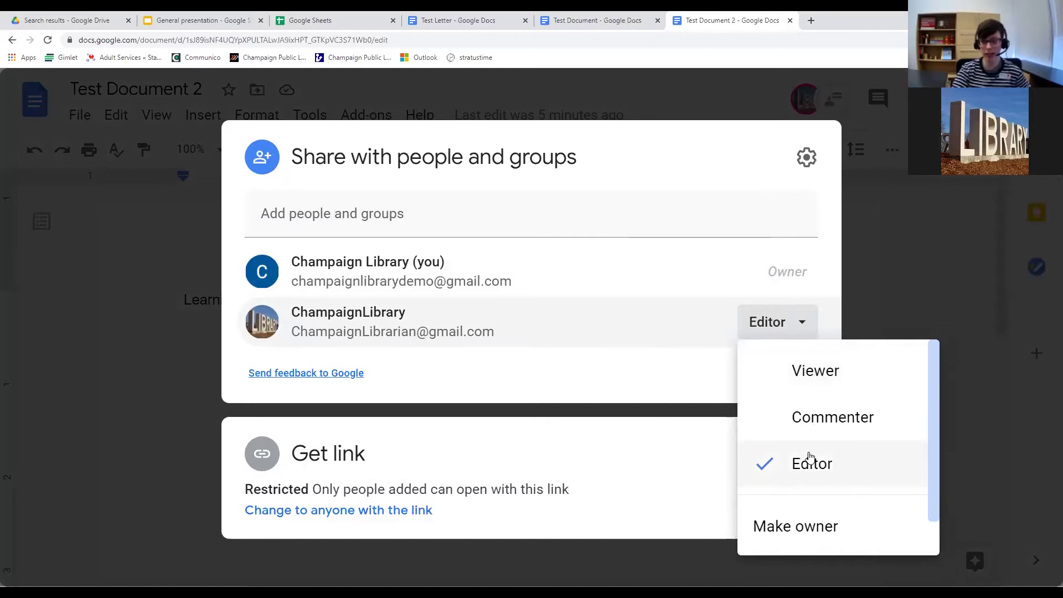
scroll(800, 448, down, 1)
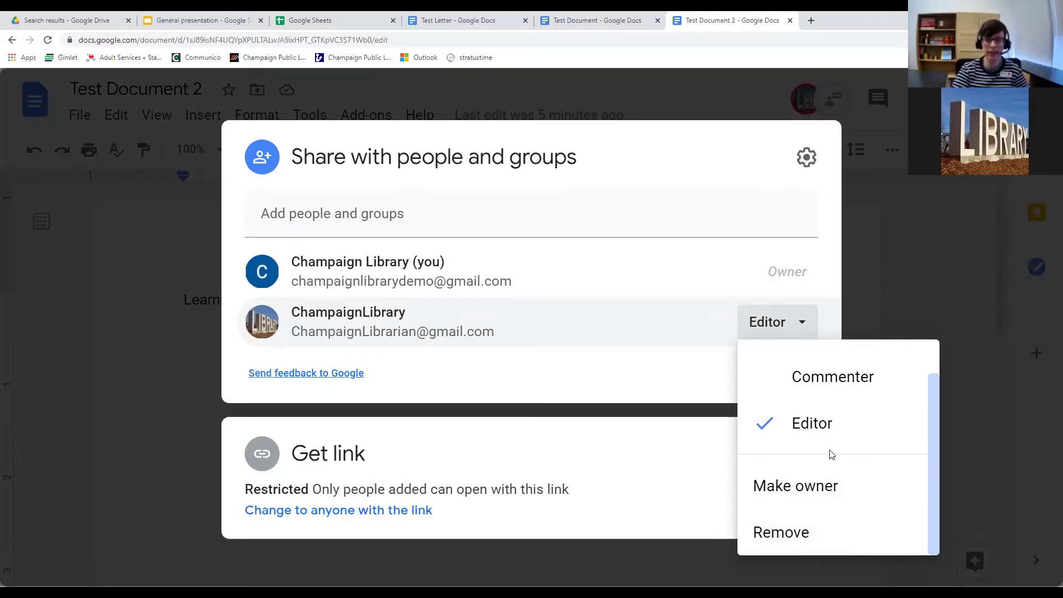
scroll(803, 490, up, 1)
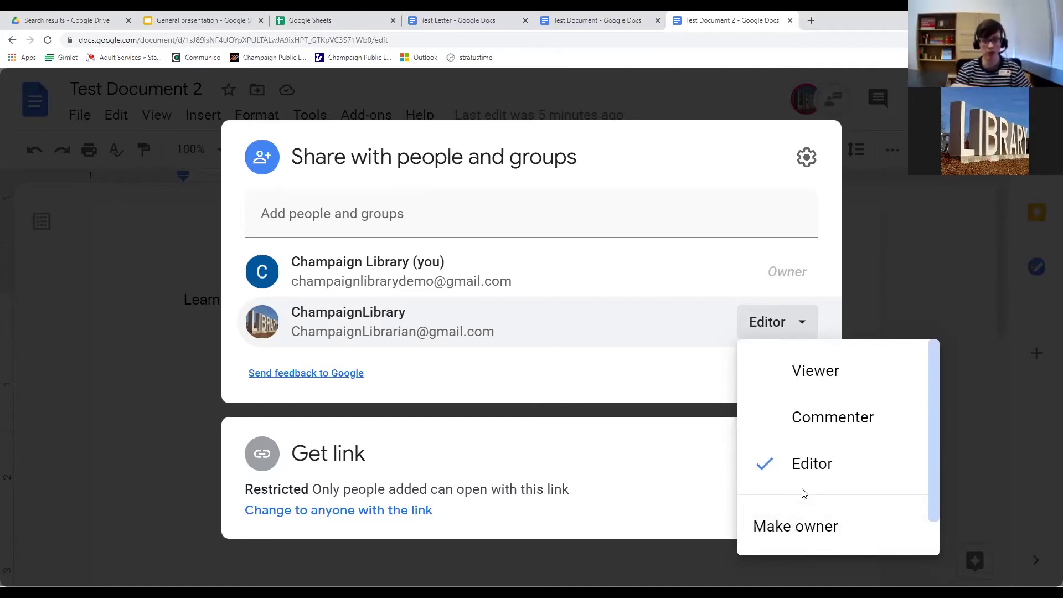
scroll(825, 426, down, 1)
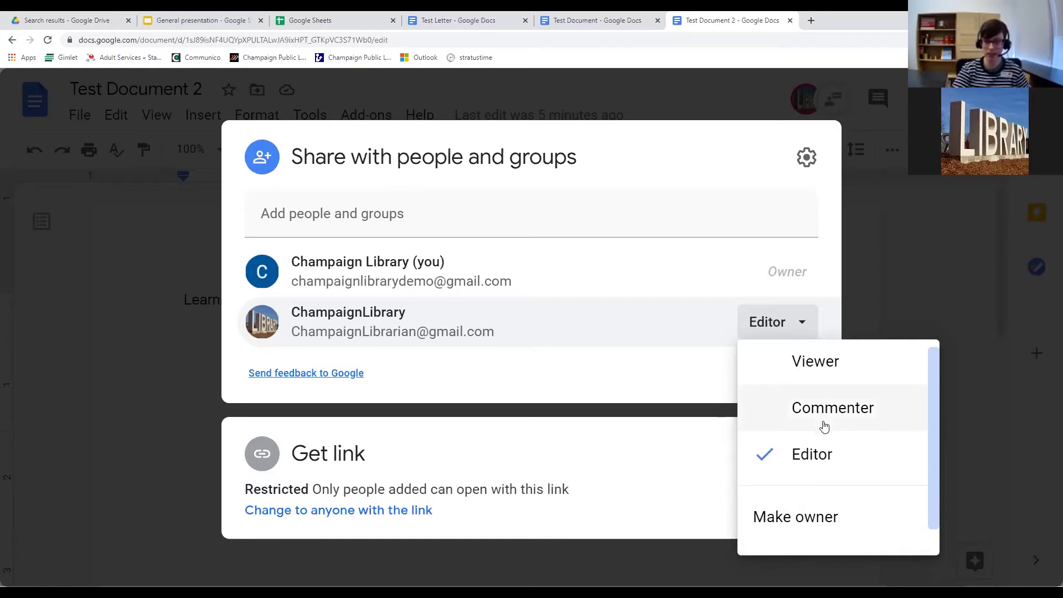
click(670, 275)
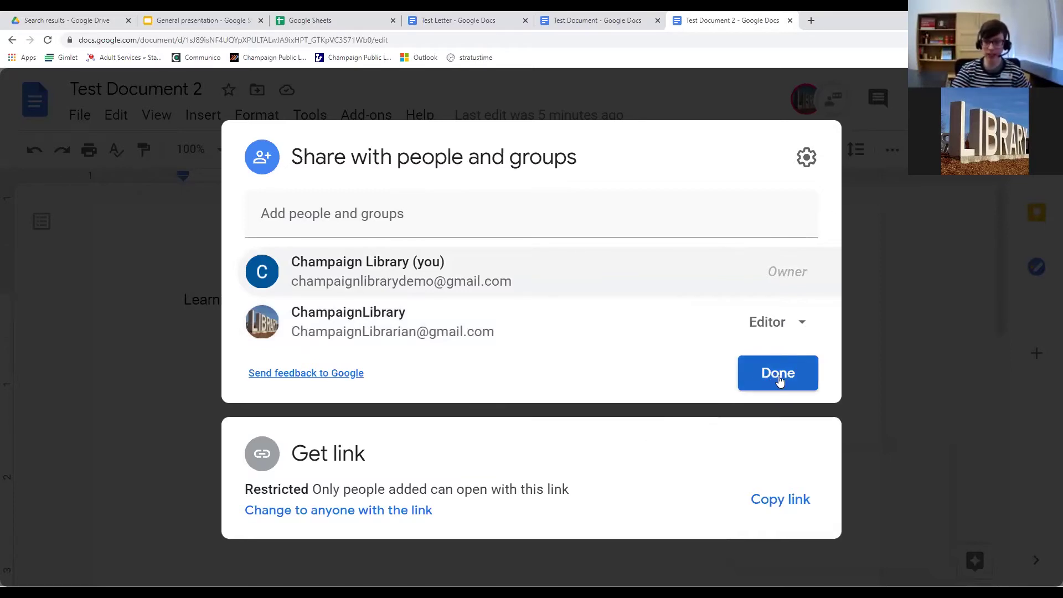
Close the Share dialog with Done and open the chat with the collaborator.
click(776, 379)
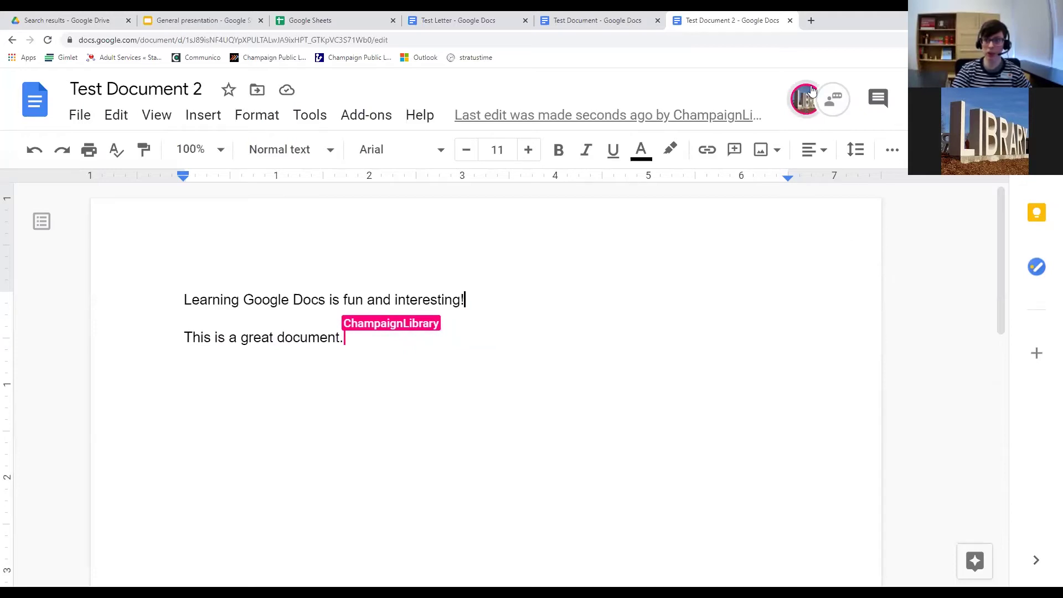
click(834, 104)
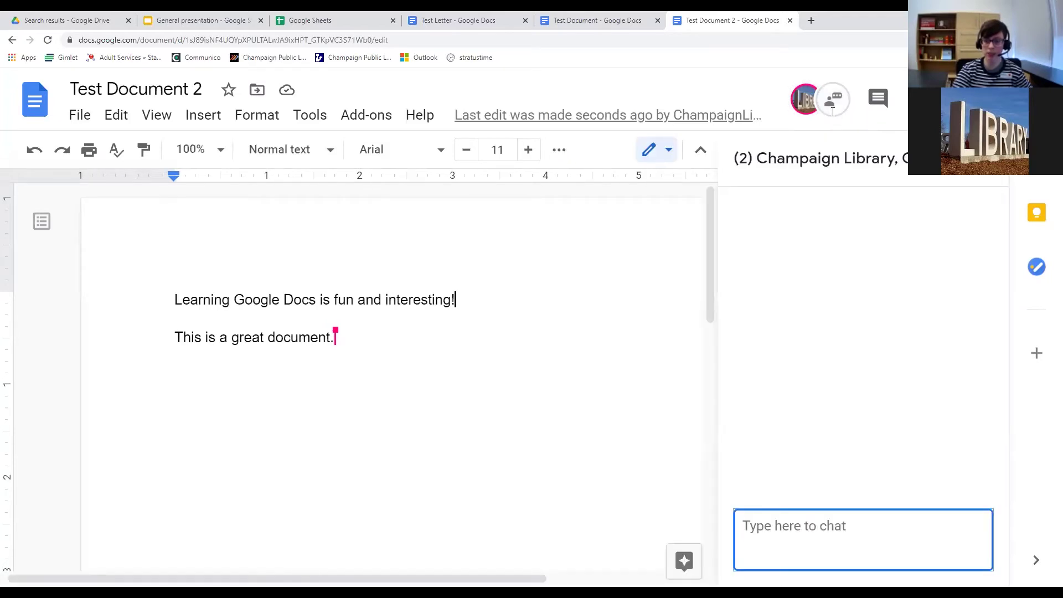
Hide the chat panel beside the document.
click(835, 106)
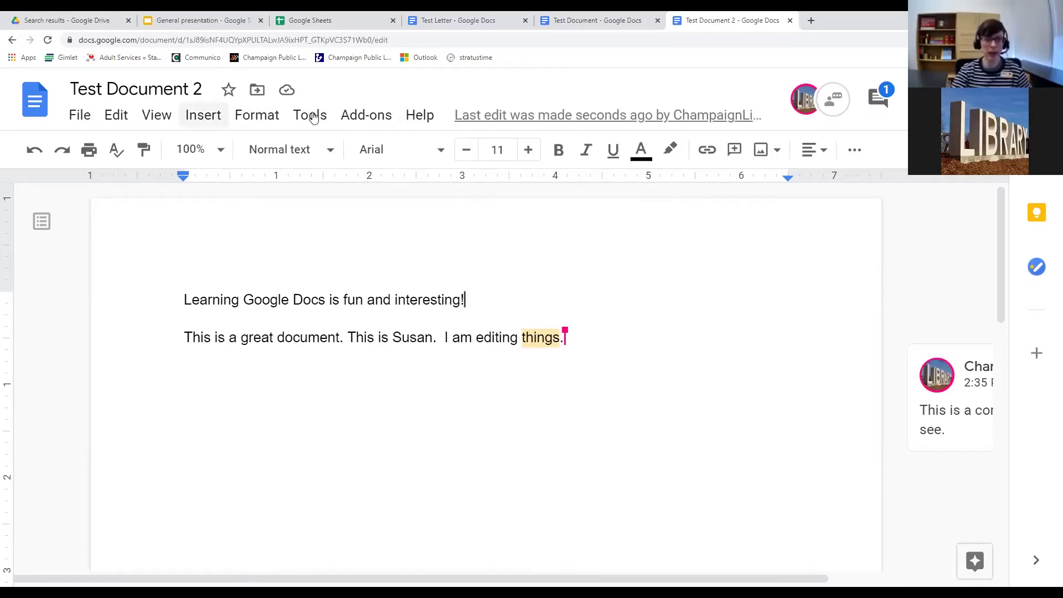
Open the Tools menu and close it without choosing anything.
click(312, 118)
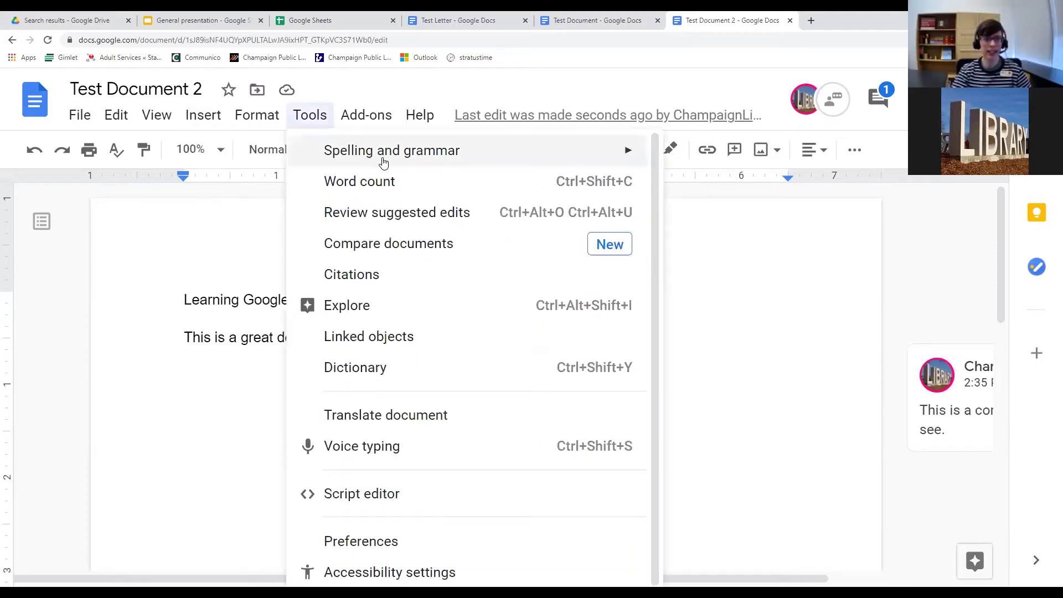
mouse_move(381, 155)
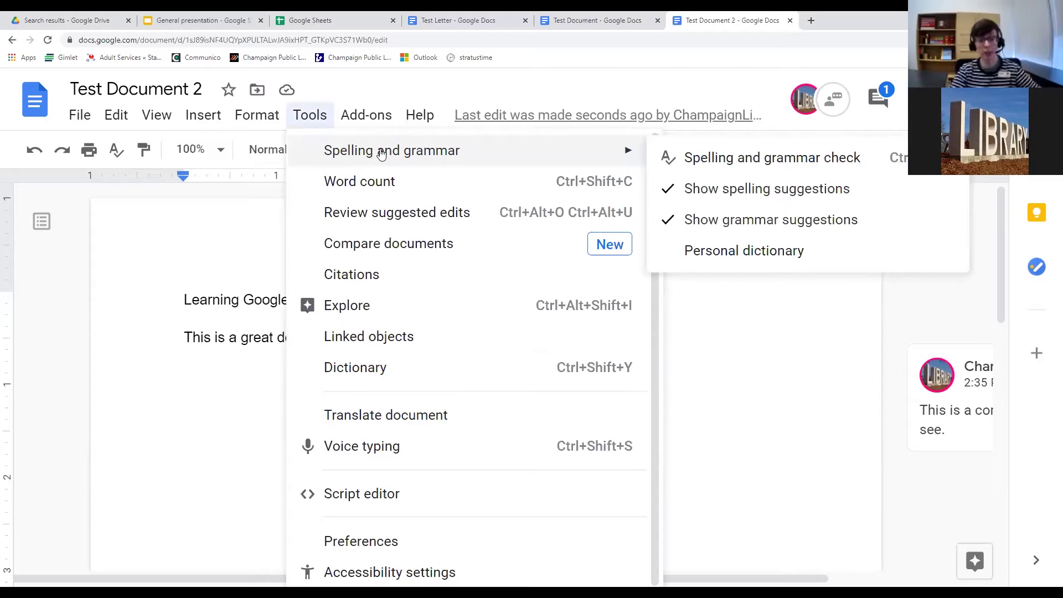
click(308, 114)
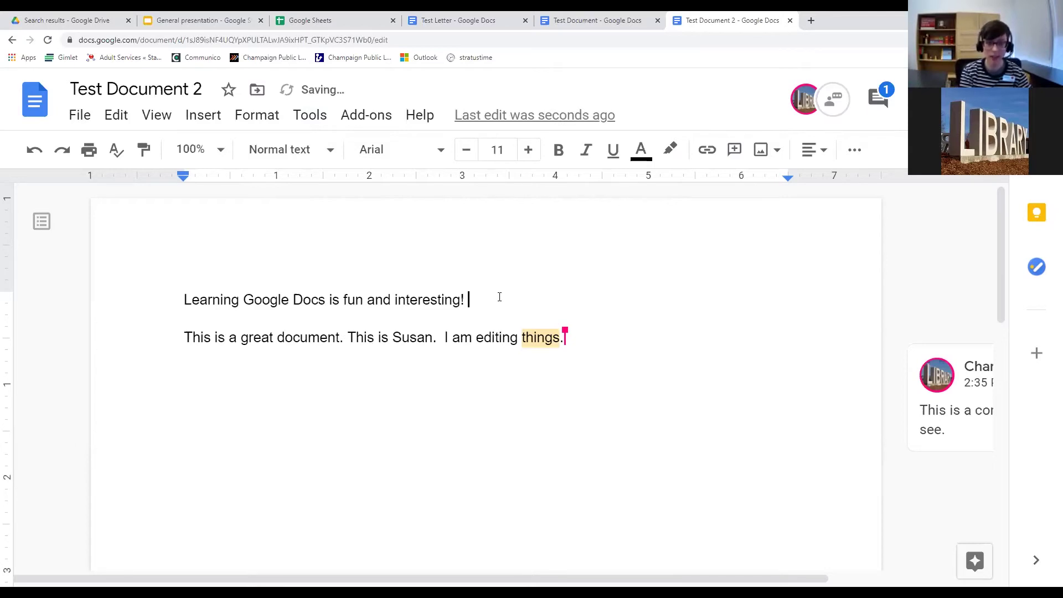
Type 'Receive' after 'interesting!' on the first line, dropping the earlier 'Experience'.
text(Experience)
key(BackSpace)
key(BackSpace)
key(BackSpace)
key(BackSpace)
key(BackSpace)
key(BackSpace)
key(BackSpace)
key(BackSpace)
key(BackSpace)
key(BackSpace)
key(BackSpace)
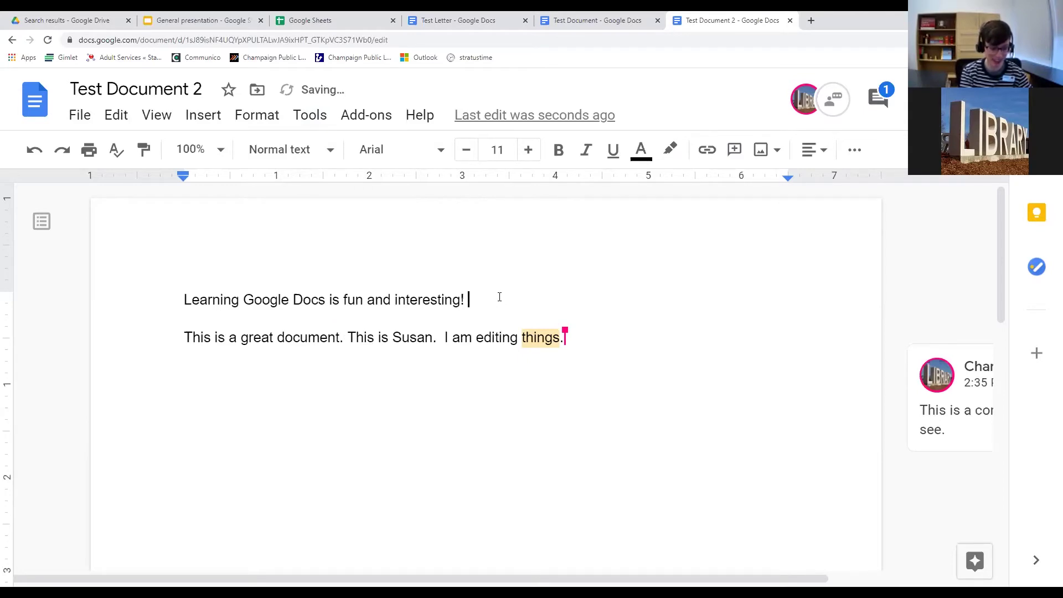
text(Rev)
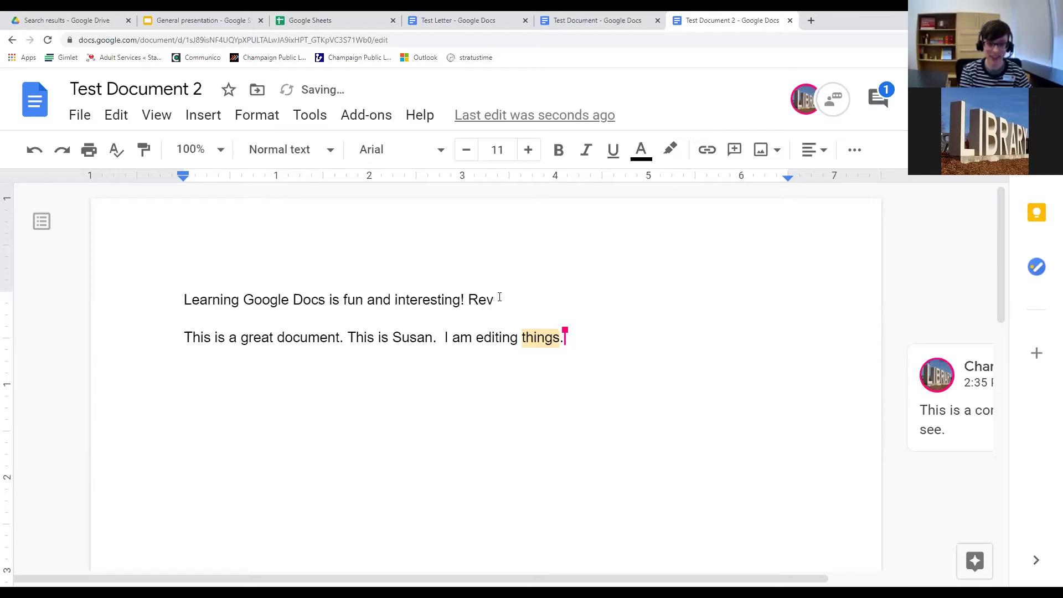
key(BackSpace)
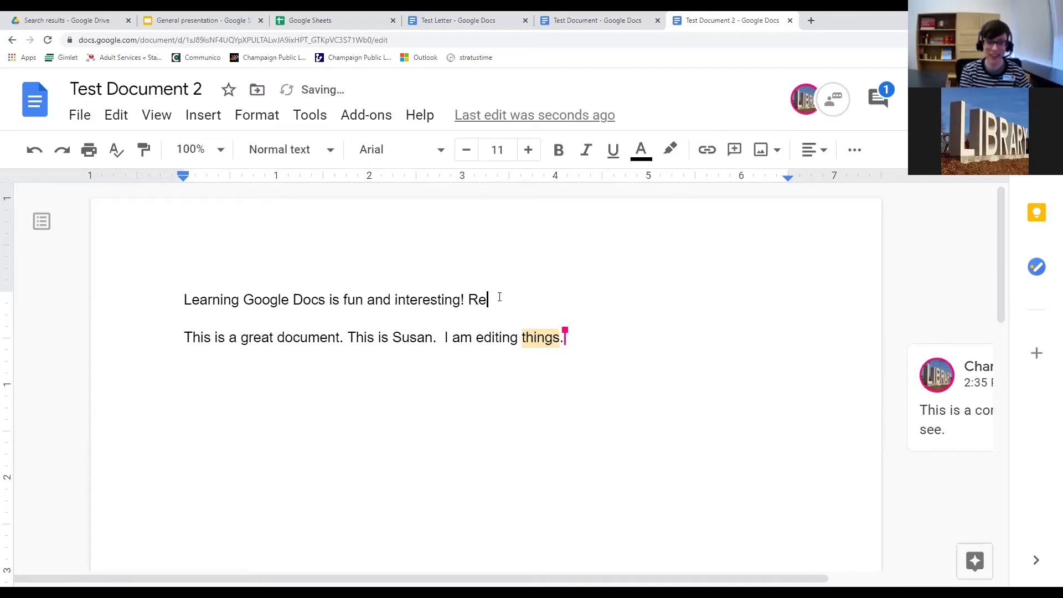
text(ceive)
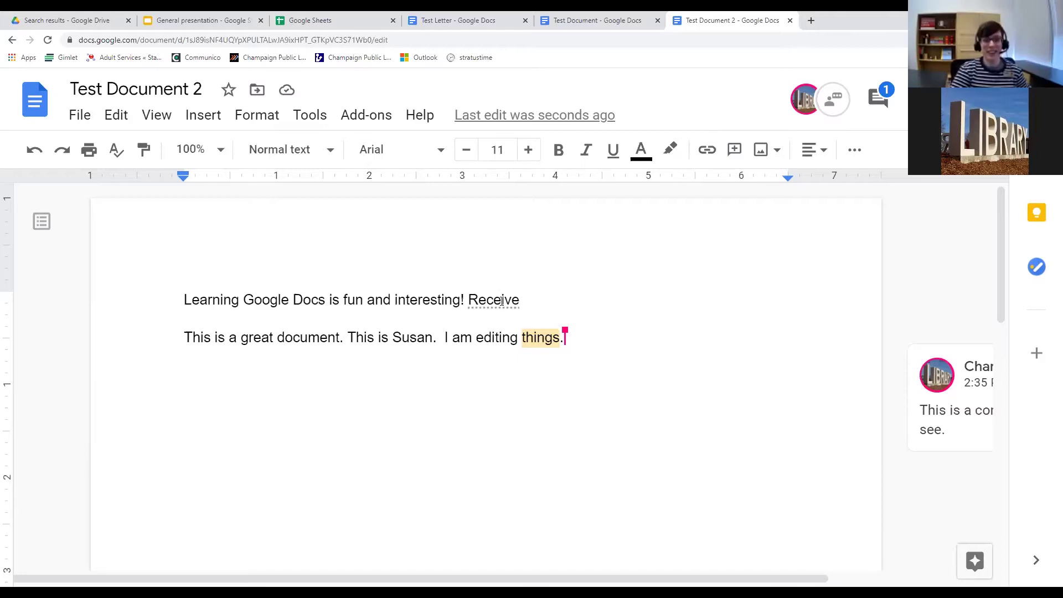
Run a spelling and grammar check on Test Document 2.
click(302, 116)
mouse_move(337, 157)
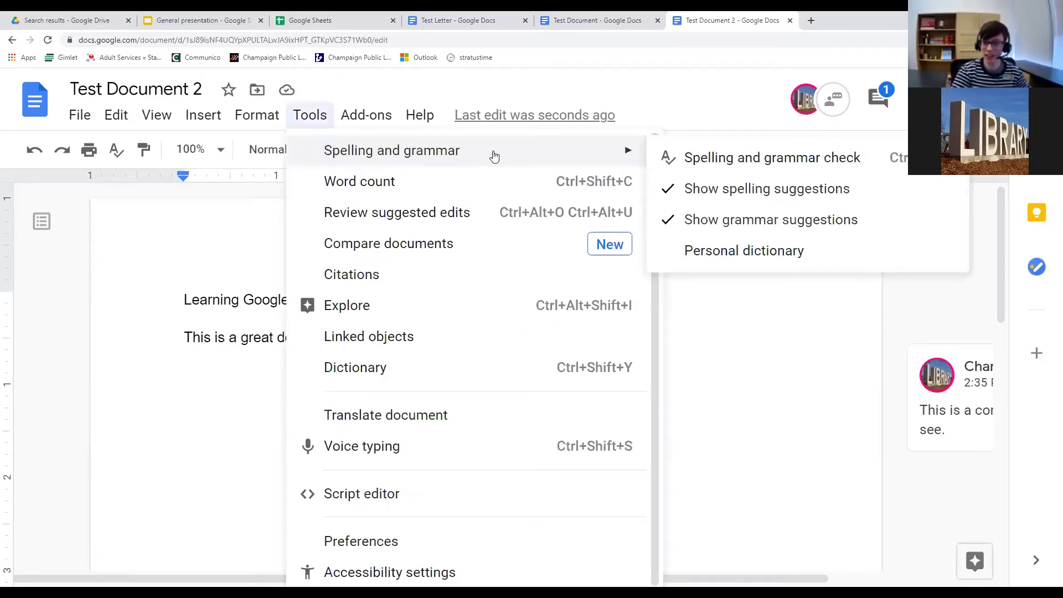
click(705, 160)
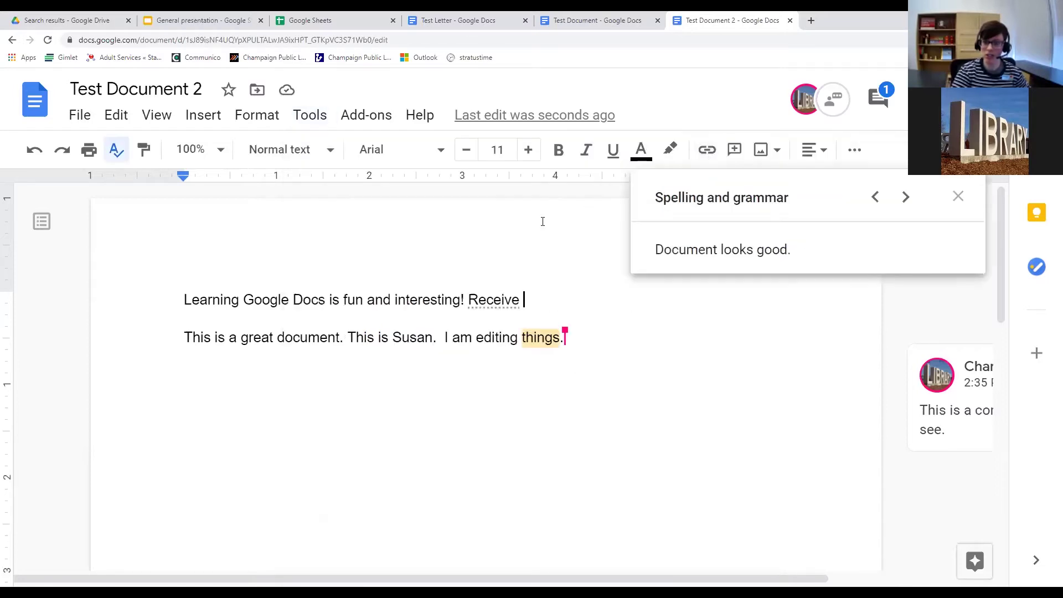
Close the check panel and type 'Expereince' at the end of the first line.
double_click(539, 305)
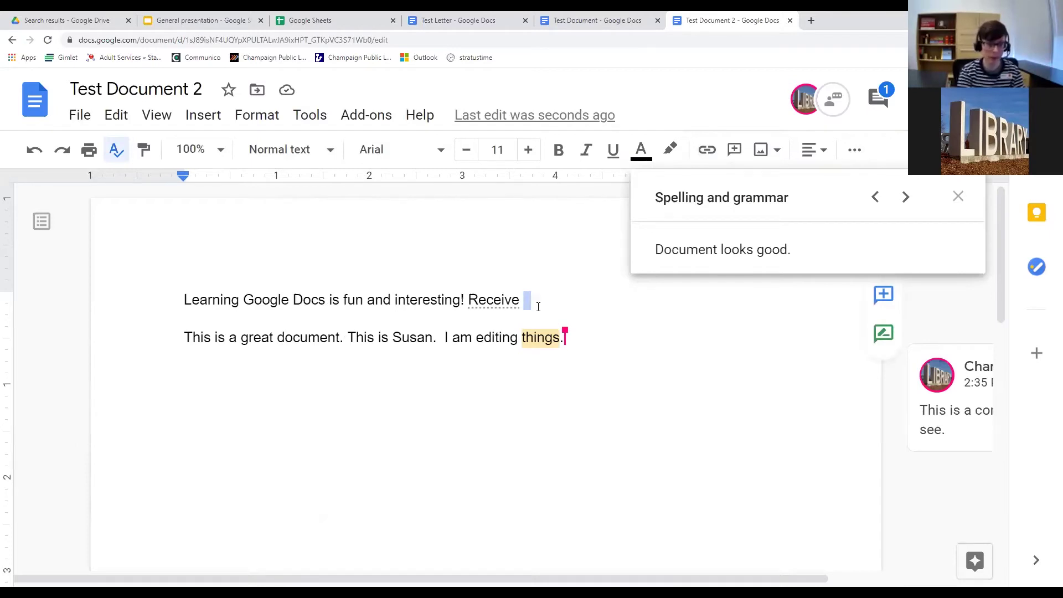
click(538, 306)
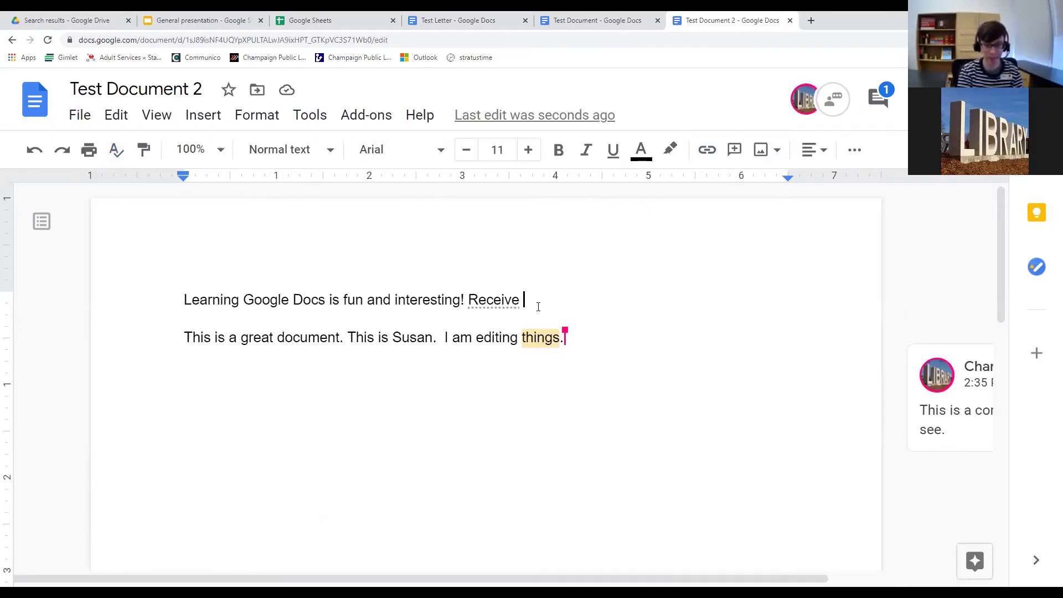
text(Expe)
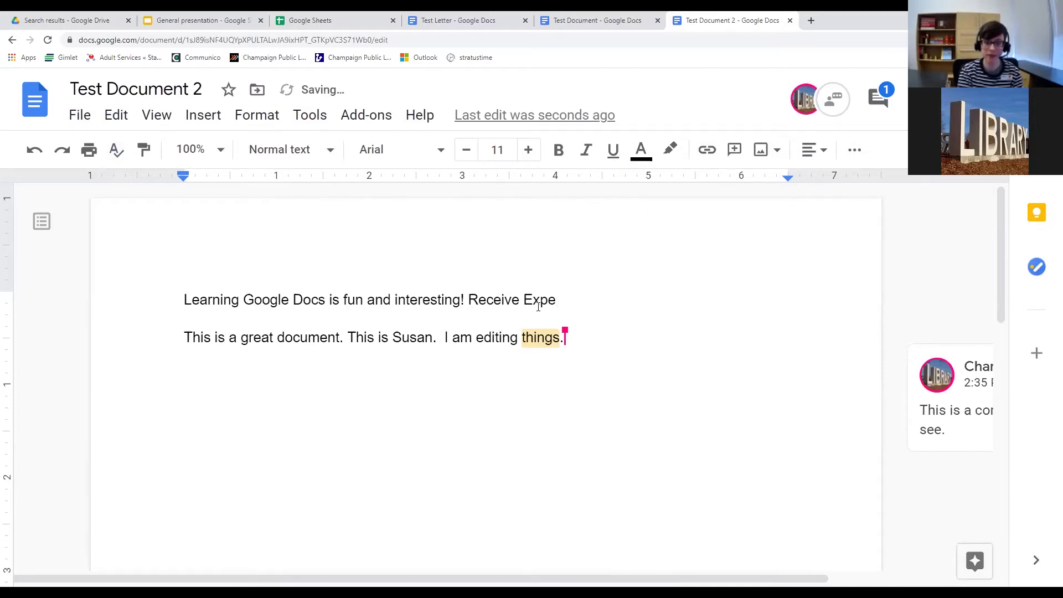
text(reince)
Remove 'Receive' so the line ends with 'Expereince', then view its spelling suggestions.
click(518, 302)
key(BackSpace)
key(BackSpace)
key(BackSpace)
key(BackSpace)
key(BackSpace)
key(BackSpace)
key(BackSpace)
key(BackSpace)
click(556, 303)
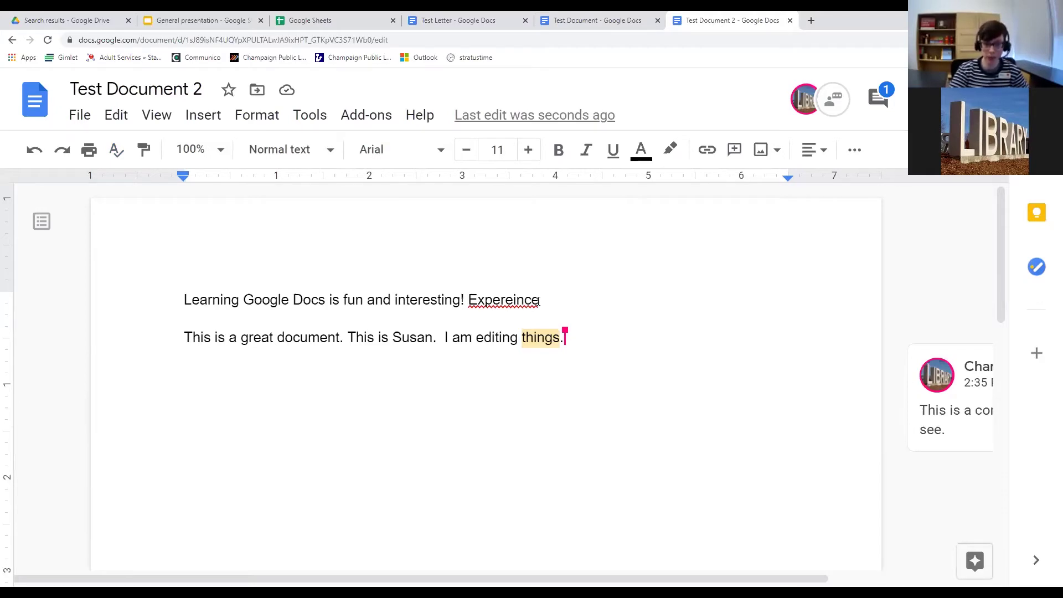
right_click(501, 296)
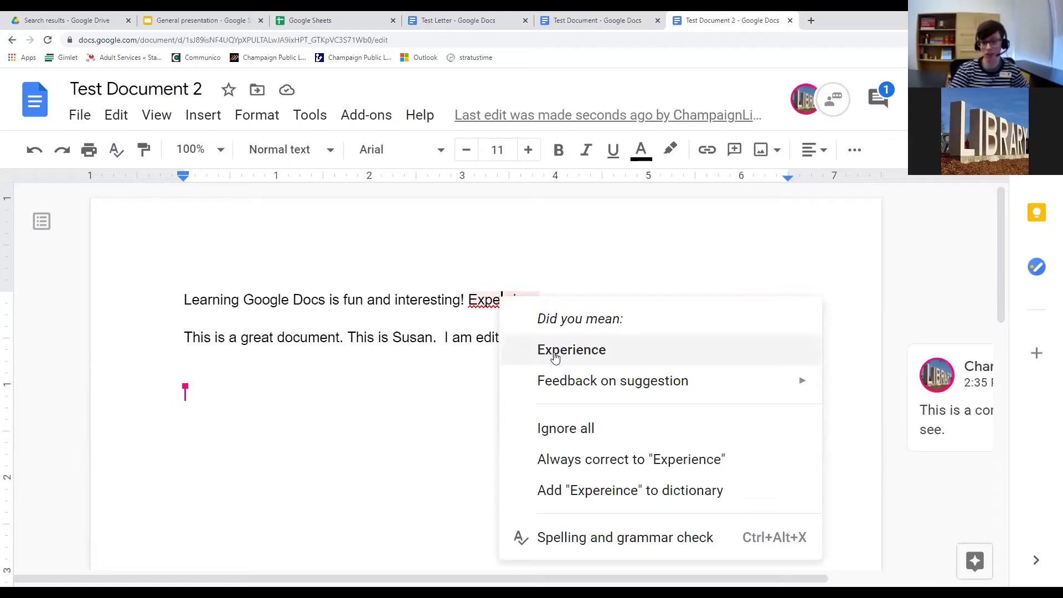
mouse_move(561, 388)
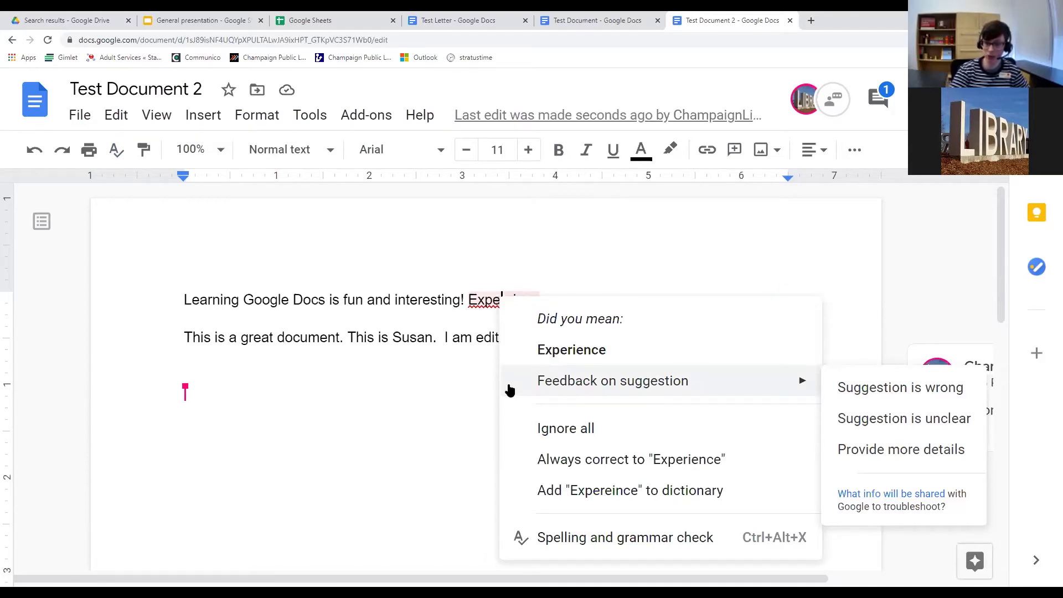
Run the spelling check and accept 'Experience' as the fix for 'Expereince'.
click(473, 320)
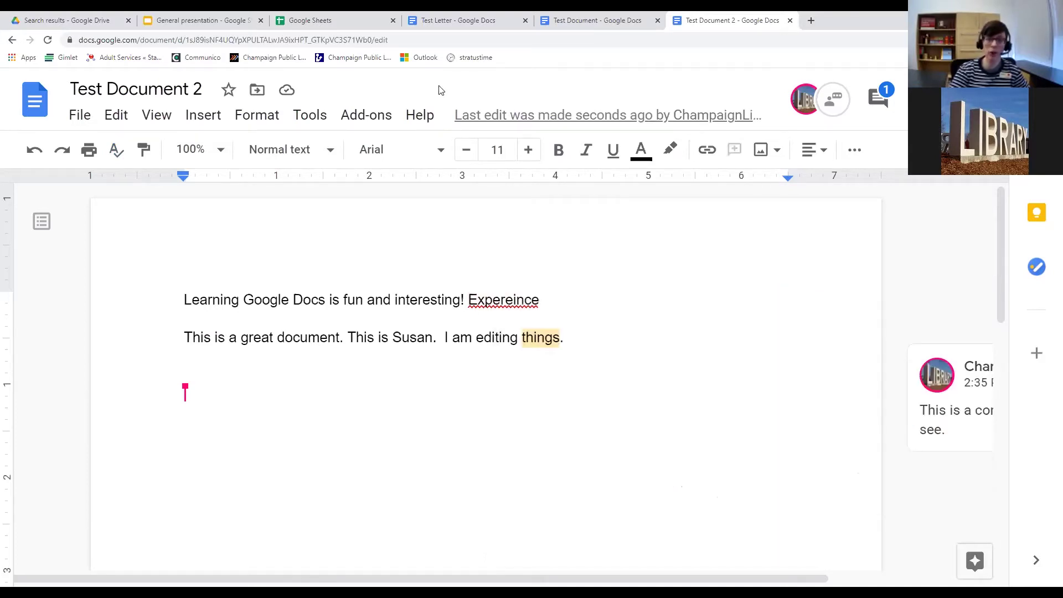
click(320, 122)
mouse_move(398, 155)
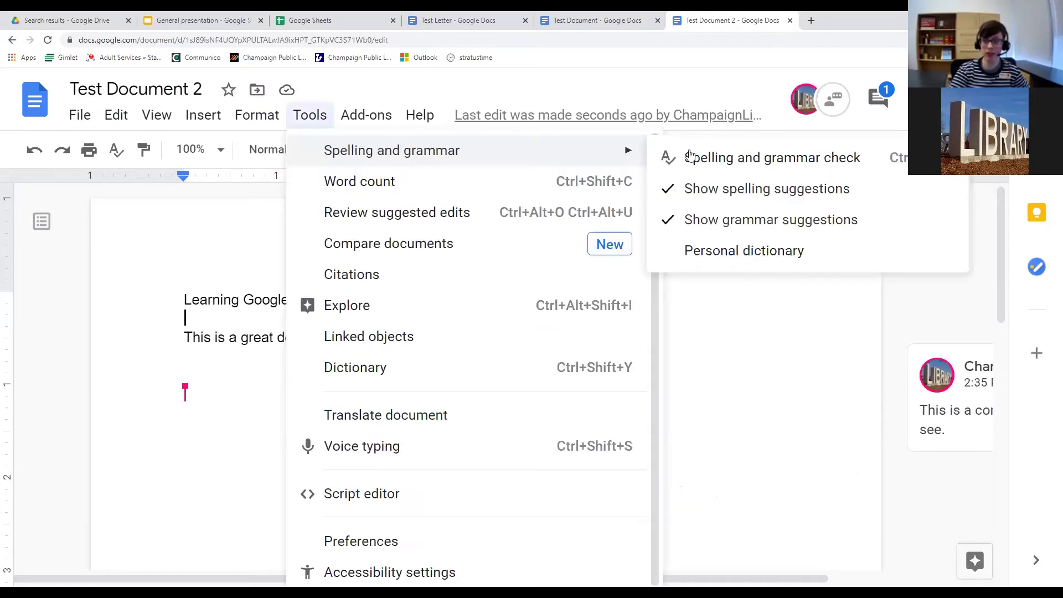
click(781, 160)
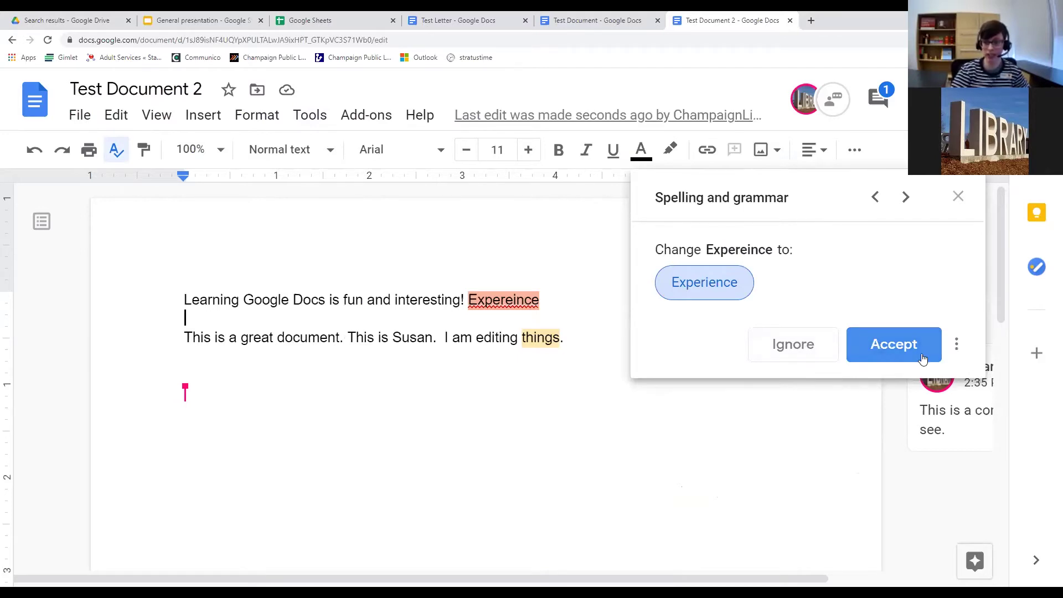
click(895, 347)
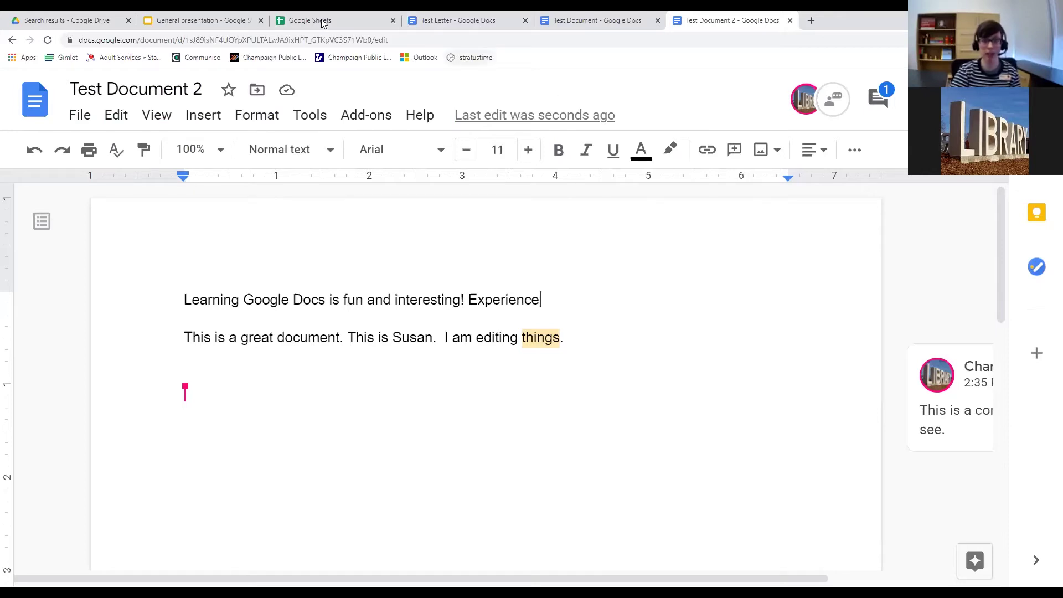
Load champaign.org in a new Chrome tab, select its web address, and return to Test Document 2.
click(810, 21)
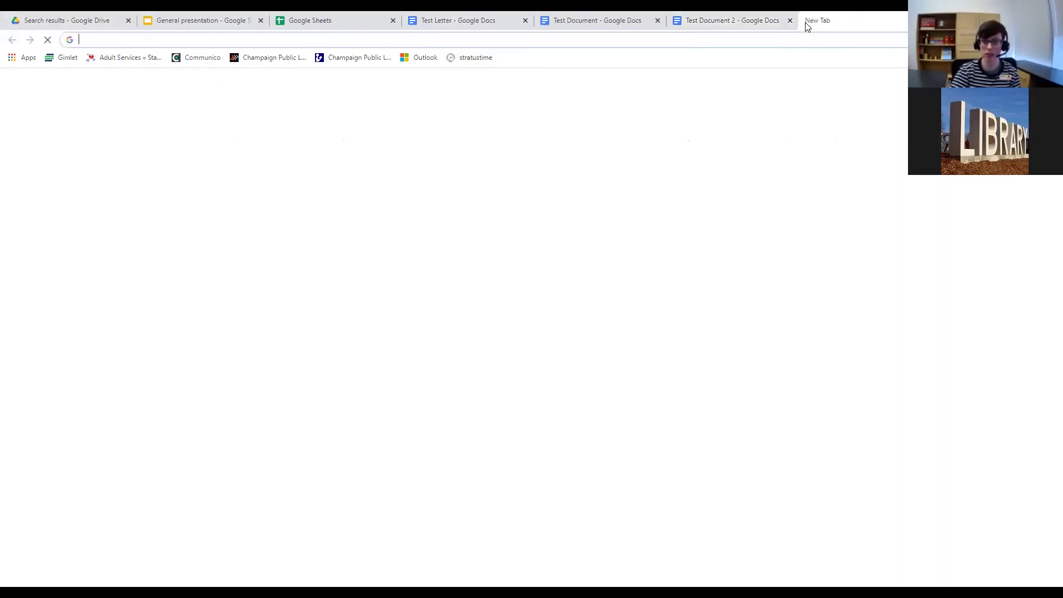
text(champaign.org)
key(Return)
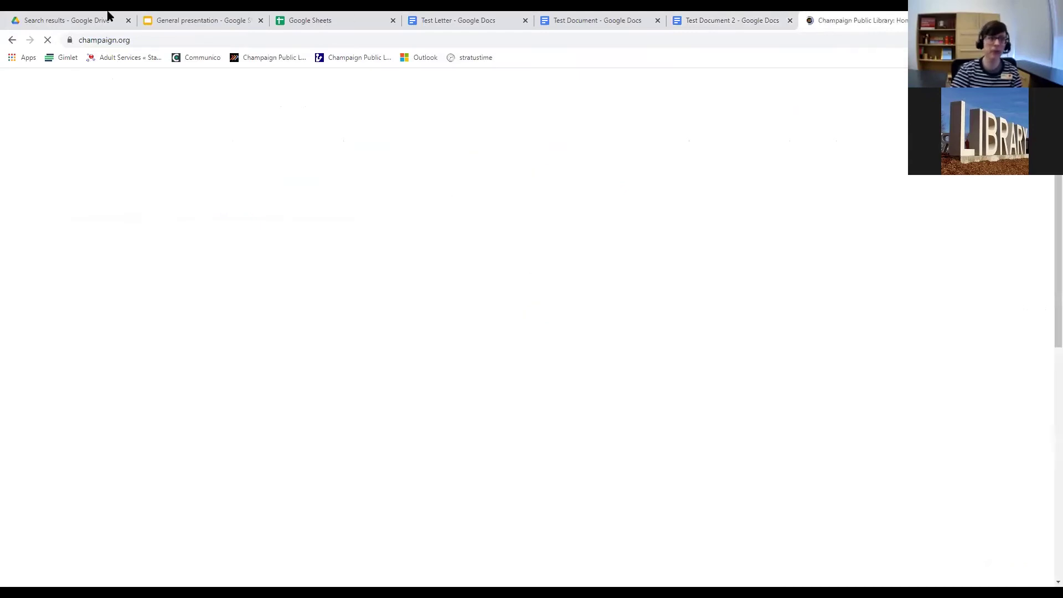
click(102, 47)
key(ctrl+c)
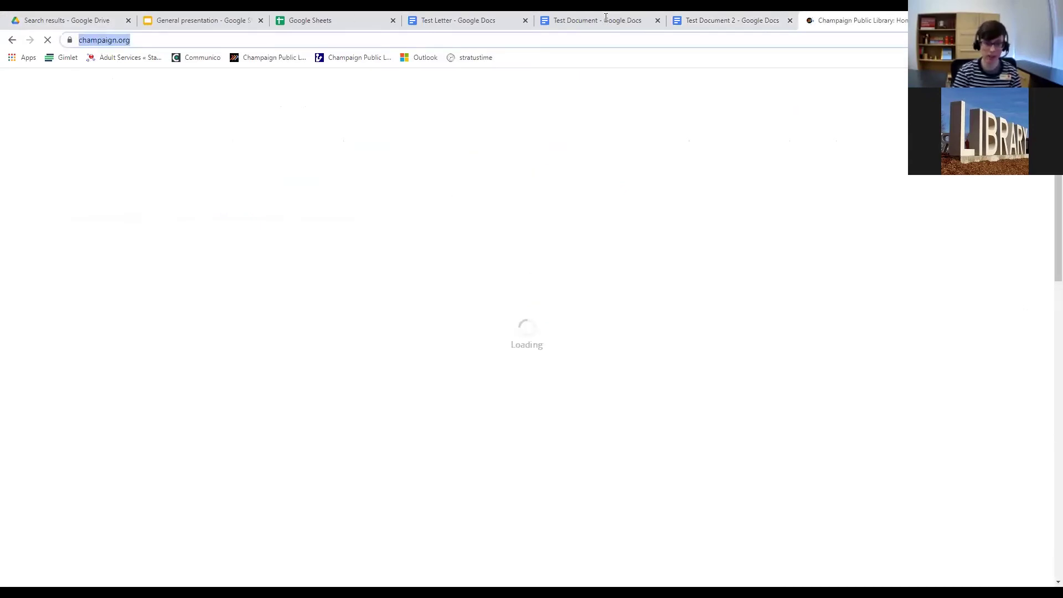
click(722, 21)
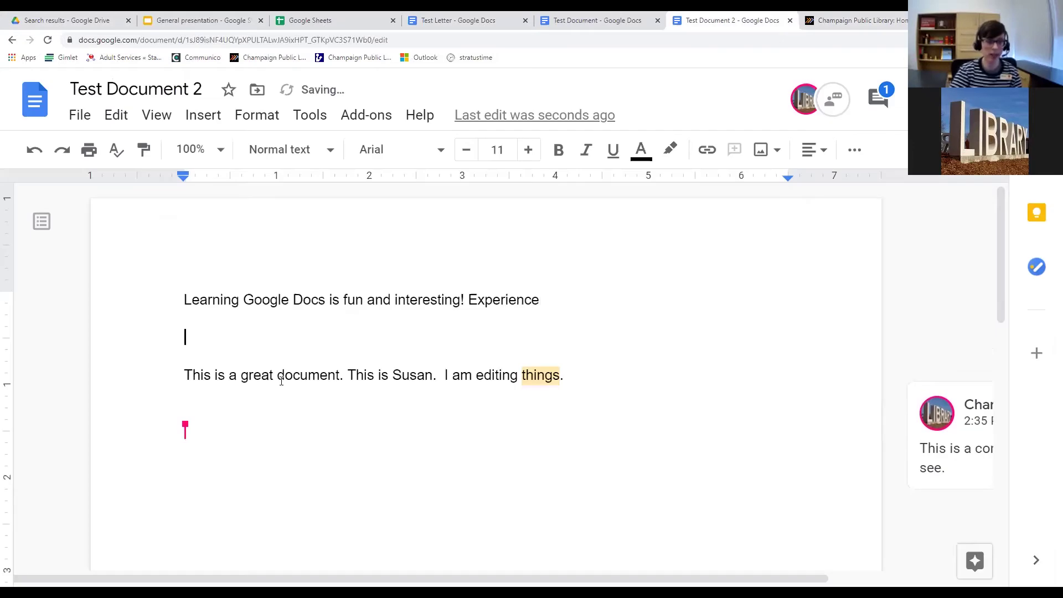
right_click(214, 341)
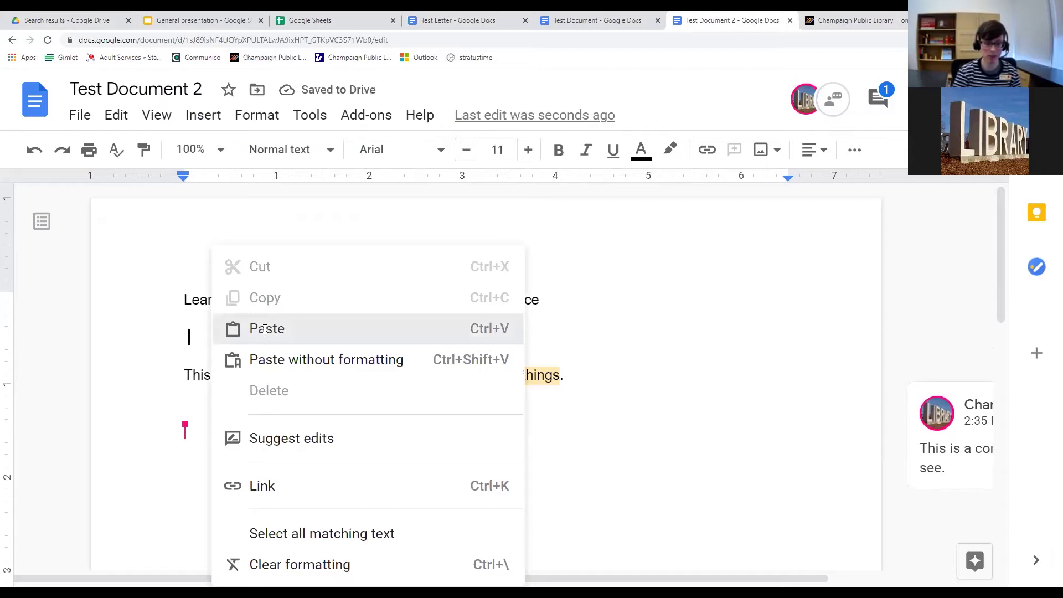
click(265, 329)
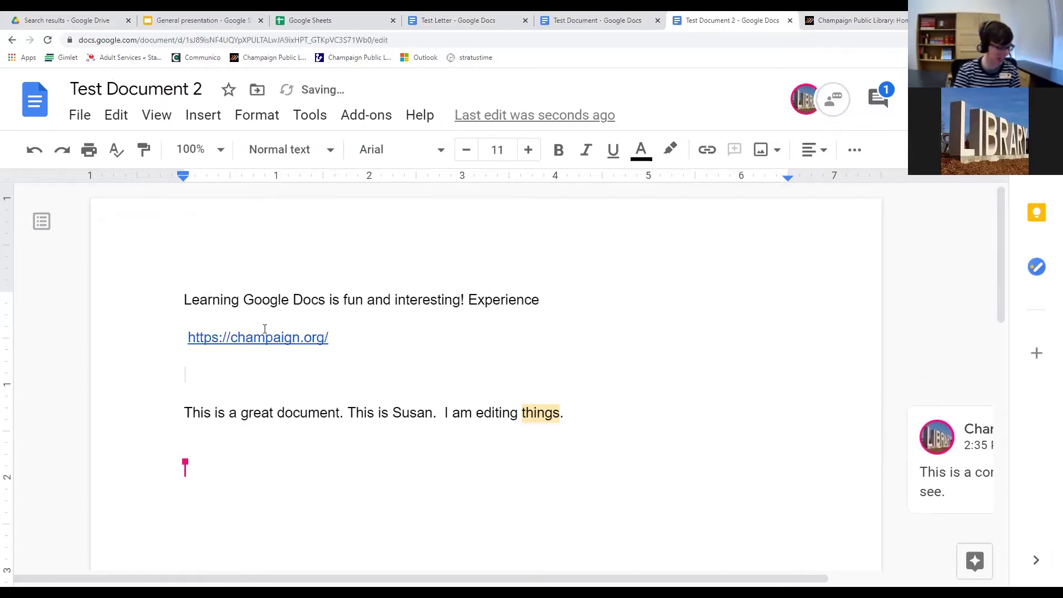
key(ctrl+v)
key(Return)
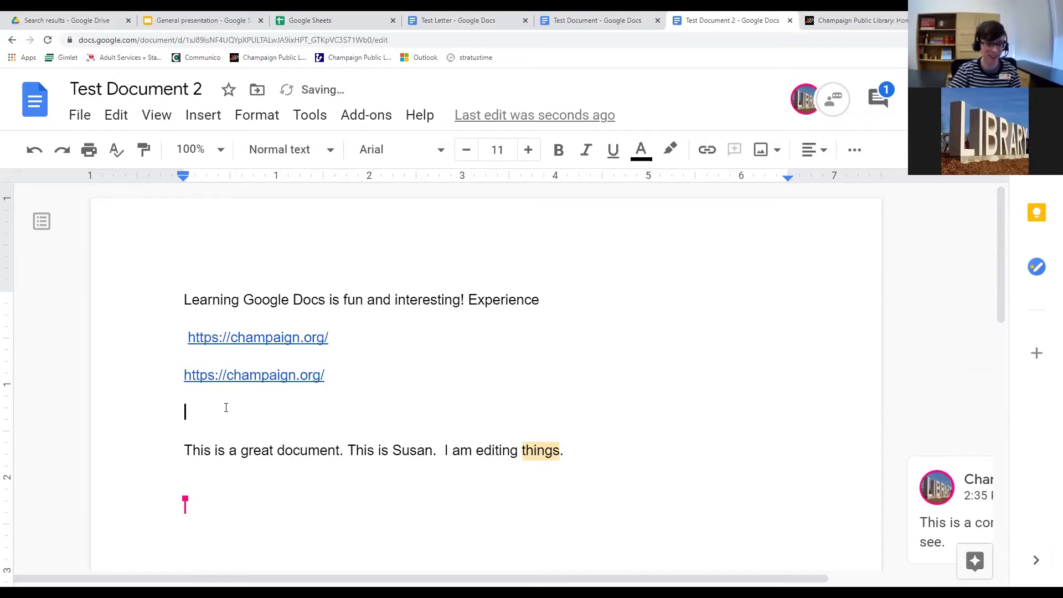
right_click(220, 410)
click(191, 416)
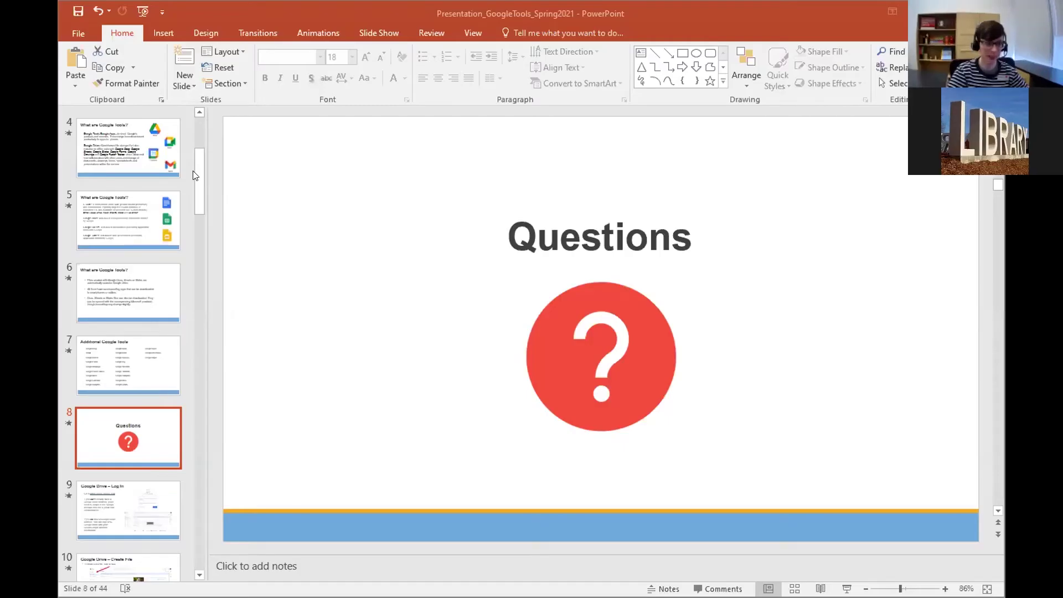
Scroll the thumbnail pane down and select slide 21, Google Docs – Copy, Cut, Paste.
mouse_move(203, 183)
mouse_down()
mouse_move(200, 264)
mouse_move(197, 185)
mouse_up()
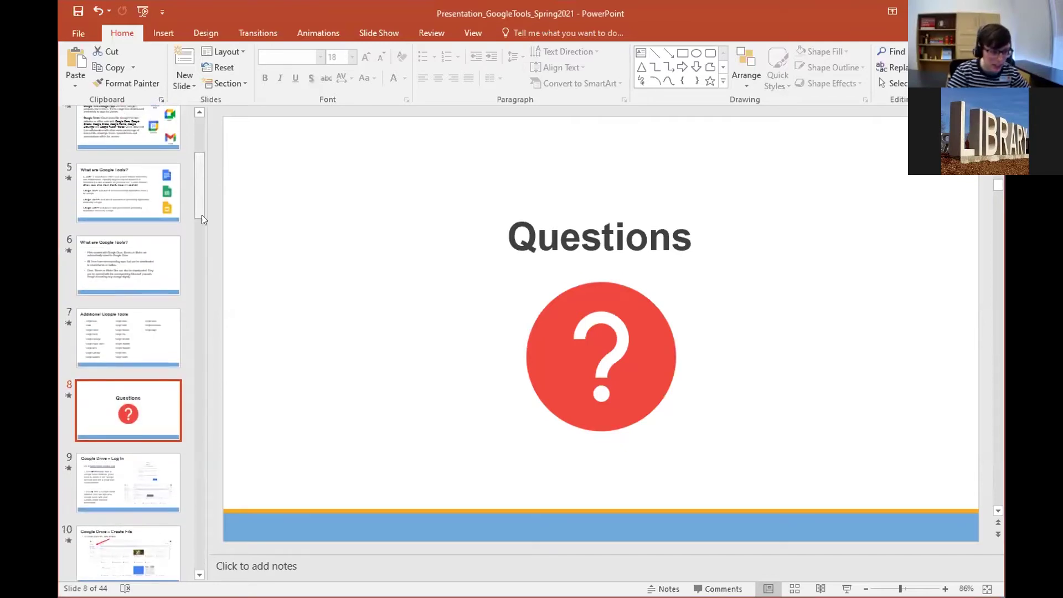
drag(204, 239, 201, 289)
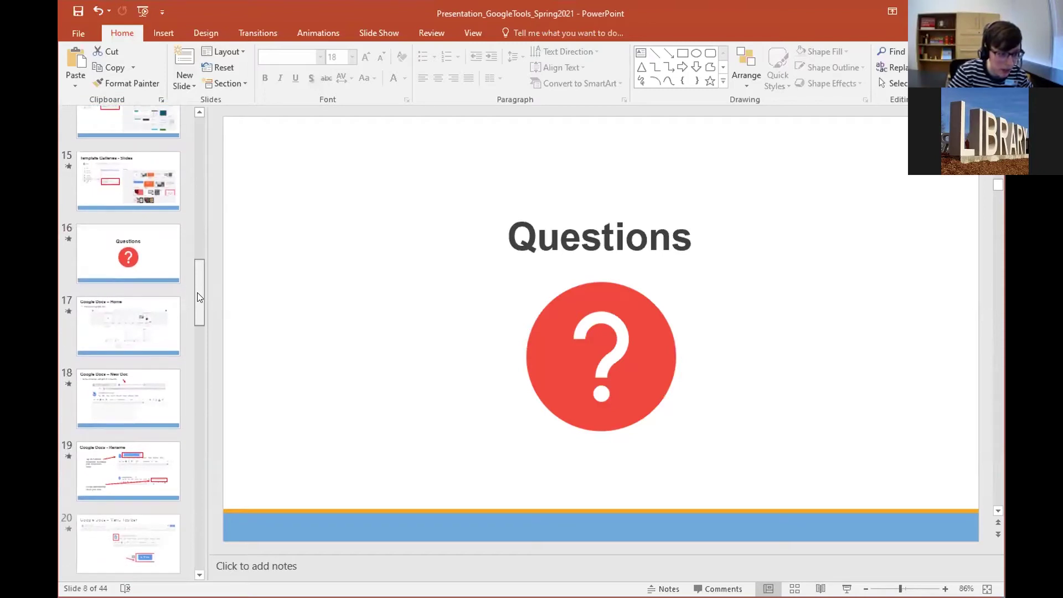
scroll(156, 302, down, 3)
click(155, 294)
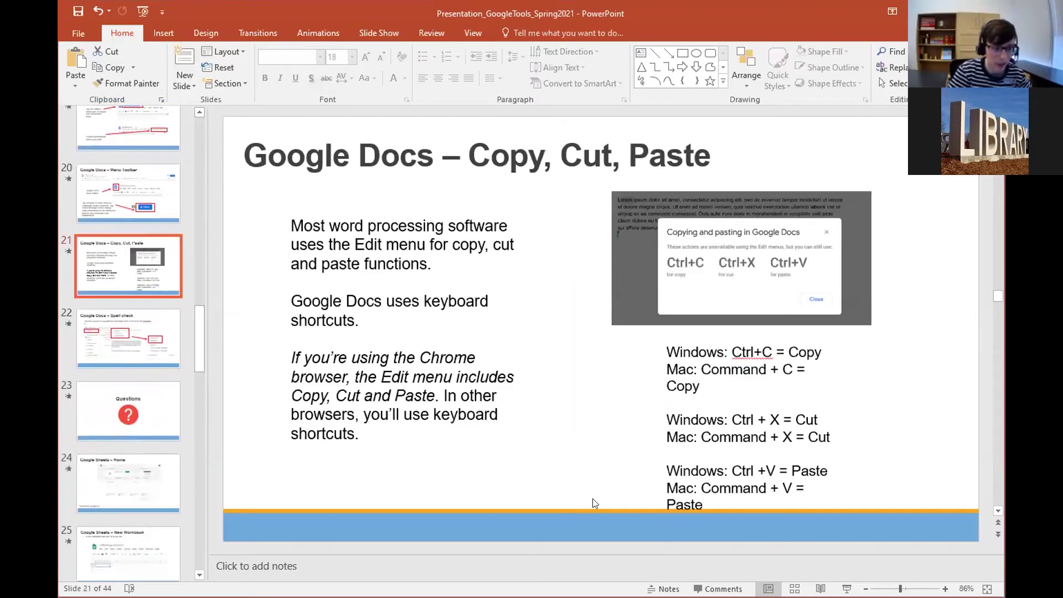
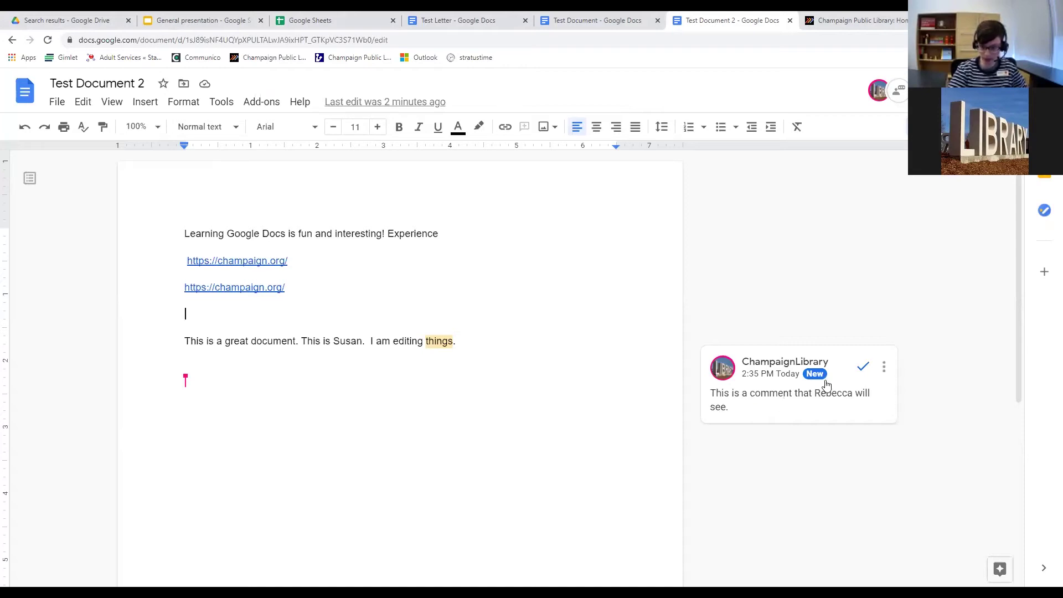
Open the Link to this comment dialog for the comment on 'things' via its More options menu.
click(778, 410)
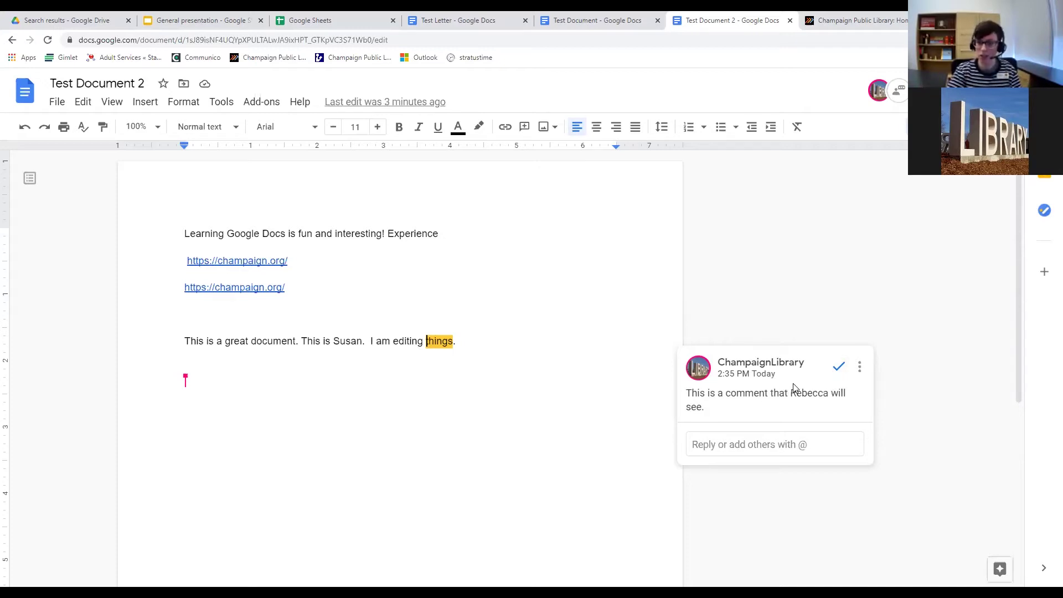
click(734, 428)
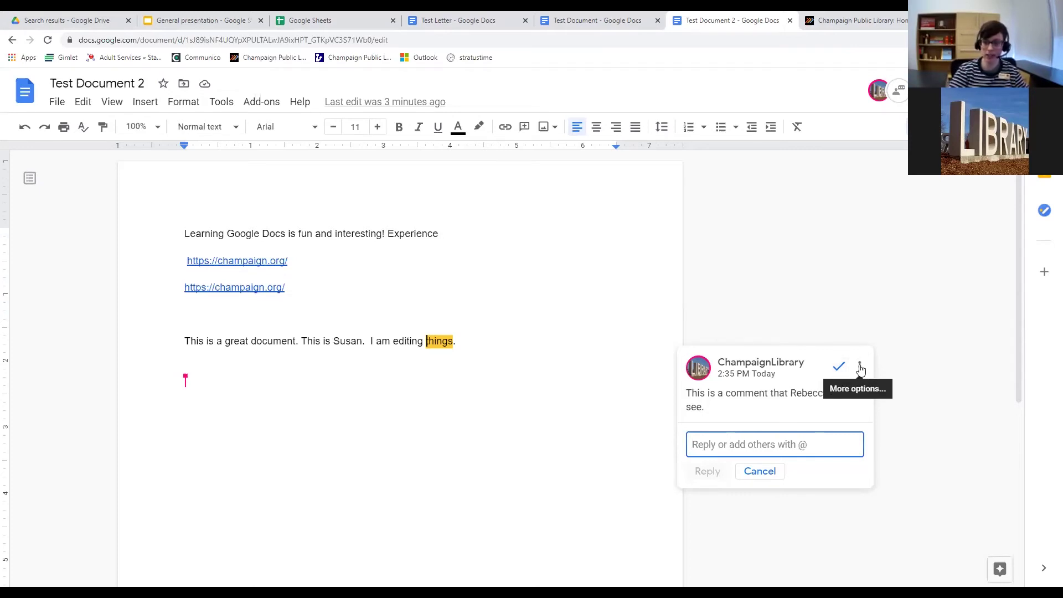
click(860, 367)
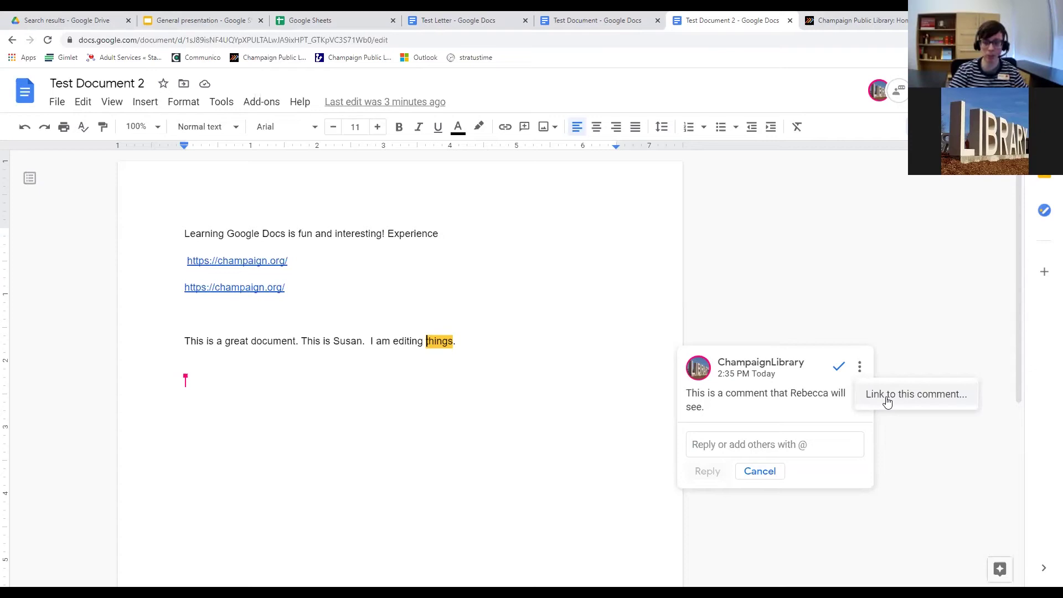
click(889, 396)
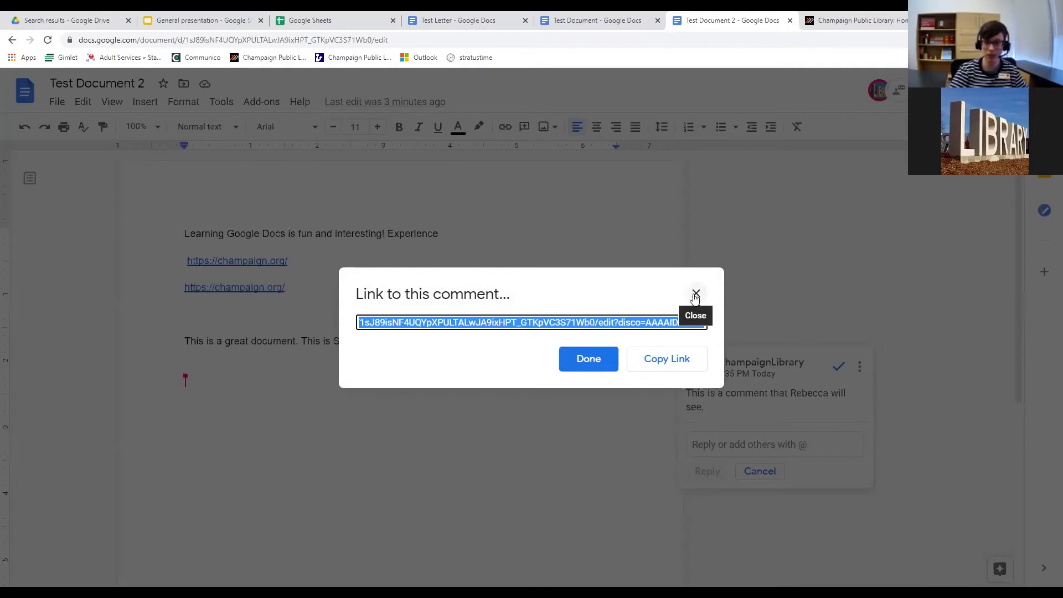
Close the comment link dialog and look through the Tools and Insert menus without choosing anything.
click(585, 365)
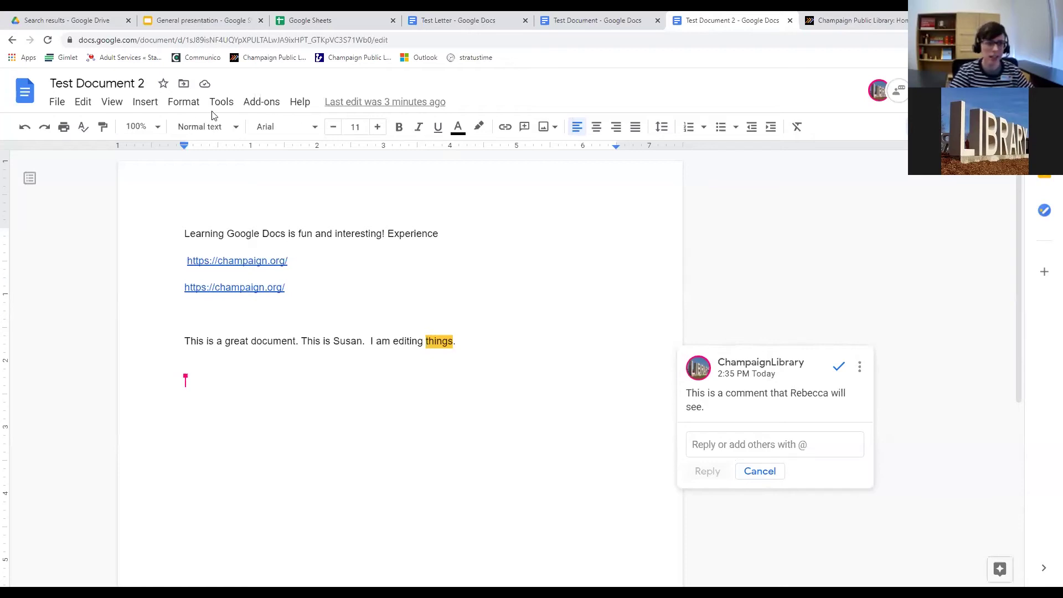
click(224, 105)
click(225, 108)
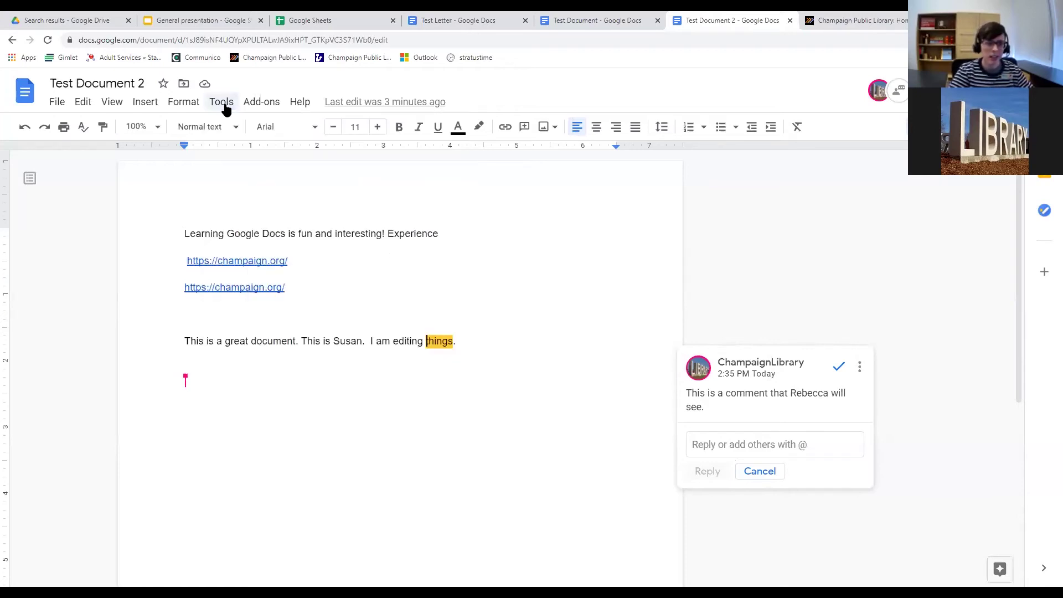
click(154, 106)
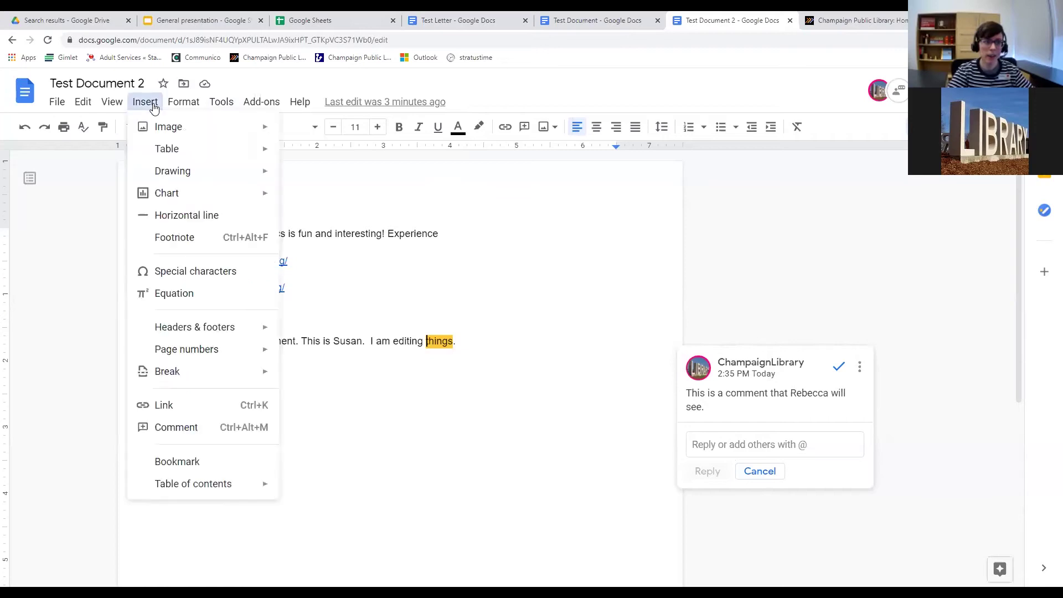
click(154, 107)
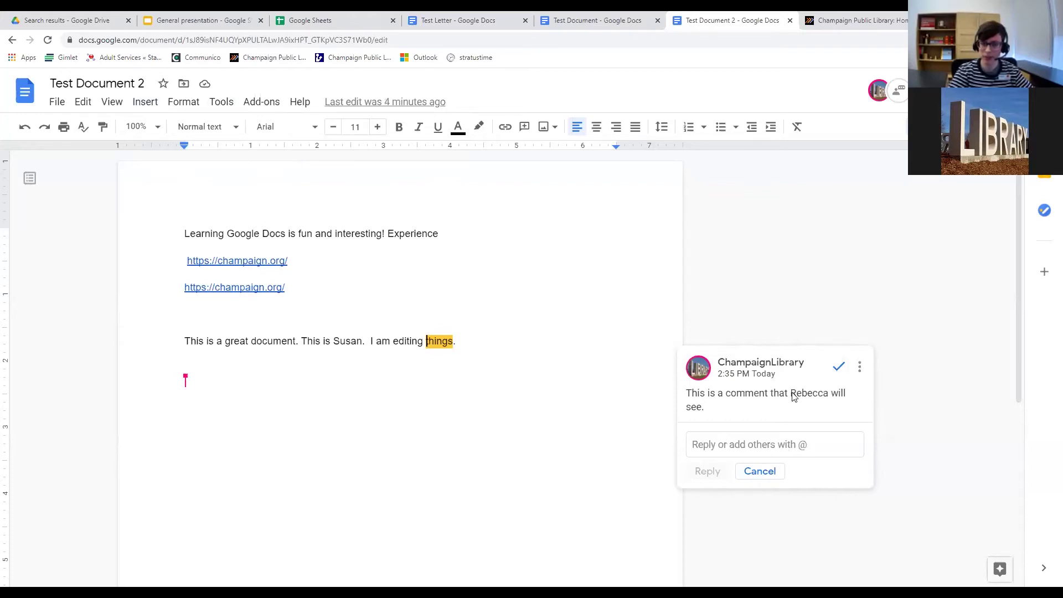
Select the first sentence, 'Learning Google Docs is fun and interesting!'.
mouse_move(824, 370)
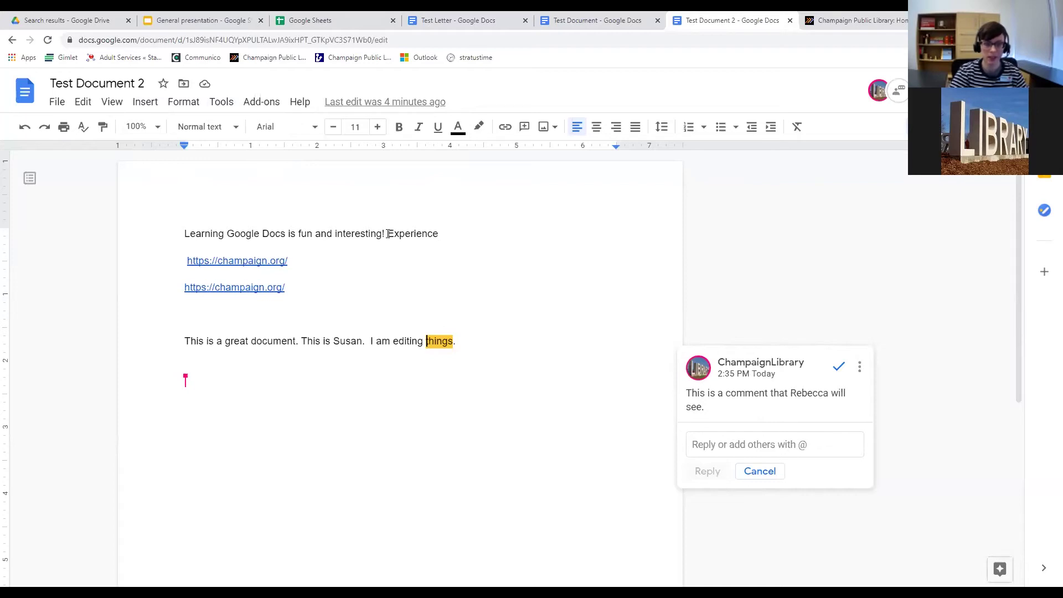
double_click(437, 234)
click(446, 238)
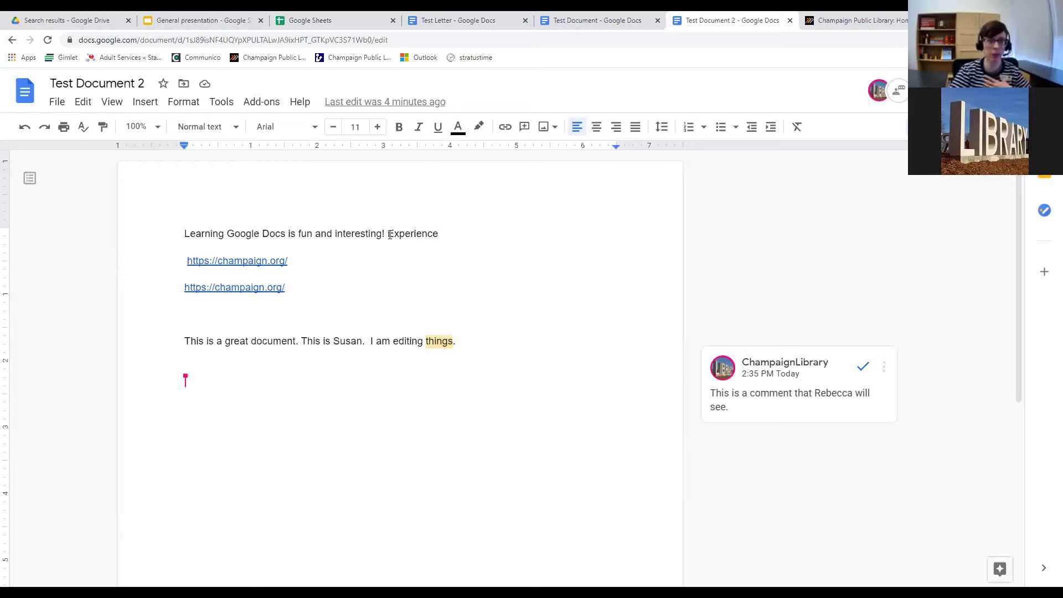
drag(389, 234, 438, 235)
click(431, 243)
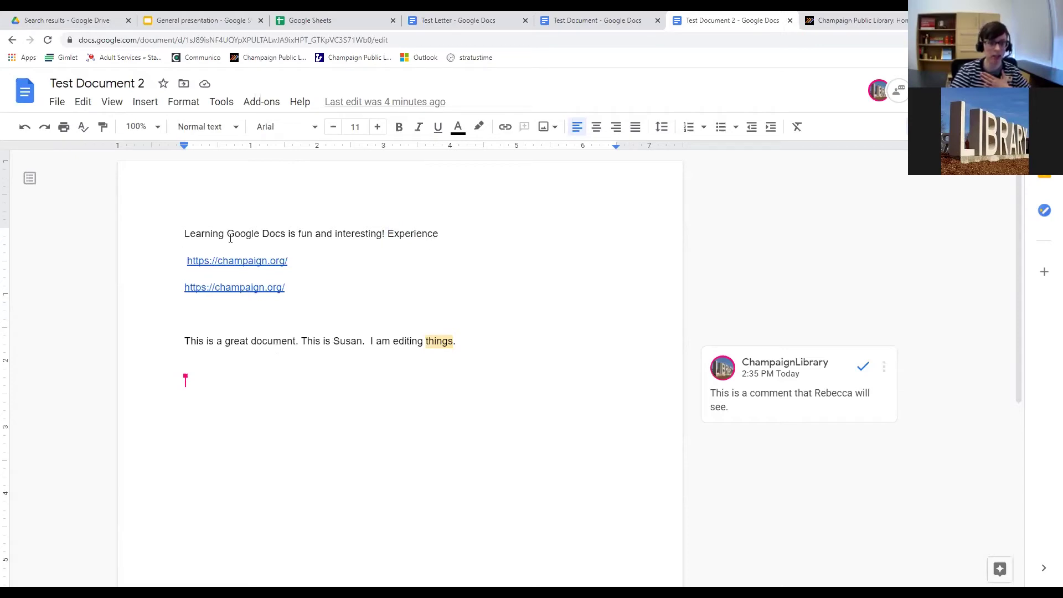
drag(289, 237, 386, 234)
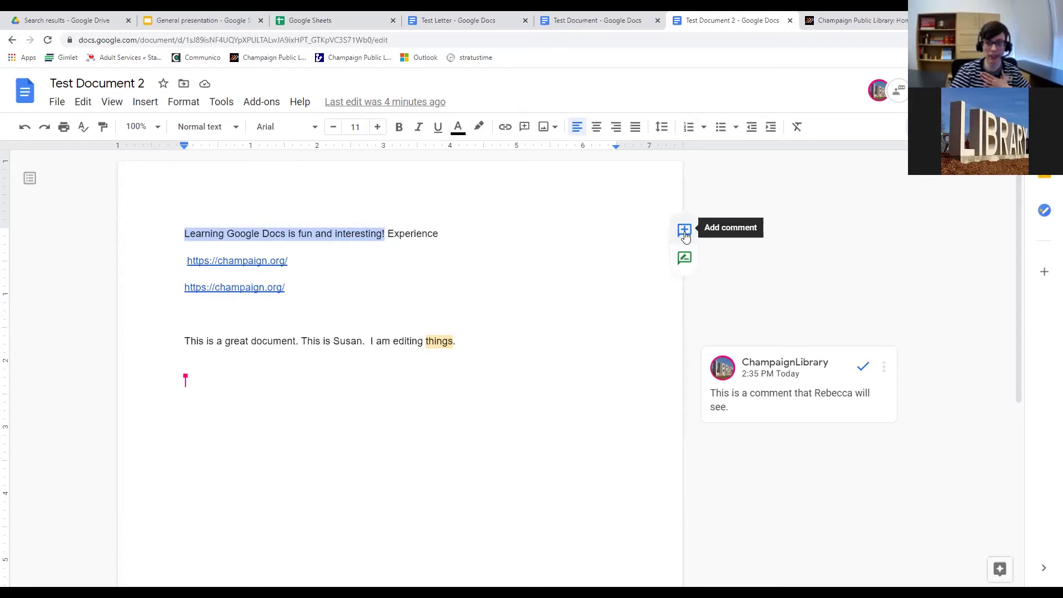
Add the comment 'I think its super fun and I want to learn more!' to the opening sentence.
click(252, 233)
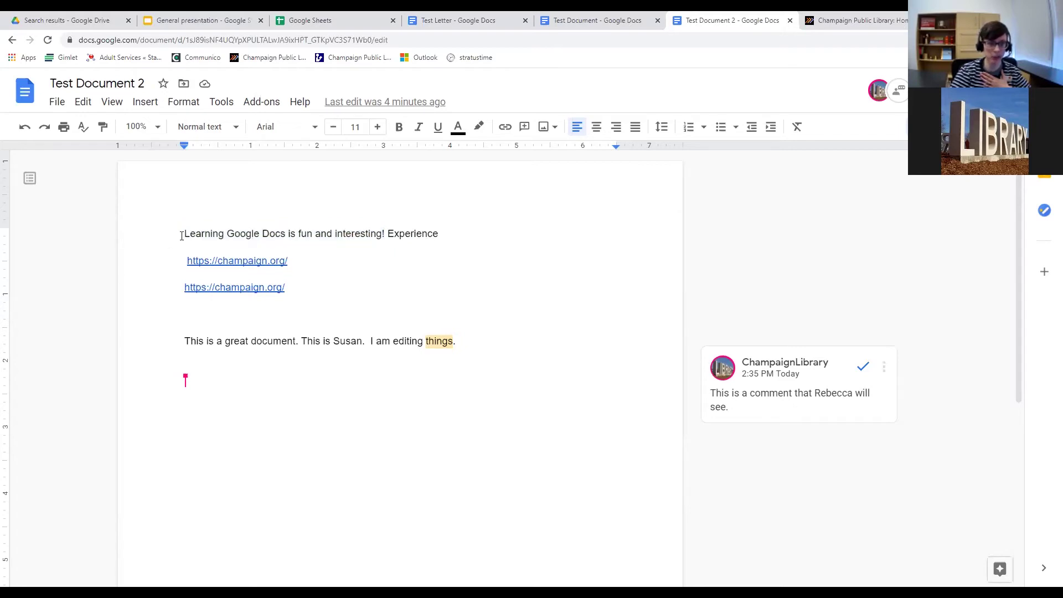
drag(185, 233, 381, 243)
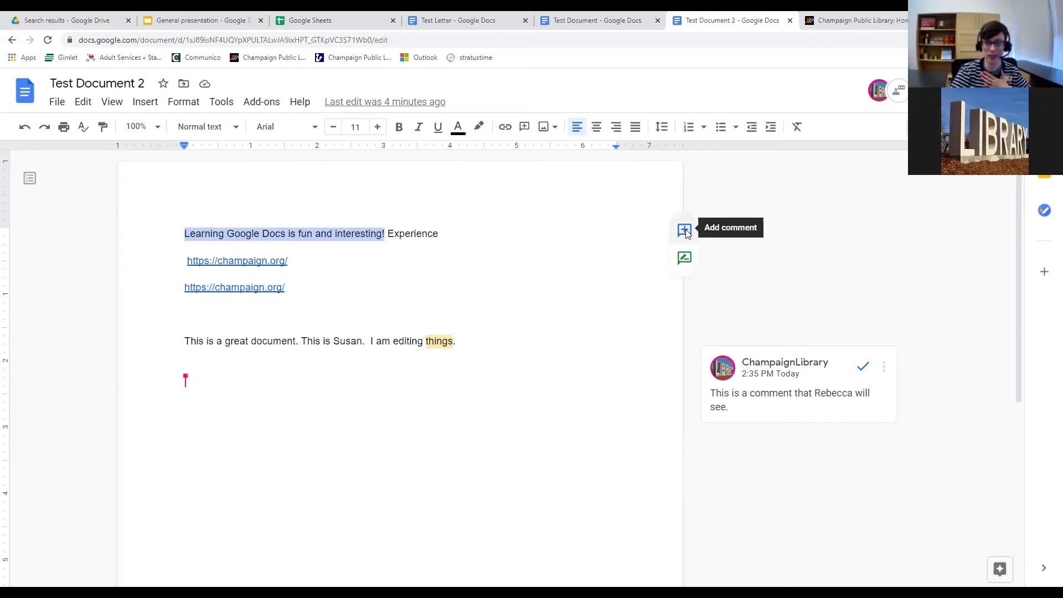
click(685, 231)
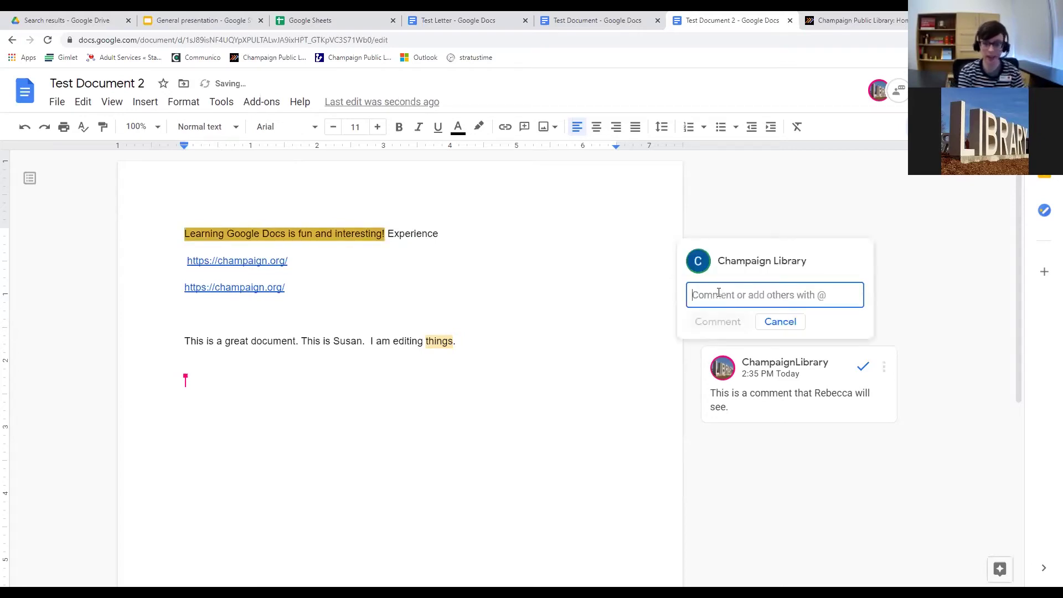
text(I think its)
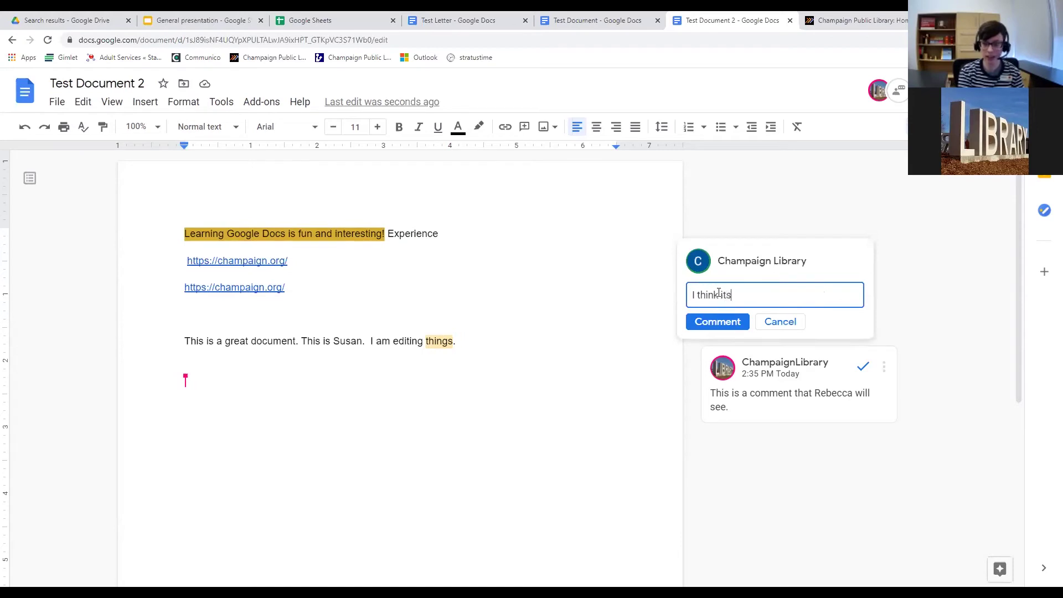
text( s)
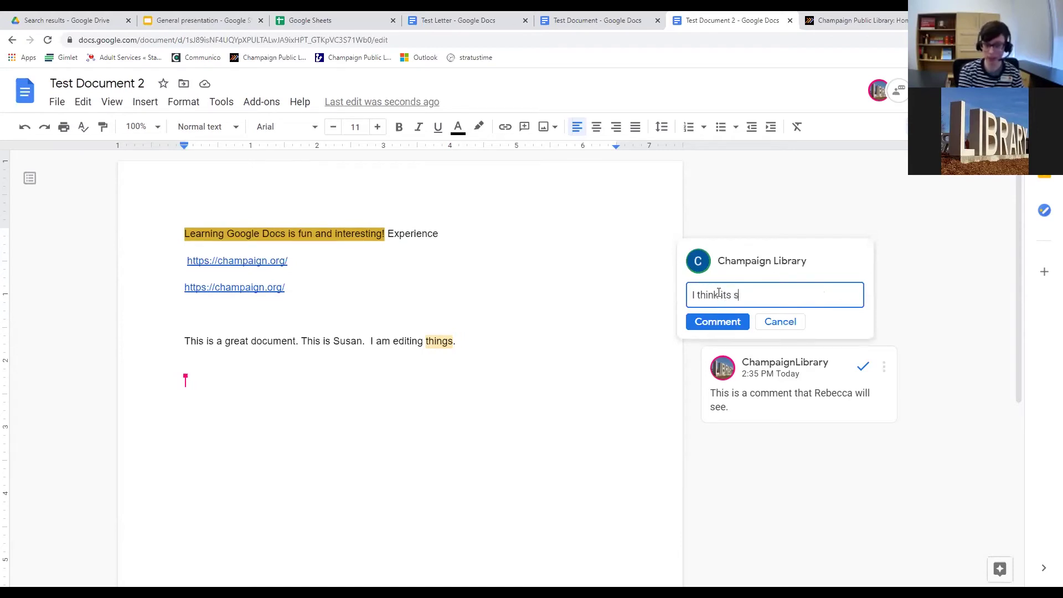
text(uper fun and )
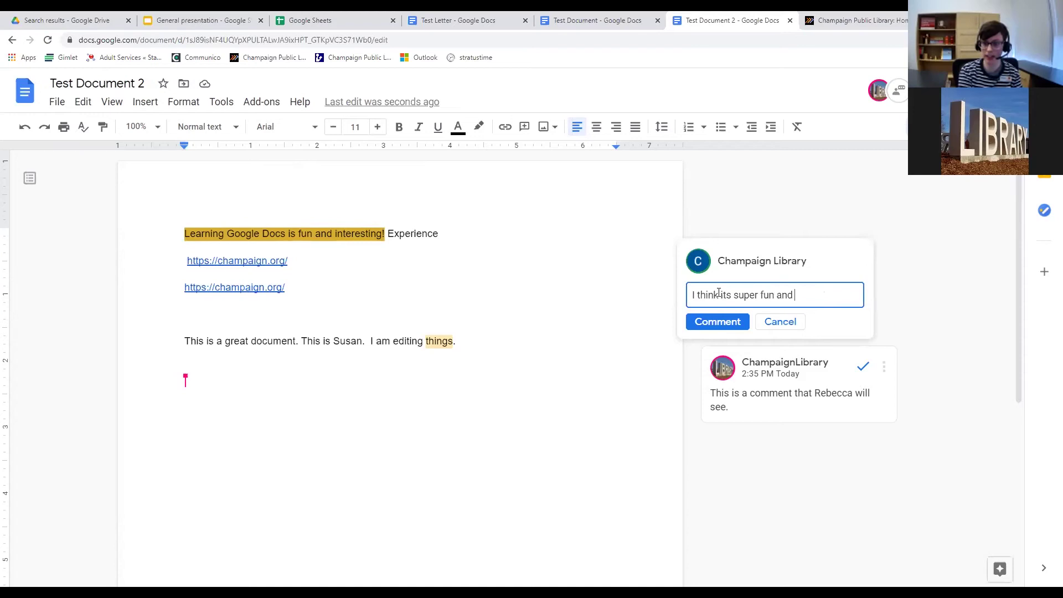
text(I wa)
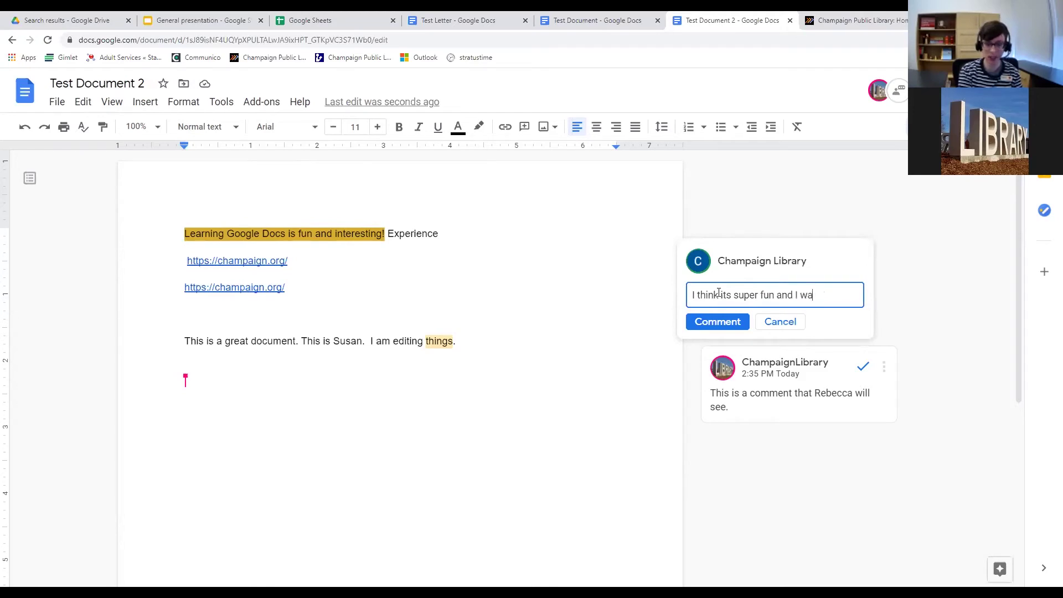
text(nt to learn more!)
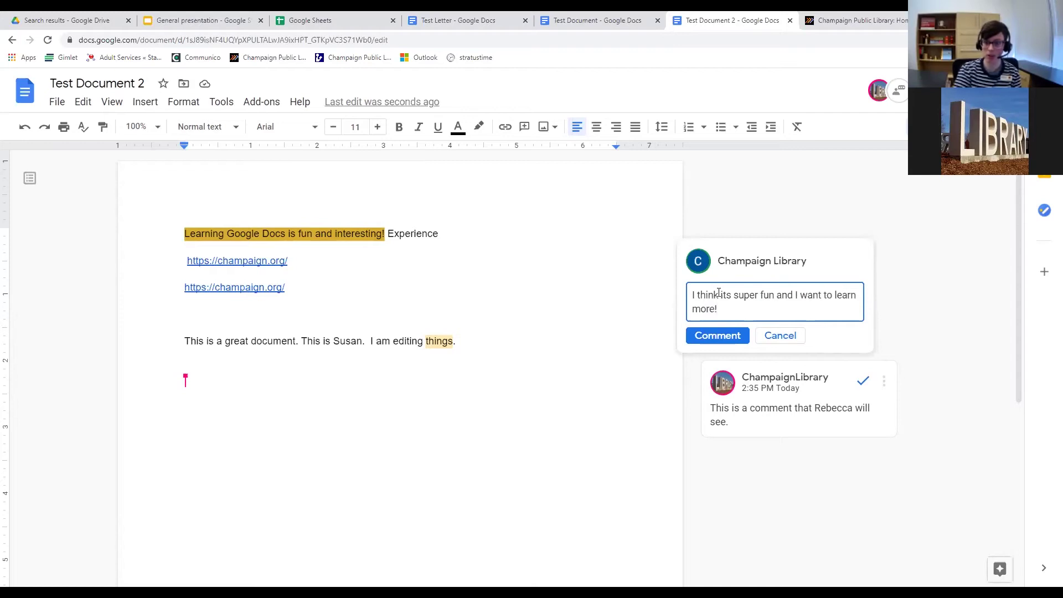
click(715, 340)
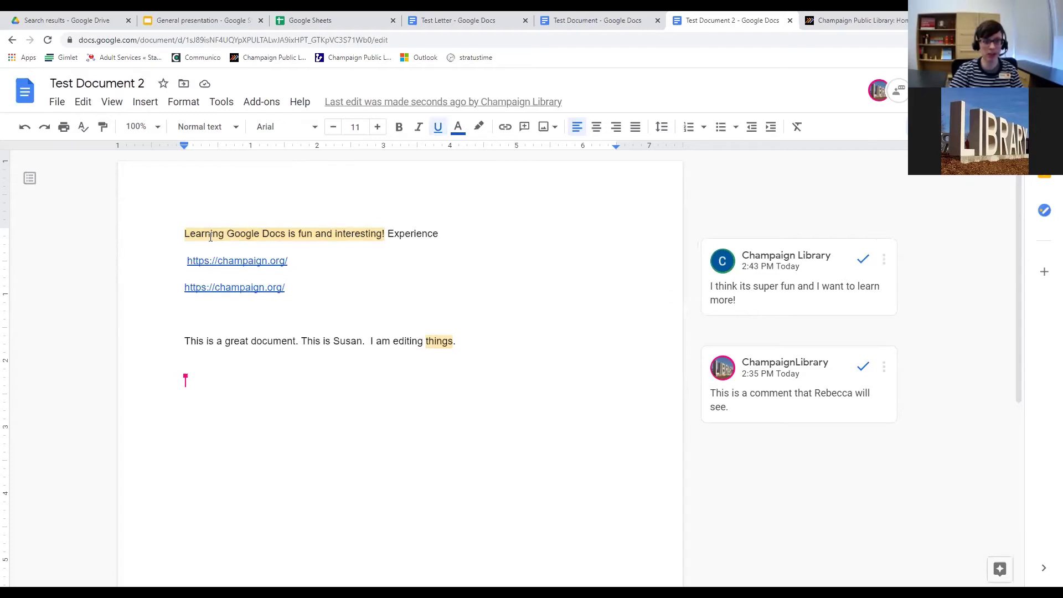
Switch between the comment on 'things' and the comment on the first sentence.
click(443, 341)
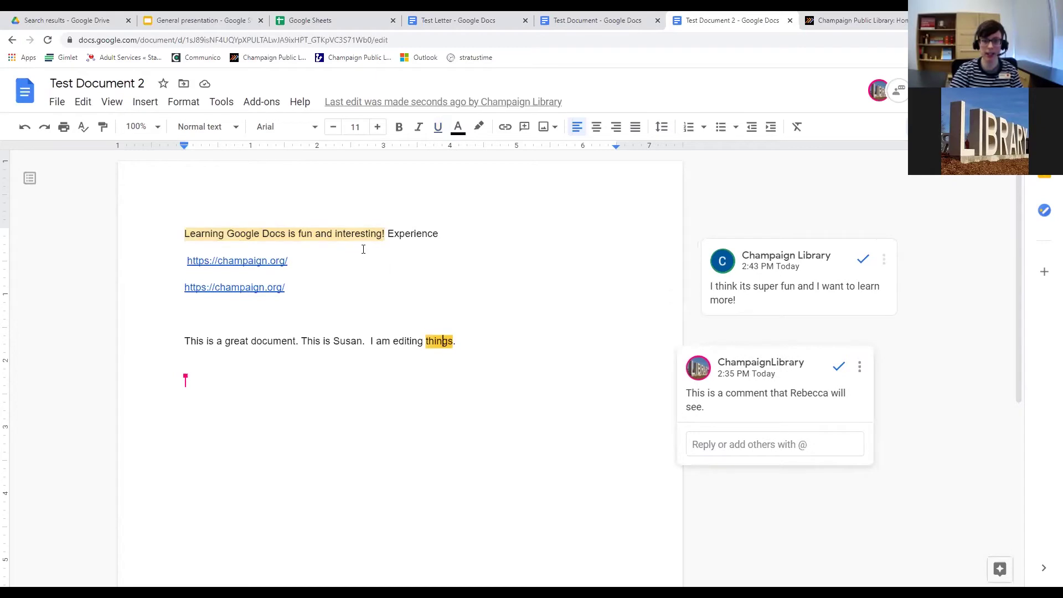
click(352, 235)
click(444, 341)
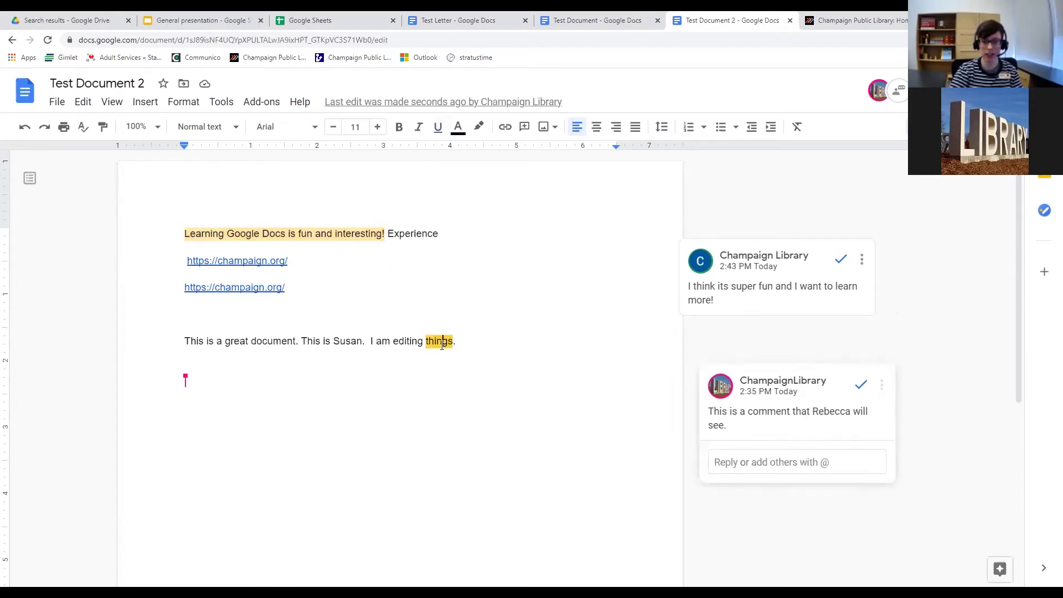
click(353, 235)
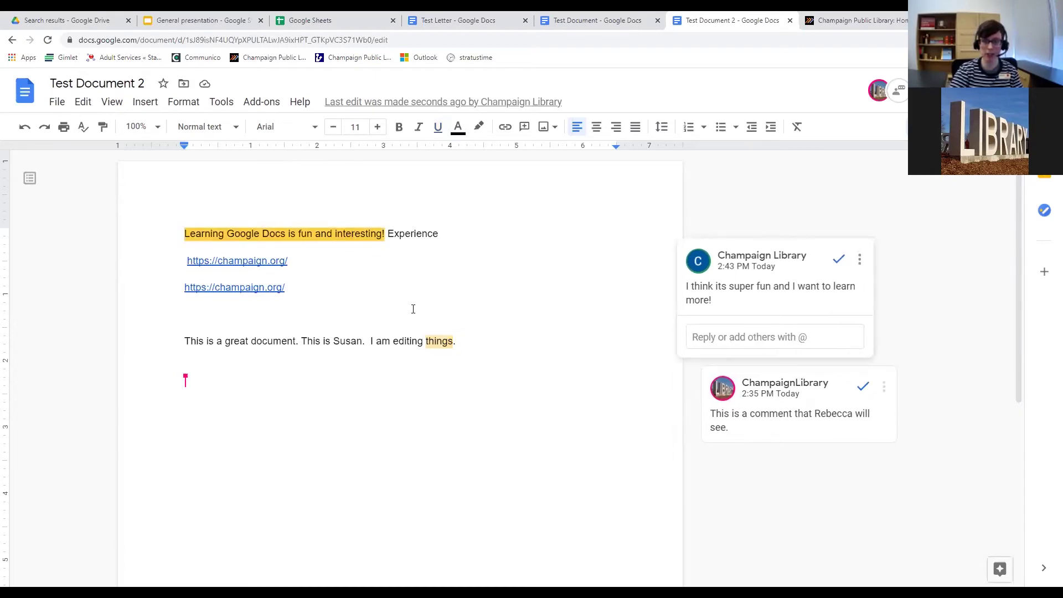
click(438, 340)
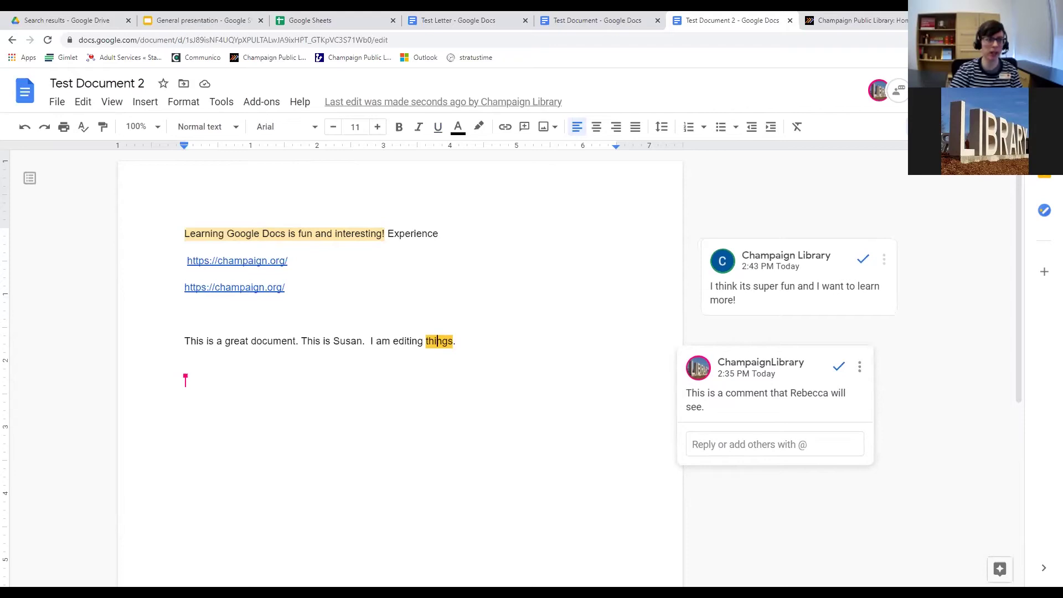
Browse the menu bar menus without choosing anything, then open the comment history.
click(110, 102)
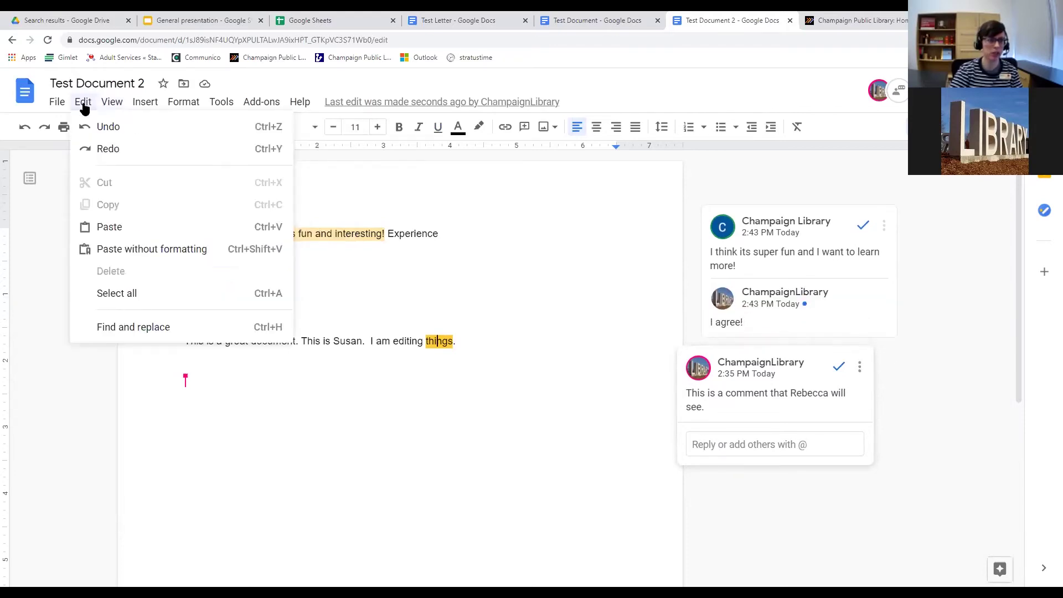
mouse_move(264, 106)
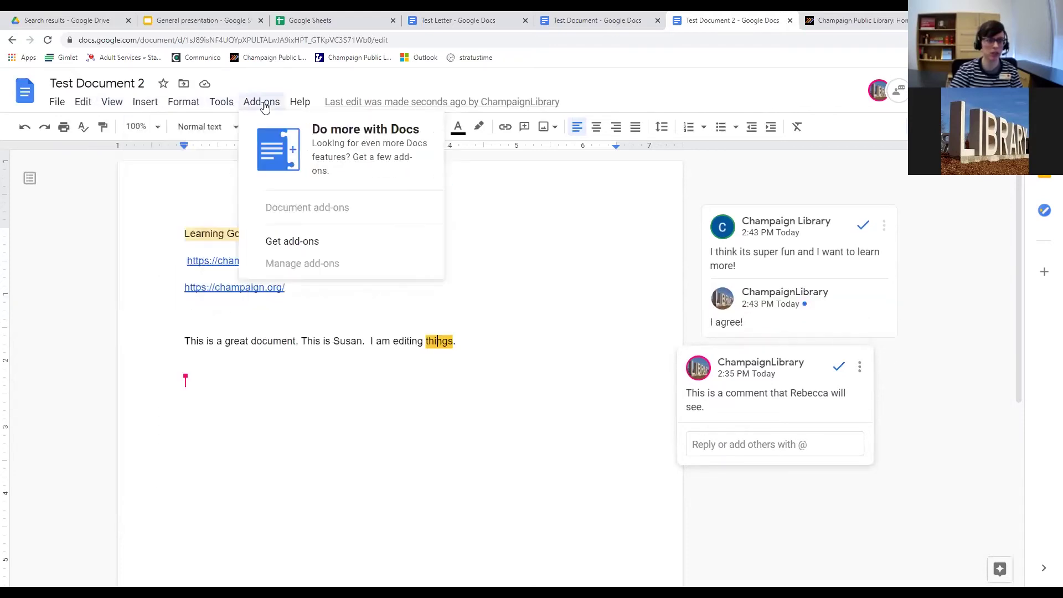
mouse_move(226, 108)
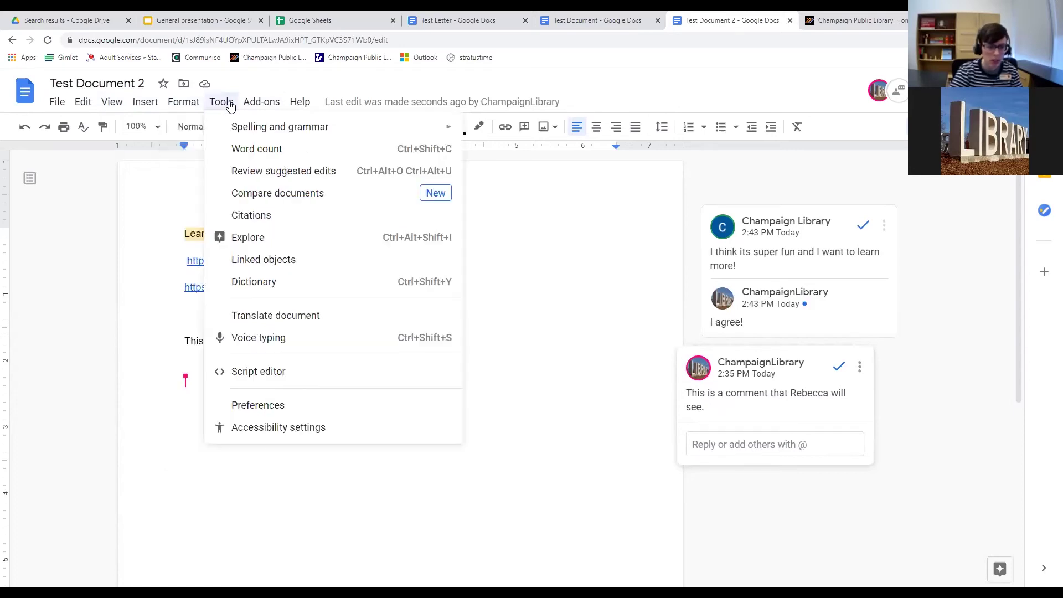
click(571, 103)
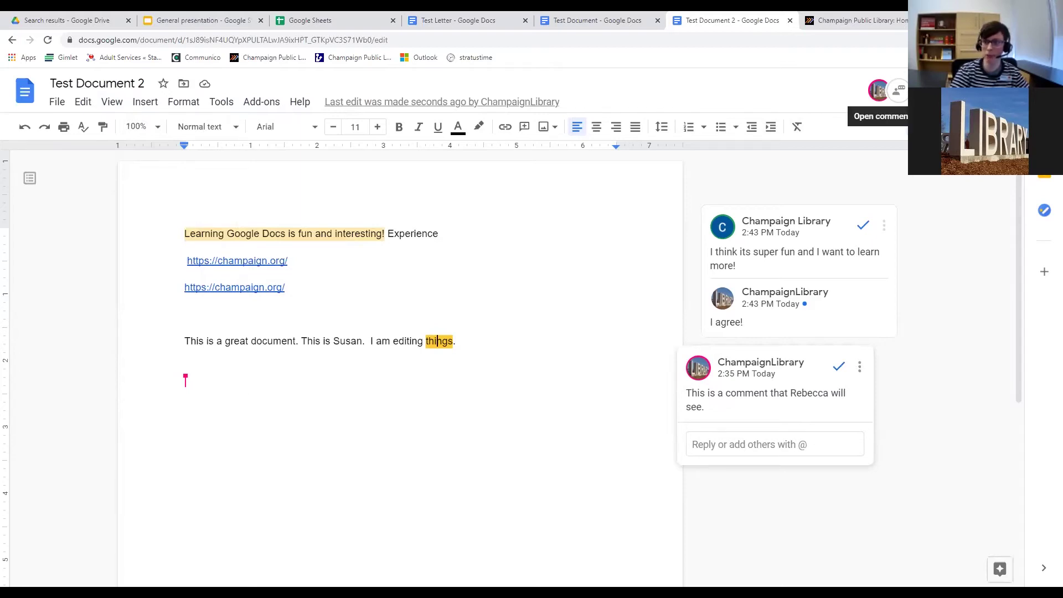
click(898, 90)
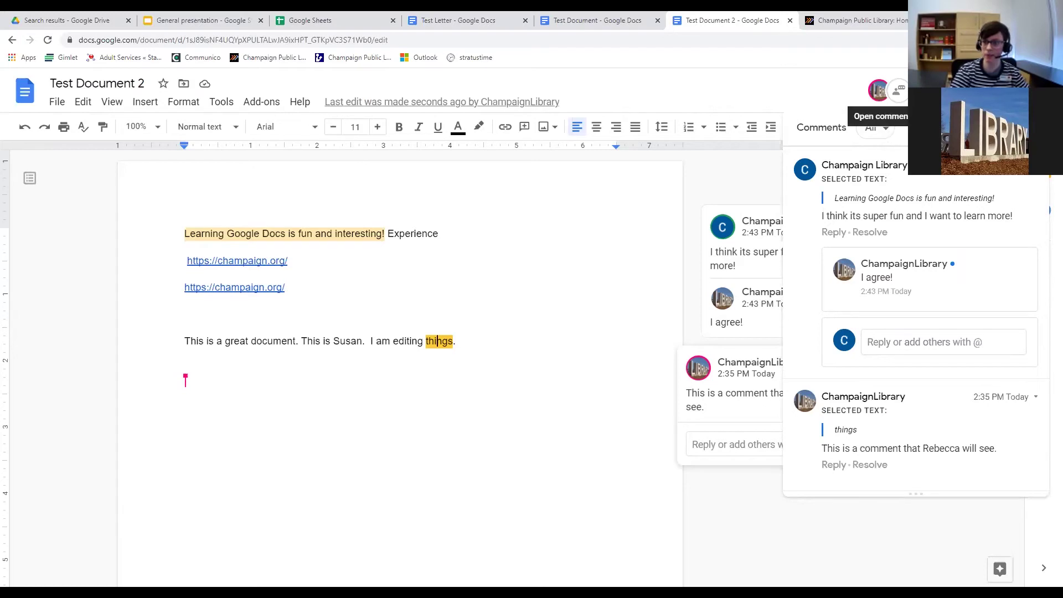
Close the comment history and resolve the comments on the first sentence and on 'things'.
click(898, 90)
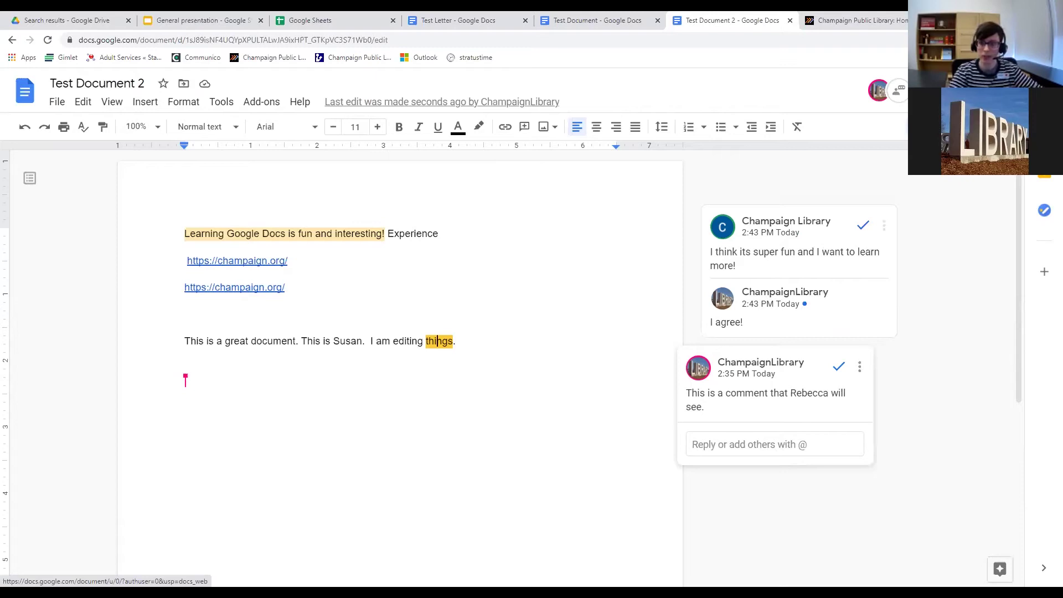
click(863, 225)
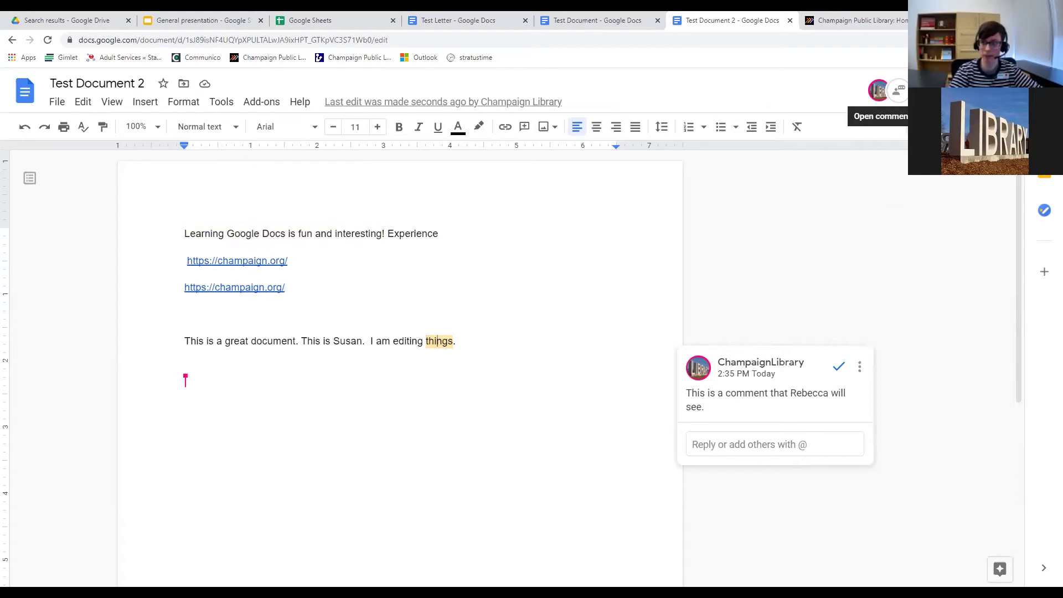
click(839, 366)
Re-open the first-sentence comment from the comment history and resolve it again.
click(898, 90)
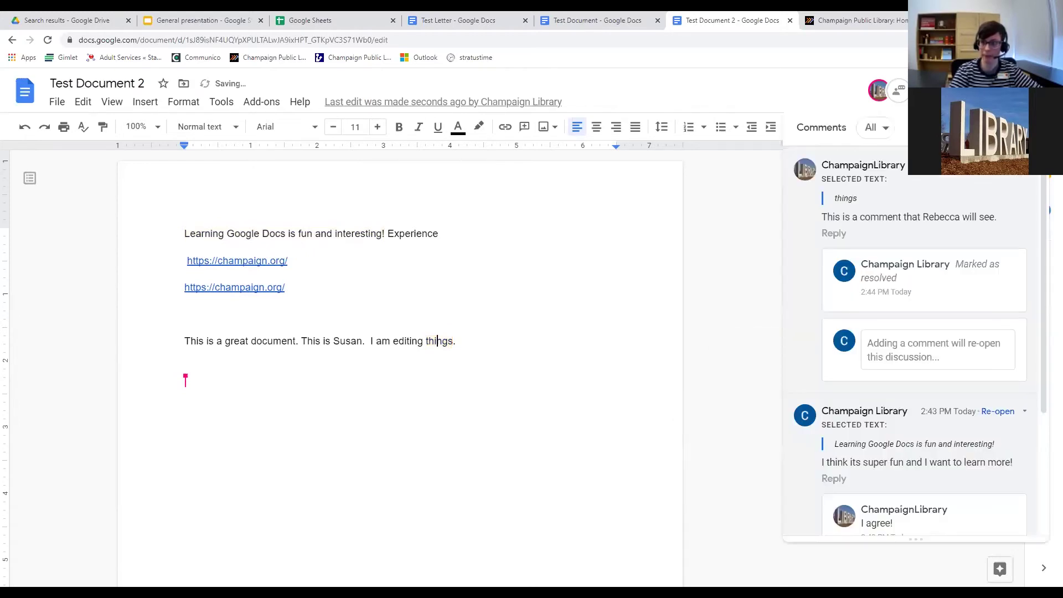
scroll(933, 263, down, 3)
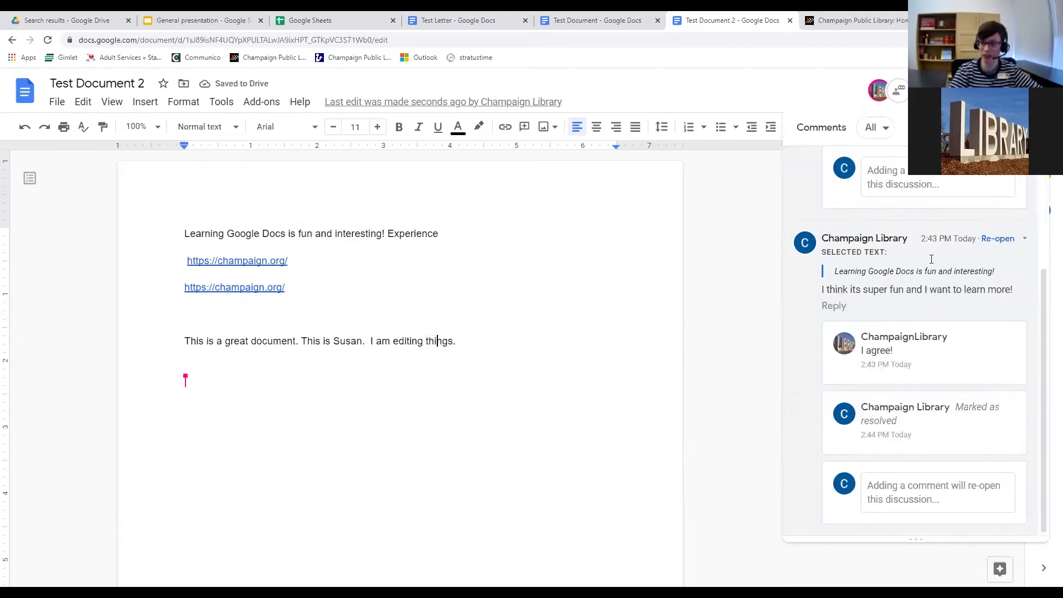
click(998, 239)
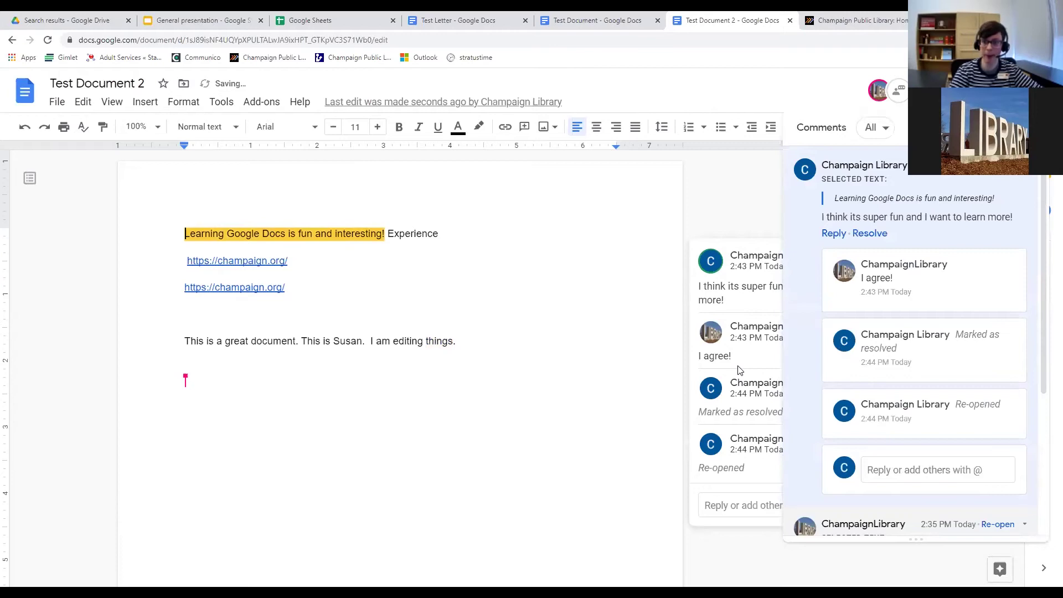
click(777, 200)
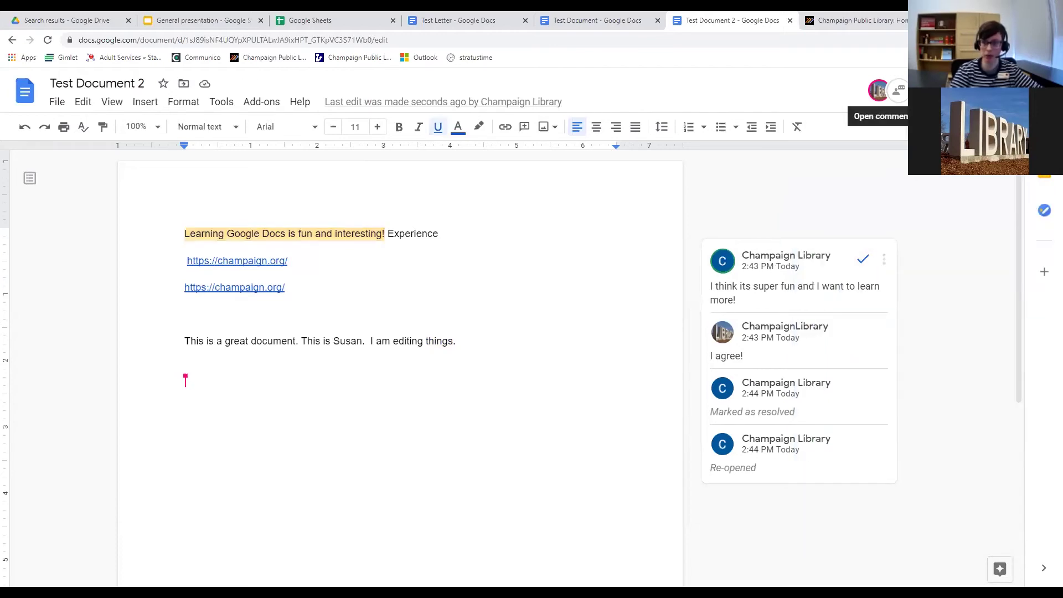
click(859, 262)
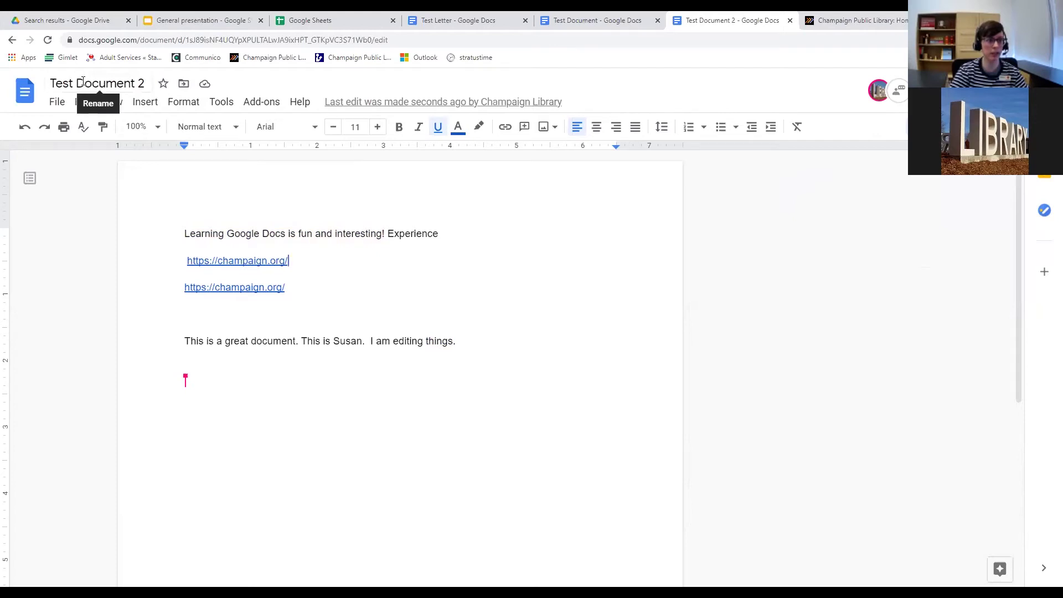
Go to the Docs home page and scroll through its templates and recent documents.
click(25, 95)
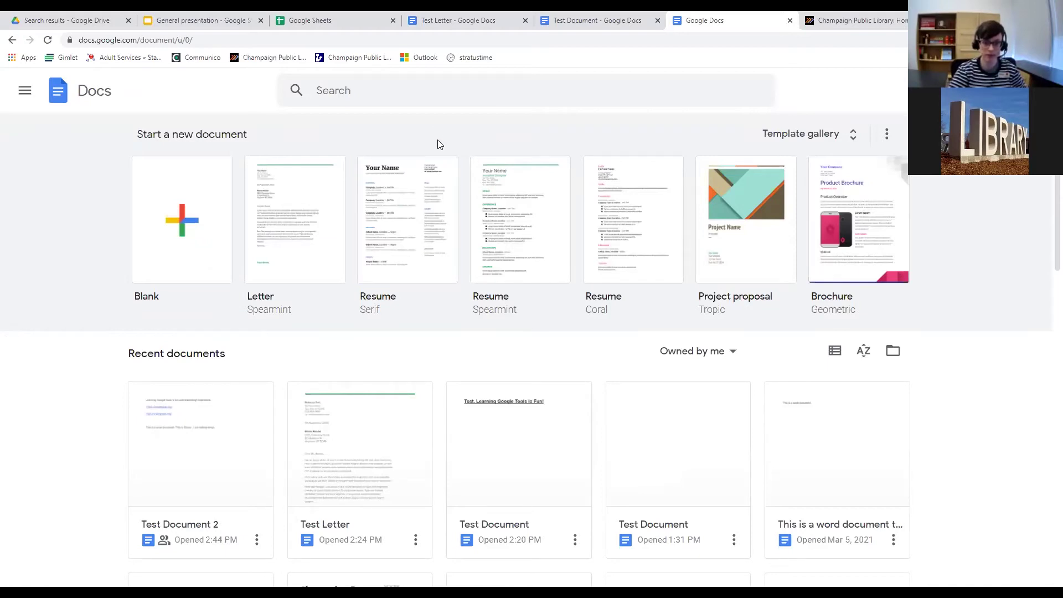
scroll(438, 140, down, 2)
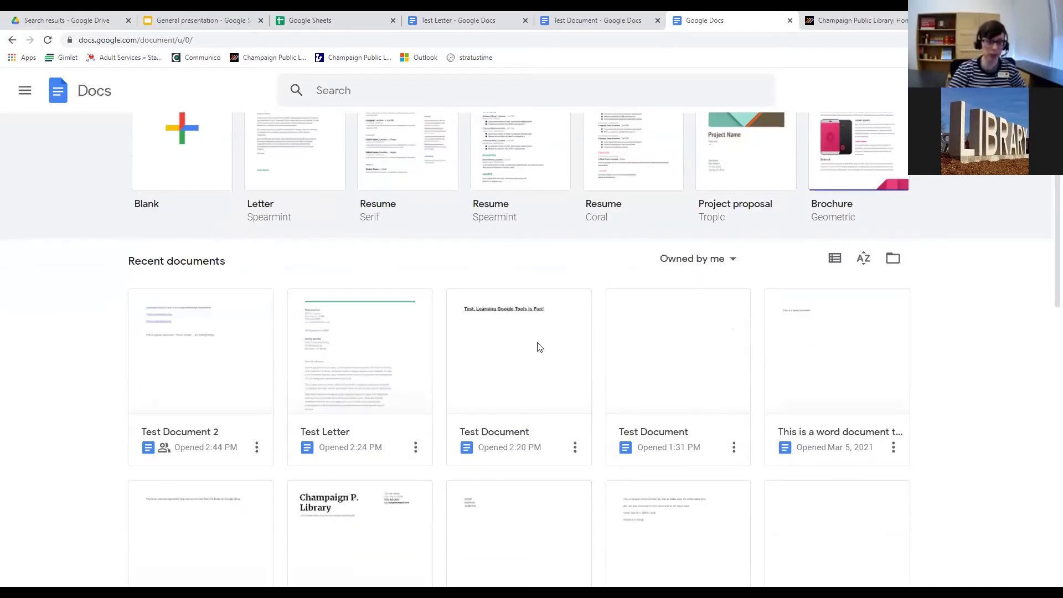
scroll(491, 341, up, 2)
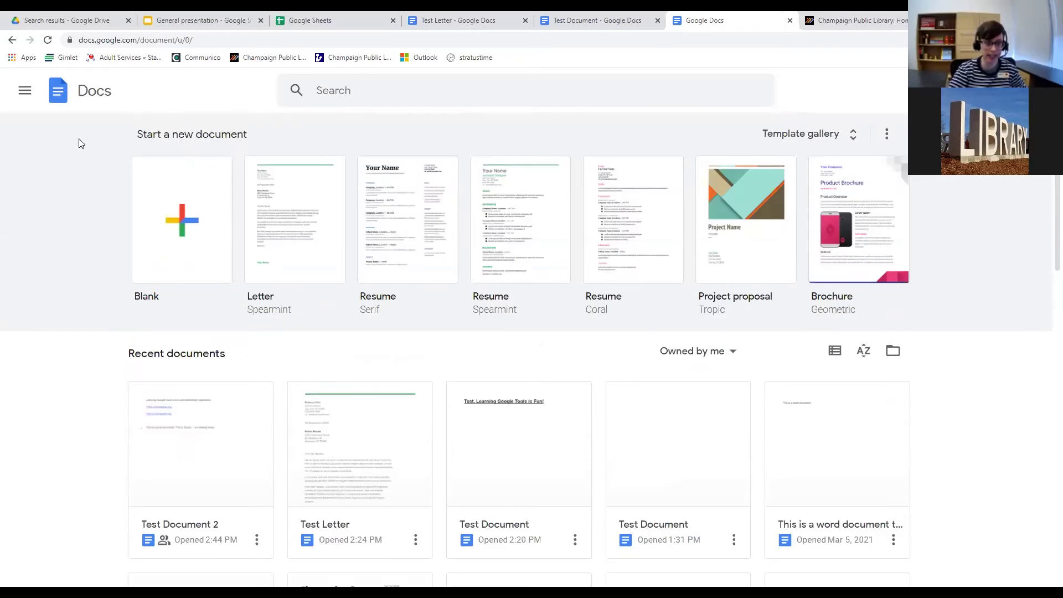
scroll(570, 315, down, 2)
scroll(596, 346, up, 1)
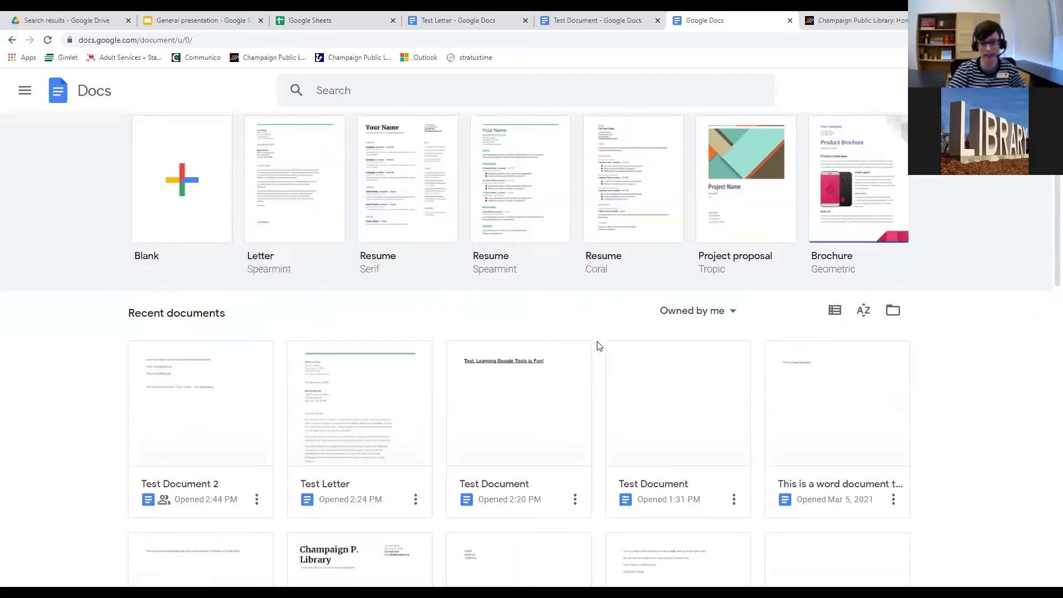
scroll(596, 344, down, 4)
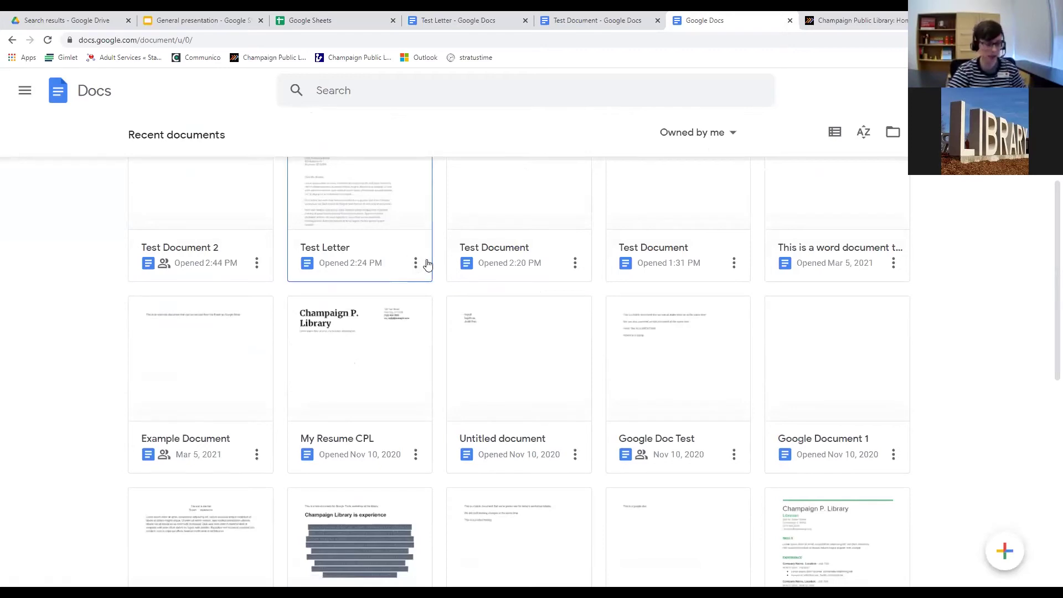
scroll(428, 265, up, 5)
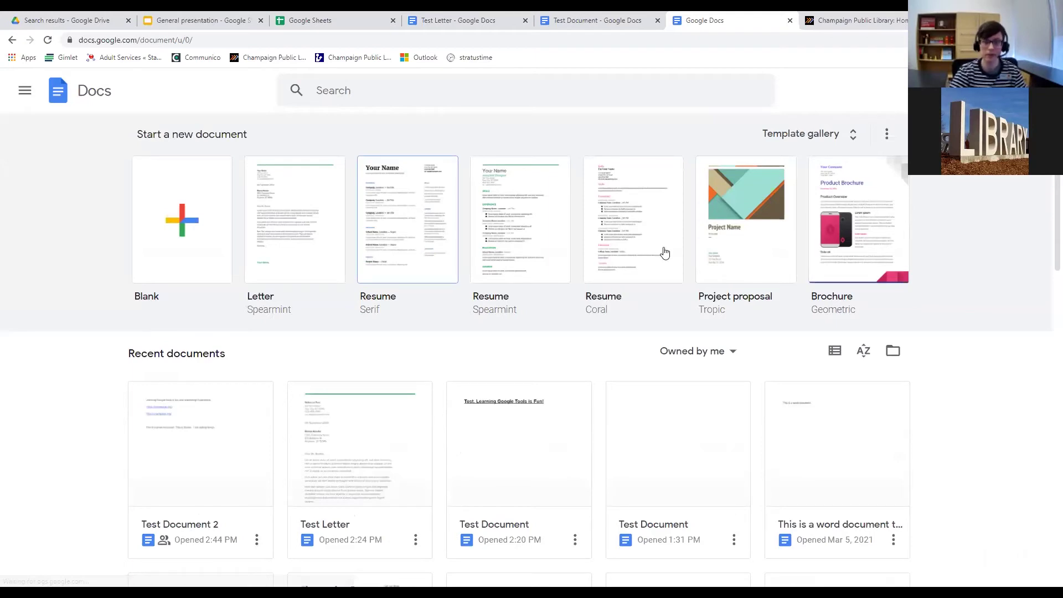
scroll(614, 279, down, 2)
scroll(613, 279, down, 2)
scroll(693, 183, down, 2)
scroll(692, 184, up, 2)
drag(285, 177, 111, 175)
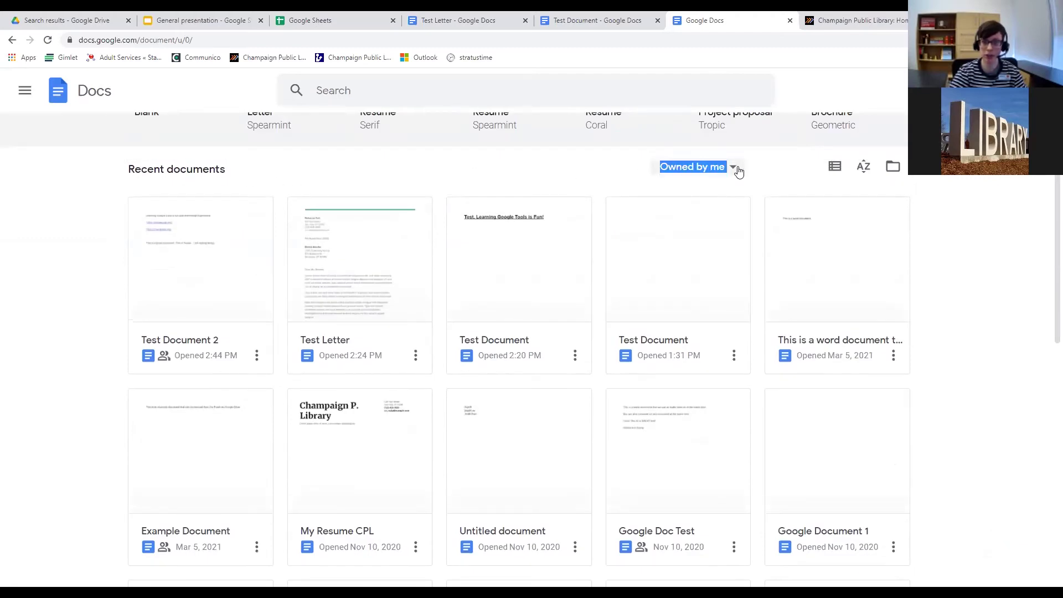
Open and close the 'Owned by me' filter without changing it.
click(692, 166)
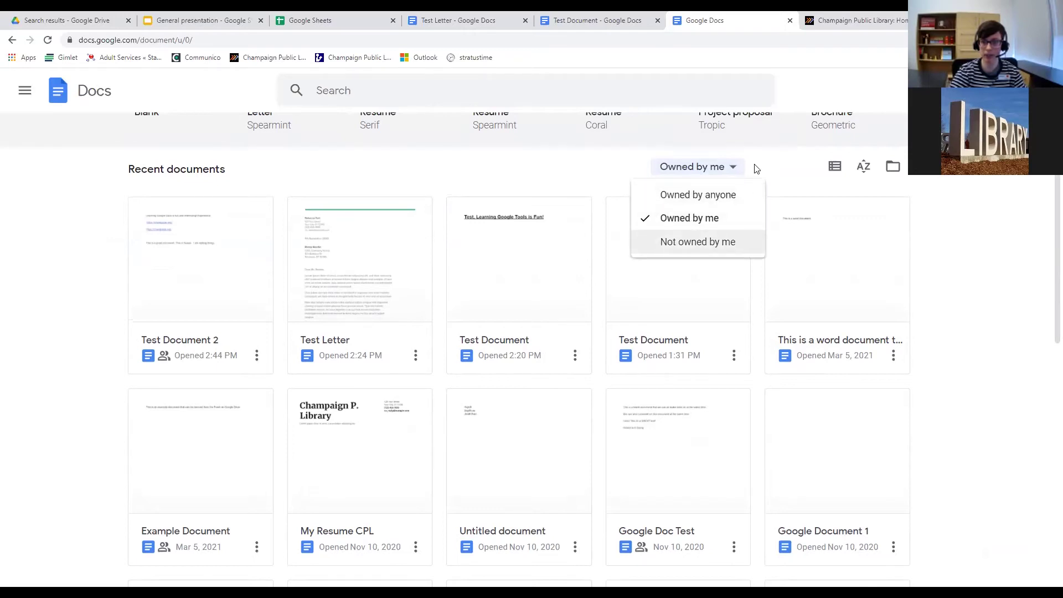
click(731, 168)
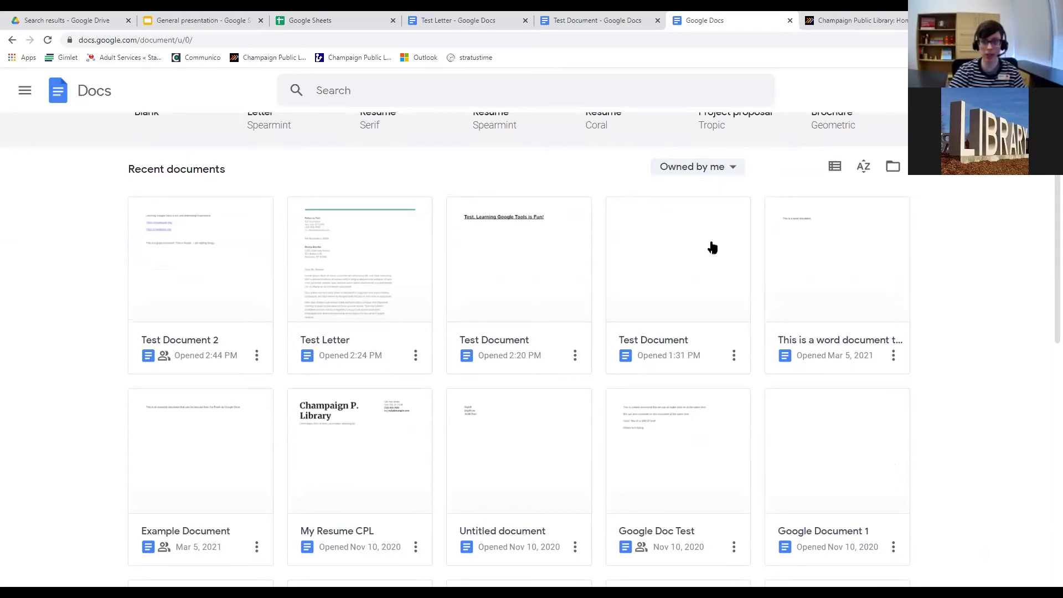
scroll(760, 192, down, 2)
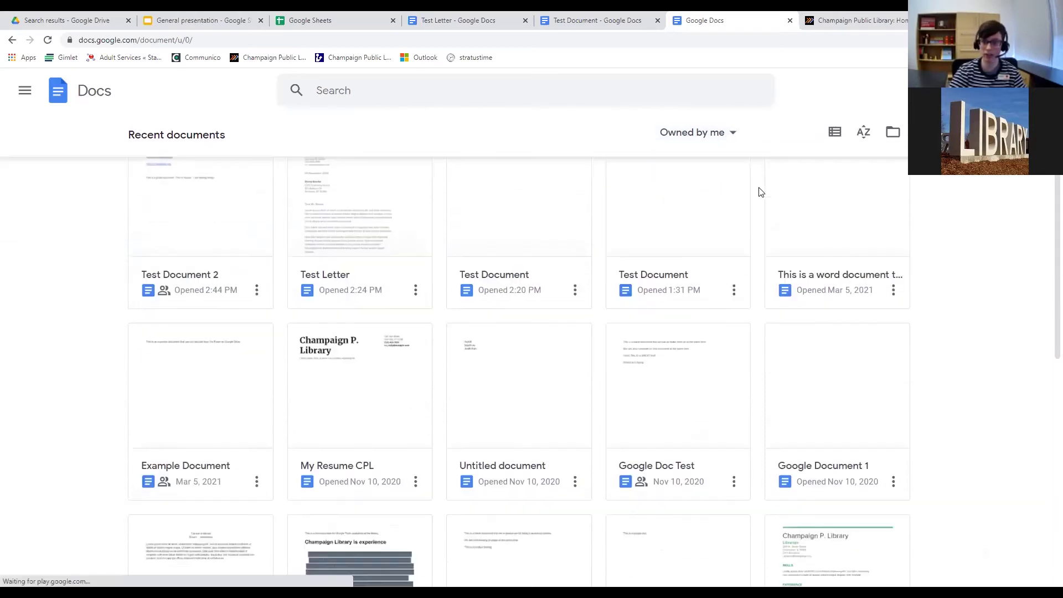
scroll(760, 192, up, 4)
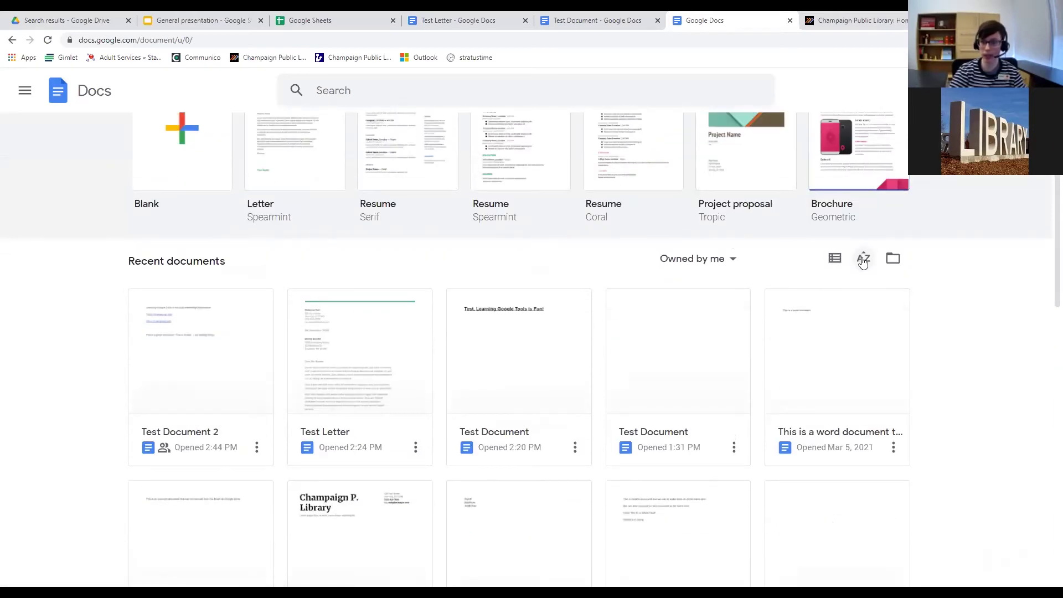
Open and close the file picker, then view recent documents as a list.
click(897, 262)
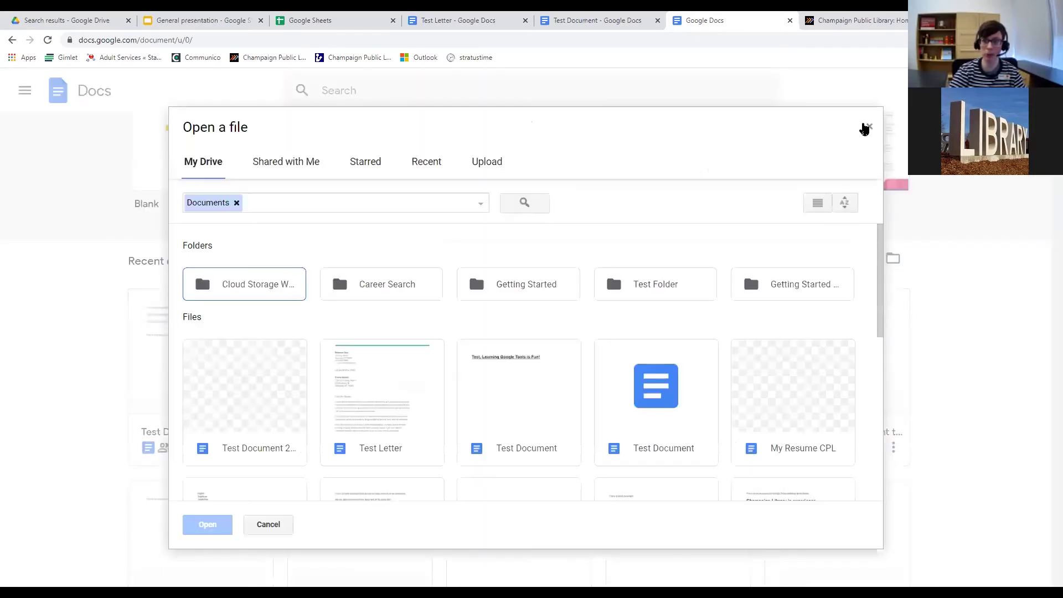
click(867, 123)
click(834, 258)
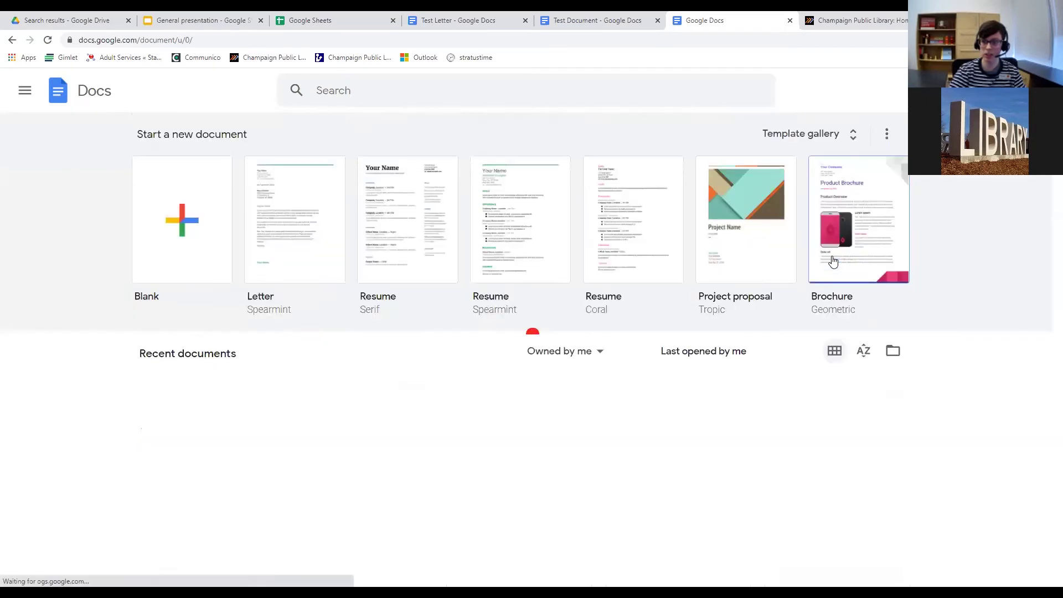
scroll(361, 263, down, 3)
scroll(360, 263, down, 8)
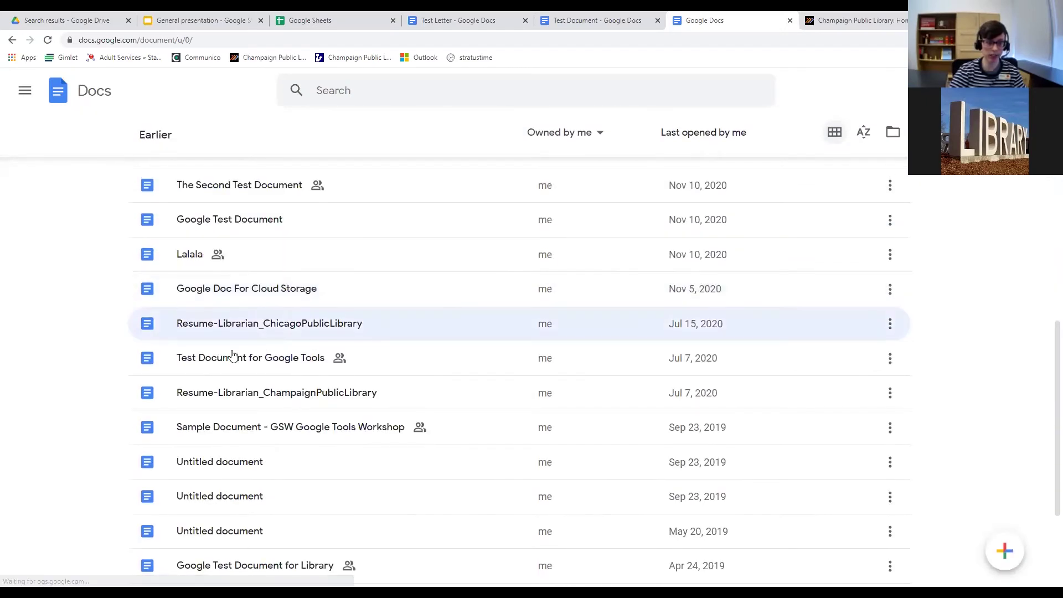
scroll(814, 270, up, 10)
Switch recent documents back to grid view and open the side navigation menu.
click(832, 260)
scroll(622, 329, down, 1)
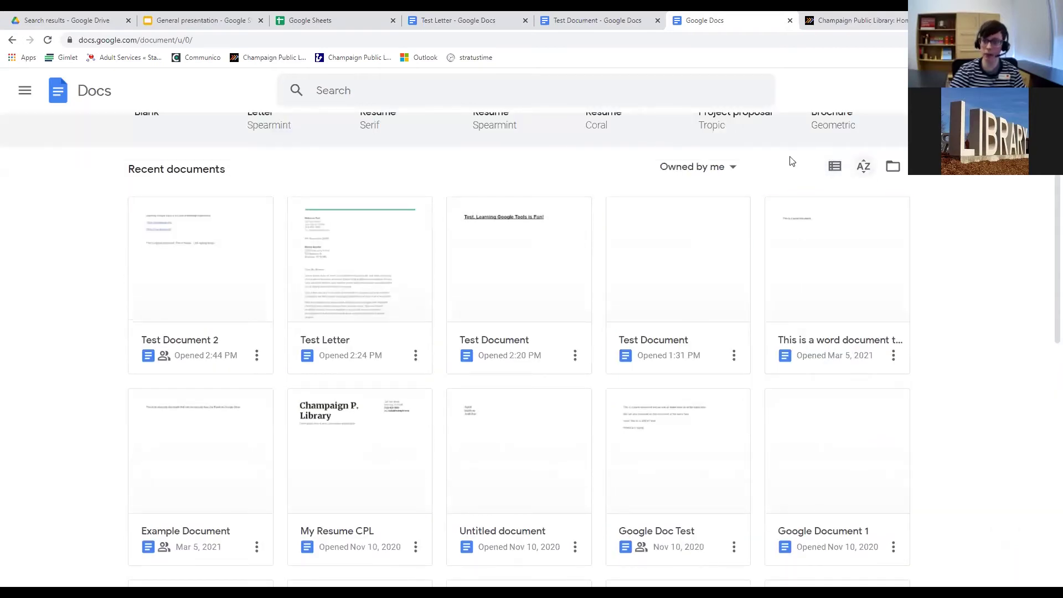
scroll(832, 197, up, 3)
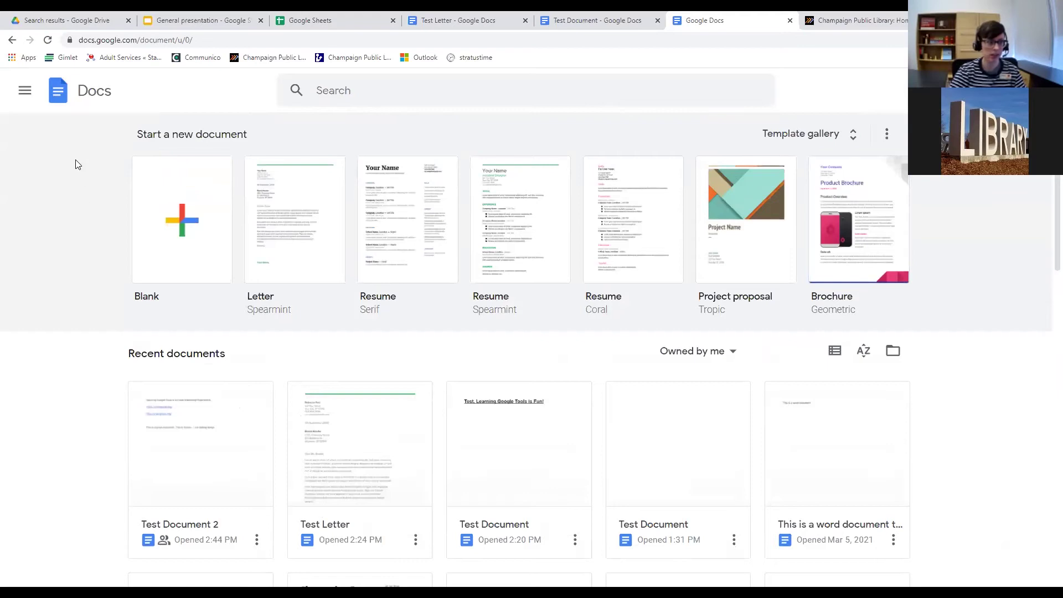
click(25, 93)
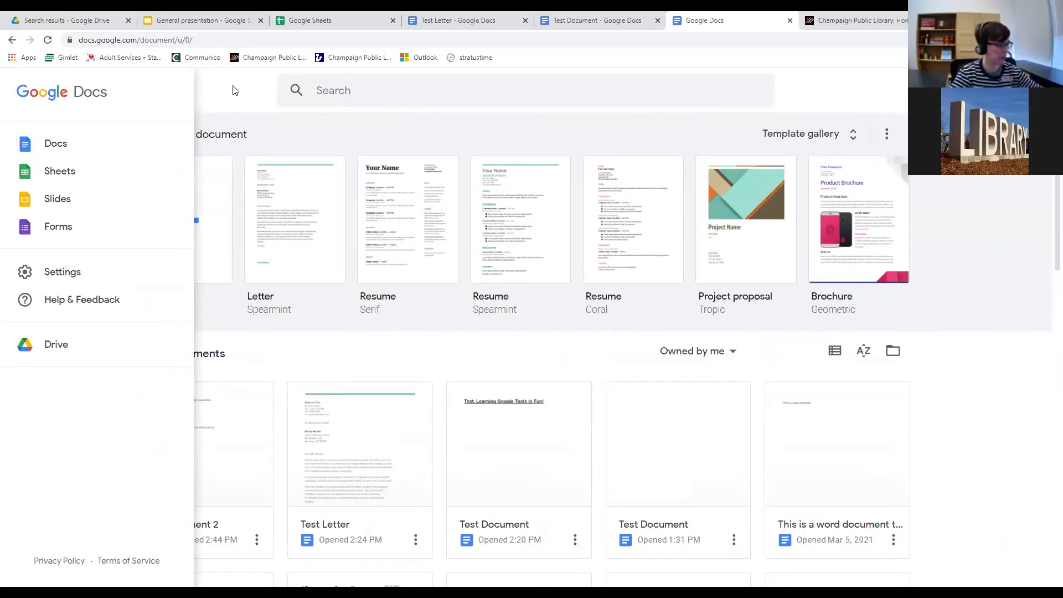
Switch to the Sheets home page, then reopen the side navigation to reach Drive.
click(63, 183)
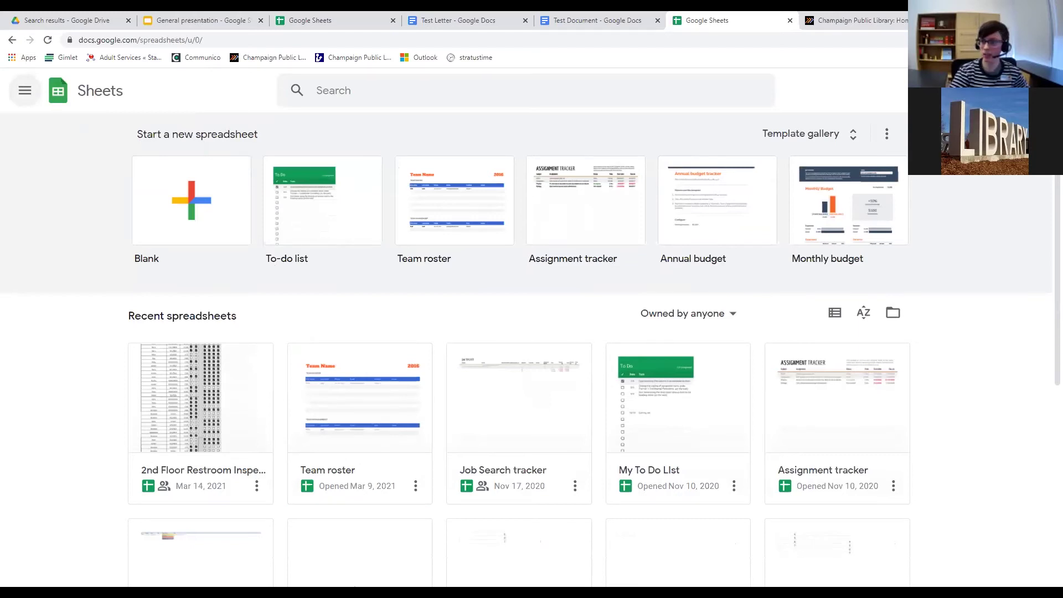
click(24, 91)
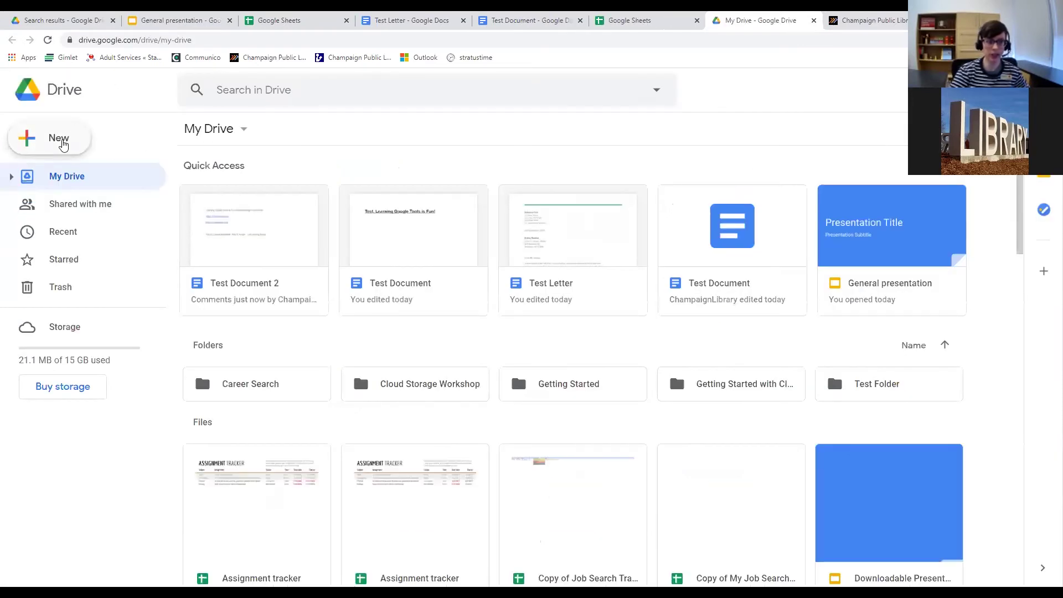
Glance at Drive's New menu, then load sheets.google.com from the address bar.
click(23, 138)
mouse_move(199, 261)
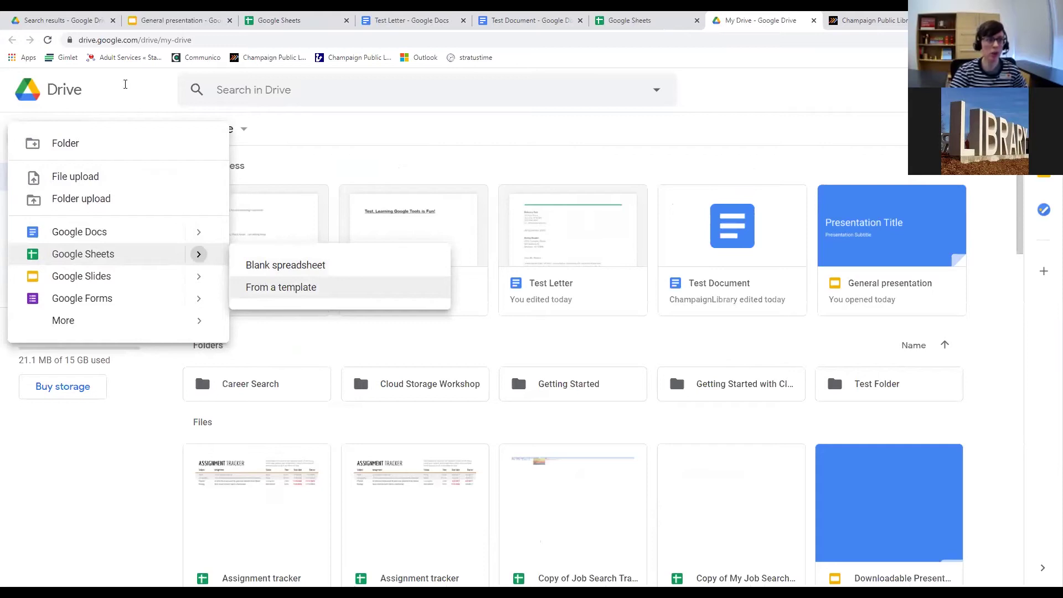
click(102, 44)
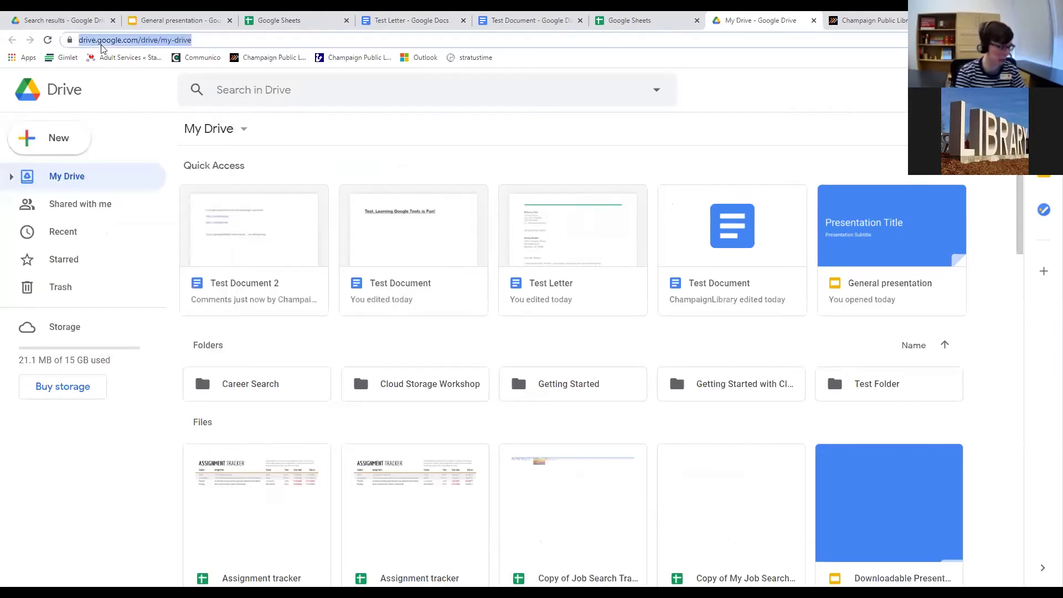
key(BackSpace)
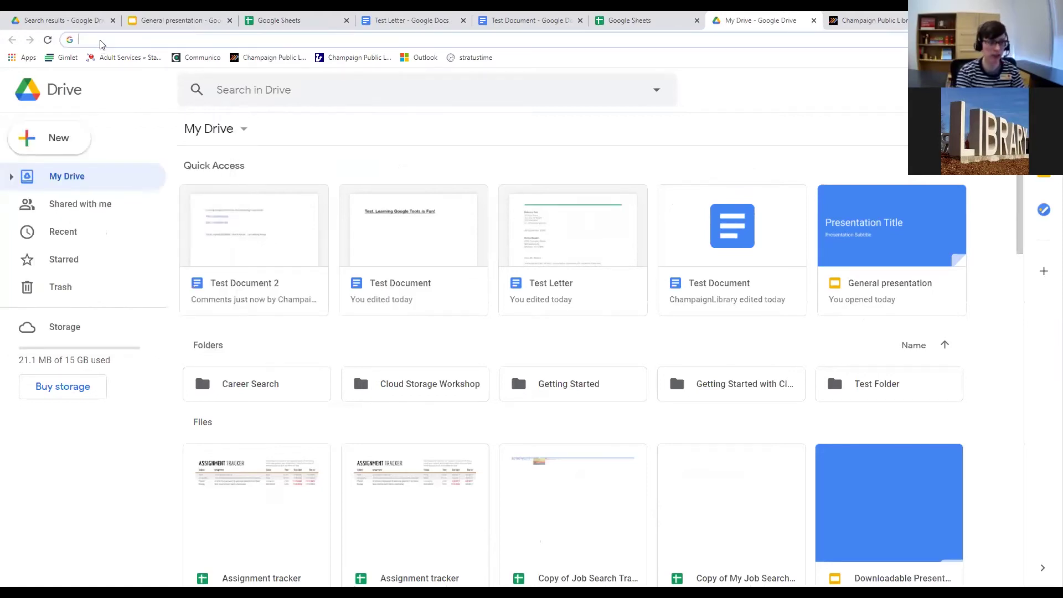
text(sheets.)
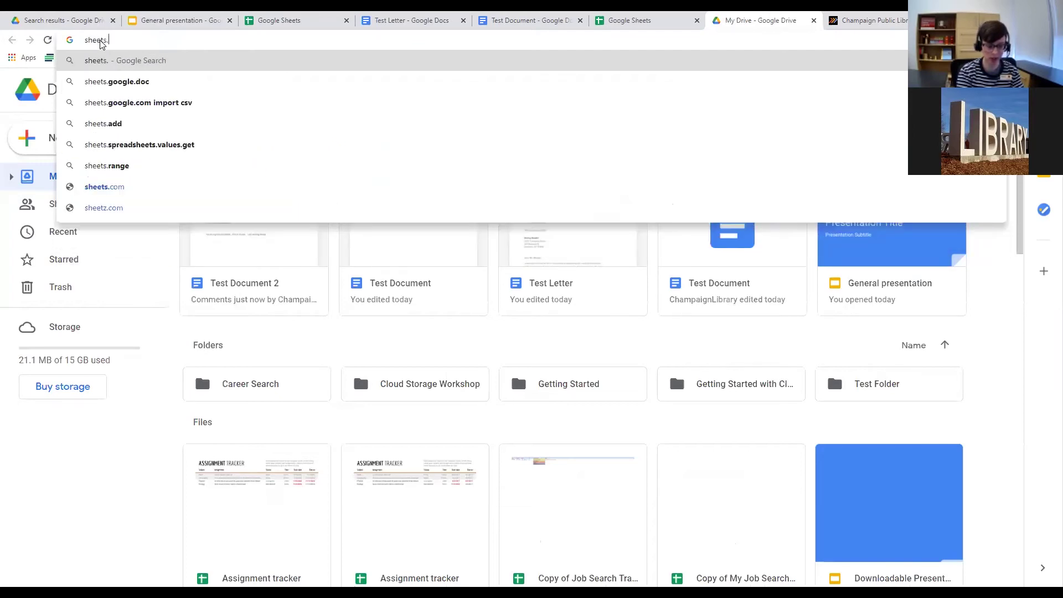
text(google)
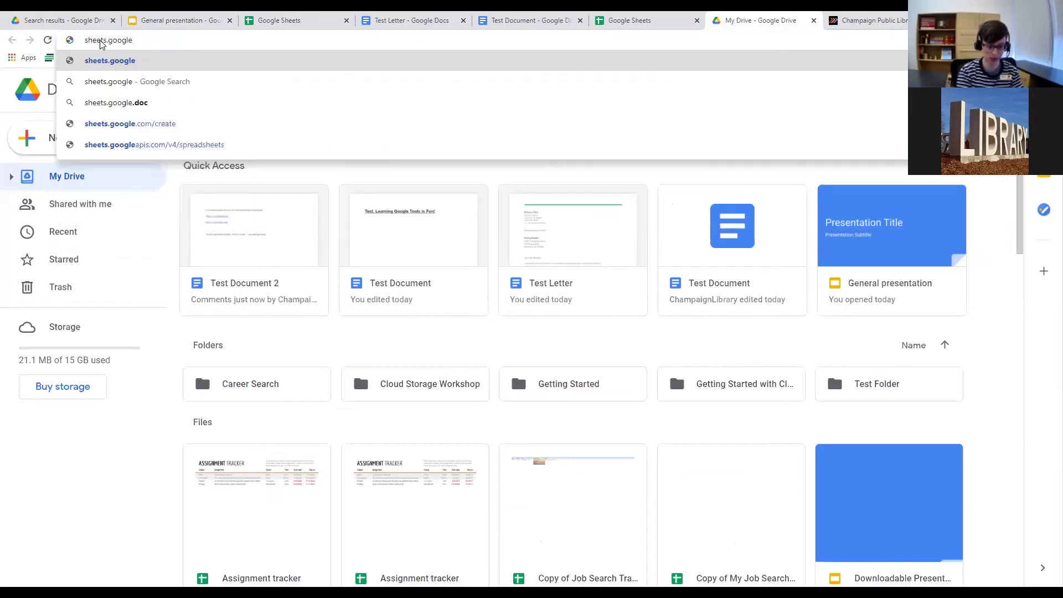
text(.com)
key(Return)
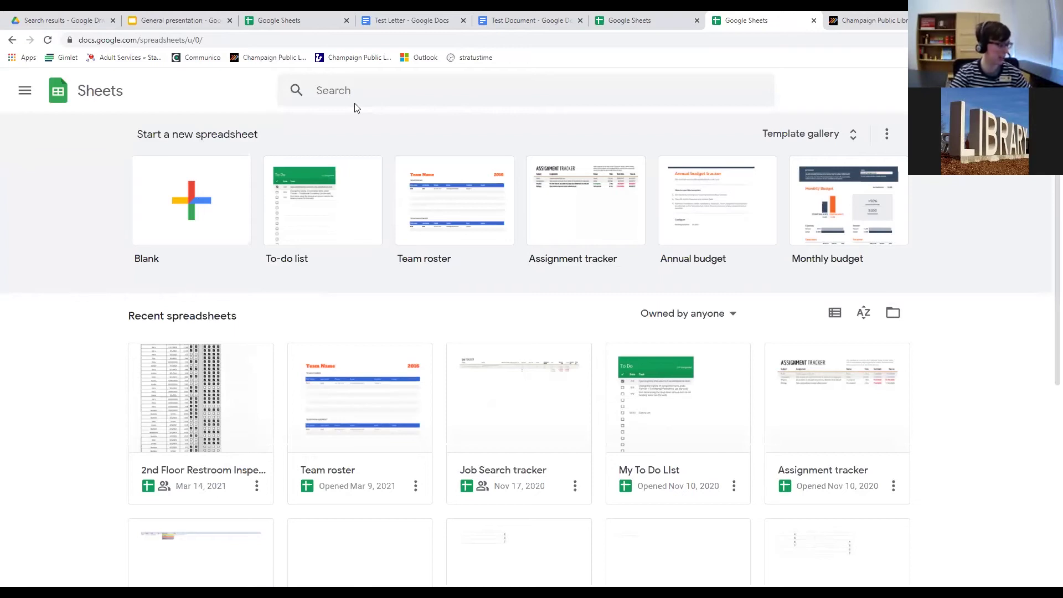
Create a blank spreadsheet and start renaming it 'Test Sheet 1'.
scroll(562, 232, down, 1)
scroll(444, 230, up, 1)
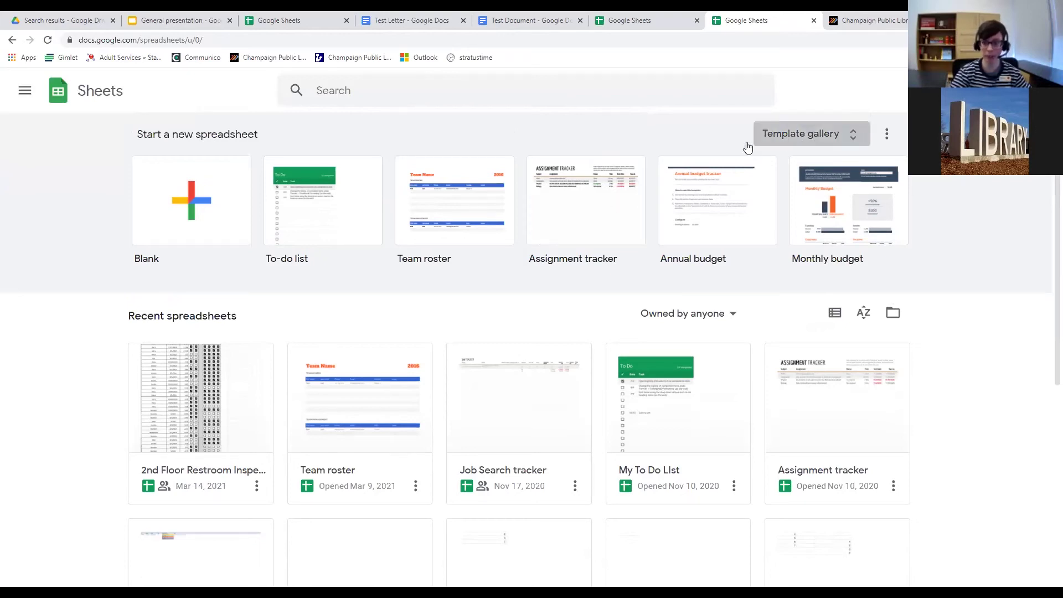
scroll(460, 247, down, 3)
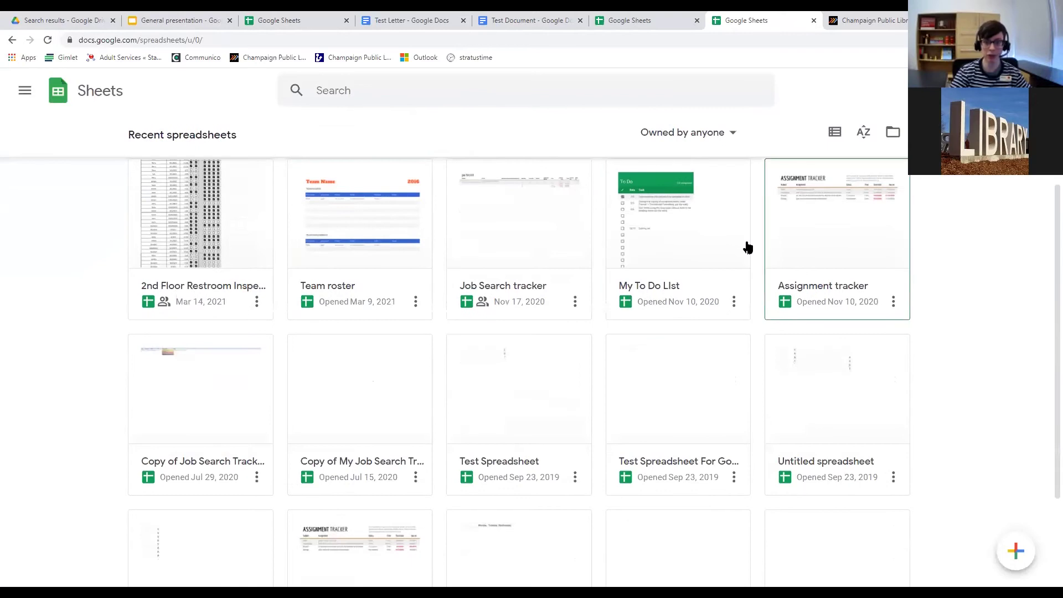
scroll(764, 304, down, 2)
scroll(388, 357, down, 1)
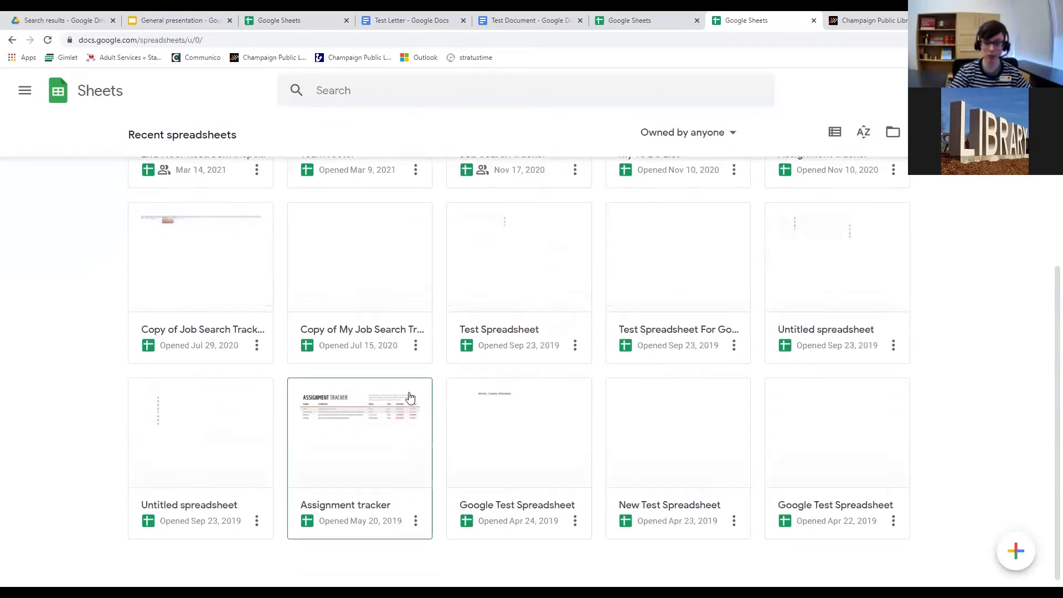
scroll(410, 397, up, 5)
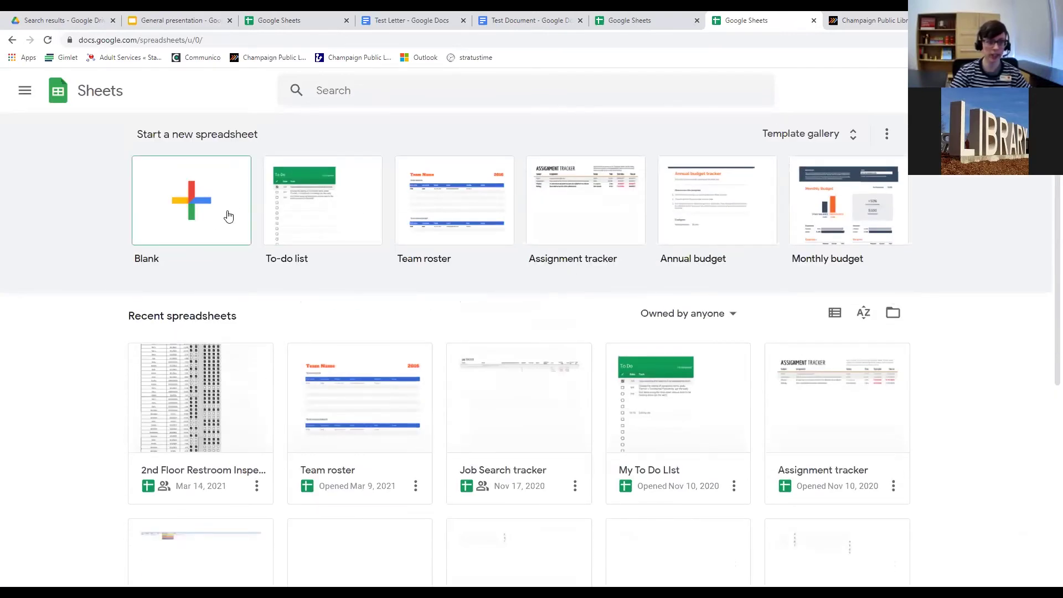
click(191, 201)
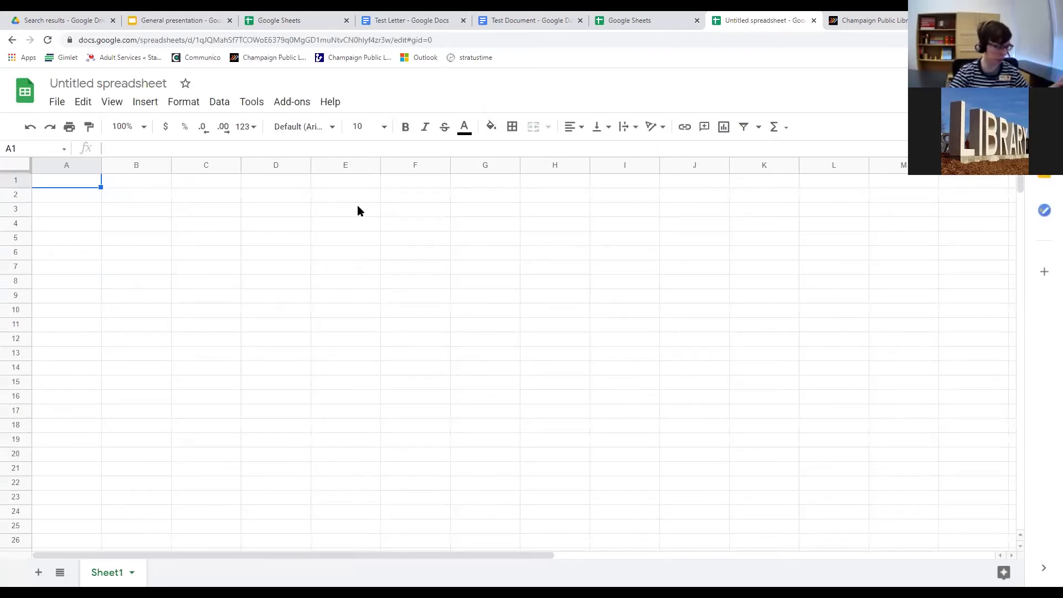
click(85, 83)
text(Test Shee)
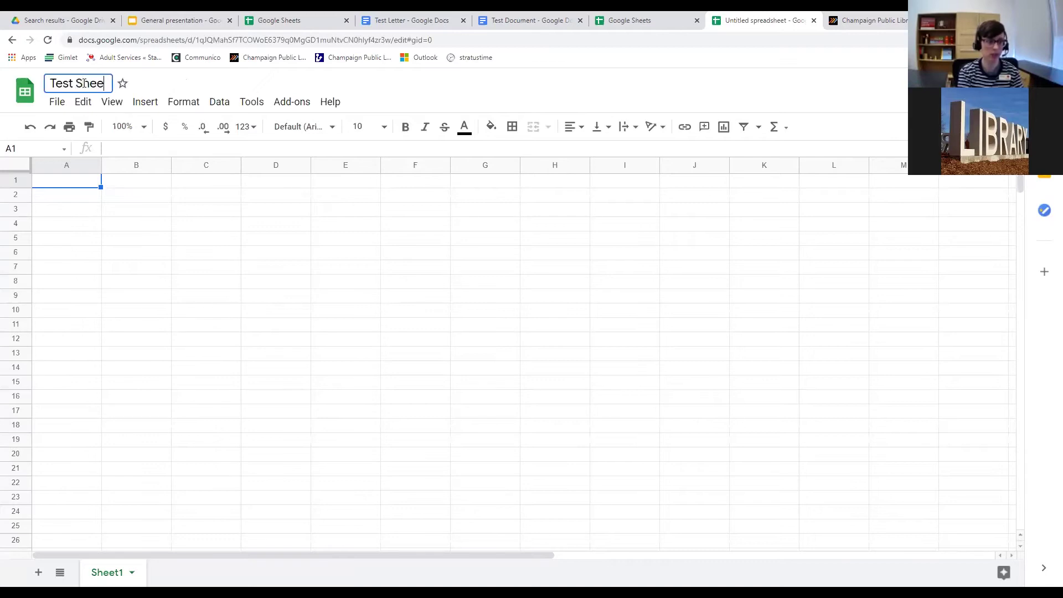
text(t 1)
Commit the spreadsheet title 'Test Sheet 1' and narrow column F to a thin sliver.
key(Return)
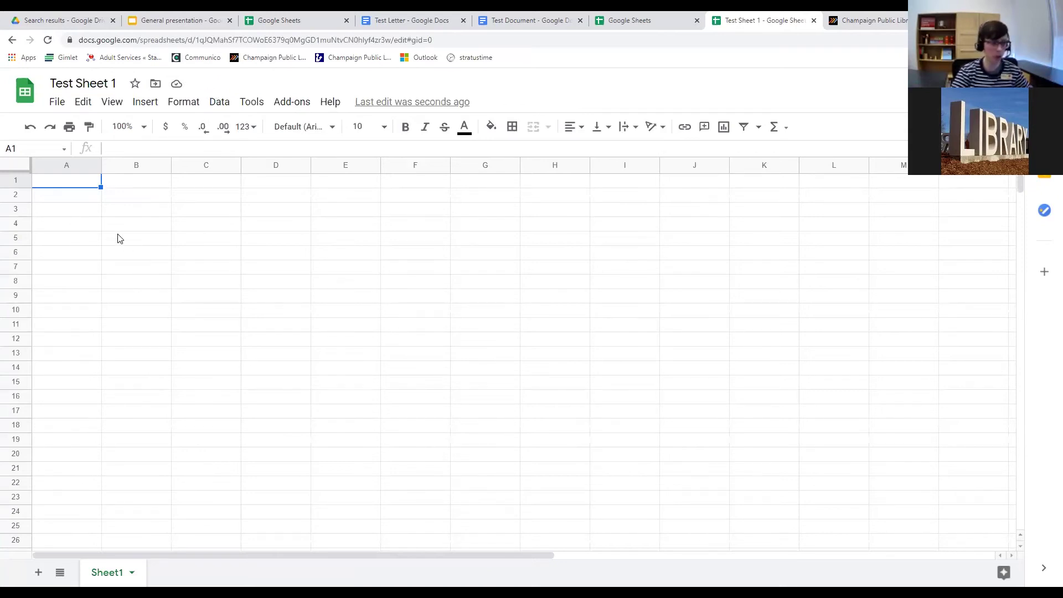
double_click(78, 184)
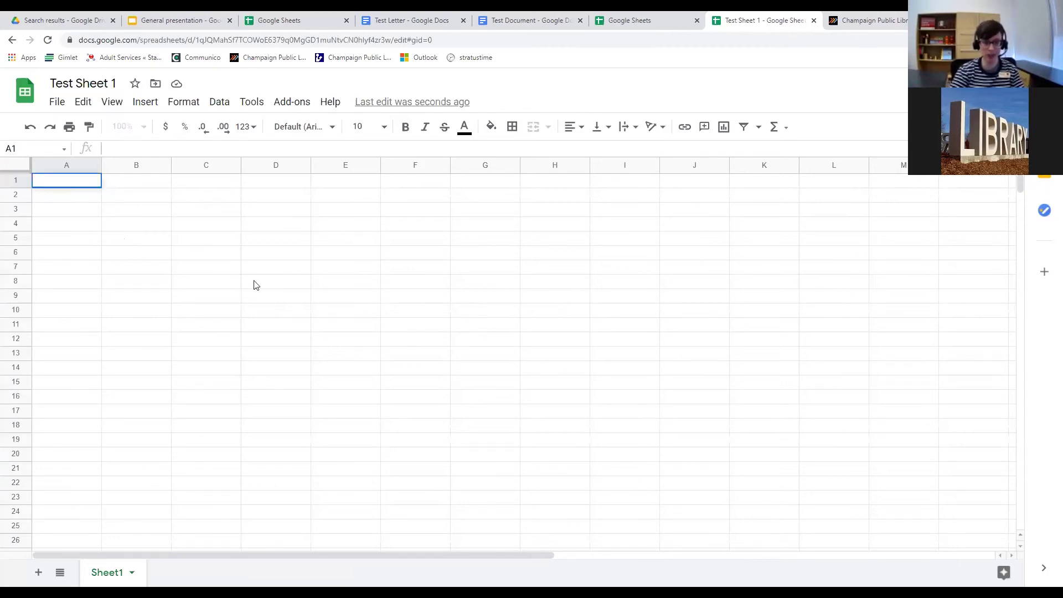
mouse_move(450, 170)
mouse_down()
mouse_move(381, 169)
mouse_move(462, 171)
mouse_up()
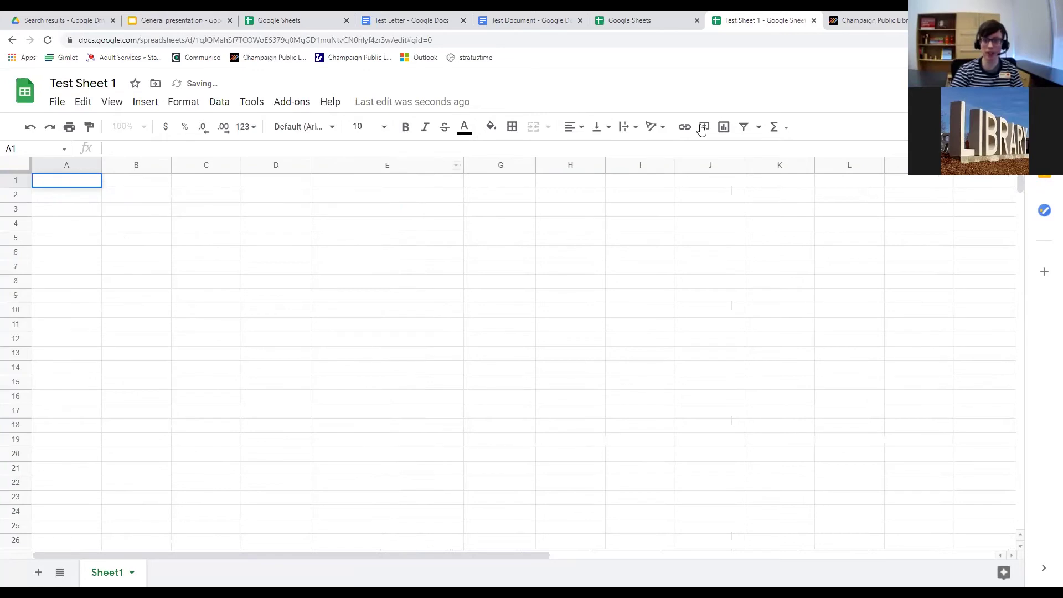
Add a filter and an empty 'No data' chart to the sheet, then close the Chart editor.
click(779, 129)
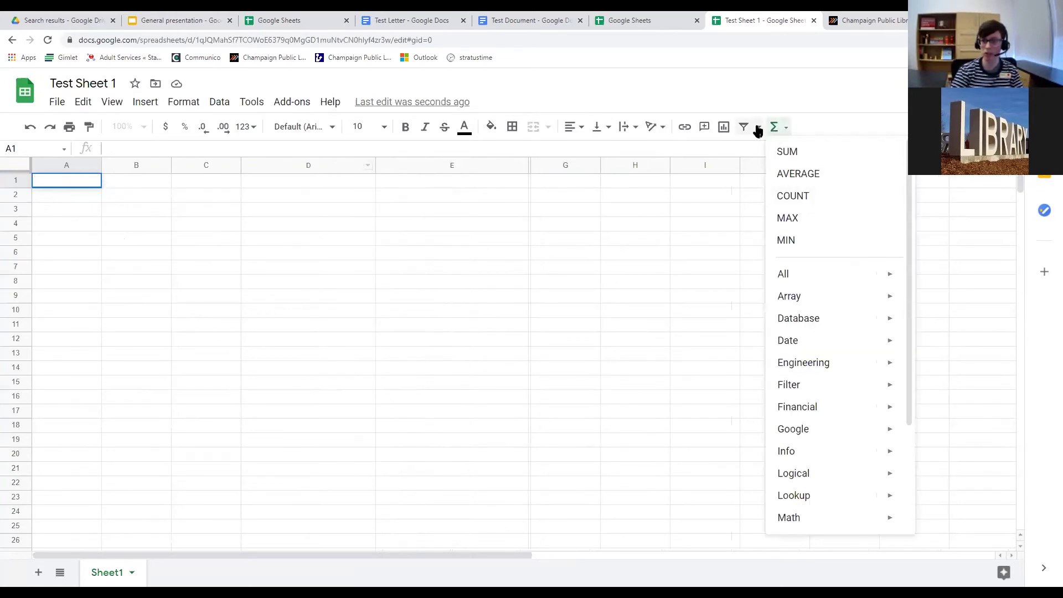
click(758, 130)
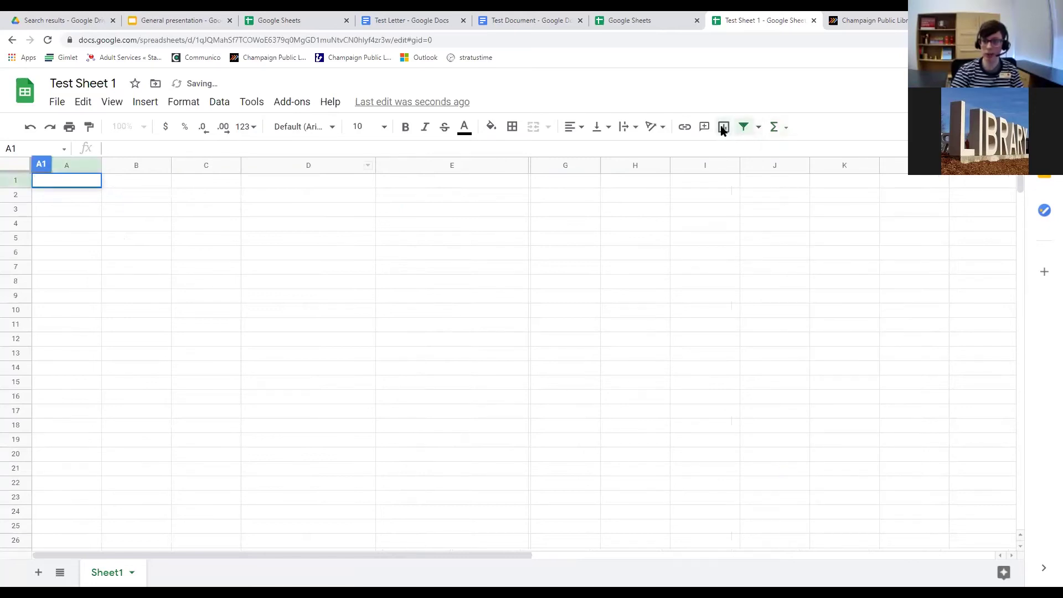
click(723, 127)
click(1007, 132)
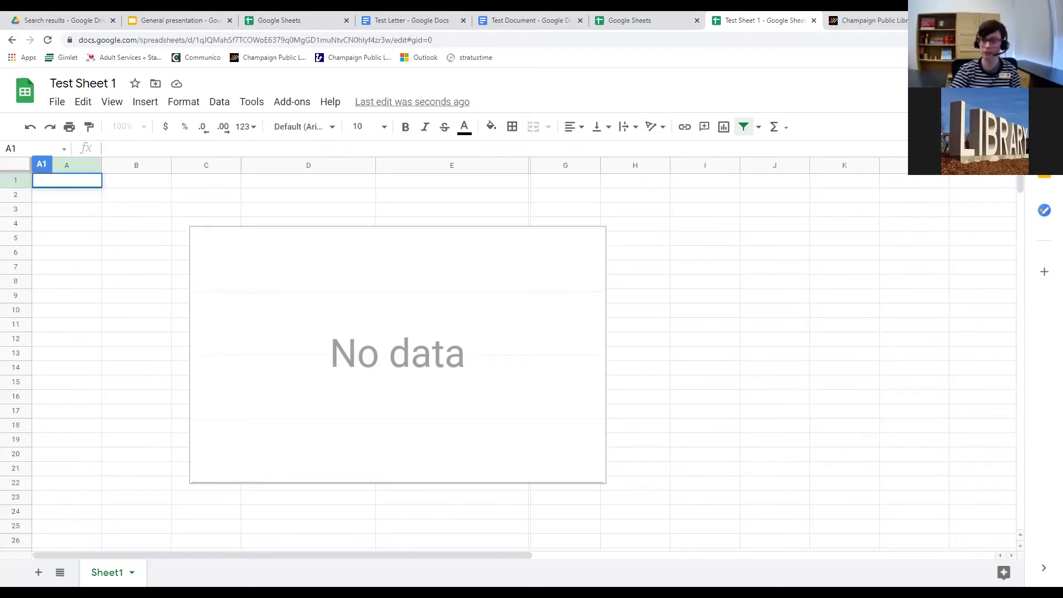
Open Test Sheet 1's sharing settings and close them without adding anyone.
click(987, 91)
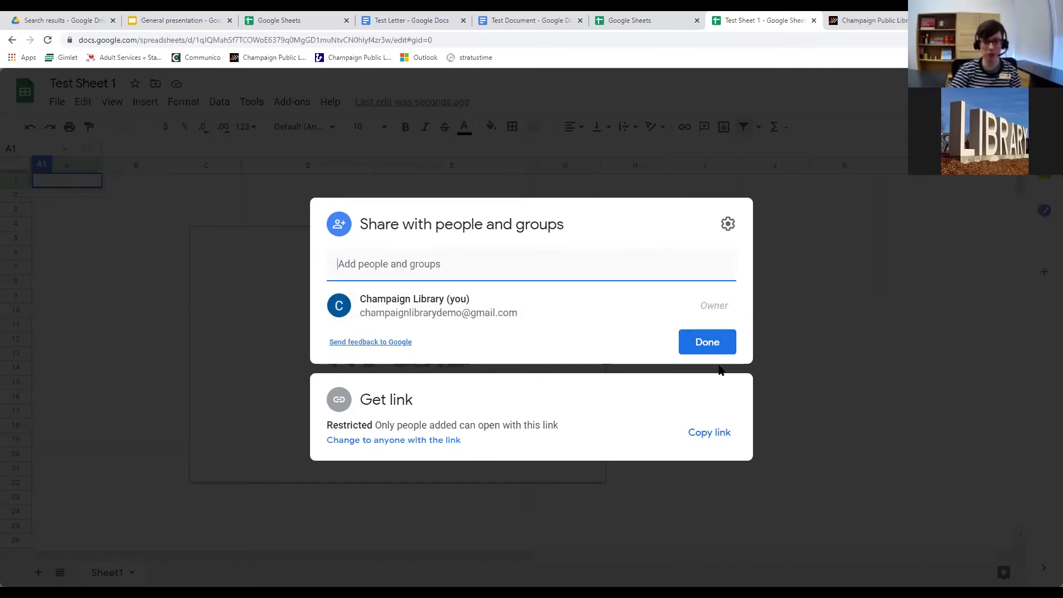
click(862, 89)
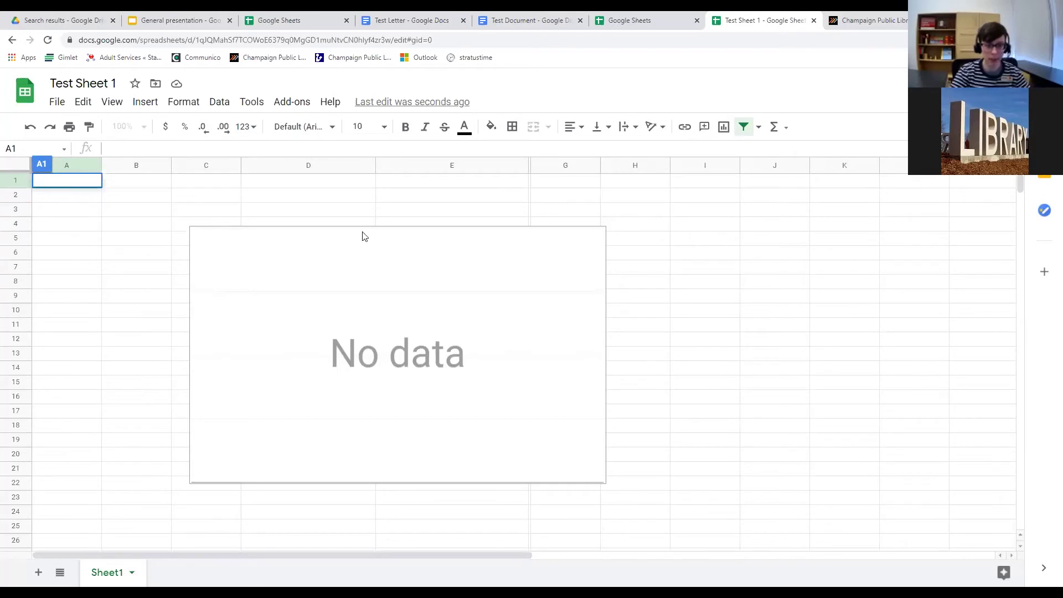
Delete the empty 'No data' chart and cut cell B2's contents into C2.
key(Delete)
click(136, 196)
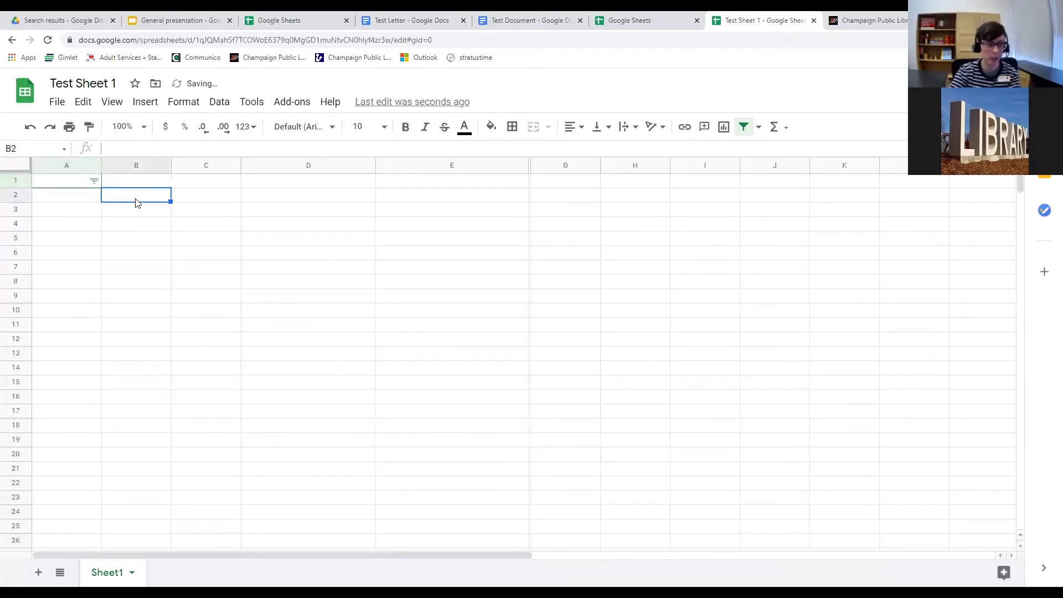
right_click(136, 203)
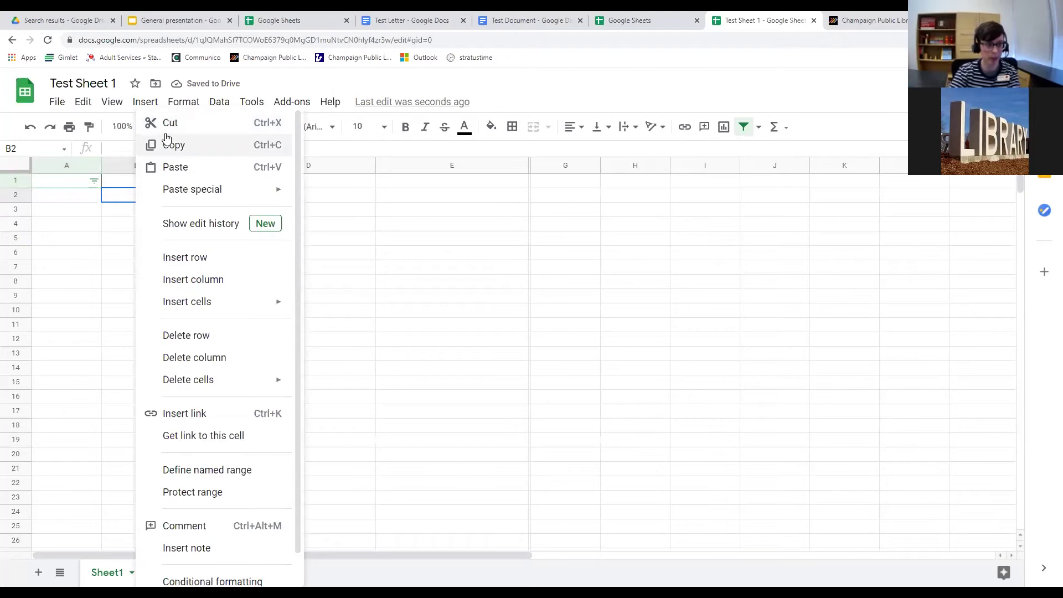
click(122, 203)
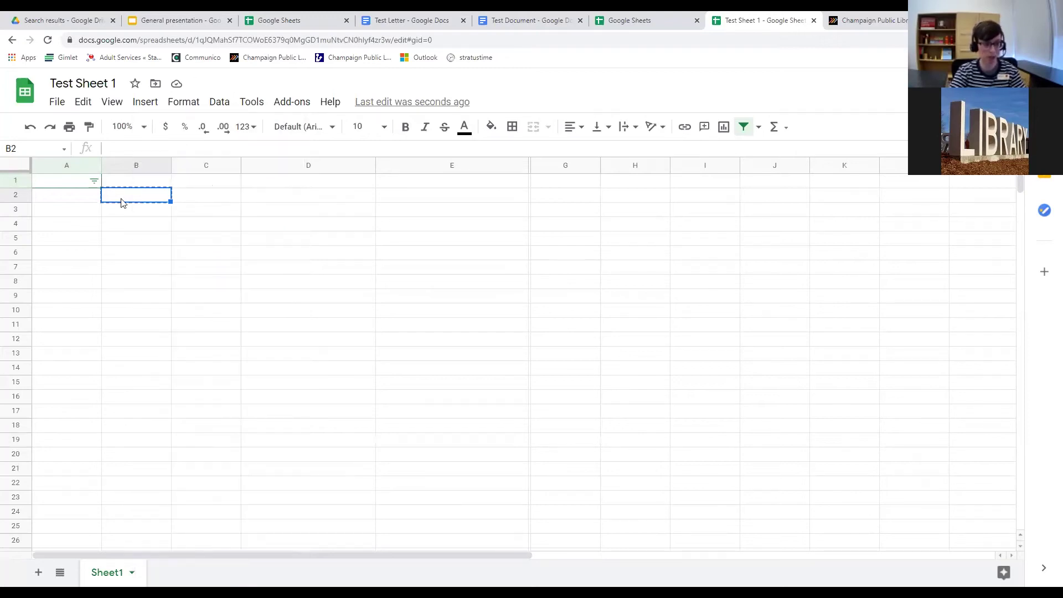
key(ctrl+x)
click(194, 197)
key(ctrl+v)
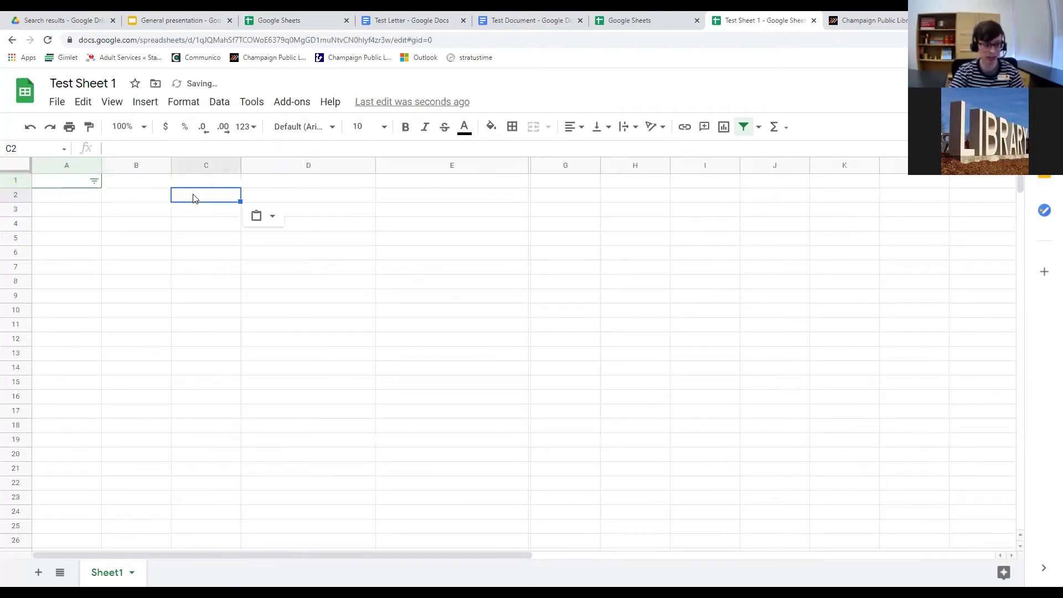
click(197, 214)
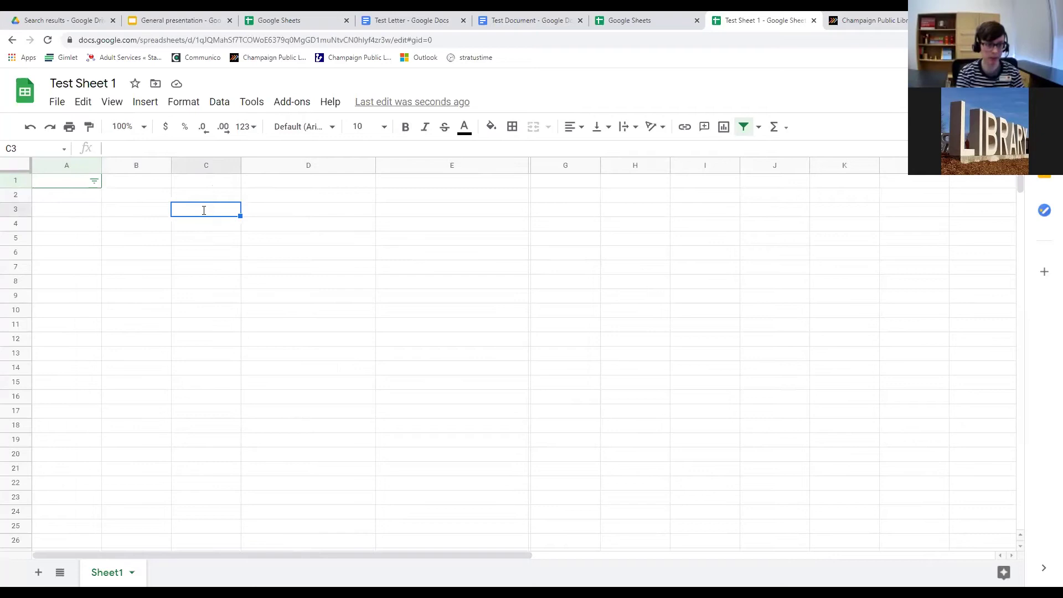
Enter the misspelled word 'expeieremce' in C3 and reach the Tools menu with C3 selected.
text(expeieremce)
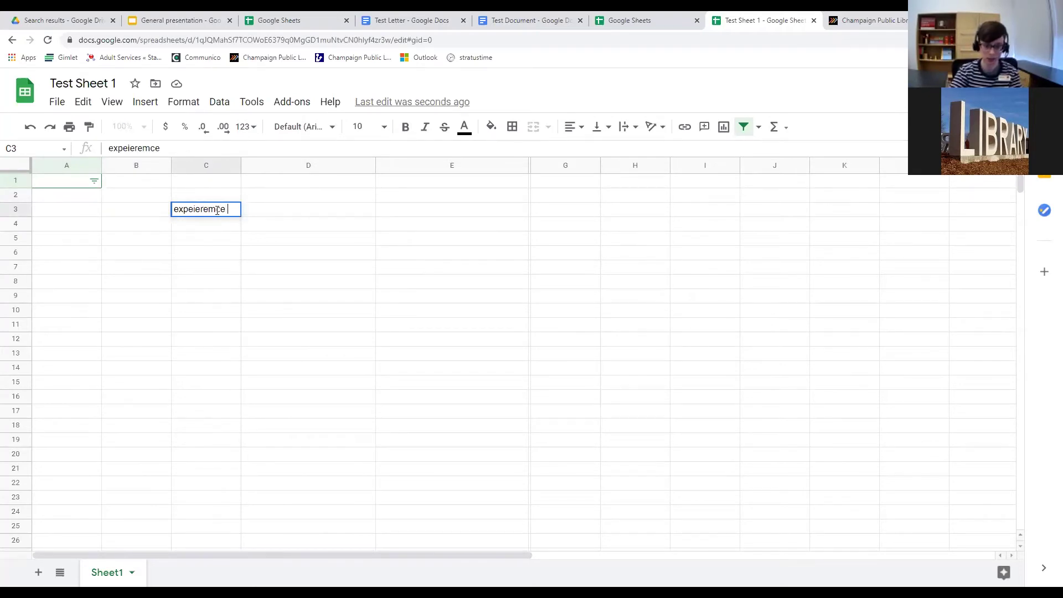
key(Return)
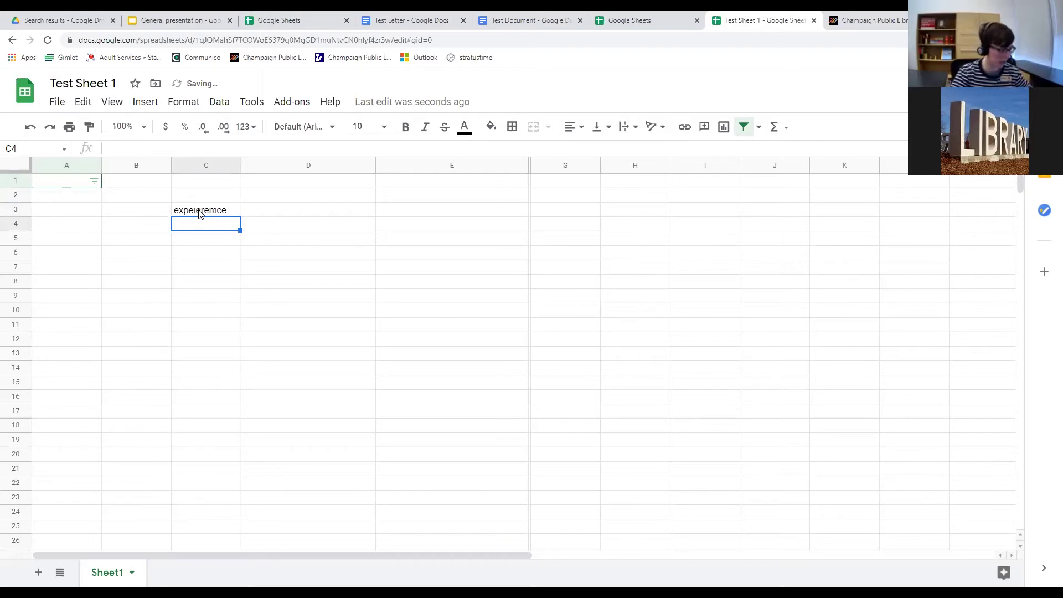
click(219, 212)
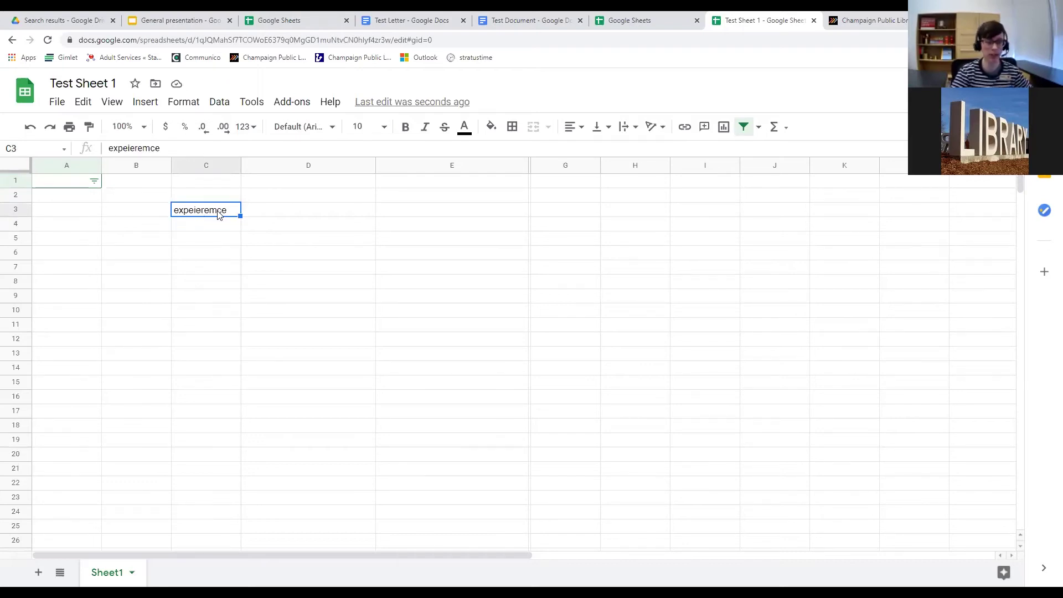
click(252, 102)
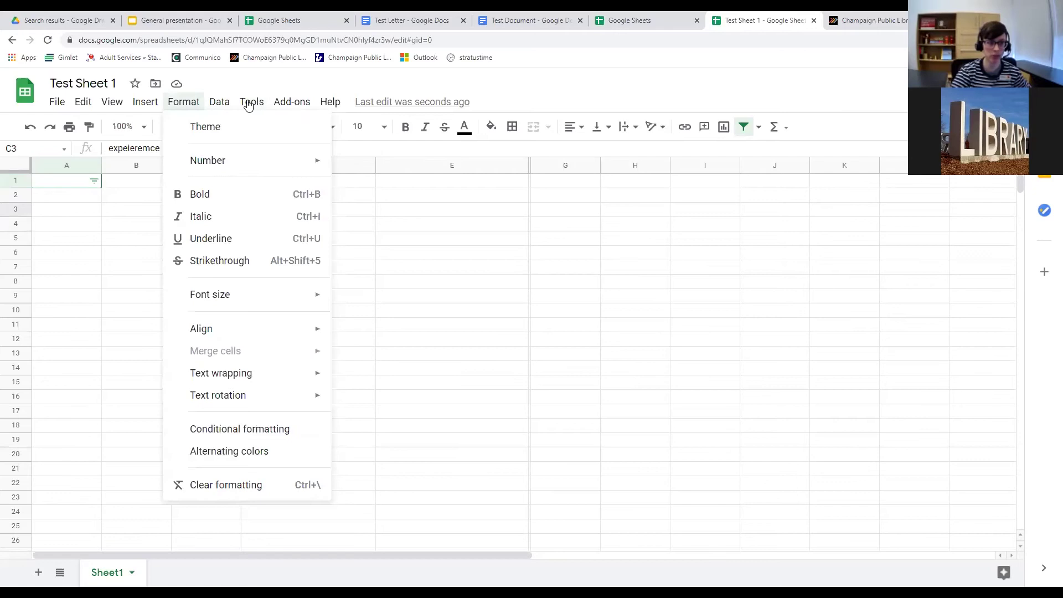
Spell-check the sheet, accept 'experience' for C3, and close the spelling panel.
mouse_move(285, 242)
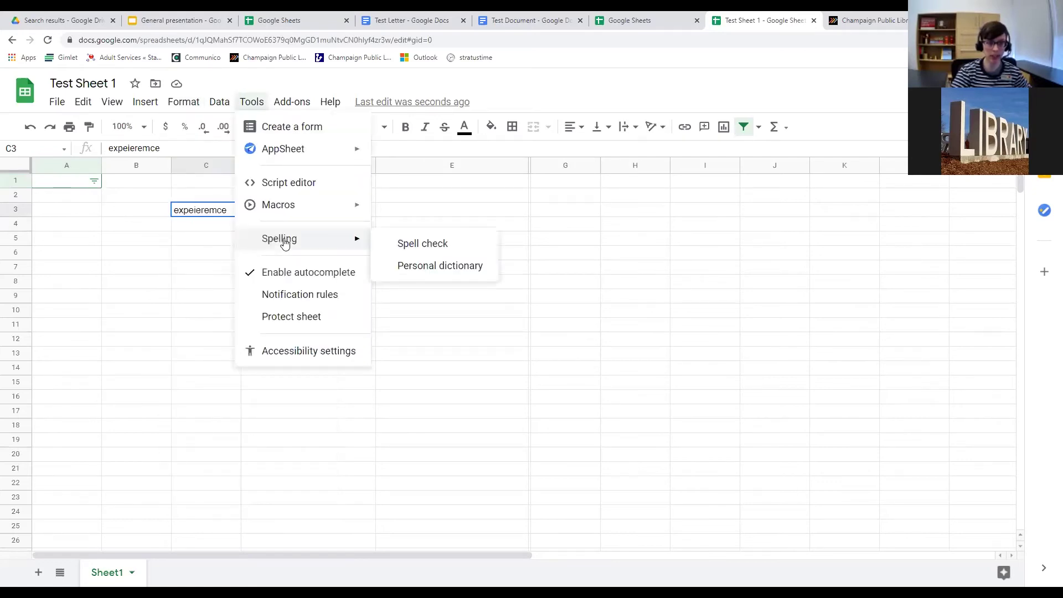
click(424, 249)
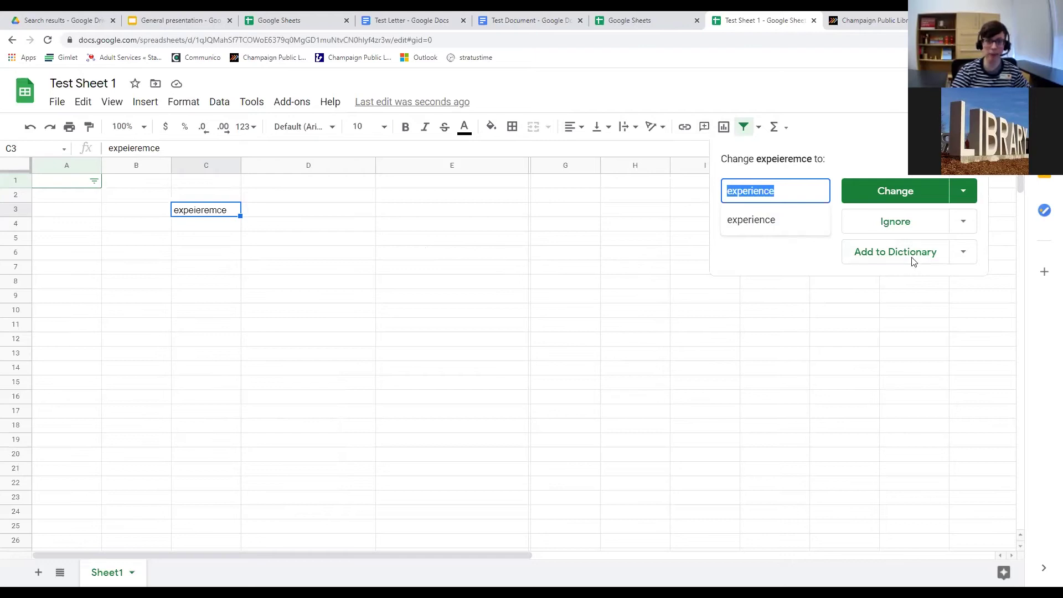
click(896, 191)
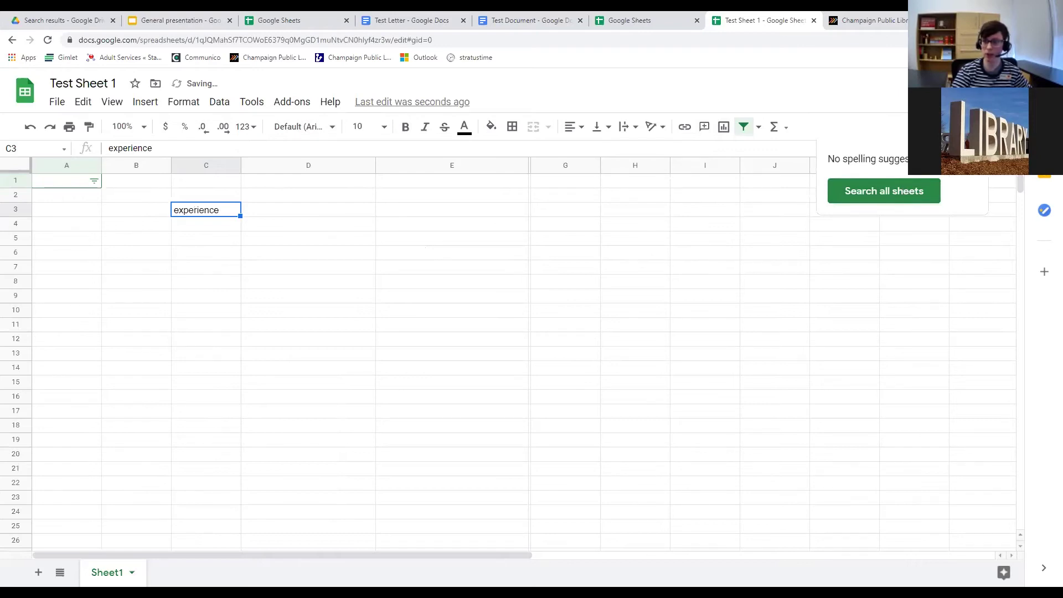
click(976, 155)
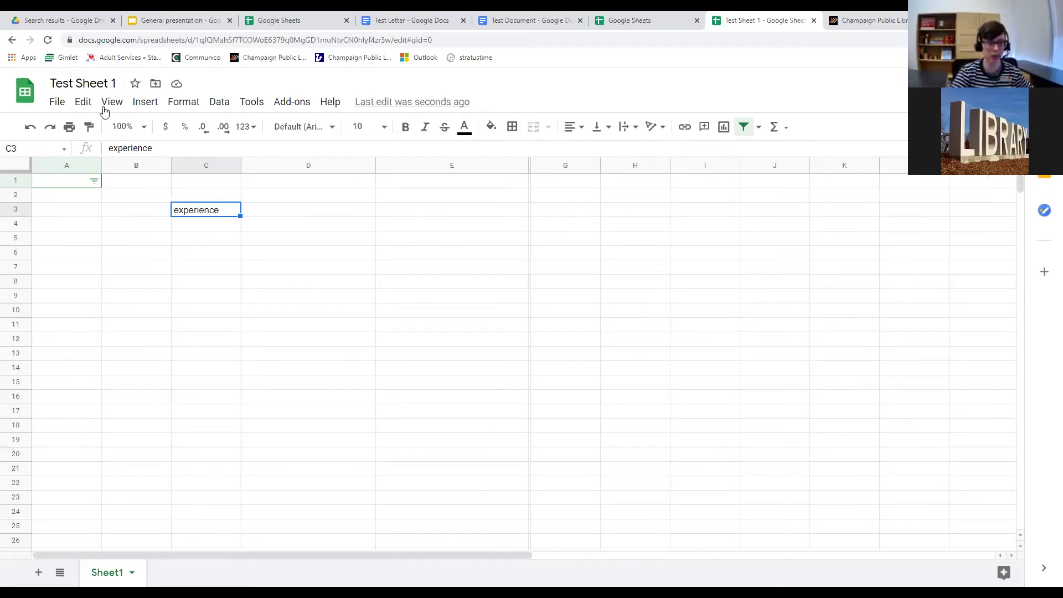
click(61, 105)
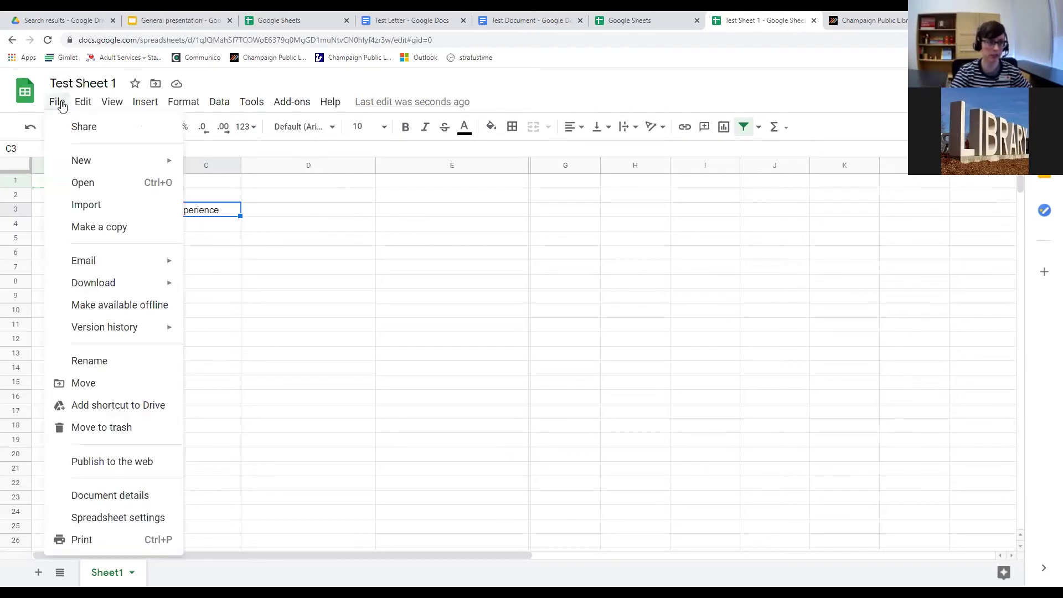
click(61, 105)
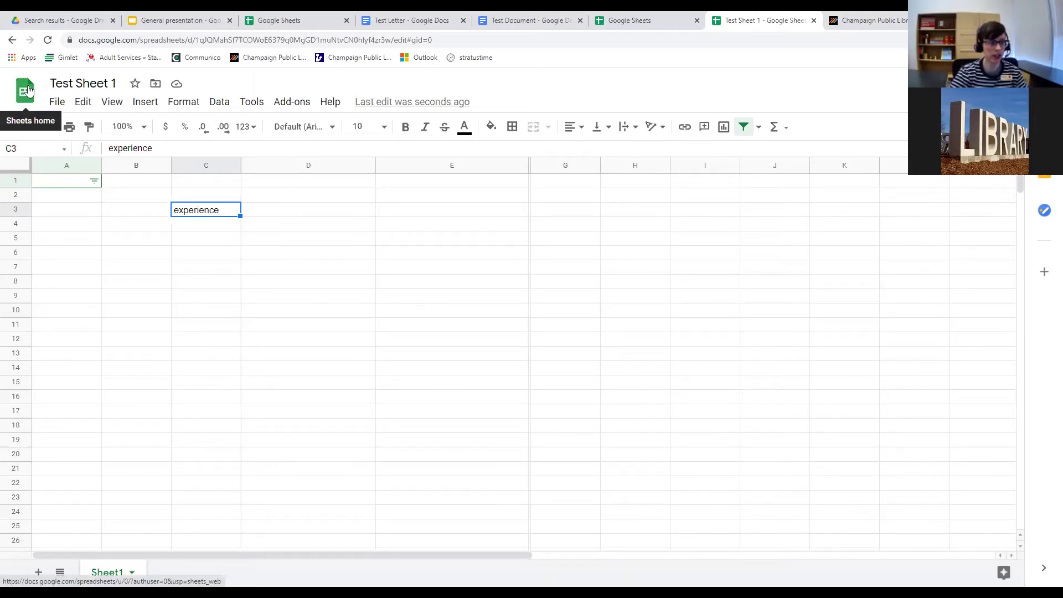
Open My Drive in a new tab via the apps launcher and enter 'slides.google' as the address.
click(23, 98)
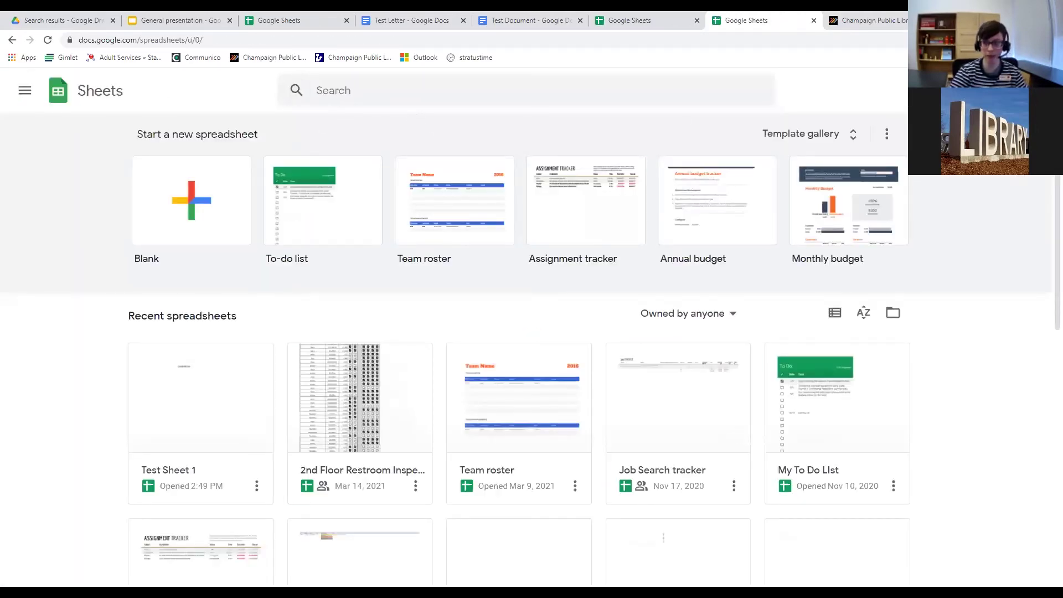
click(998, 90)
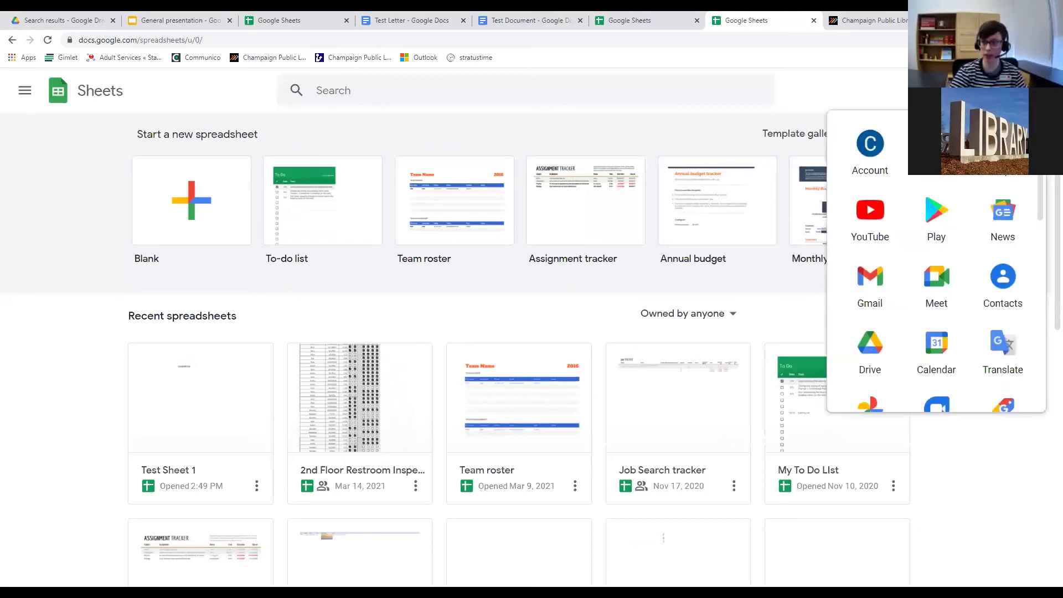
click(875, 357)
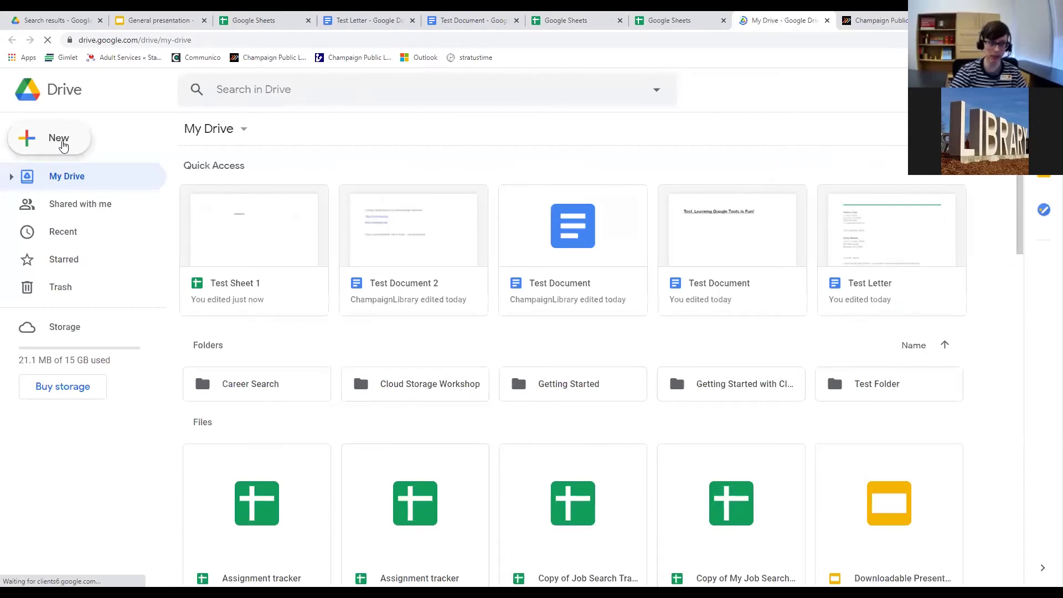
click(62, 143)
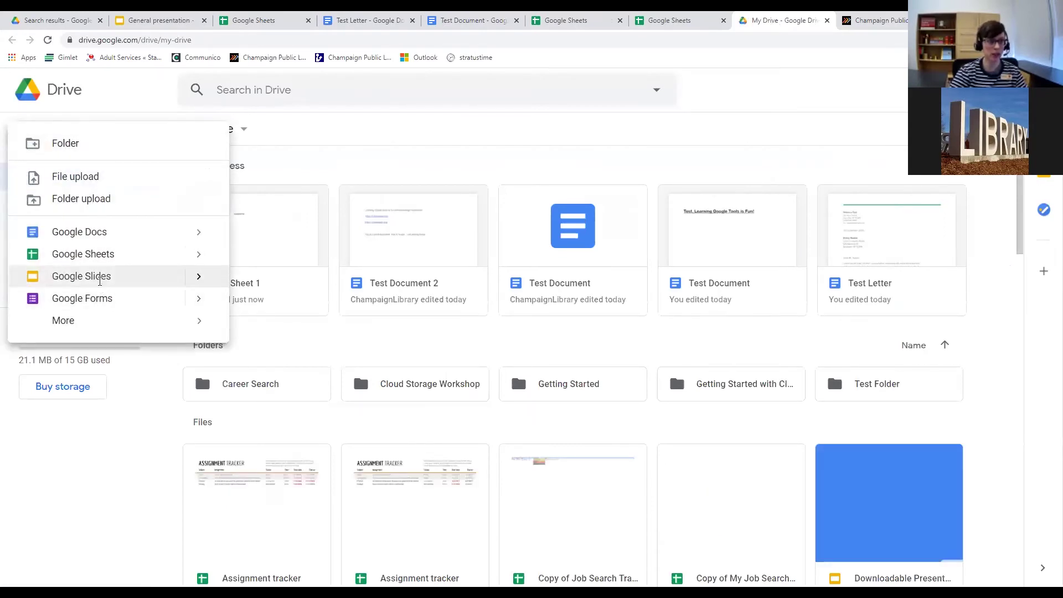
click(107, 42)
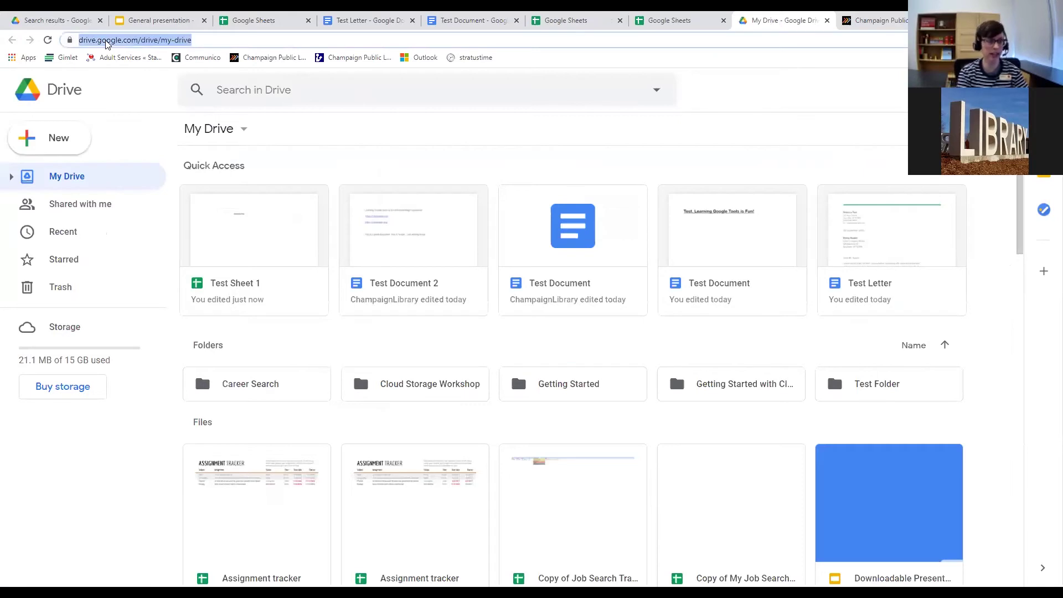
text(slides.google)
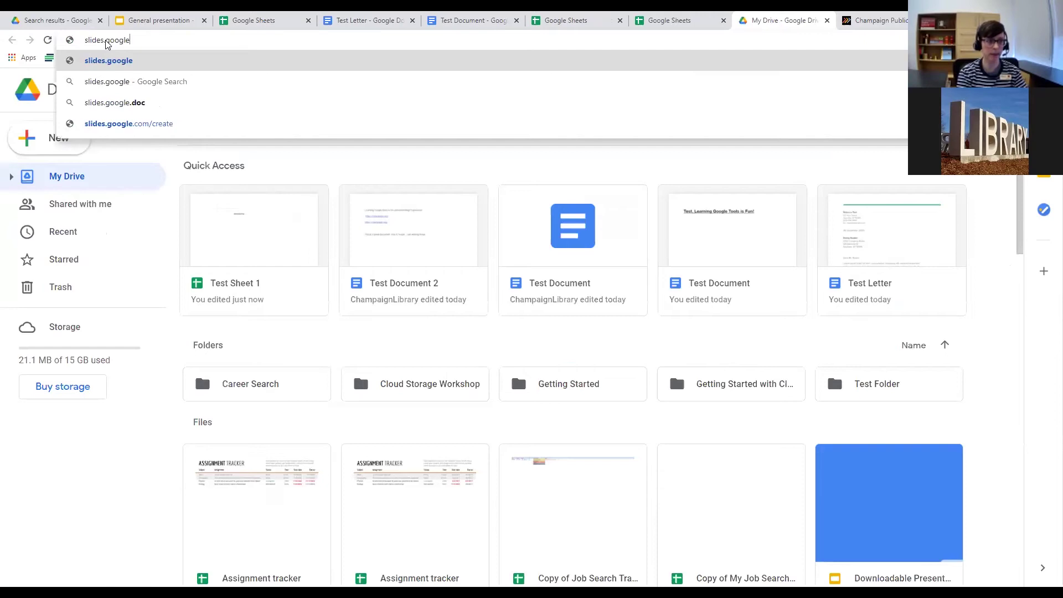
Load slides.google and scroll the Slides home page past its templates.
key(Return)
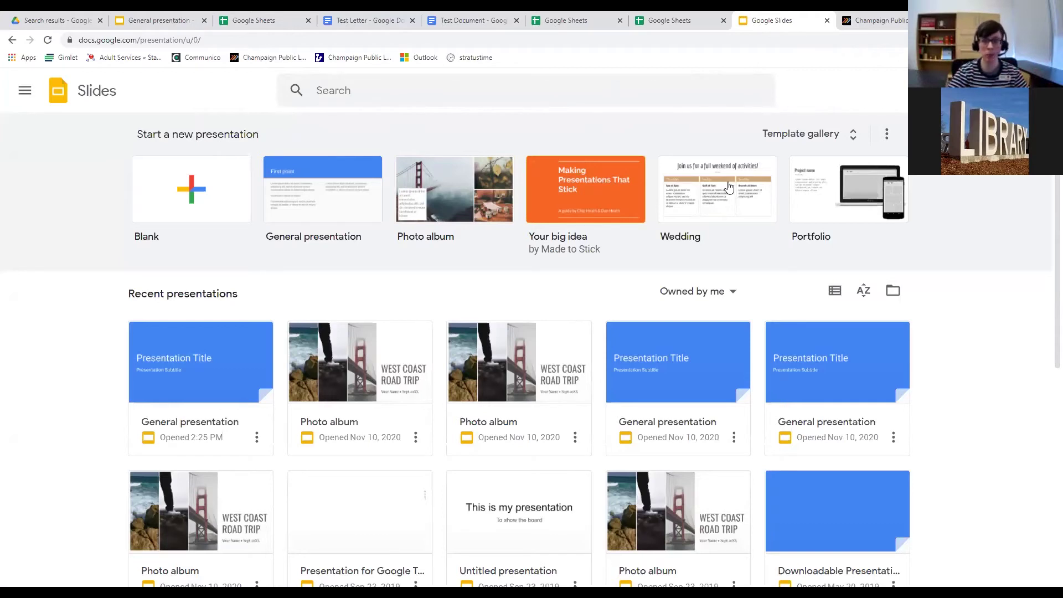
scroll(410, 237, down, 6)
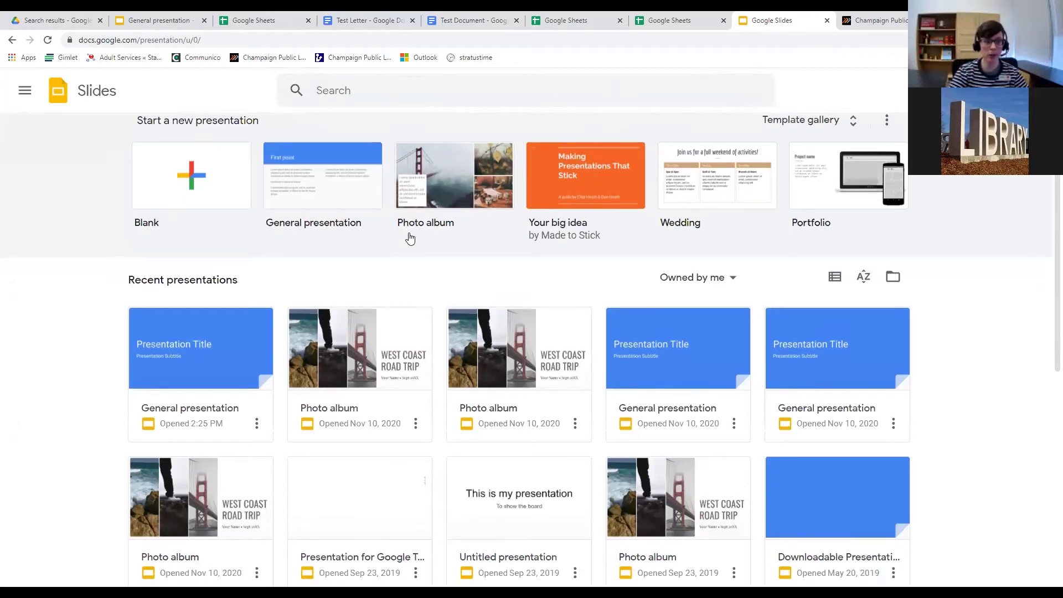
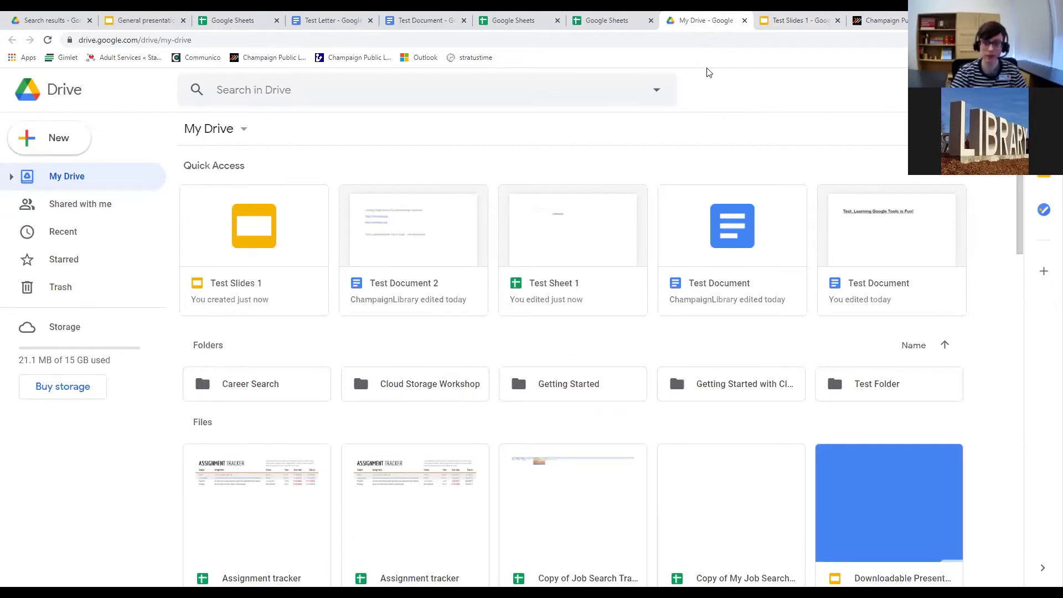
Close the two Sheets tabs plus the Test Letter, Test Document, General presentation and Test Slides 1 tabs.
click(651, 21)
click(466, 20)
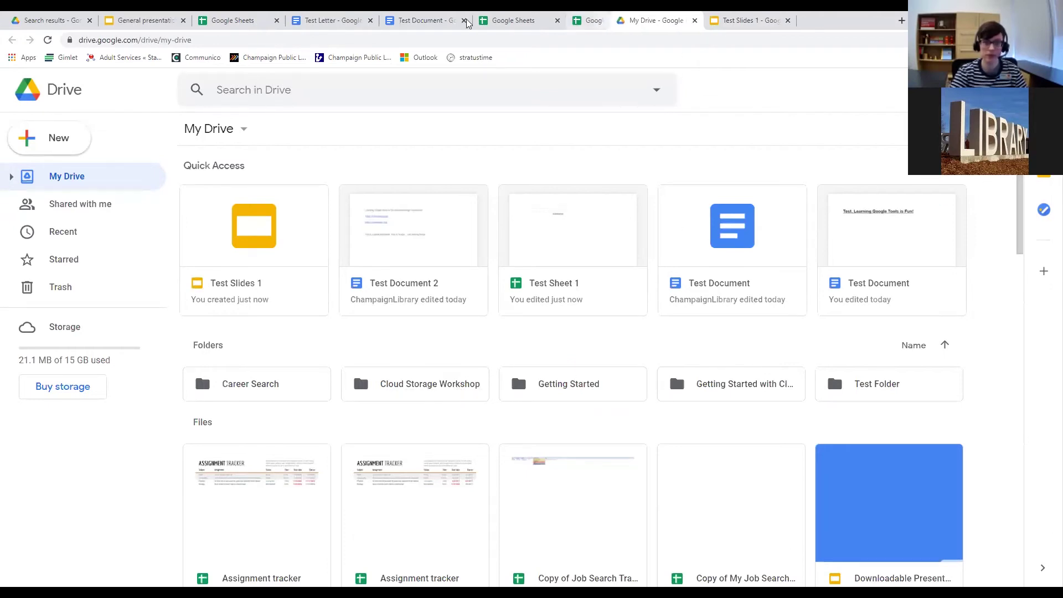
click(371, 21)
click(277, 22)
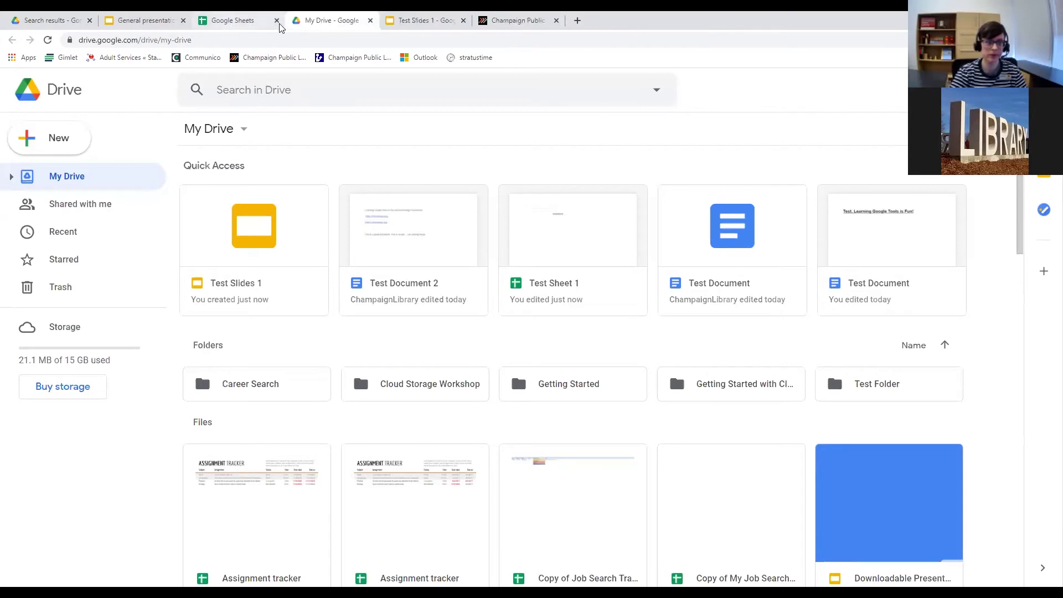
click(184, 21)
click(276, 22)
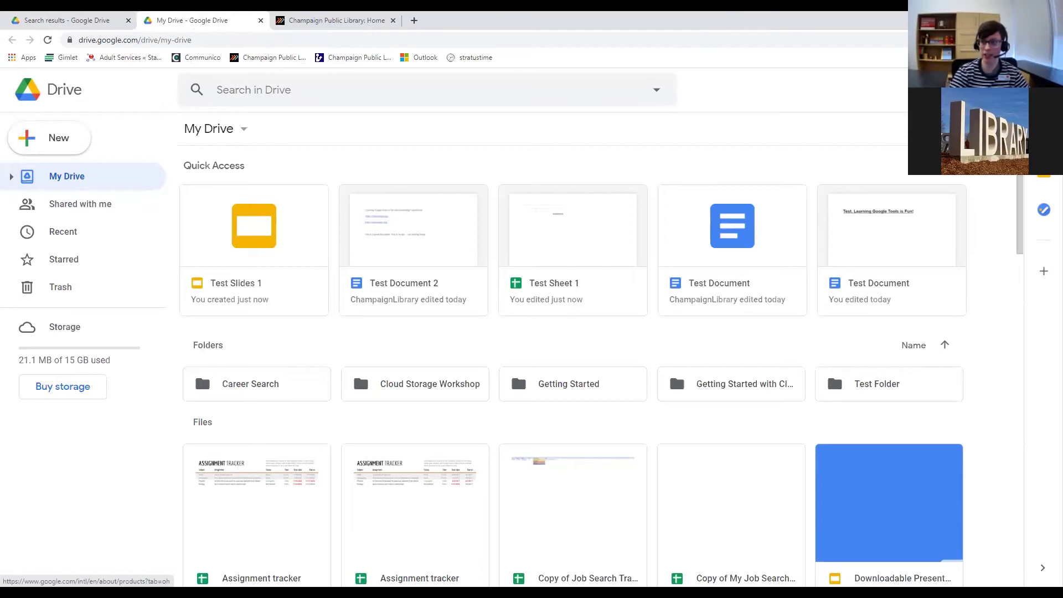
click(879, 347)
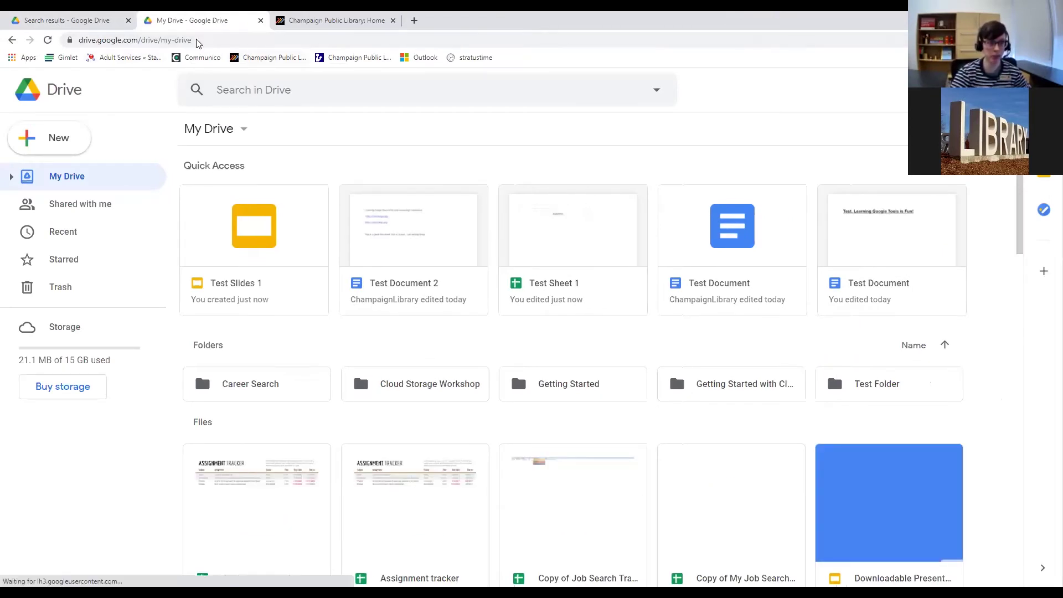
click(244, 40)
scroll(456, 247, down, 4)
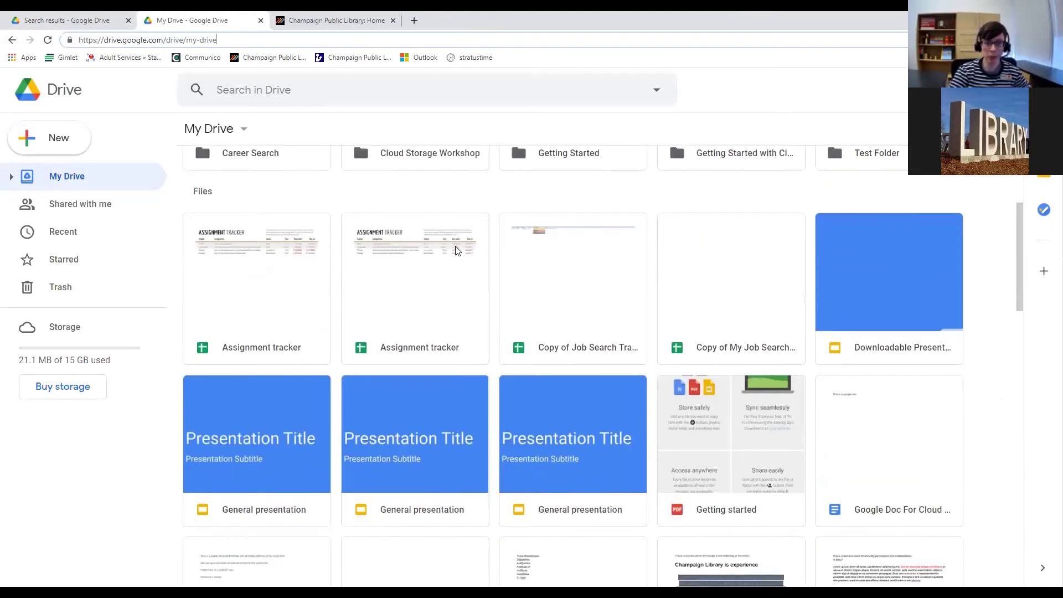
scroll(456, 250, down, 1)
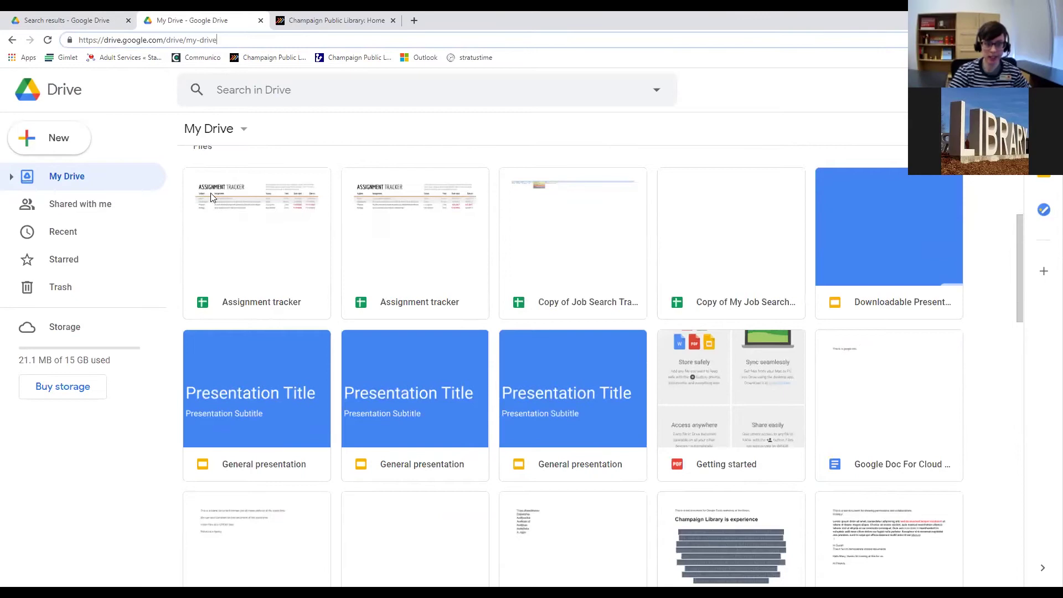
scroll(436, 326, up, 5)
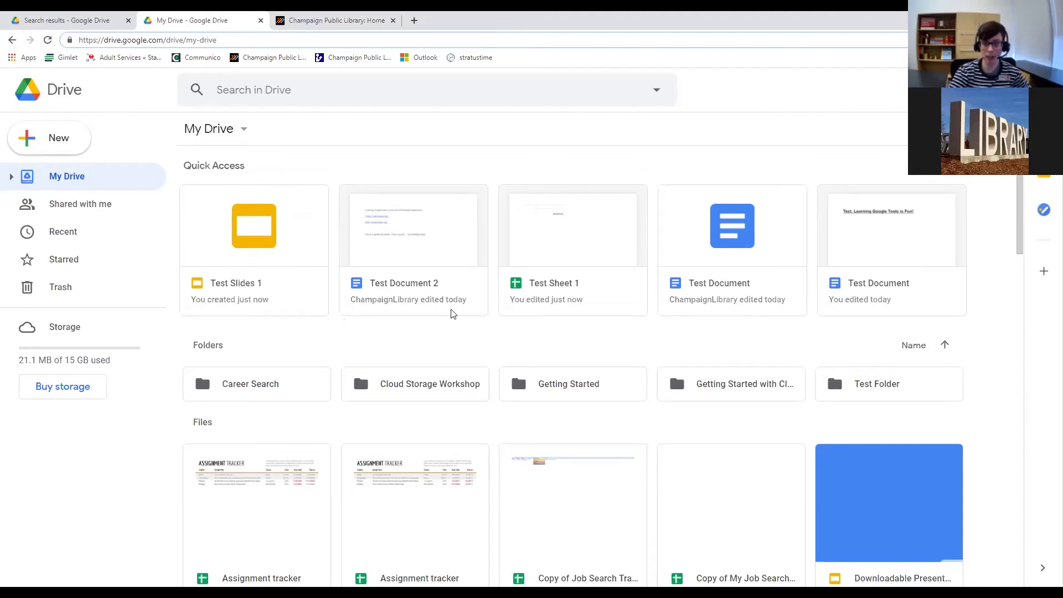
scroll(382, 274, down, 5)
scroll(382, 274, up, 5)
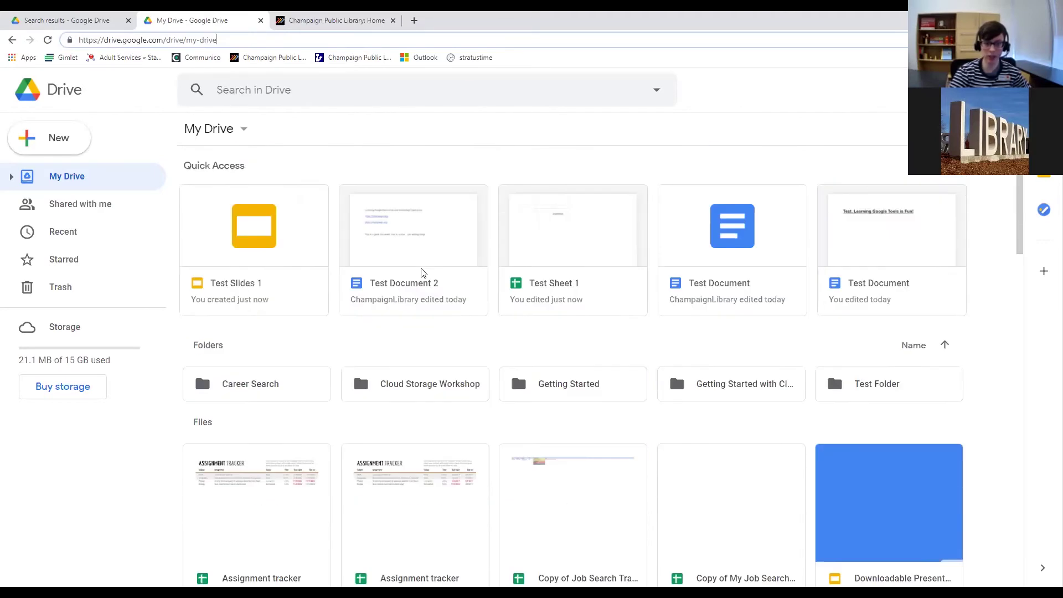
right_click(300, 258)
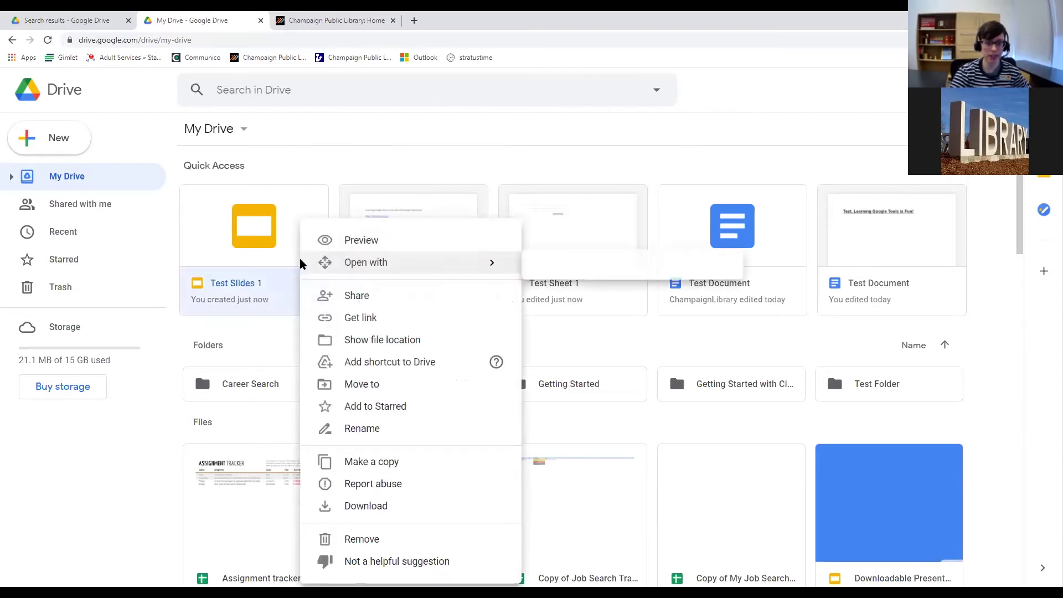
scroll(300, 263, down, 2)
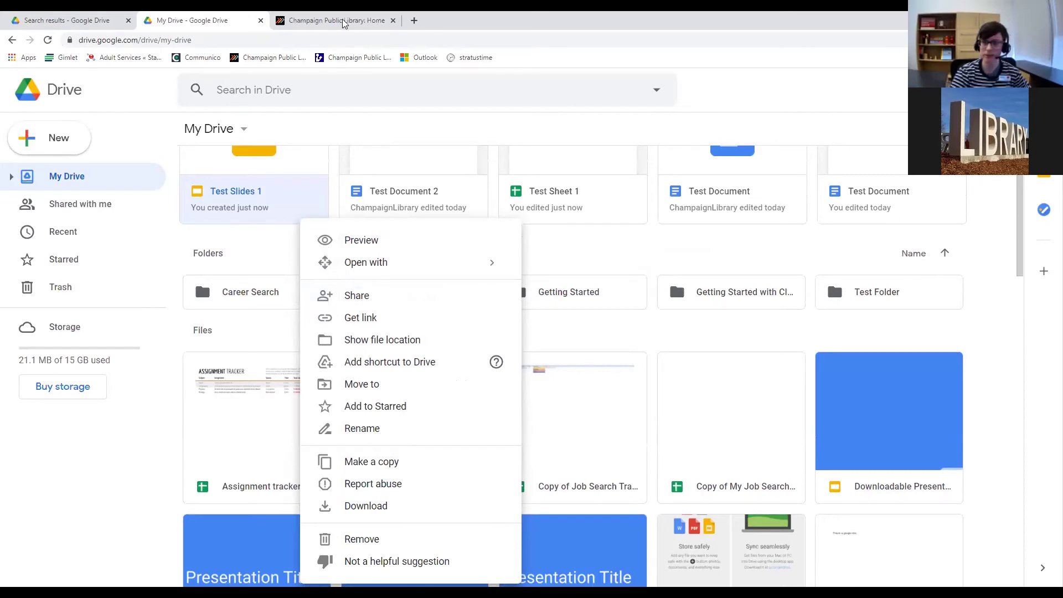
click(455, 13)
click(461, 21)
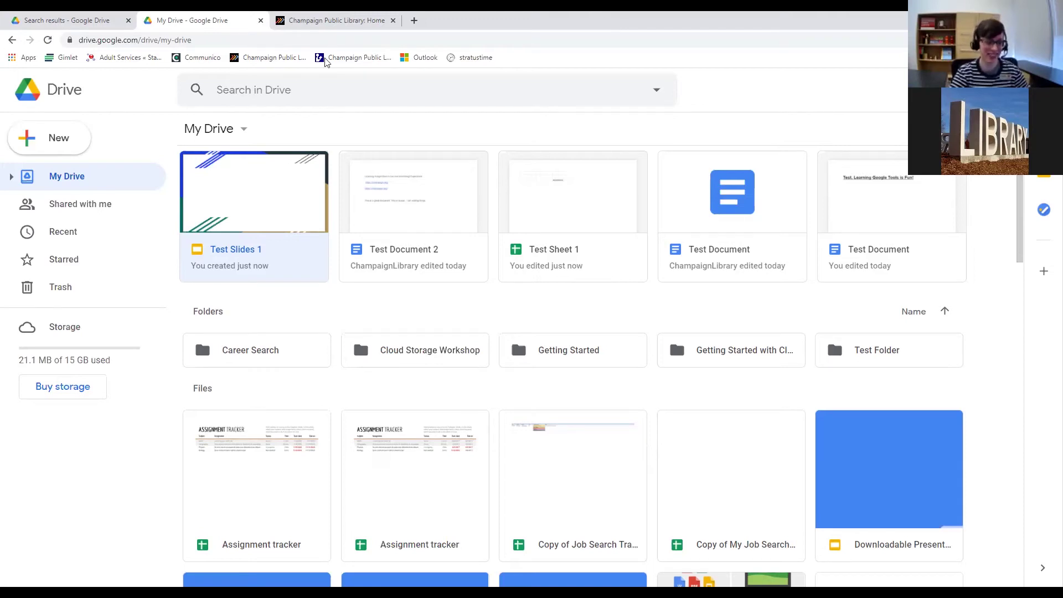
drag(1018, 198, 1017, 183)
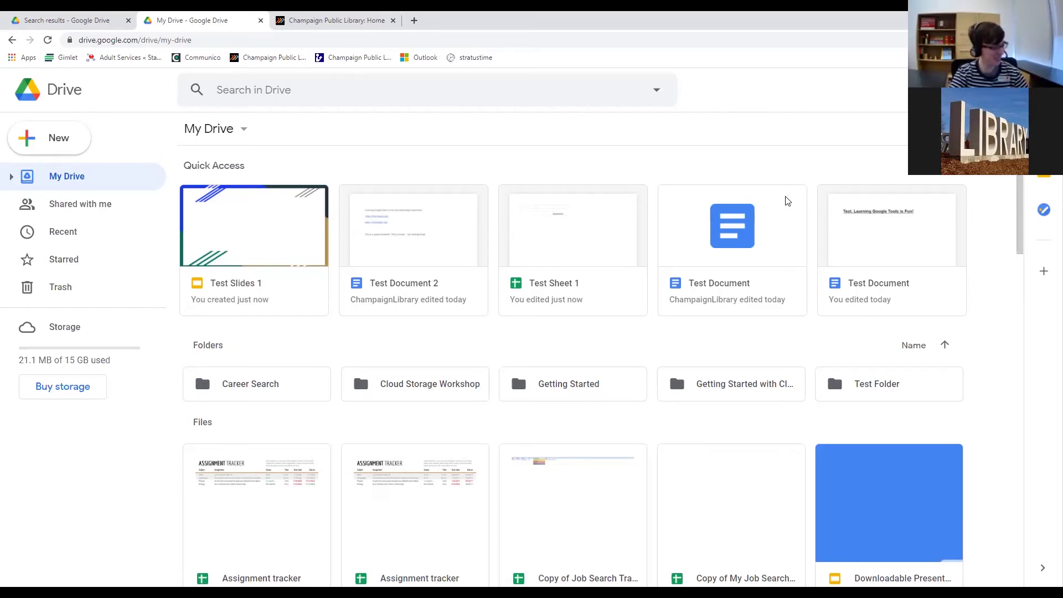
right_click(788, 201)
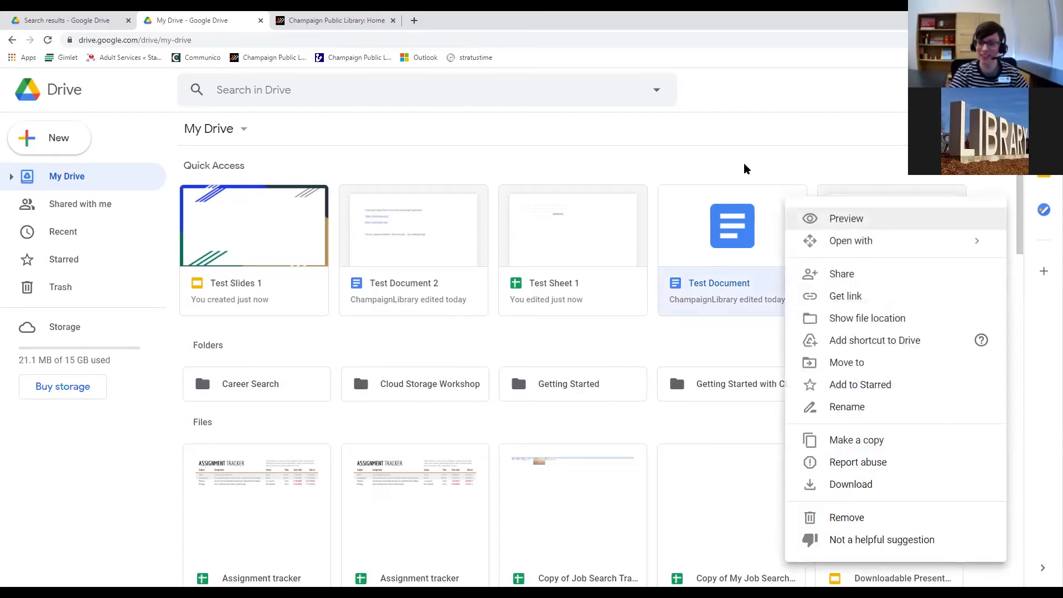
click(750, 181)
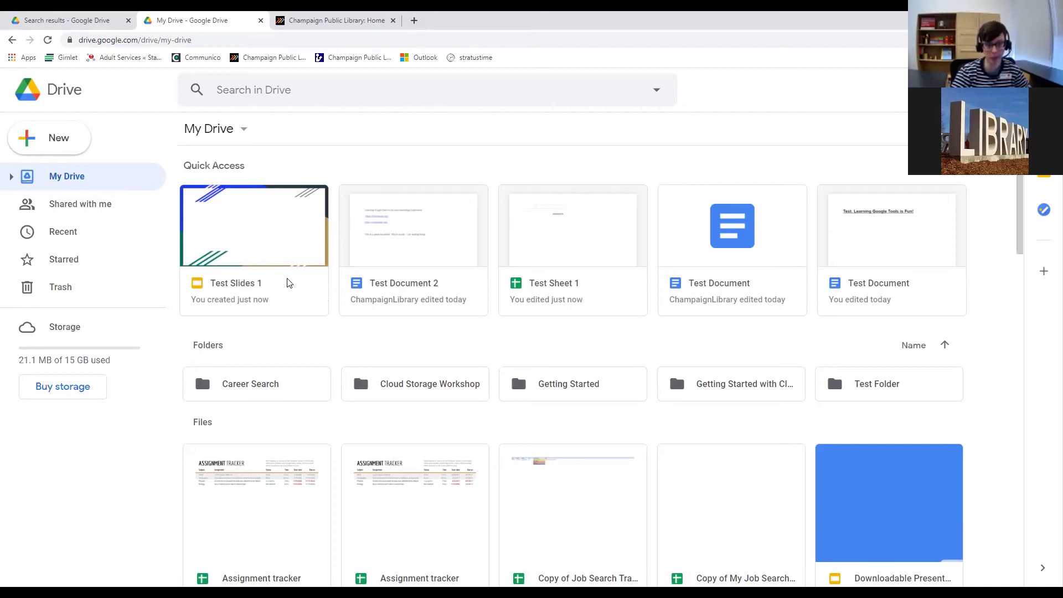
Download Test Slides 1 from My Drive as a PowerPoint file, then download it again.
right_click(274, 227)
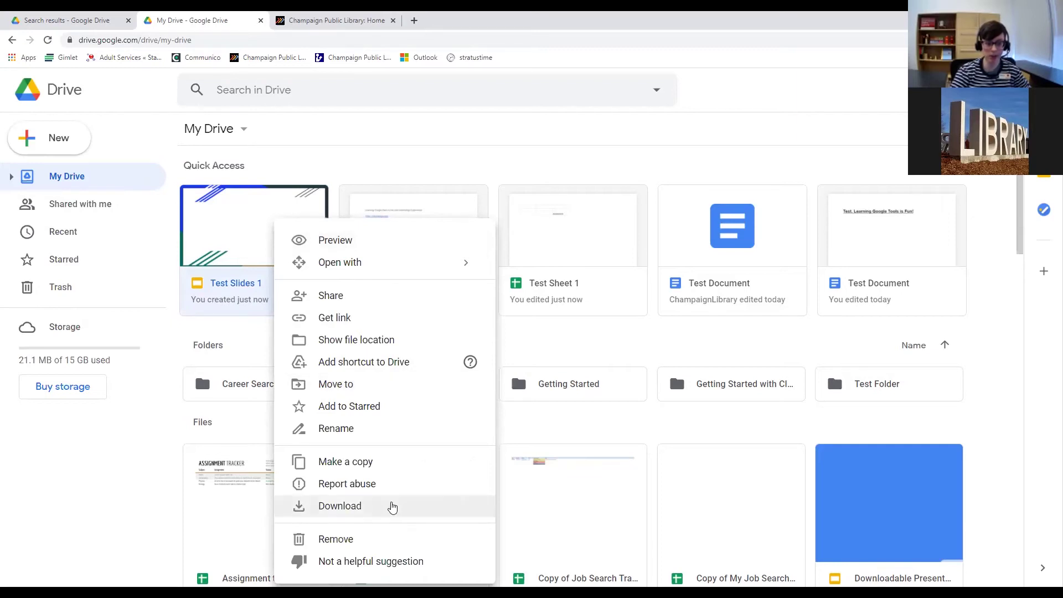
click(299, 507)
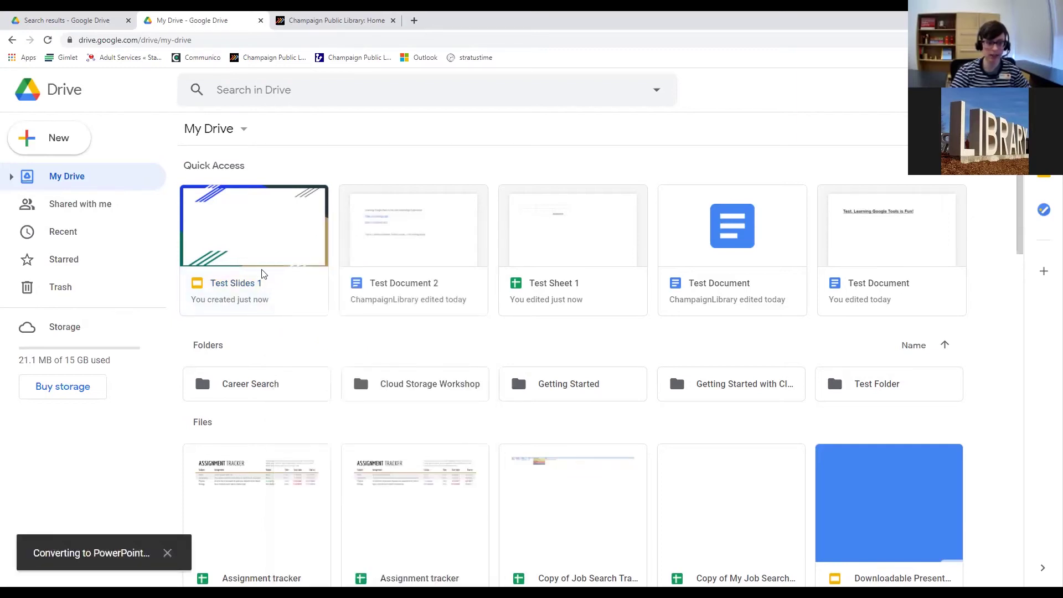
right_click(263, 252)
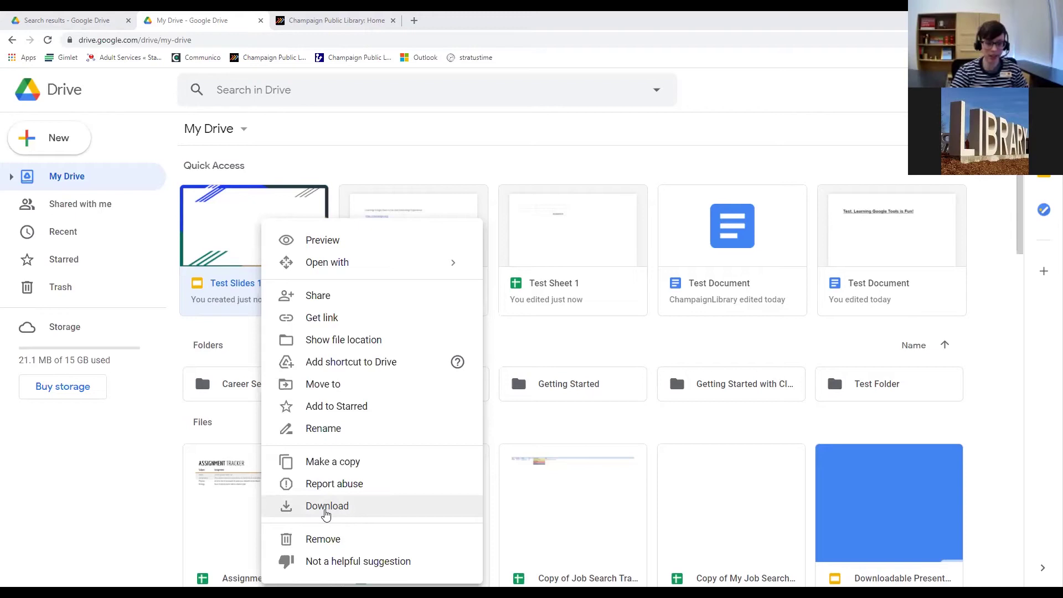
click(336, 514)
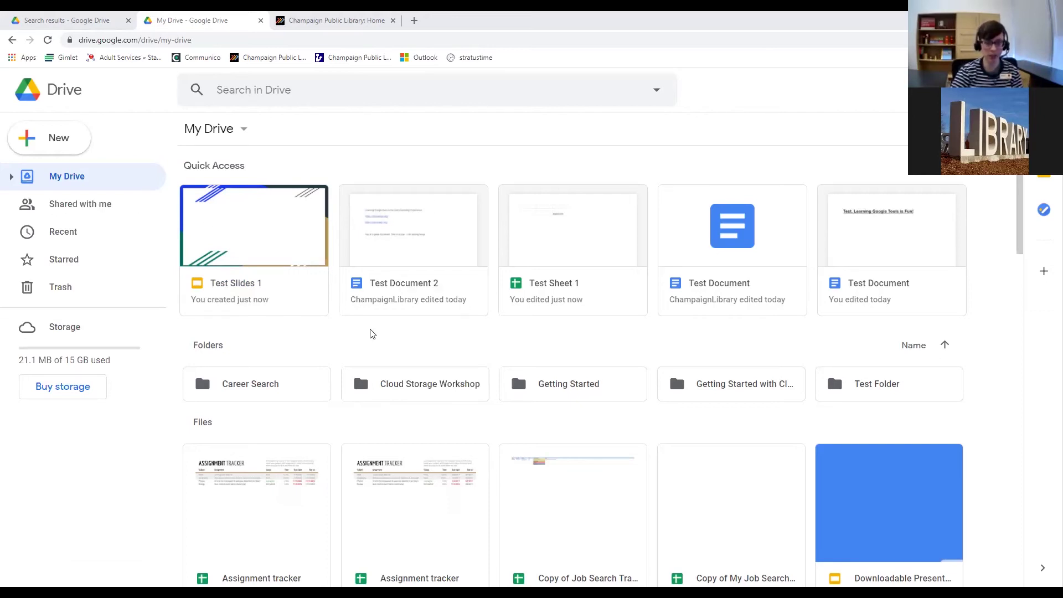
Open Test Document 2 and view its File > Download format options.
double_click(409, 288)
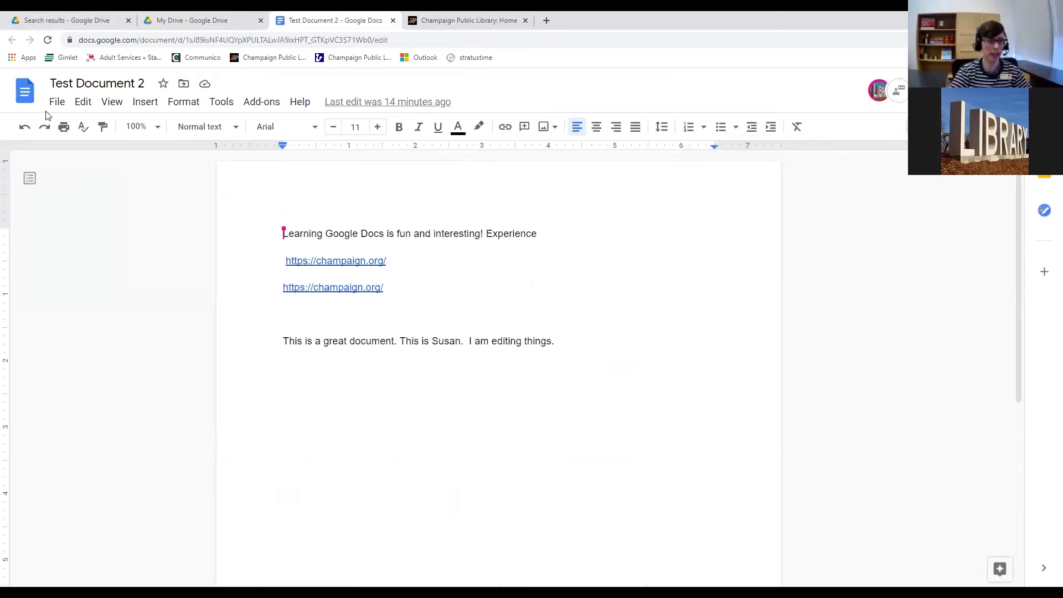
click(56, 104)
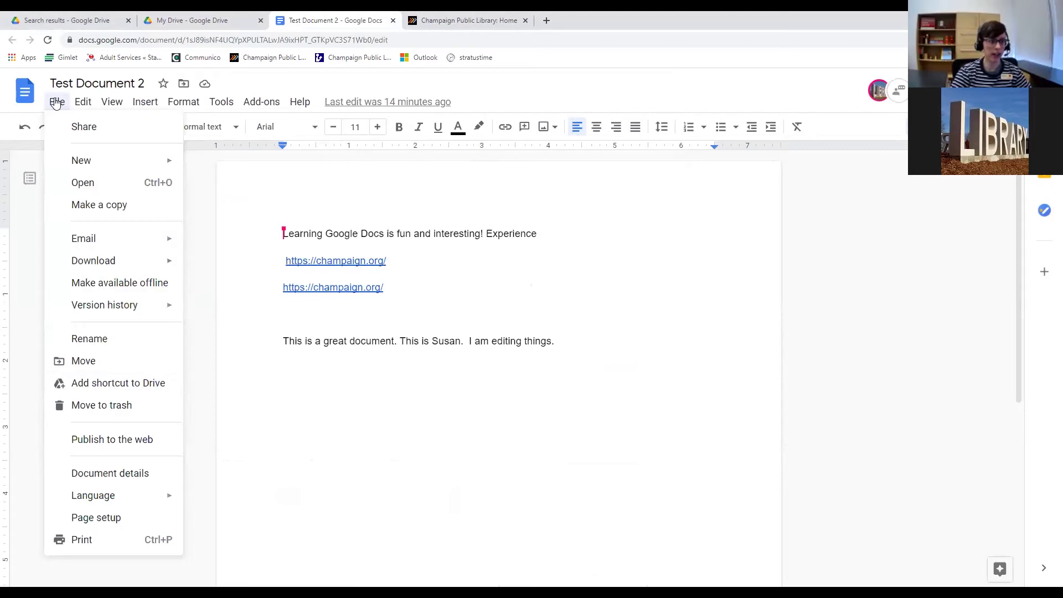
mouse_move(103, 268)
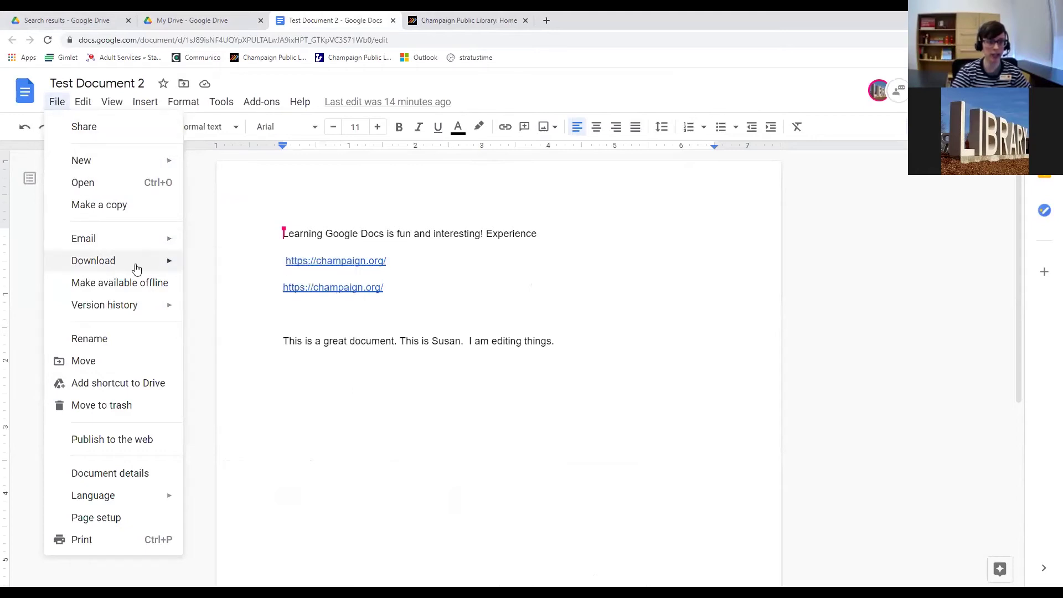
mouse_move(149, 265)
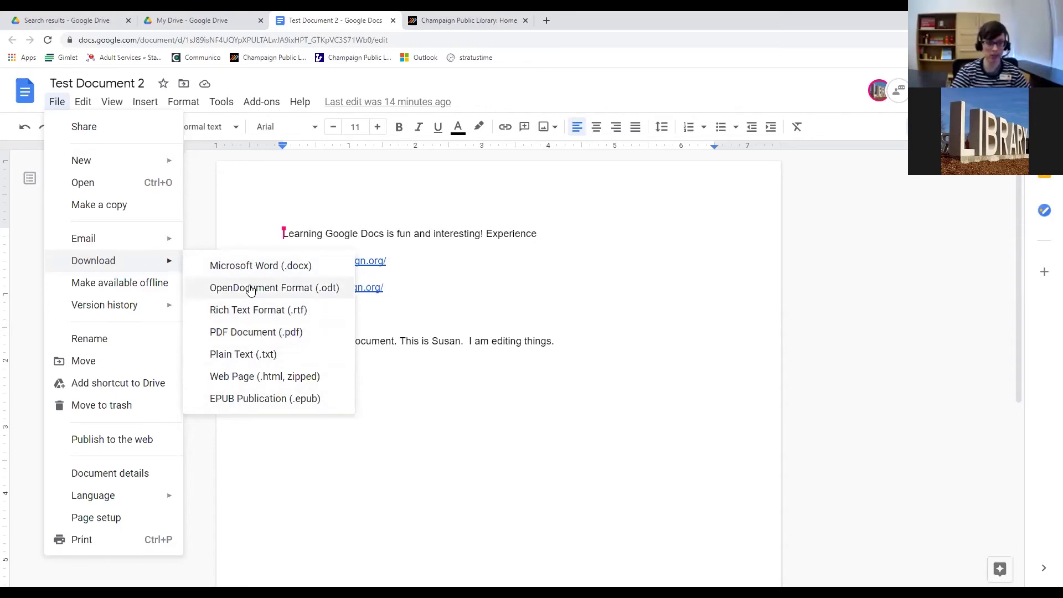
Dismiss the format list, then open Test Slides 1 from My Drive and its File menu.
click(263, 334)
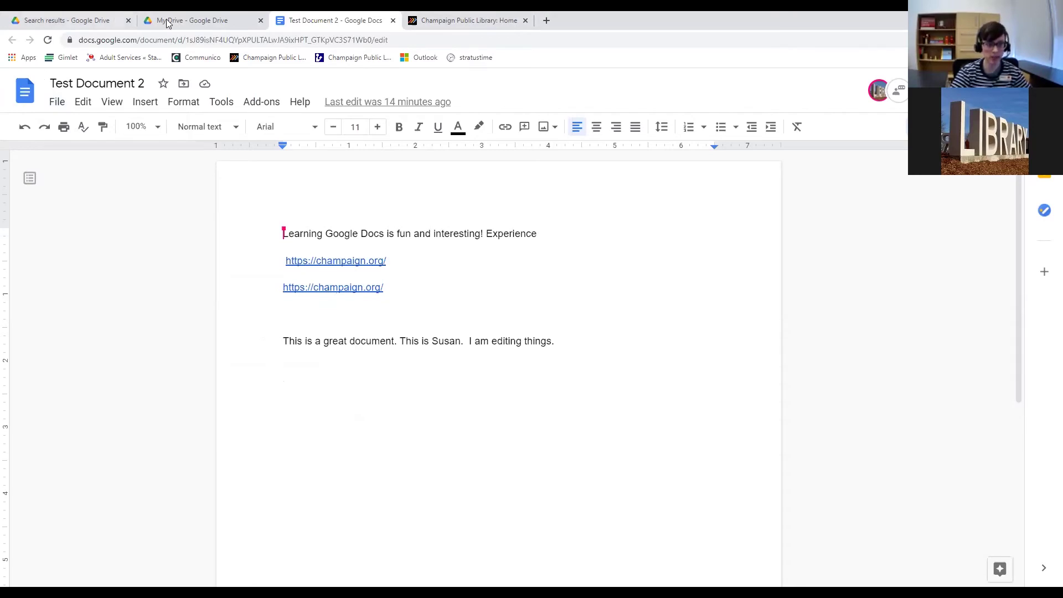
double_click(252, 289)
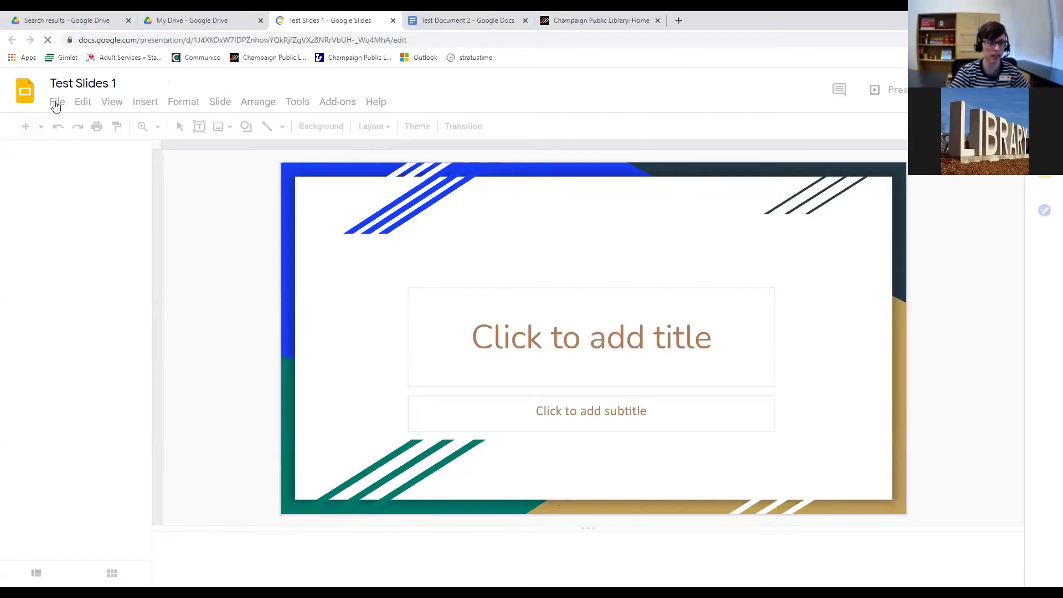
click(56, 102)
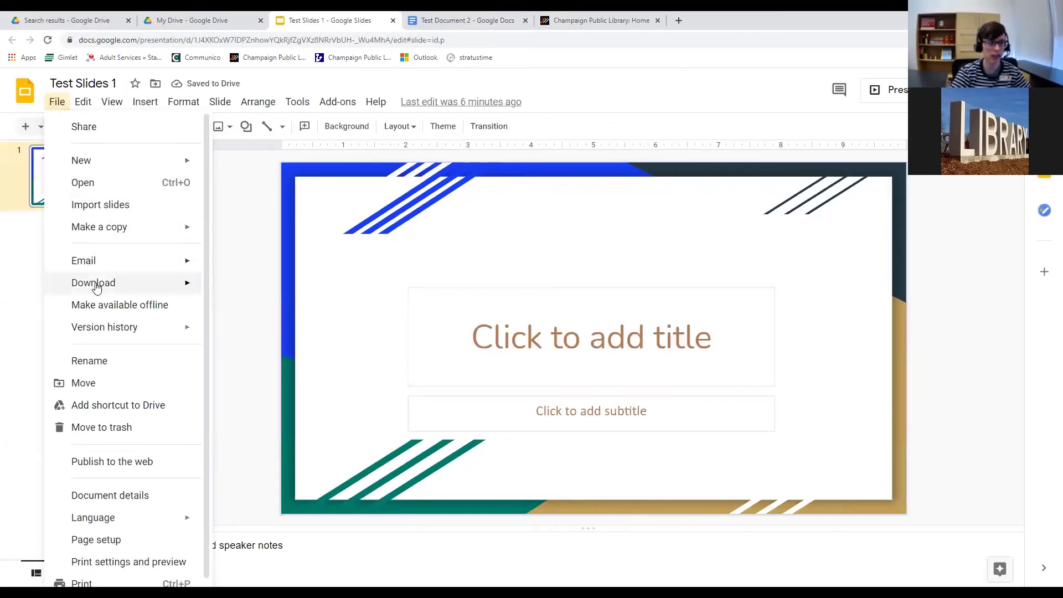
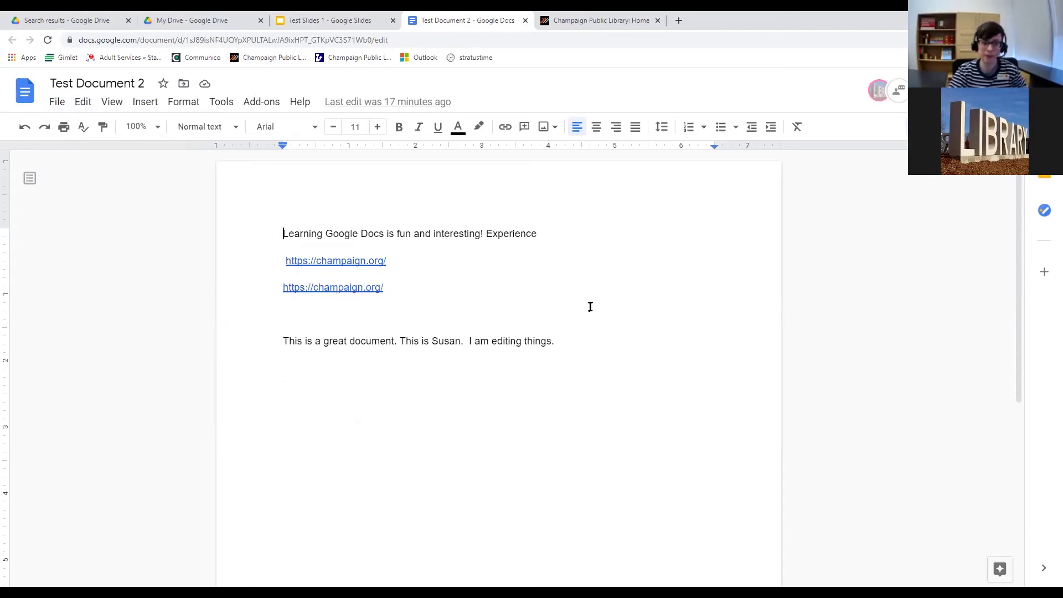
Switch to the My Drive browser tab in Google Drive.
click(222, 21)
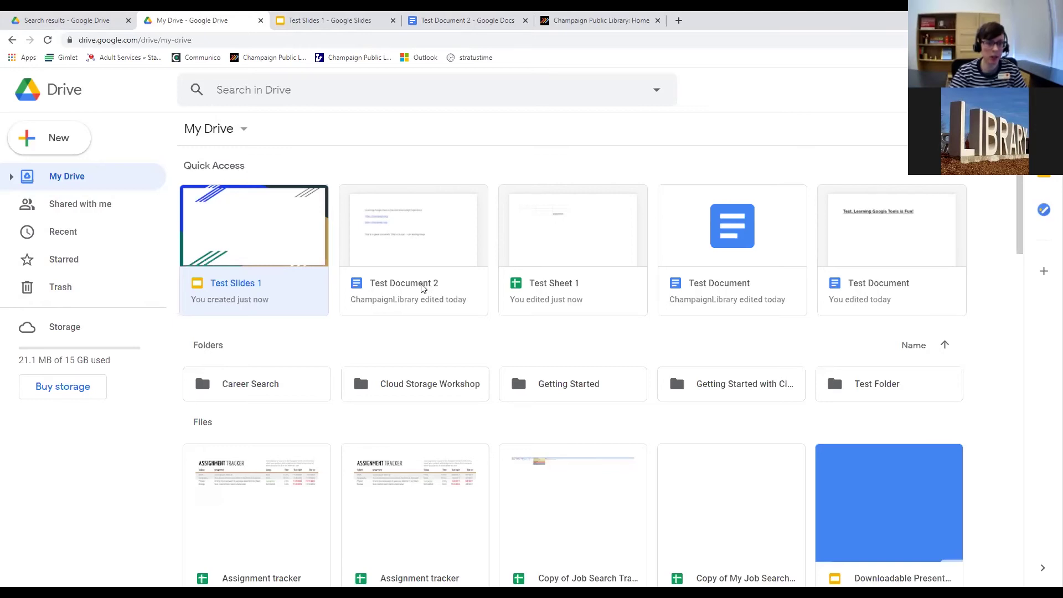
Open Test Document 2 and download it as a Microsoft Word file, Test Document 2.docx.
double_click(424, 287)
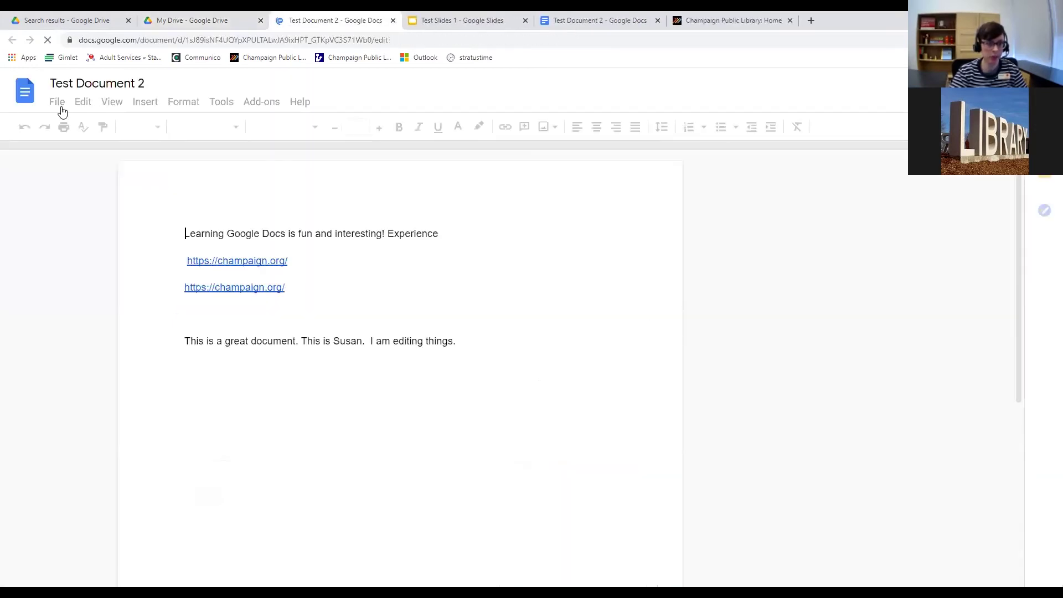
click(58, 104)
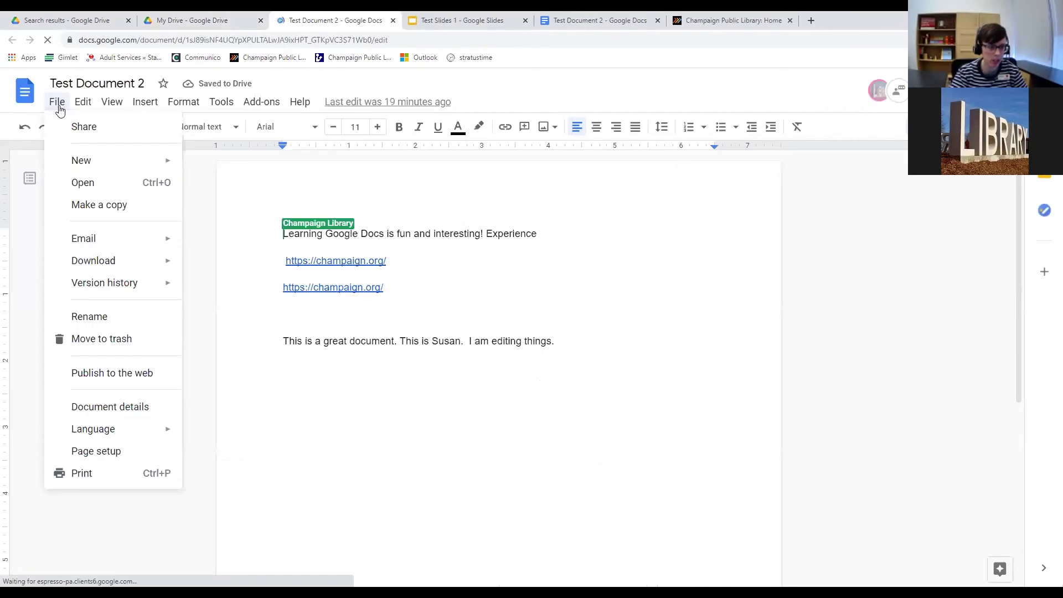
mouse_move(95, 264)
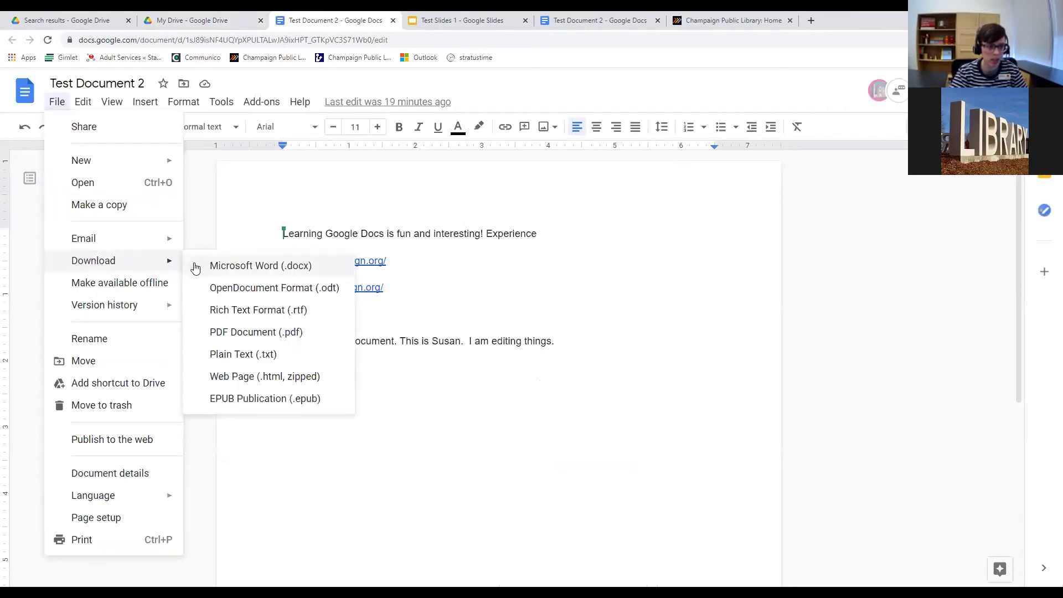
click(254, 268)
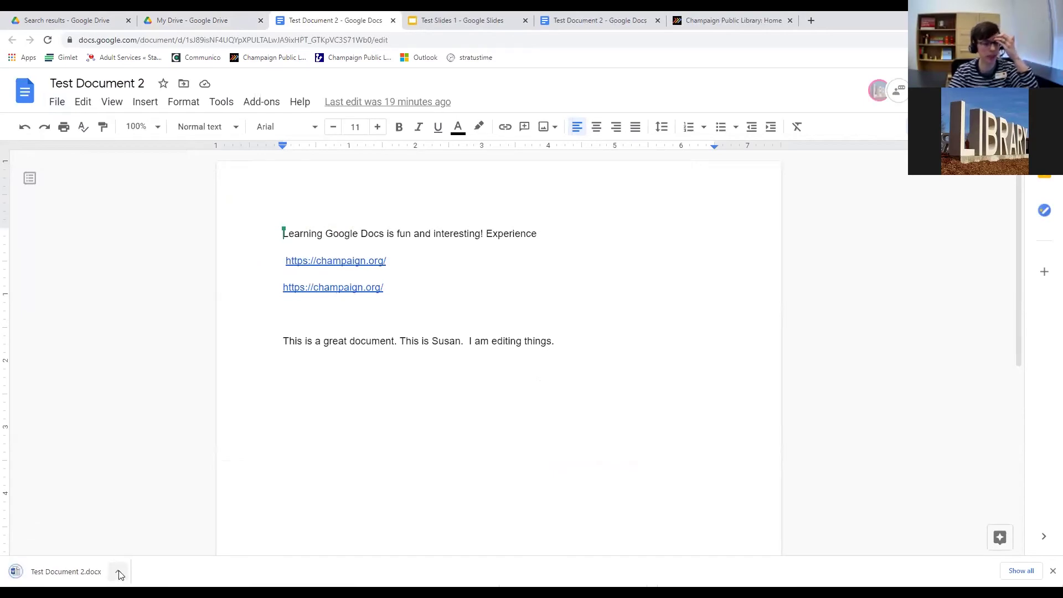
click(119, 573)
click(90, 551)
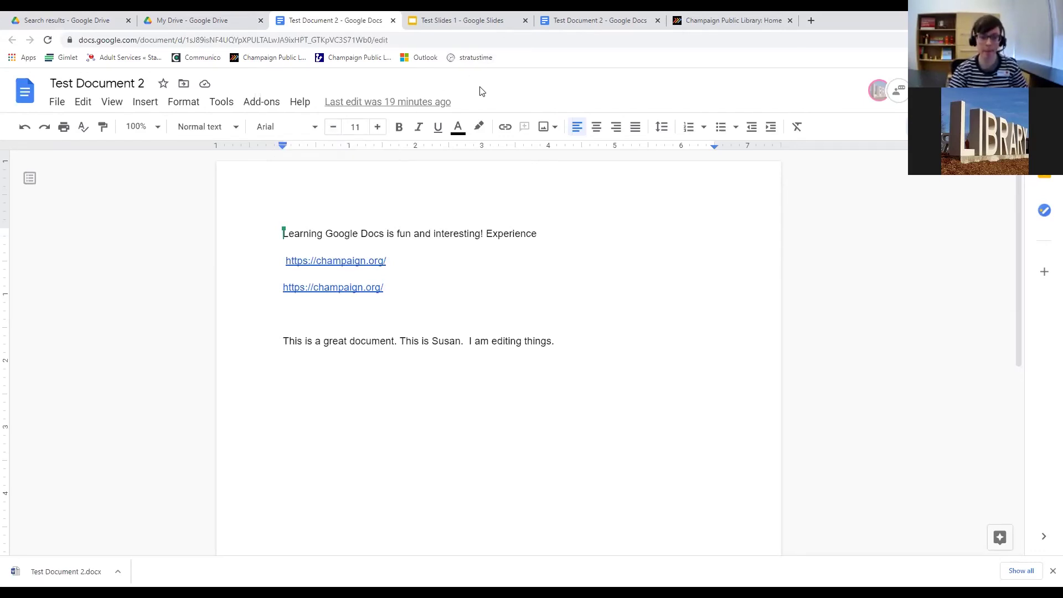
Open and close Test Document 2's File menu twice to review its commands.
click(61, 109)
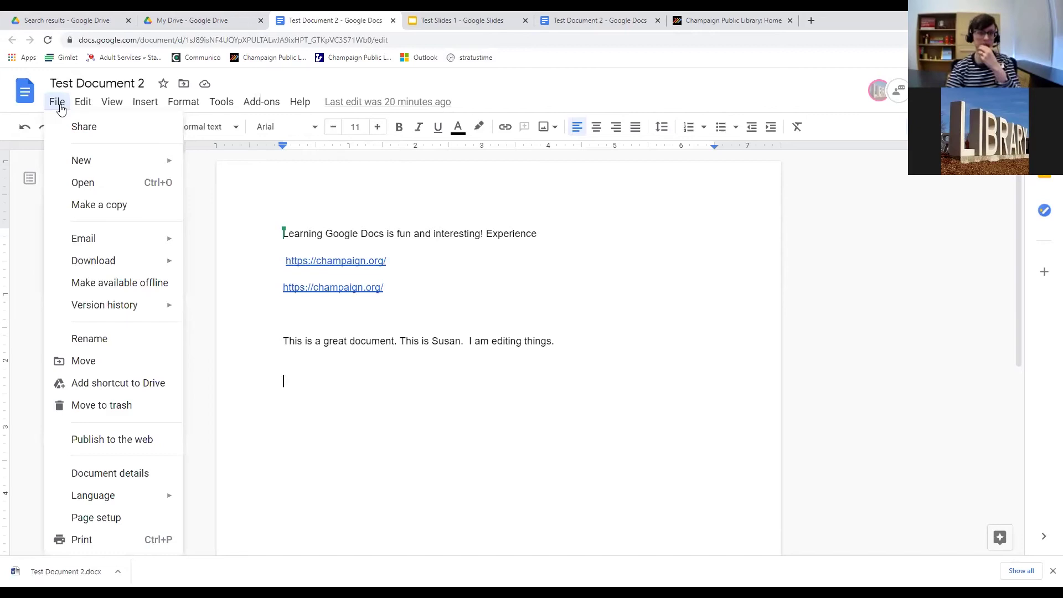
click(61, 109)
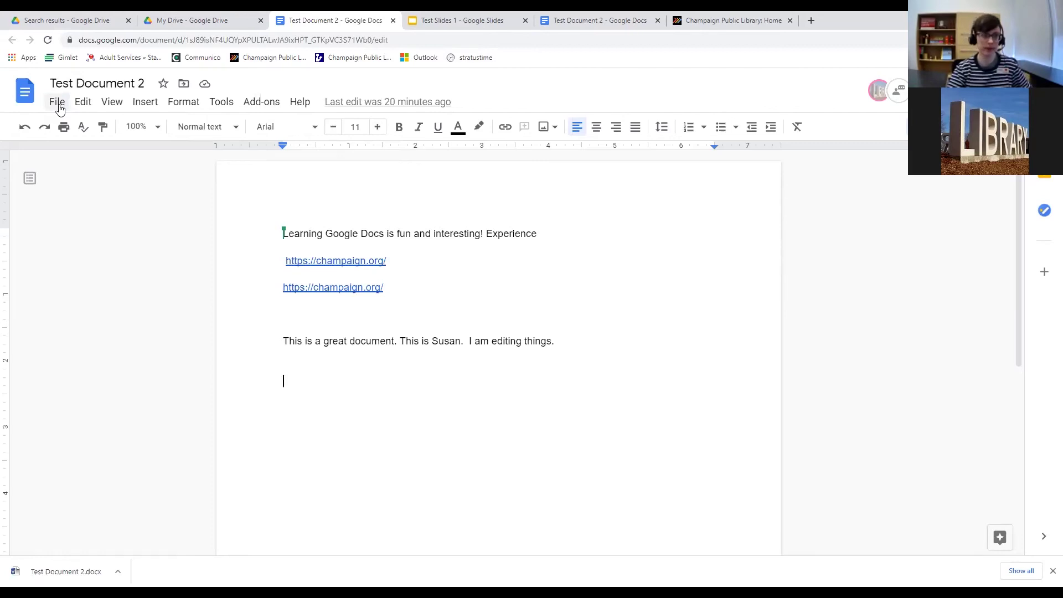
click(61, 109)
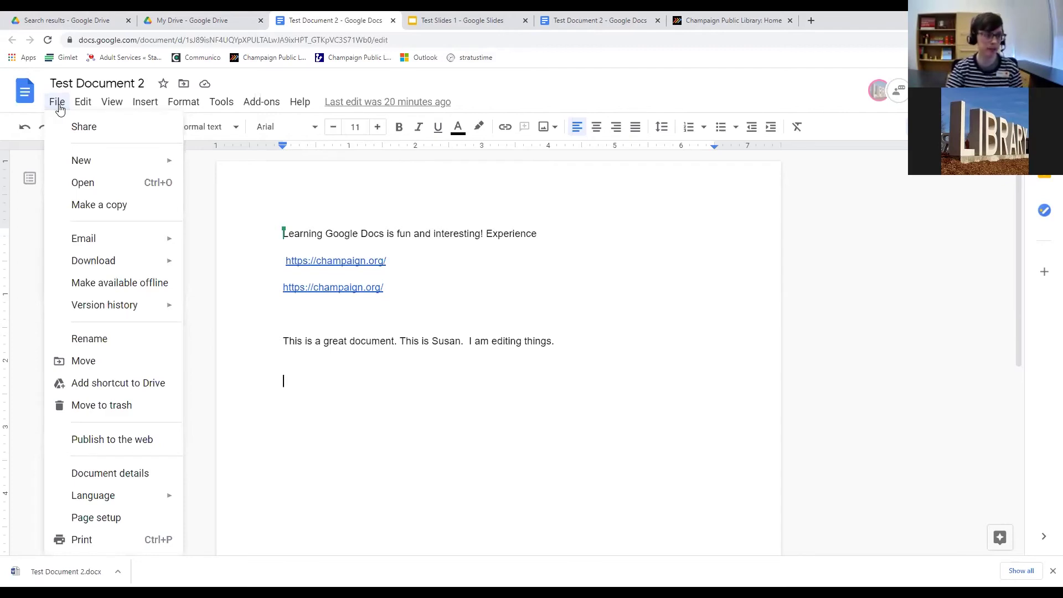
click(60, 109)
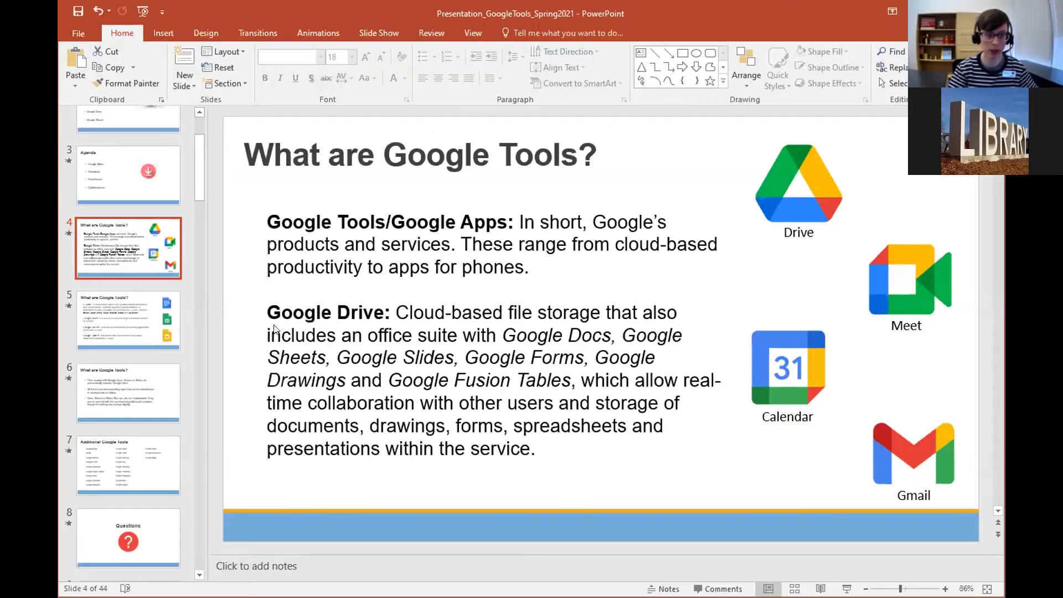
Present the Google Tools slideshow from the current slide, advancing four slides to Google Sheets - Rename.
drag(195, 183, 200, 297)
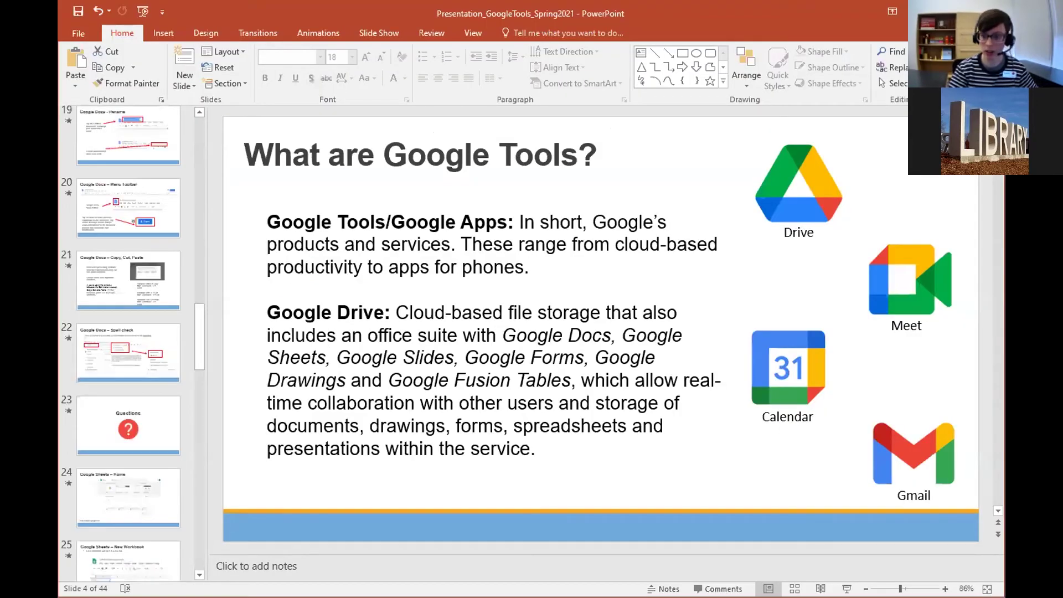
key(shift+F5)
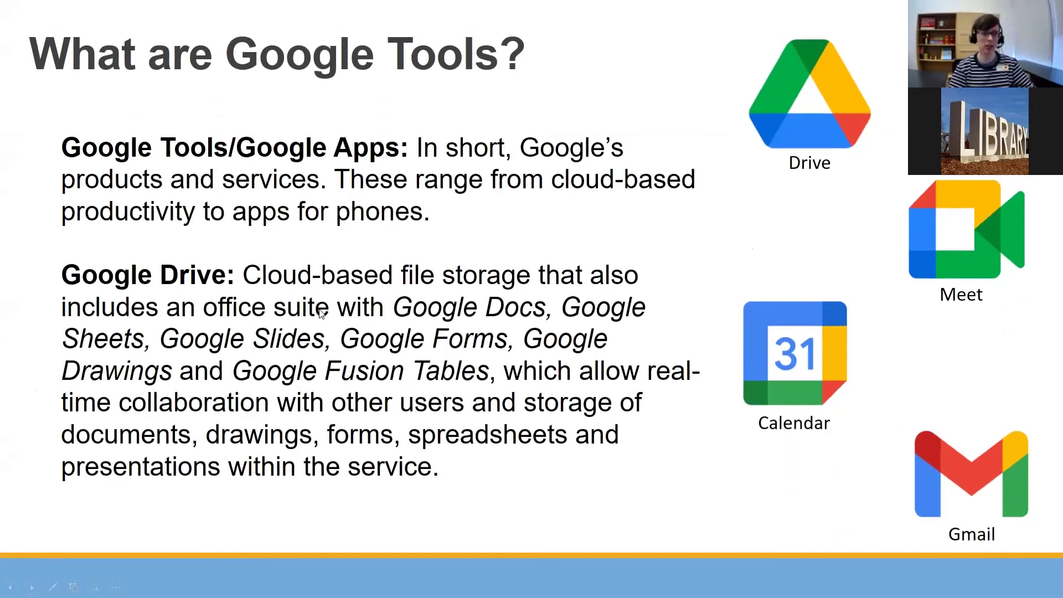
key(Right)
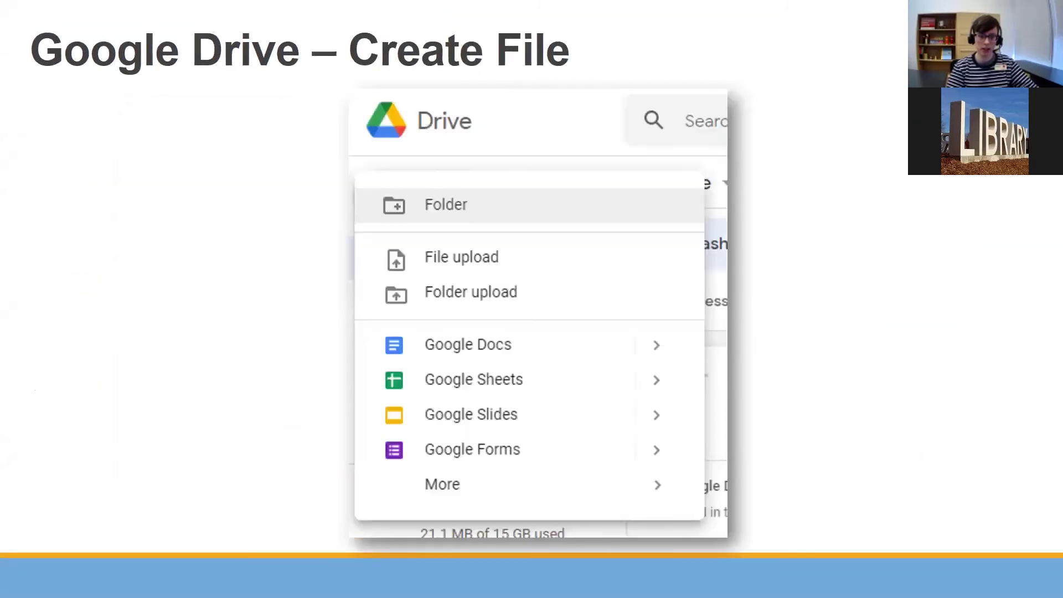
key(Right)
key(Right)
key(Right)
key(Right)
key(Right)
key(Right)
key(Right)
key(Right)
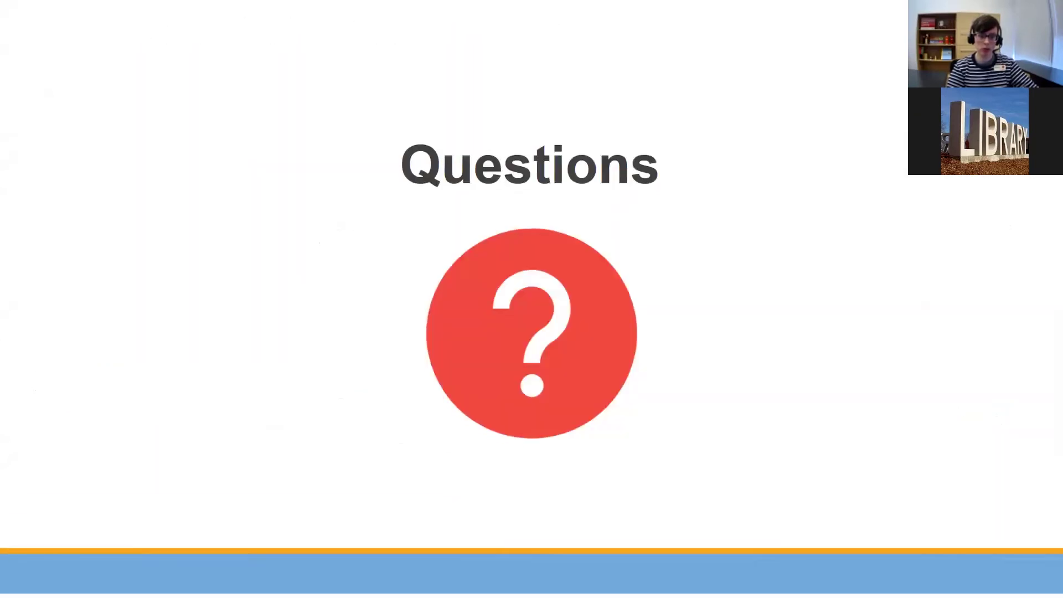
key(Right)
key(Right)
key(Right)
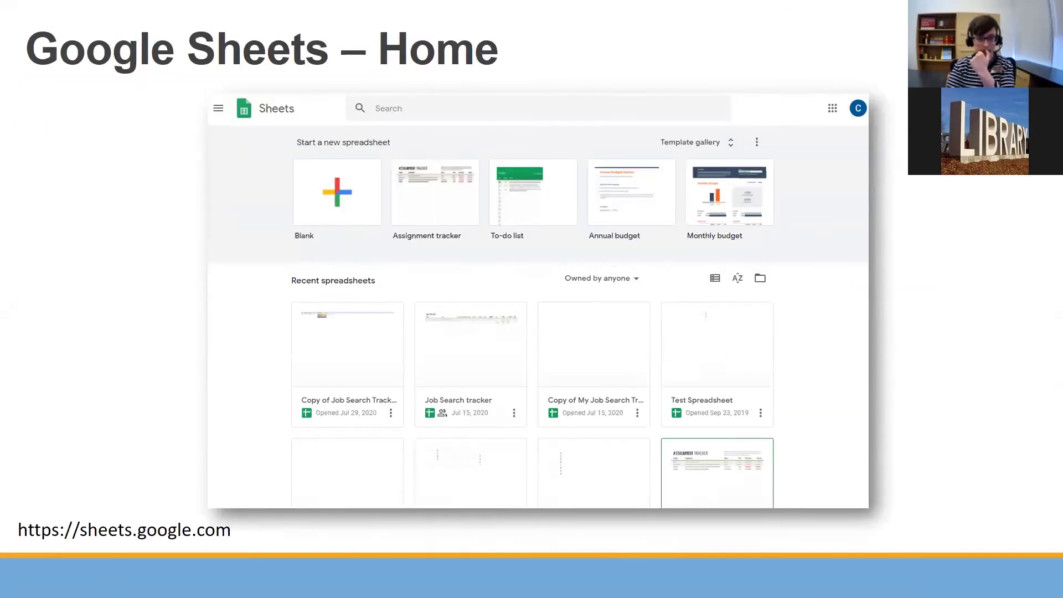
key(Right)
key(Right)
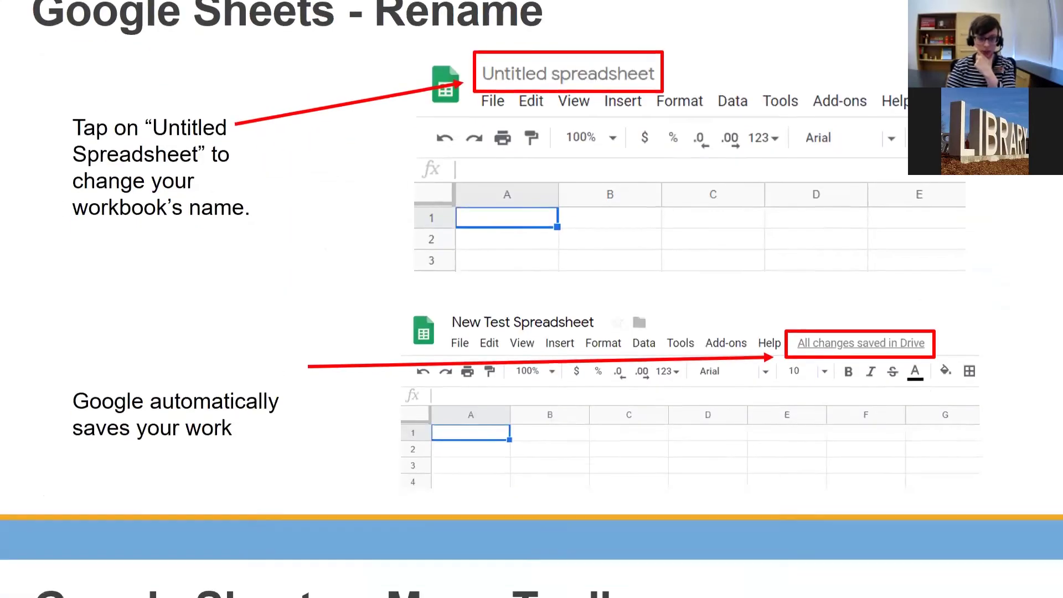
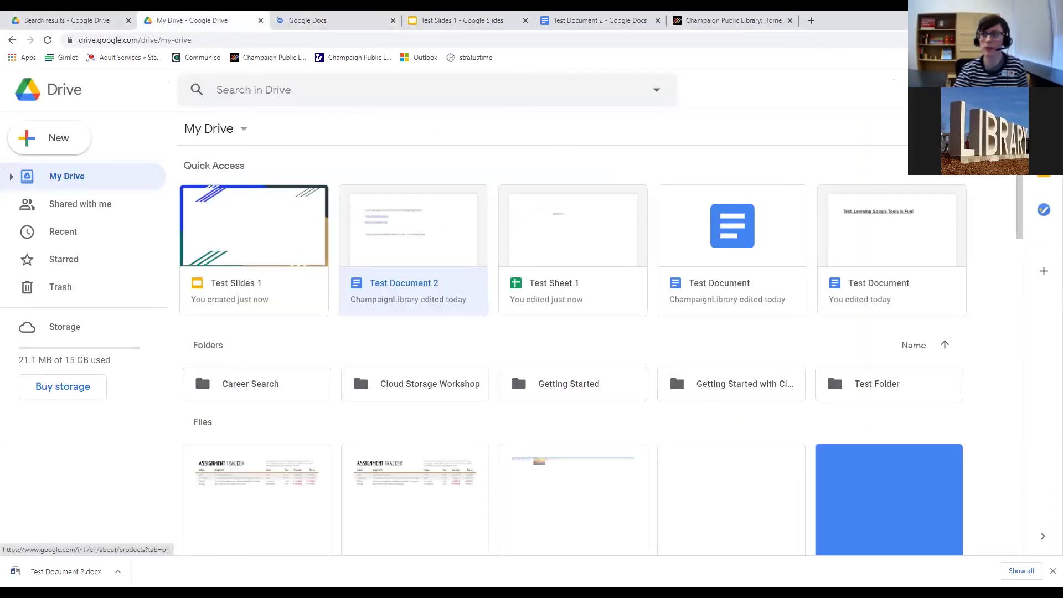
Glance at the Google apps list and Test Document 2's options, then open it in Google Docs.
click(1006, 89)
click(1005, 90)
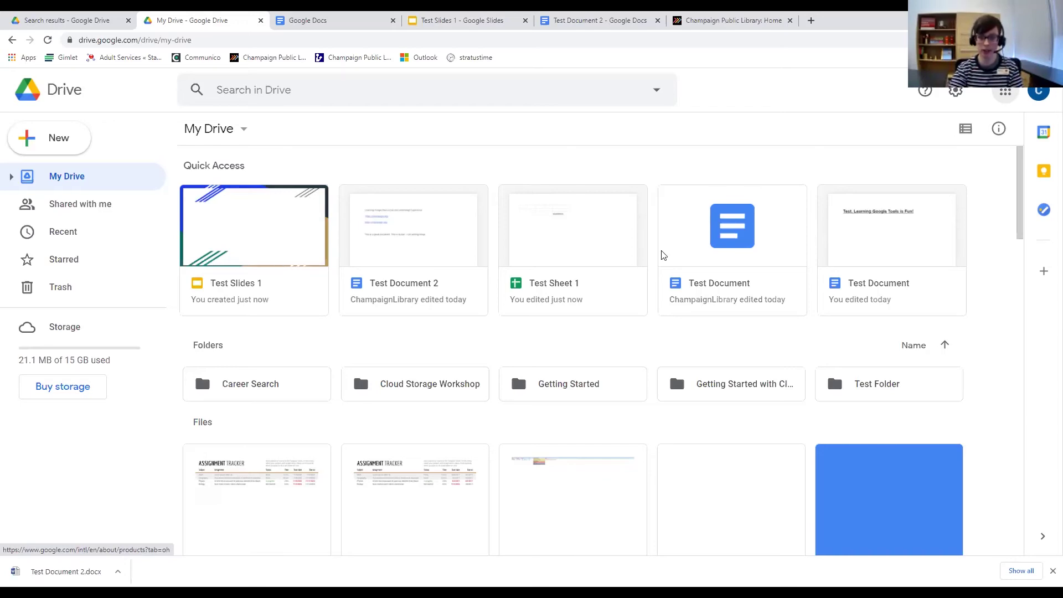
right_click(447, 242)
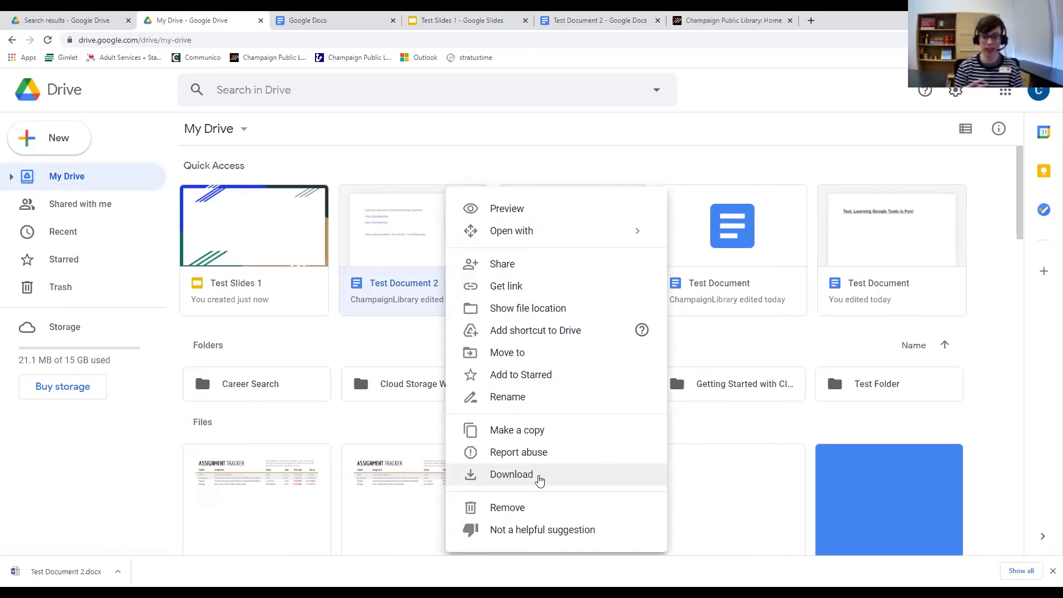
click(422, 284)
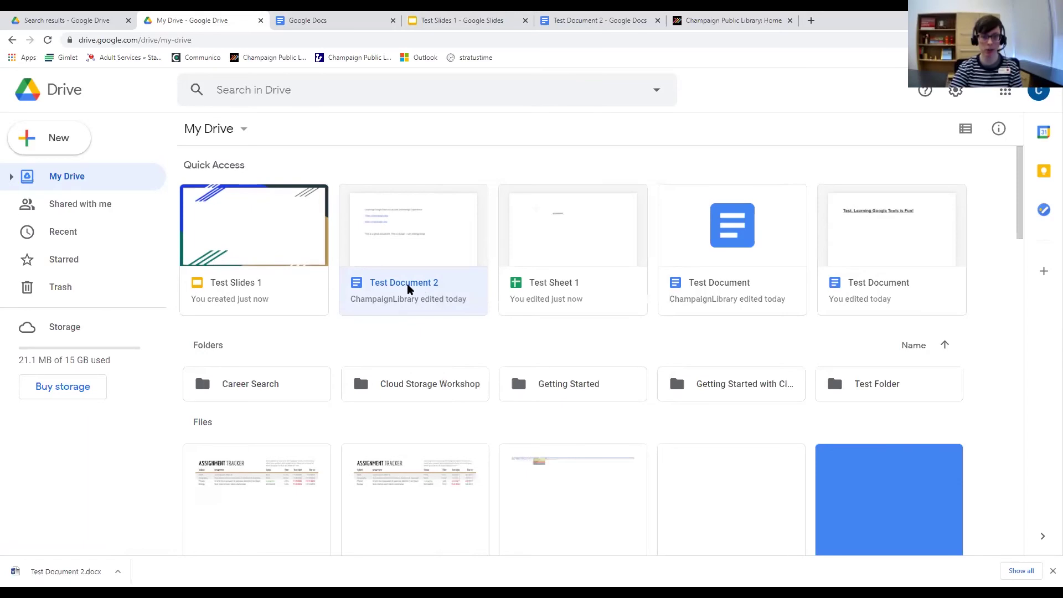
double_click(408, 284)
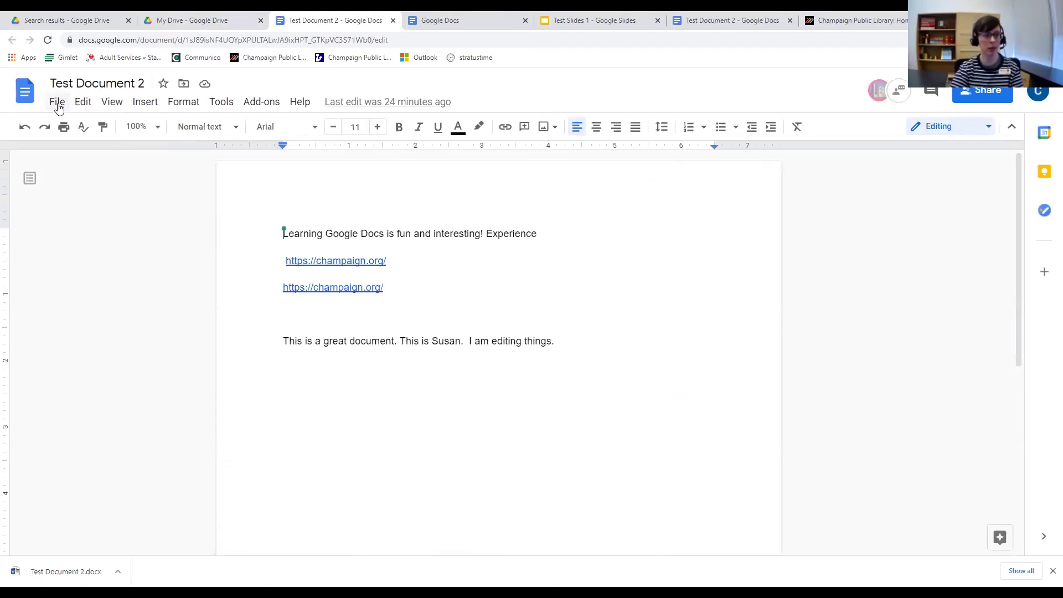
Review Test Document 2's File menu and Download options, then return to the My Drive tab.
click(57, 104)
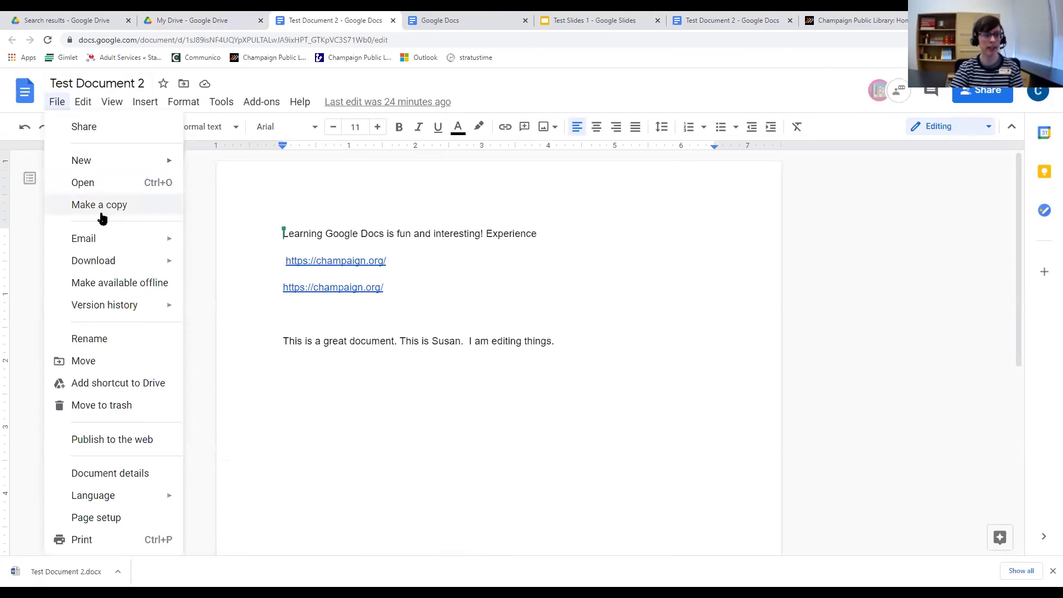
mouse_move(110, 264)
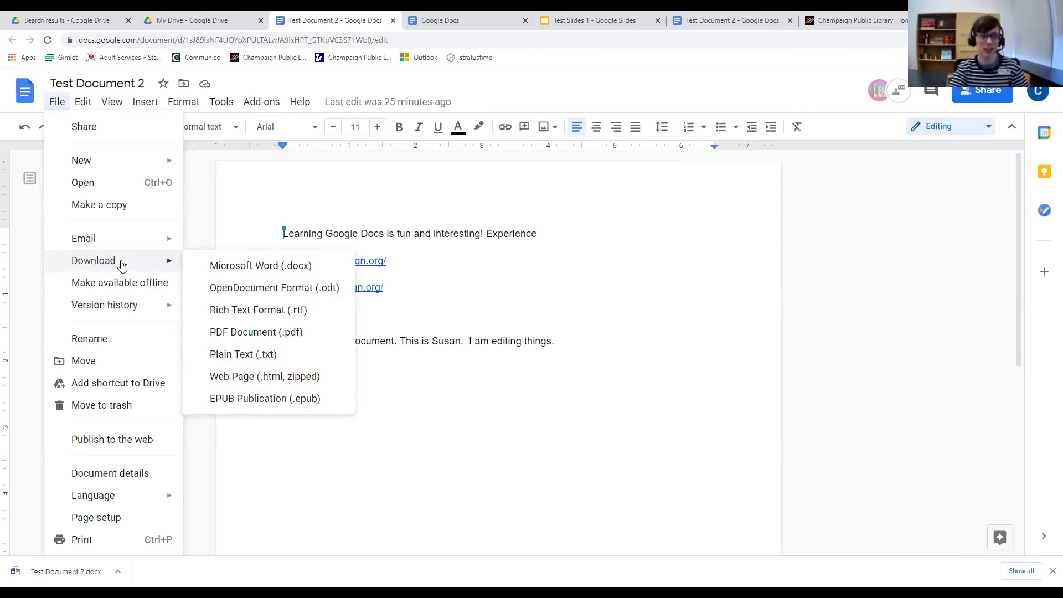
click(55, 109)
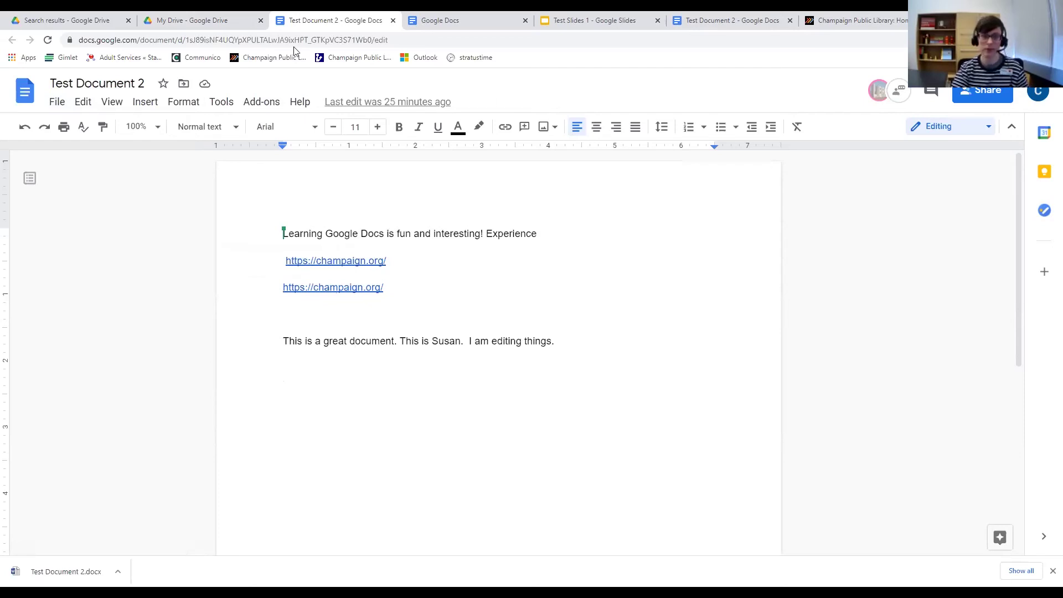
click(184, 21)
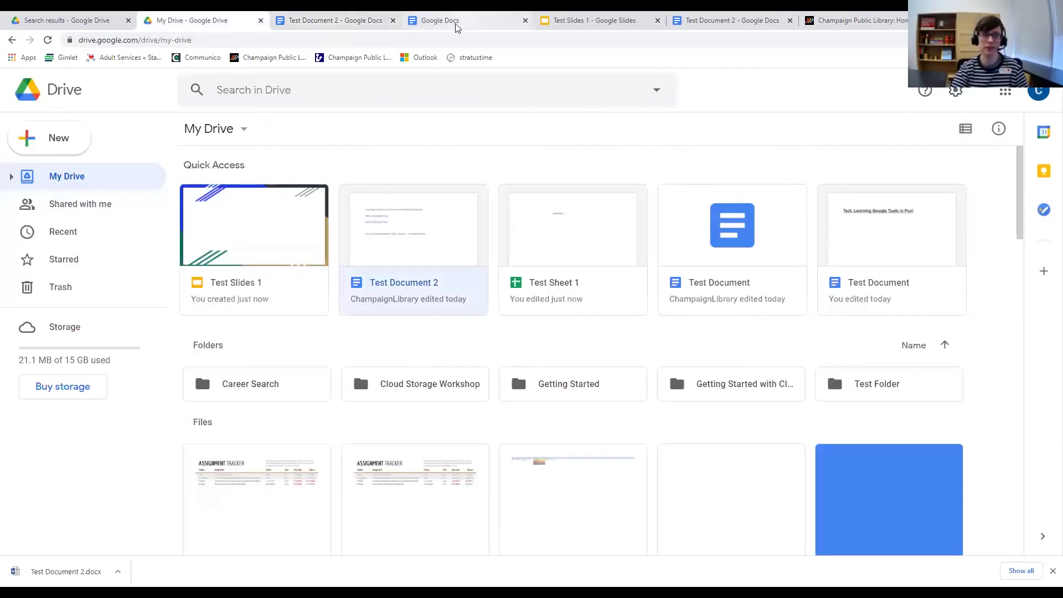
Close the Test Document 2, Google Docs and Test Slides 1 tabs and deselect the file.
click(392, 21)
click(392, 21)
click(391, 21)
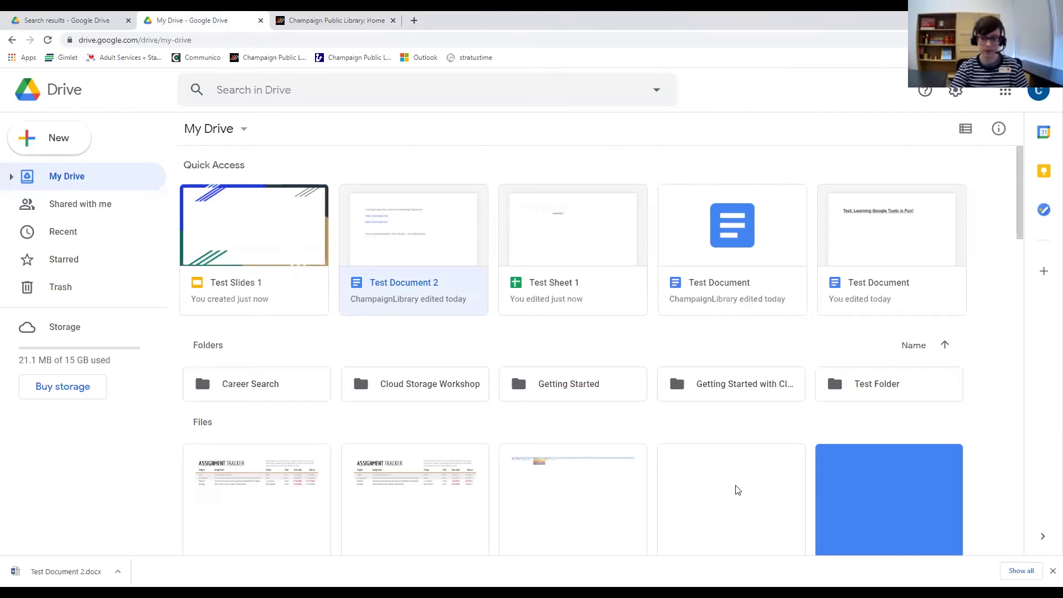
click(970, 532)
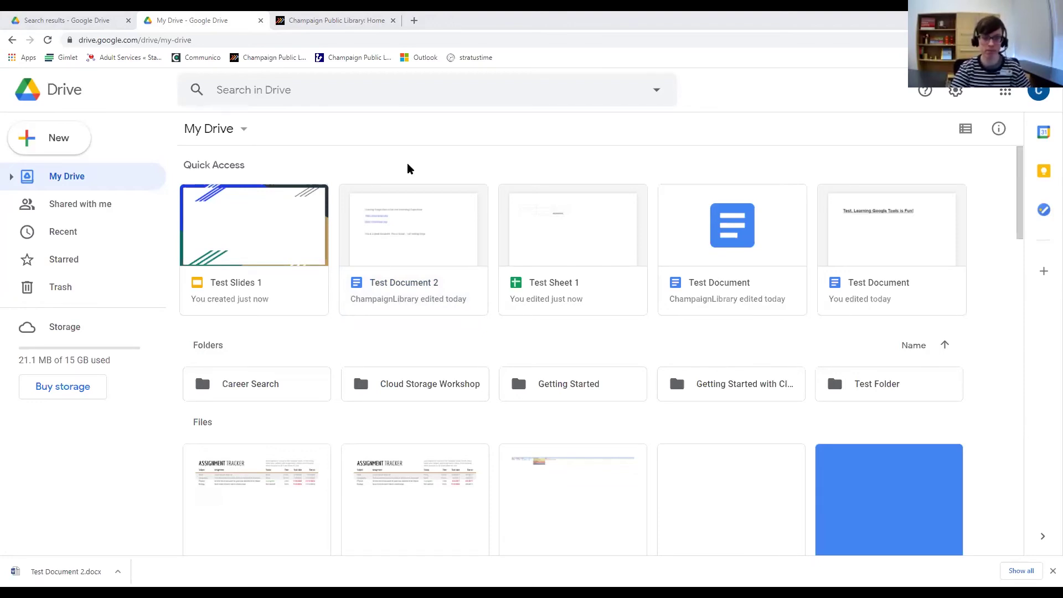
Open and close the Google apps list twice.
click(1006, 93)
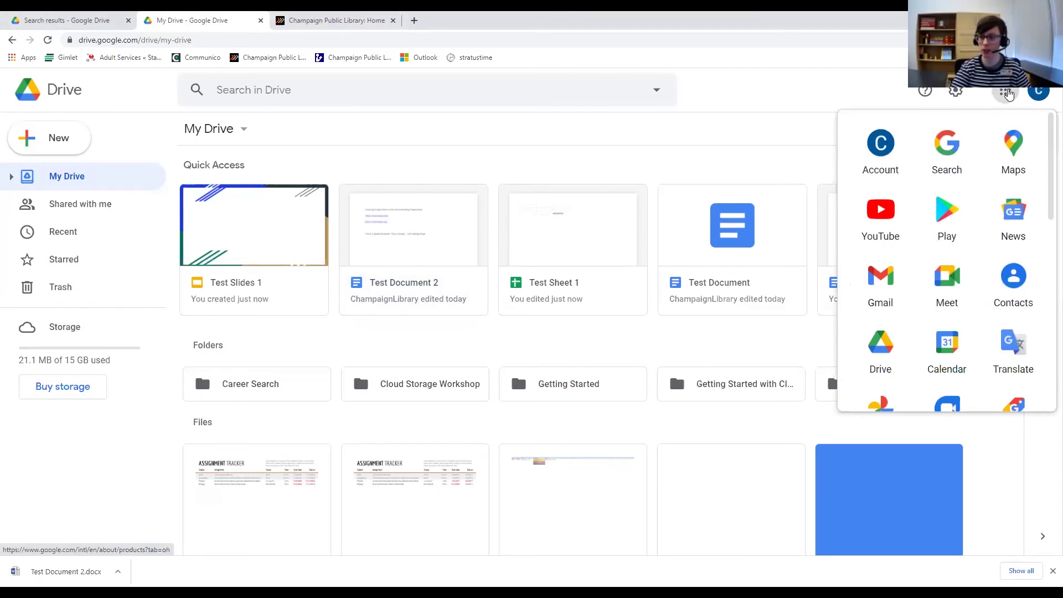
click(653, 98)
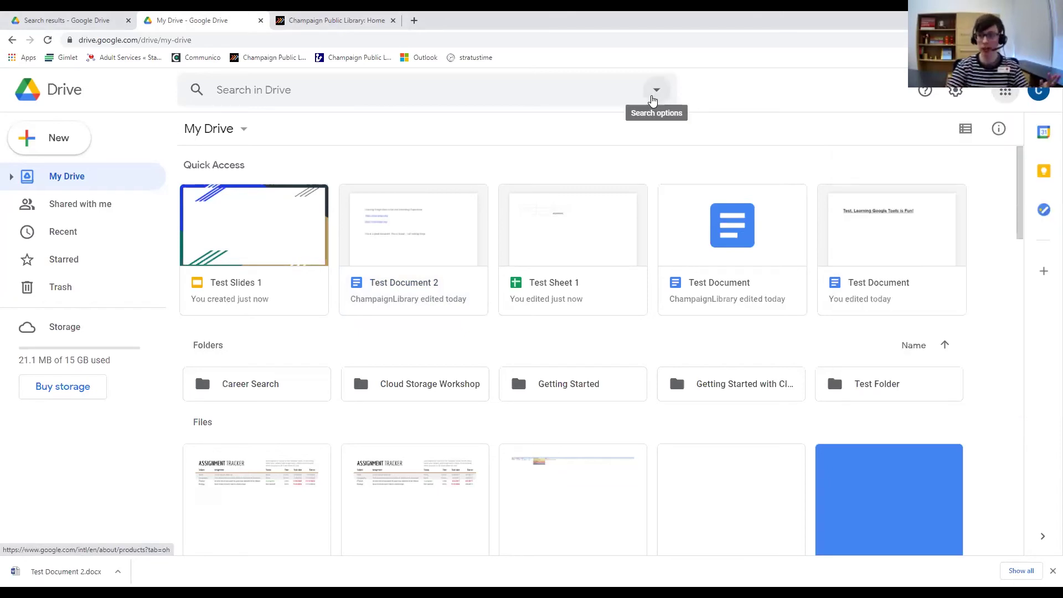
click(1006, 92)
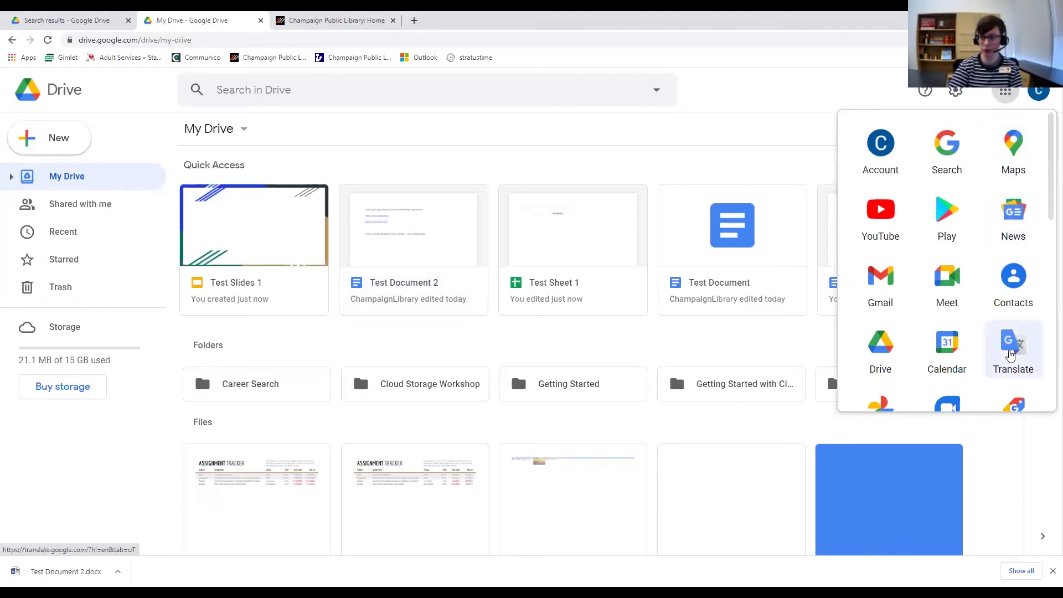
click(1006, 93)
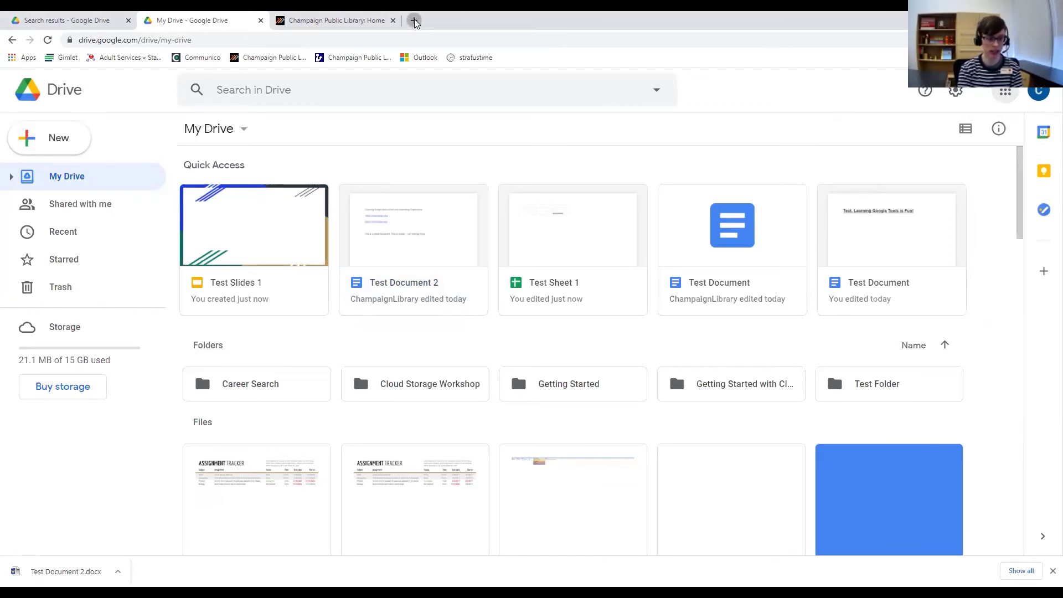
Go to translate.google.com in a new browser tab.
click(414, 21)
text(translate.goog)
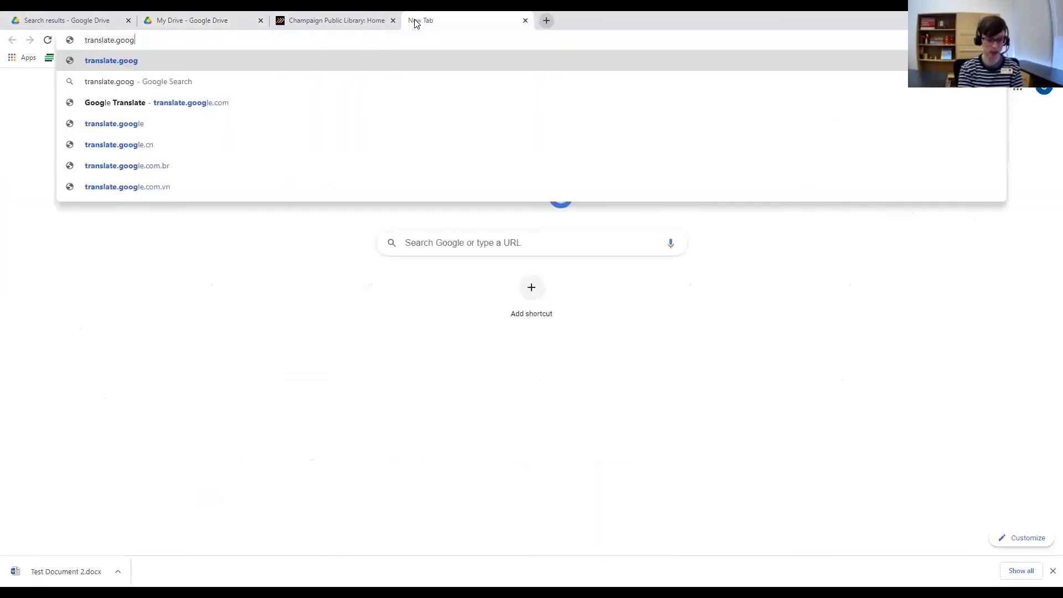
text(le.com)
key(Return)
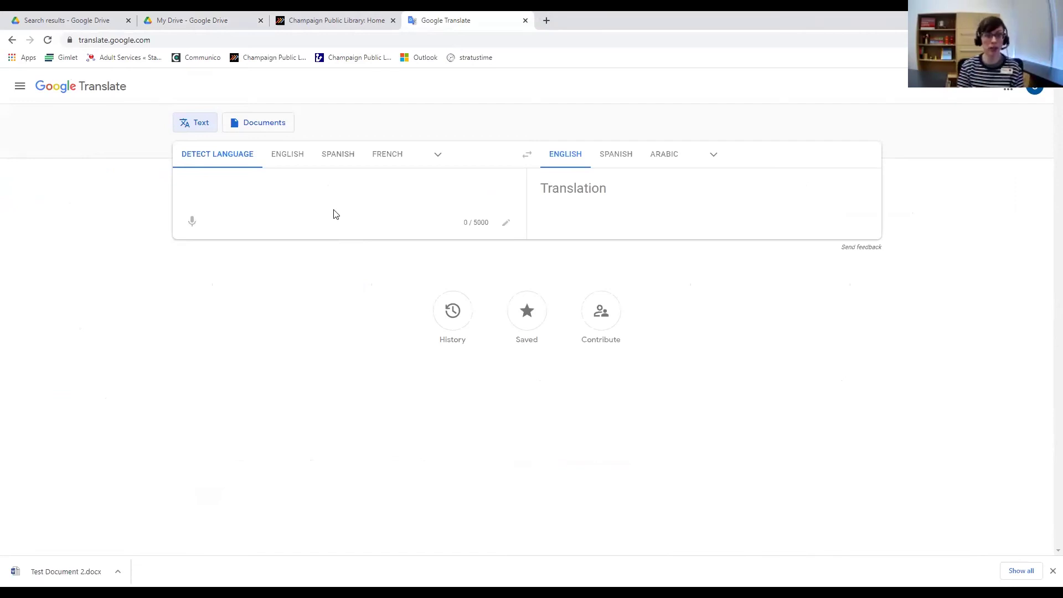
click(335, 215)
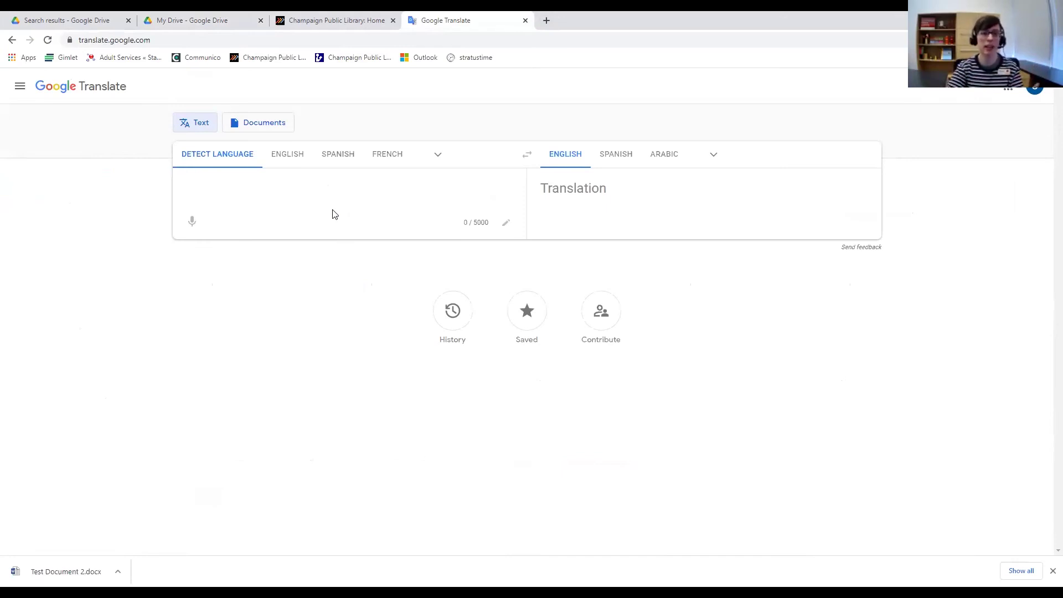
click(712, 156)
click(713, 157)
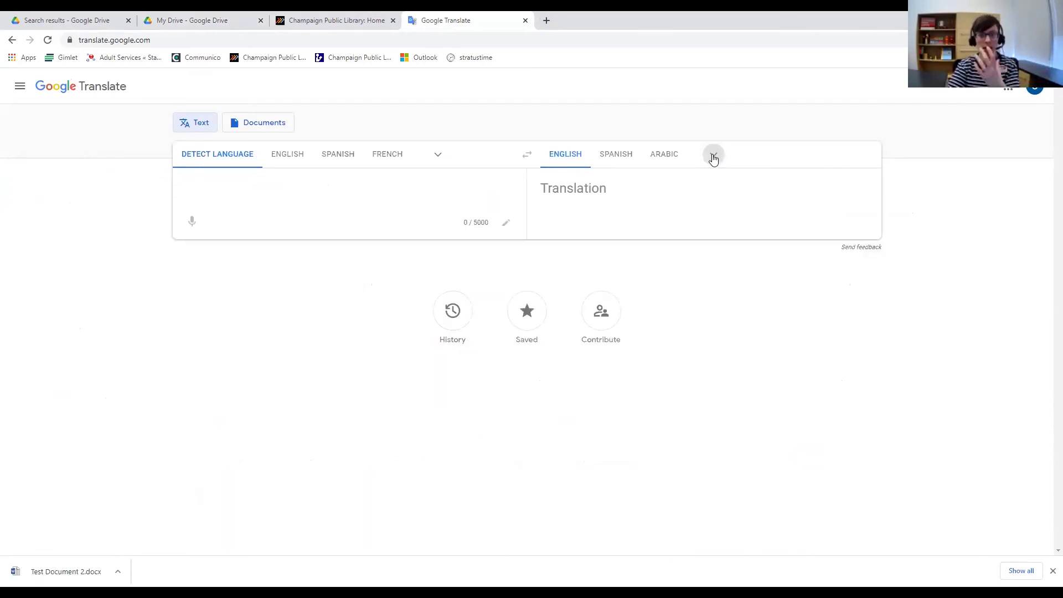
click(713, 157)
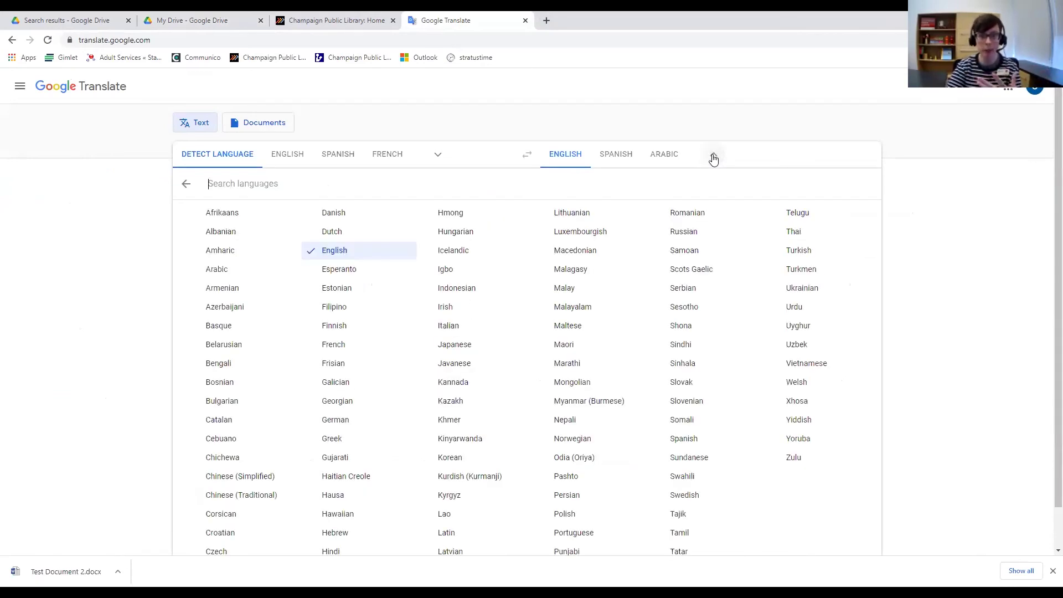
click(713, 159)
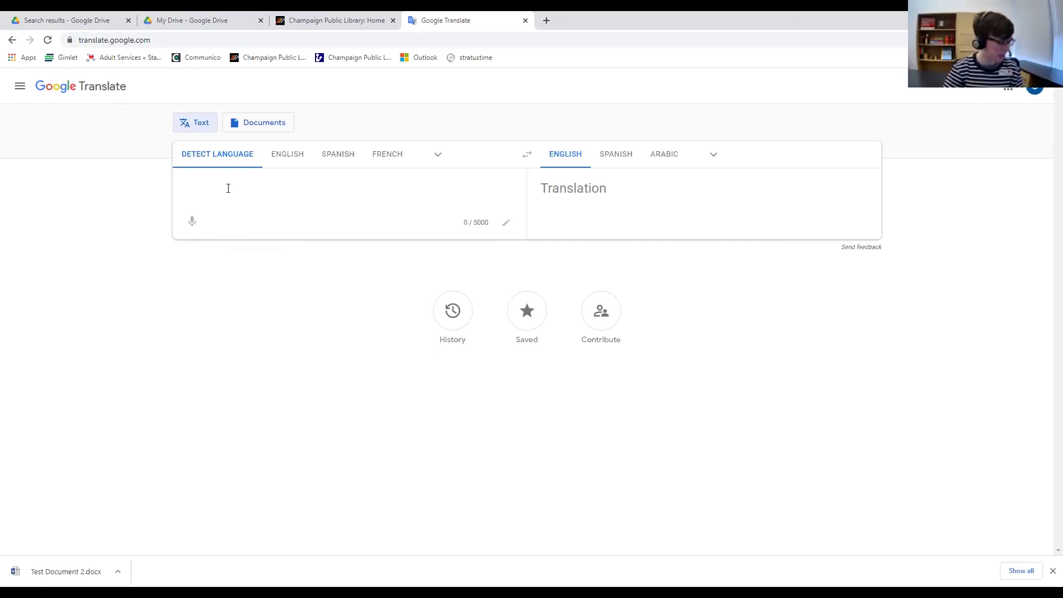
click(271, 177)
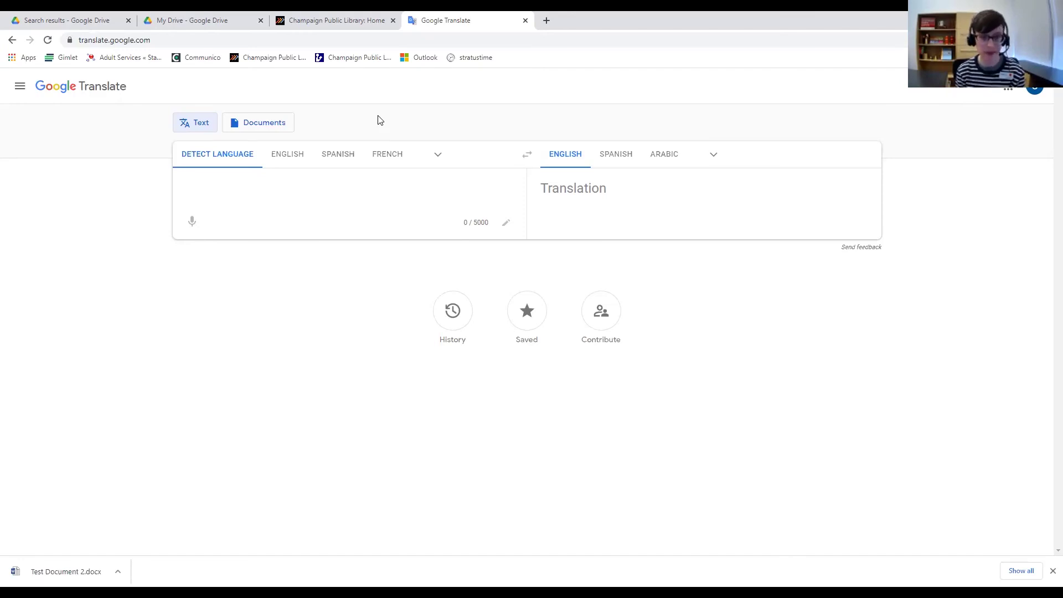
Enter Bonjour and try translating it into Spanish, Arabic and Norwegian.
text(Bonjour)
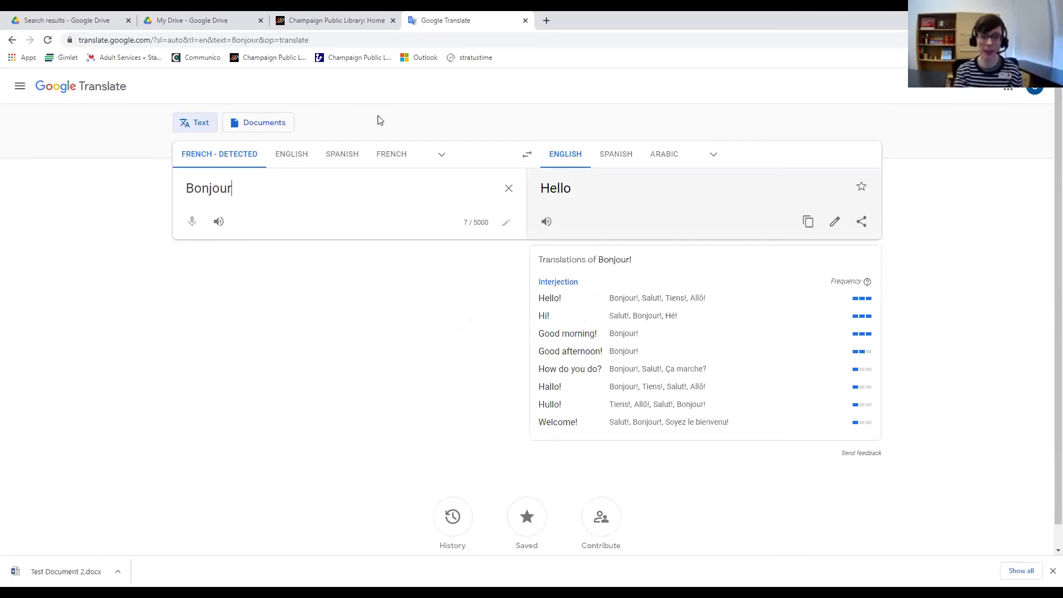
click(616, 155)
click(659, 162)
click(715, 159)
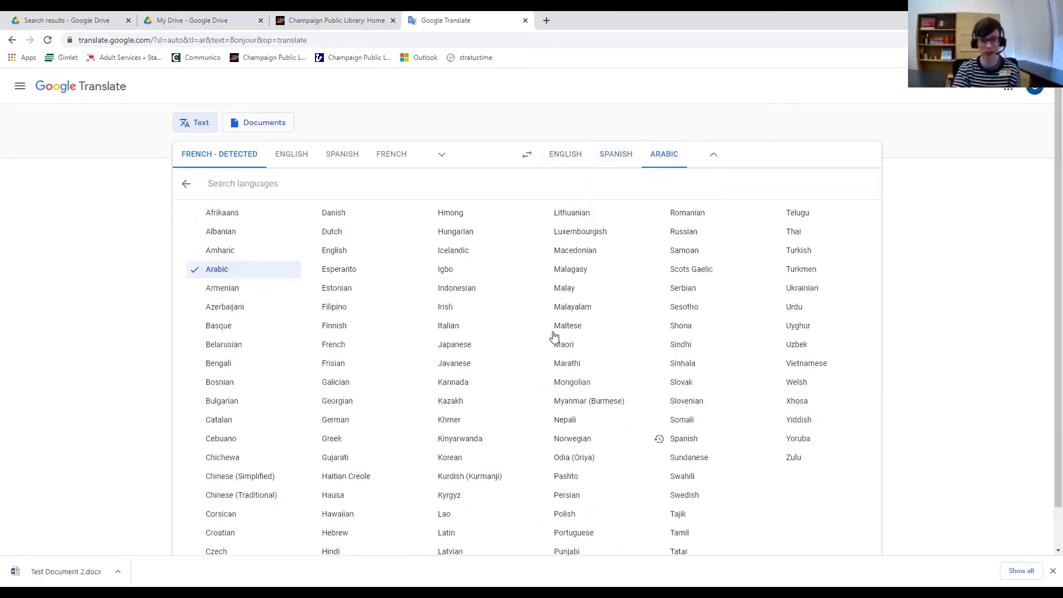
click(571, 438)
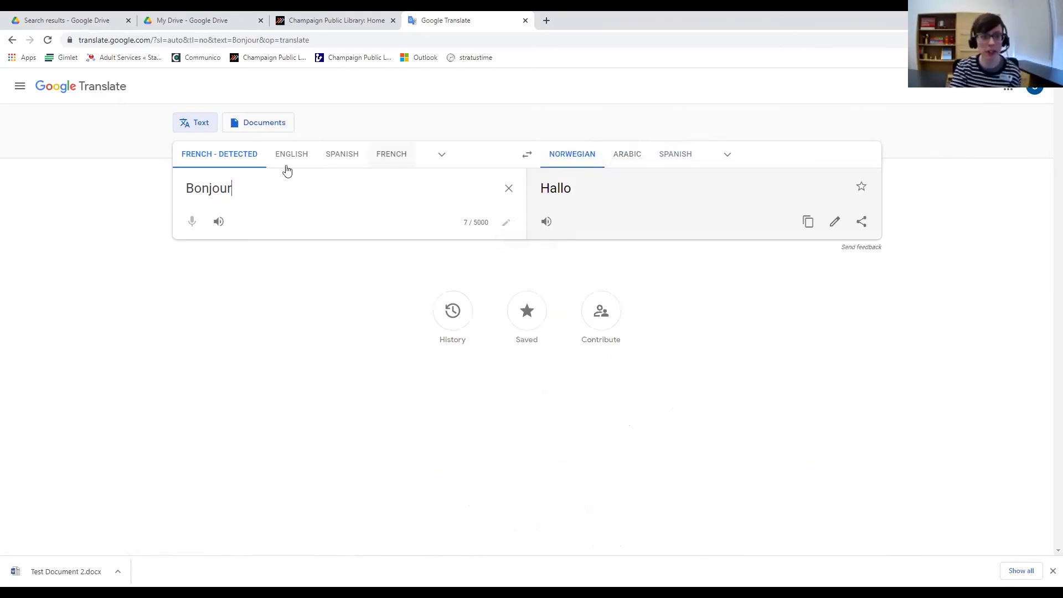
Translate Bonjour into English as Hello, clear the source text, and return to My Drive.
click(722, 158)
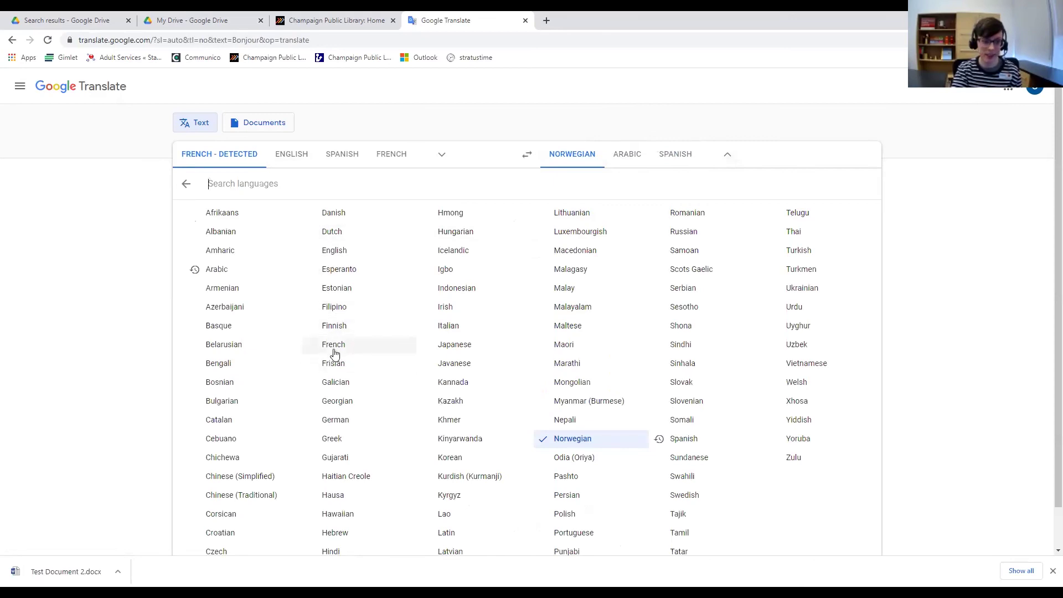
click(342, 251)
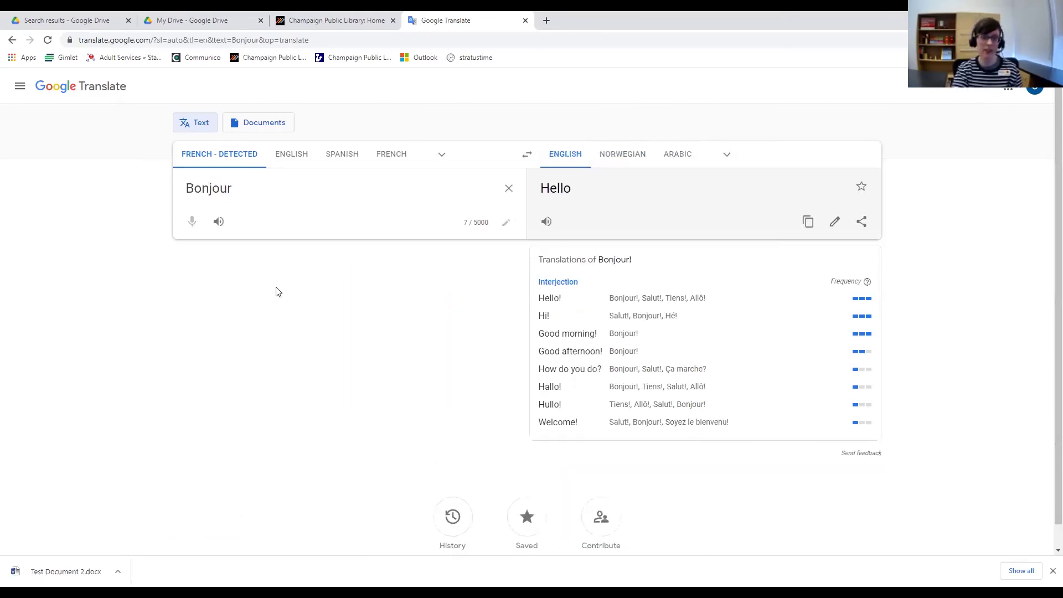
key(BackSpace)
key(BackSpace)
key(BackSpace)
key(BackSpace)
key(BackSpace)
key(BackSpace)
key(BackSpace)
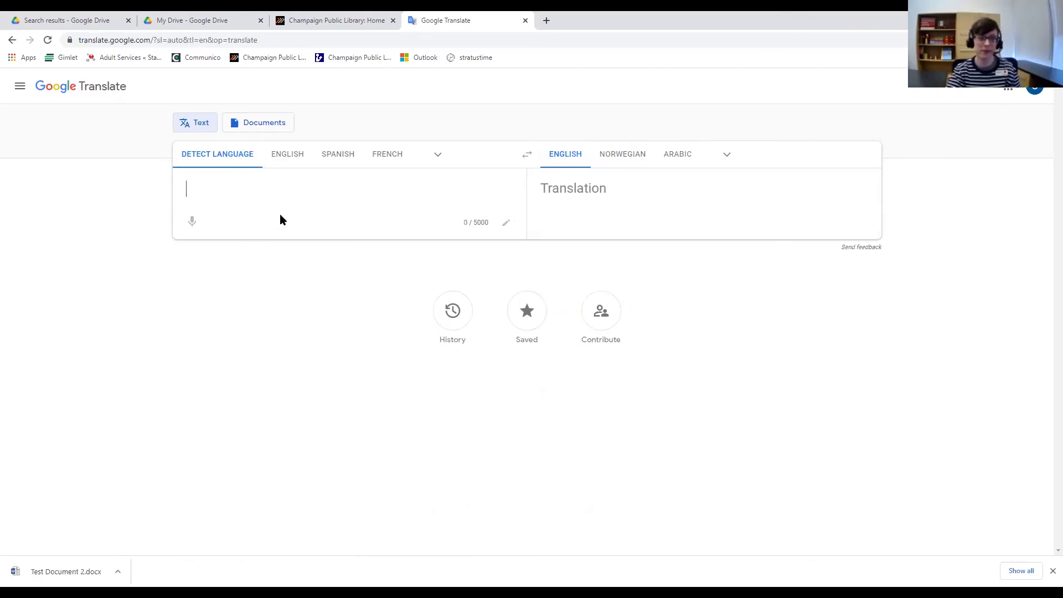
click(218, 25)
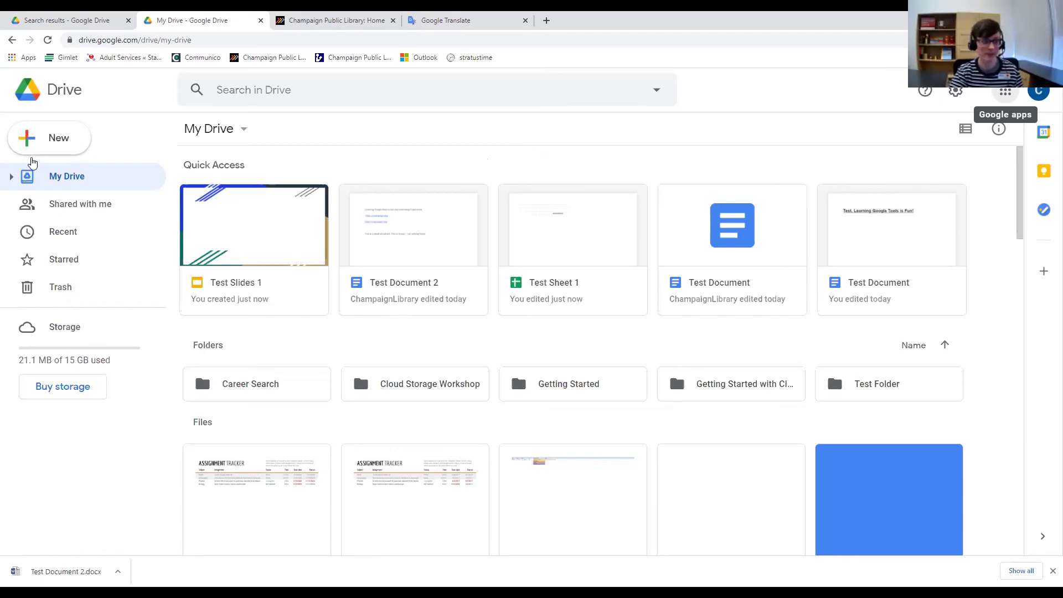
Open and dismiss Drive's New menu of items to add.
click(50, 145)
click(132, 115)
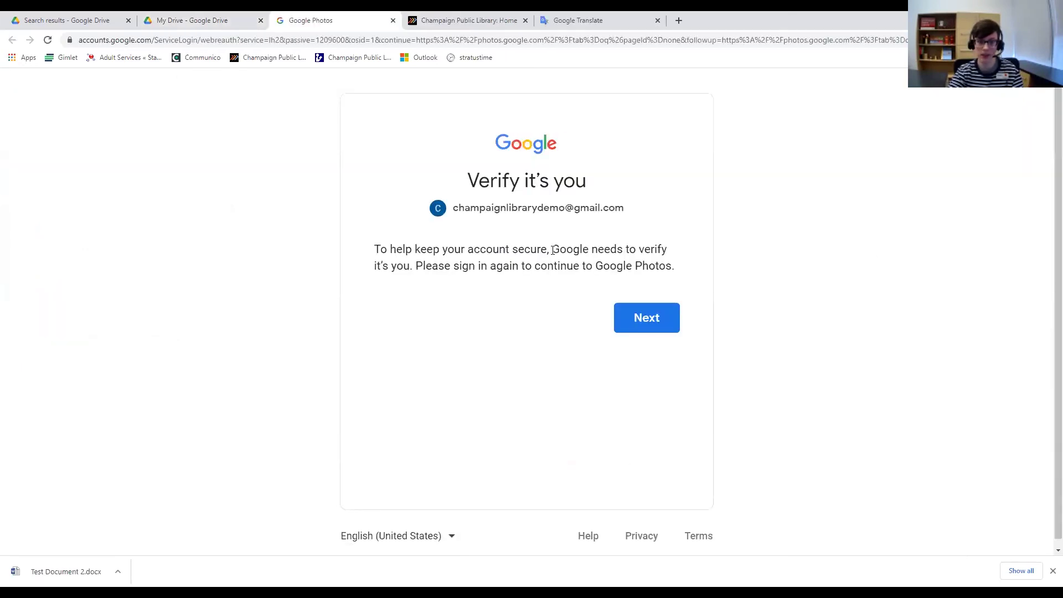
Verify the Google account by entering its password so Google Photos loads.
click(635, 324)
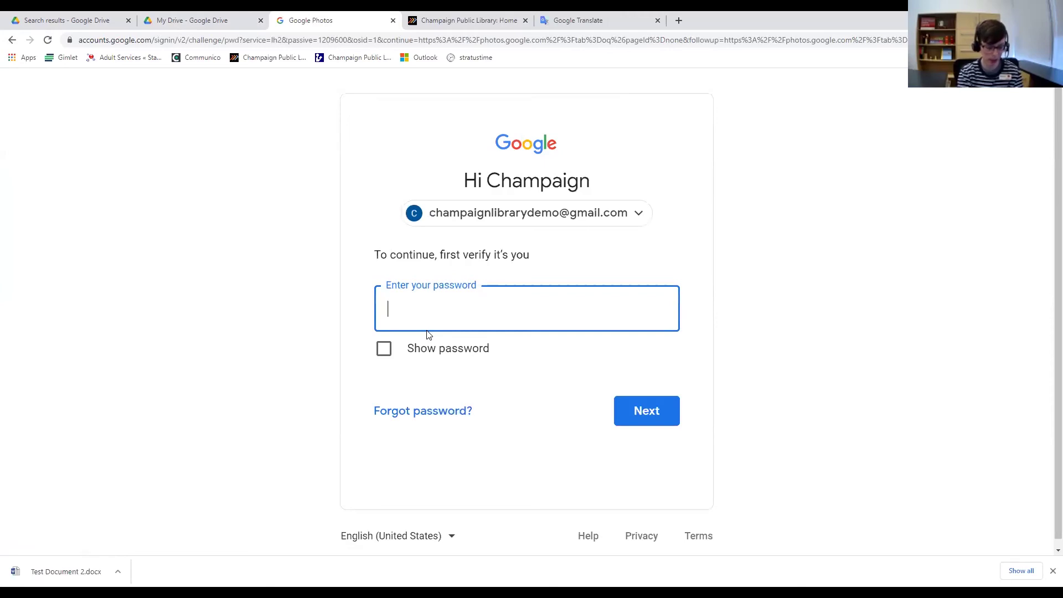
text(••••••)
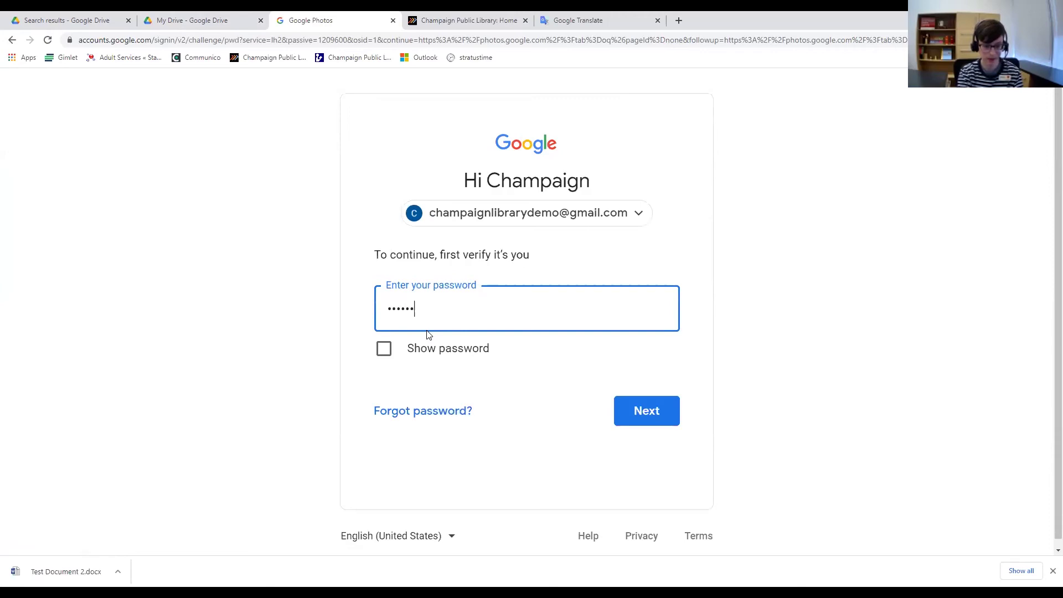
key(Return)
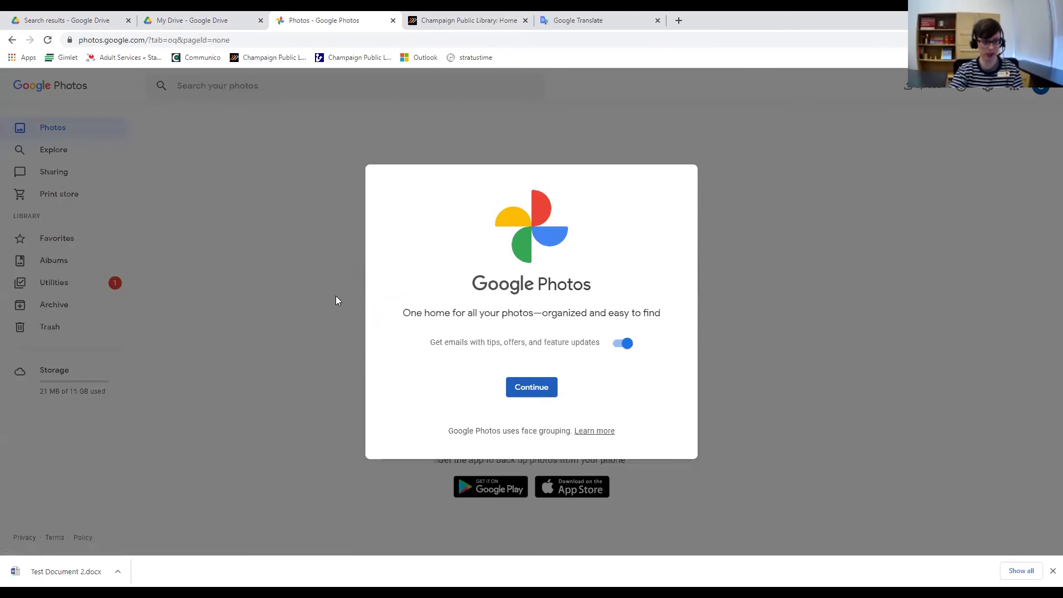
Dismiss the Google Photos welcome dialog with Continue to show the empty library.
click(363, 299)
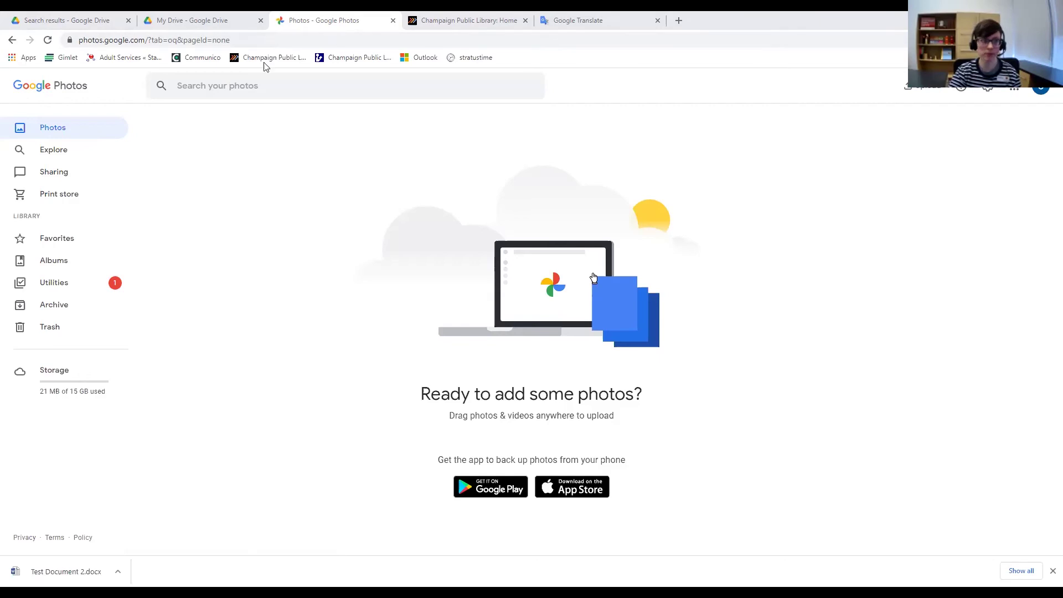
Switch from My Drive to Google Photos and back to the My Drive tab.
click(213, 20)
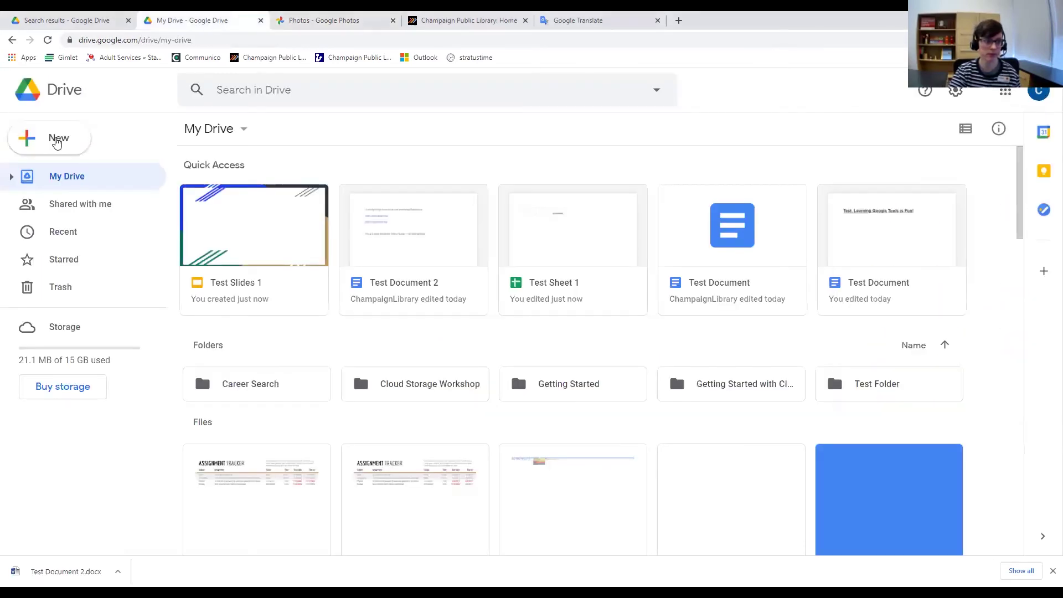
click(319, 24)
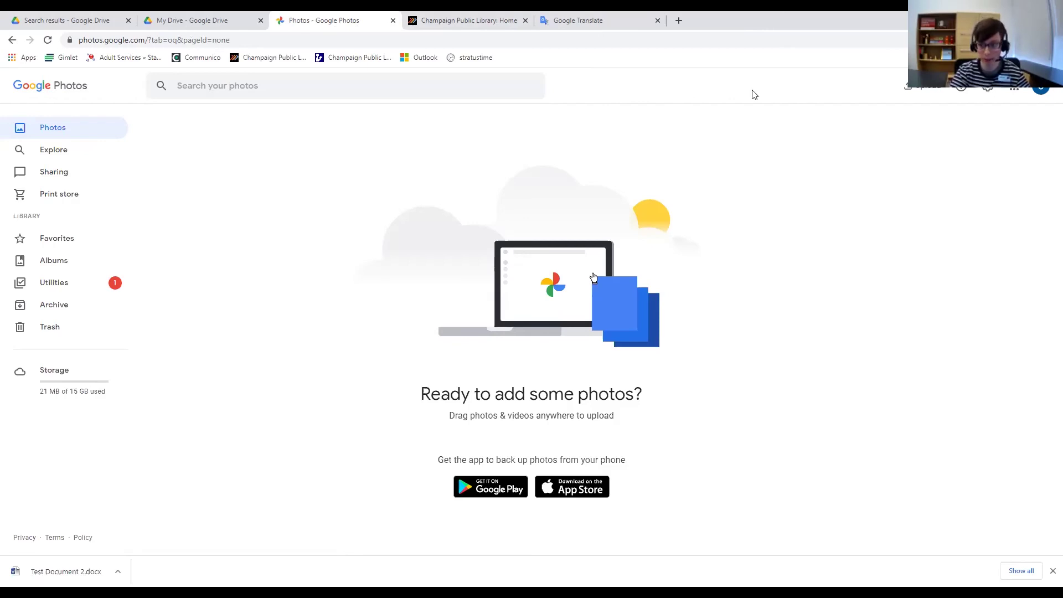
click(193, 20)
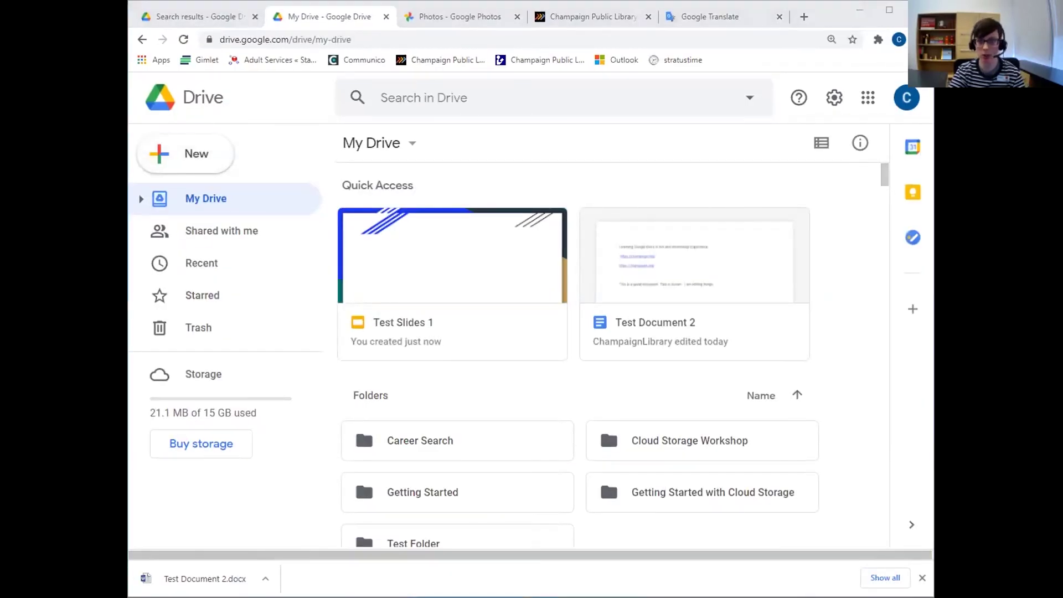
Drag kitty-2948404_1920.jpg onto My Drive to upload it, then maximize the browser window.
click(824, 18)
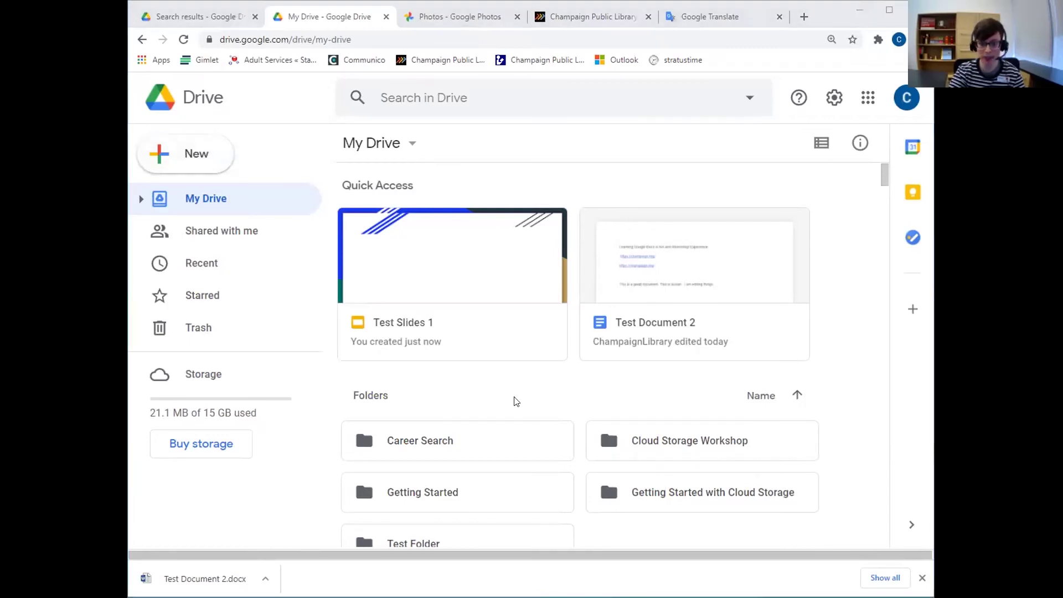
drag(515, 401, 514, 401)
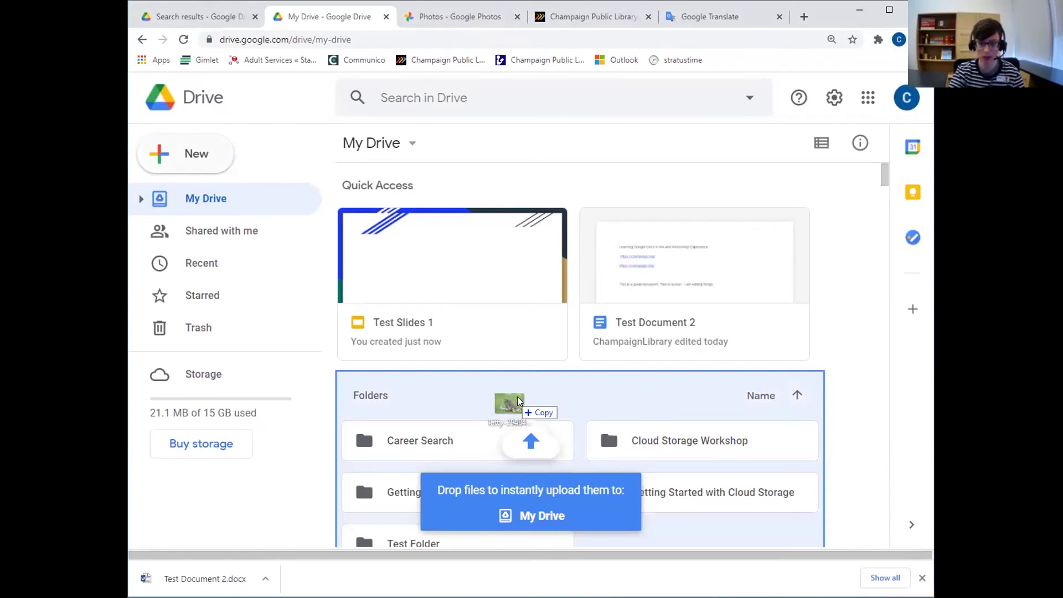
drag(516, 400, 515, 399)
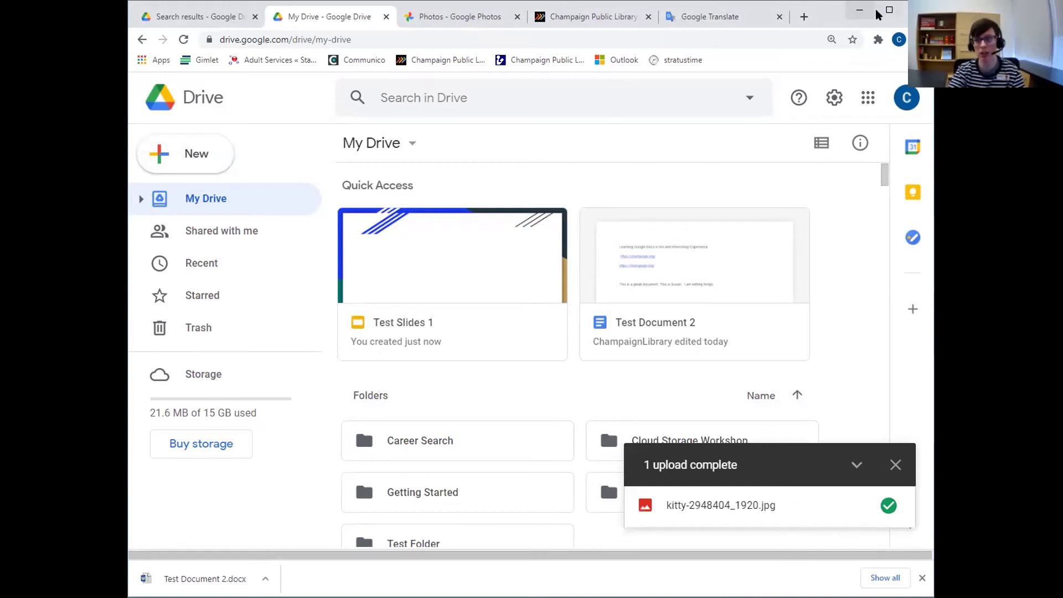
click(889, 10)
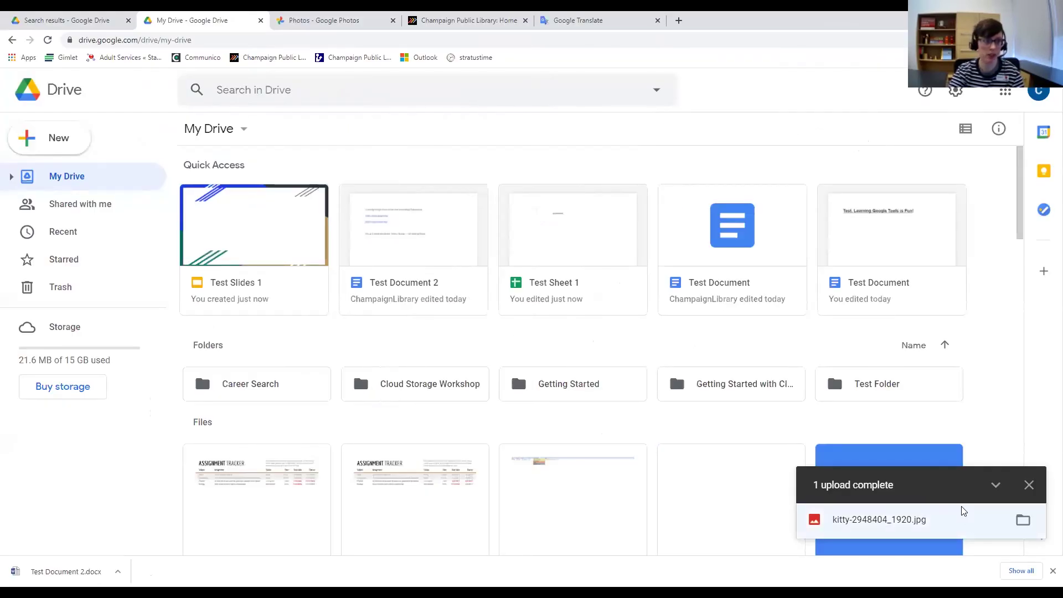
Cancel the upload file picker without uploading and close the upload-complete notice.
click(85, 182)
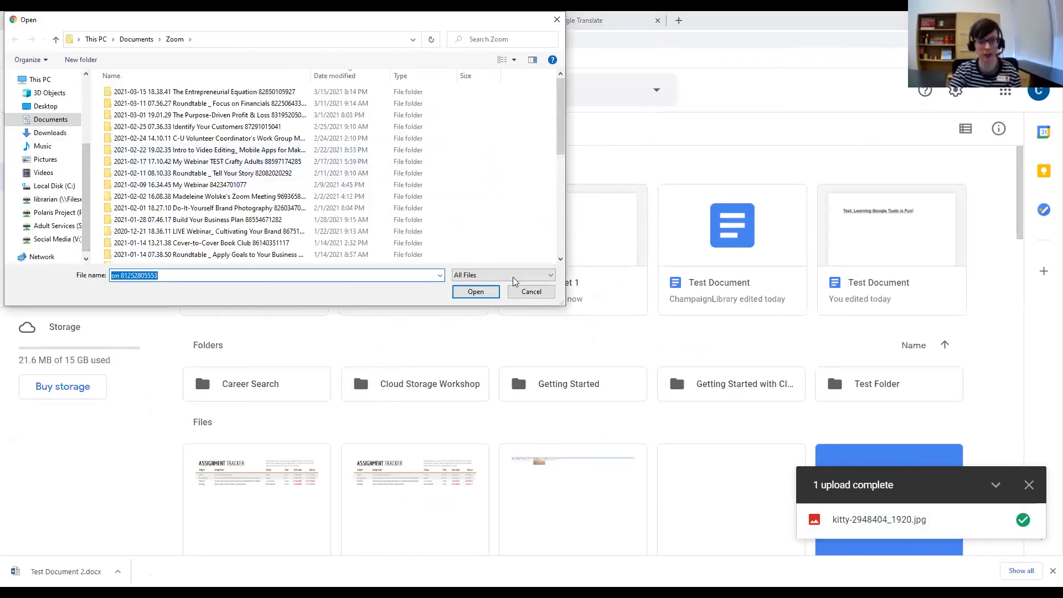
click(531, 294)
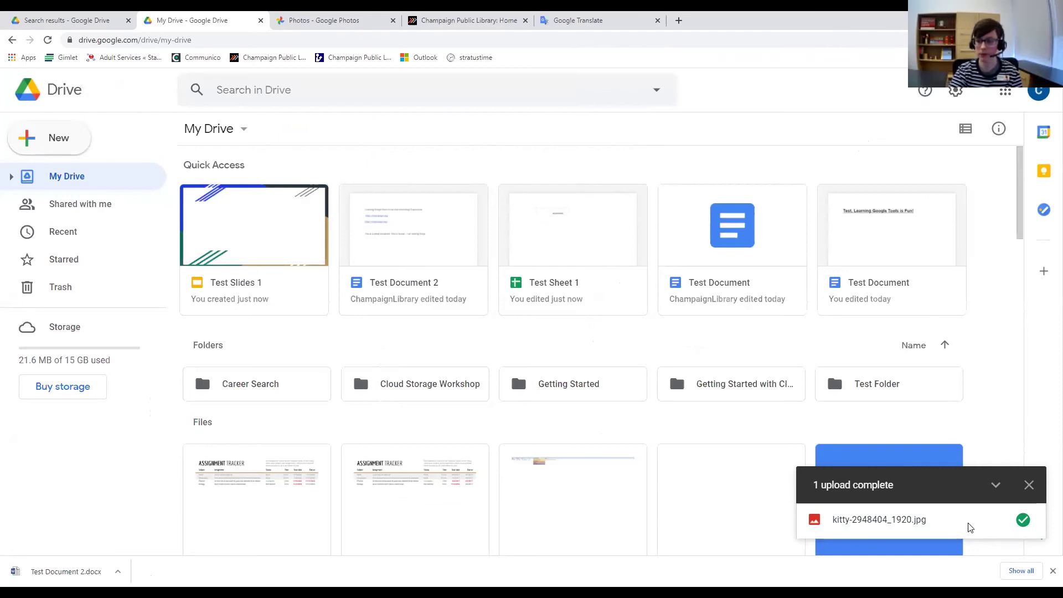
click(1029, 484)
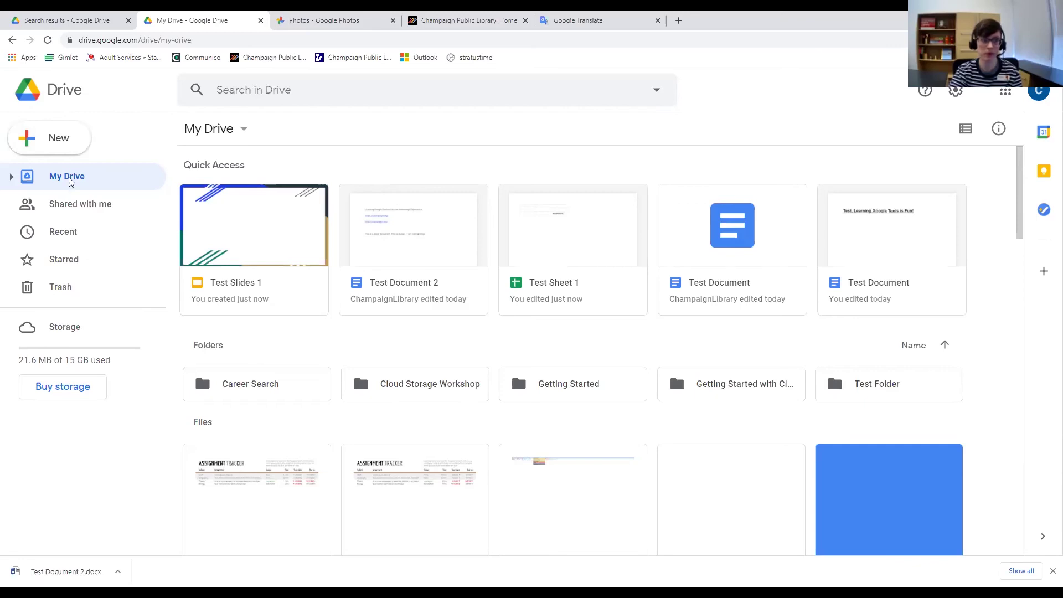
scroll(396, 269, down, 5)
scroll(397, 268, up, 5)
Open Test Slides 1, then return to Drive and open the Google Slides template gallery.
double_click(250, 237)
click(61, 21)
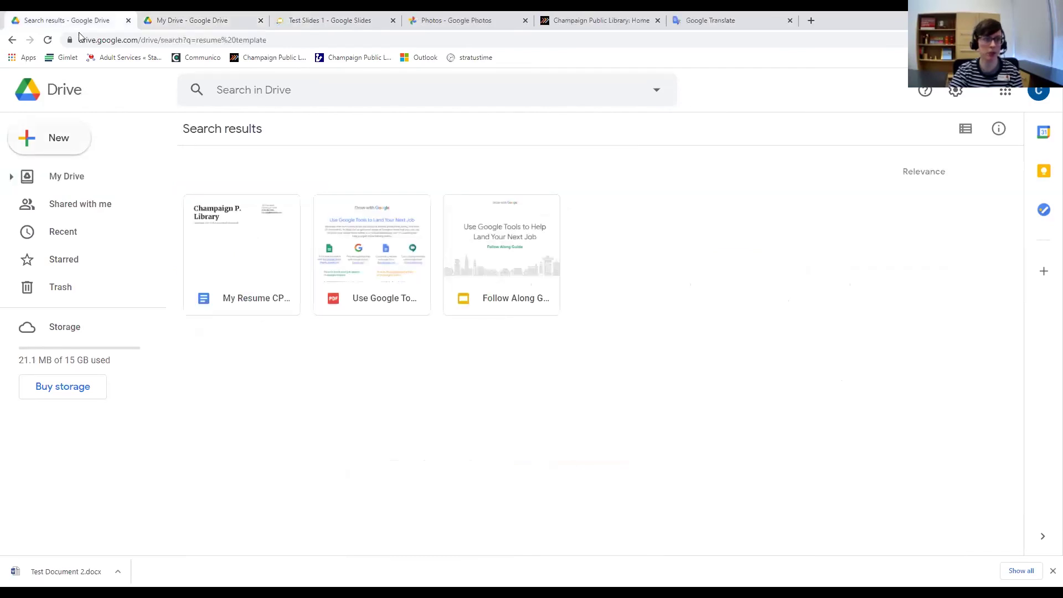
click(53, 141)
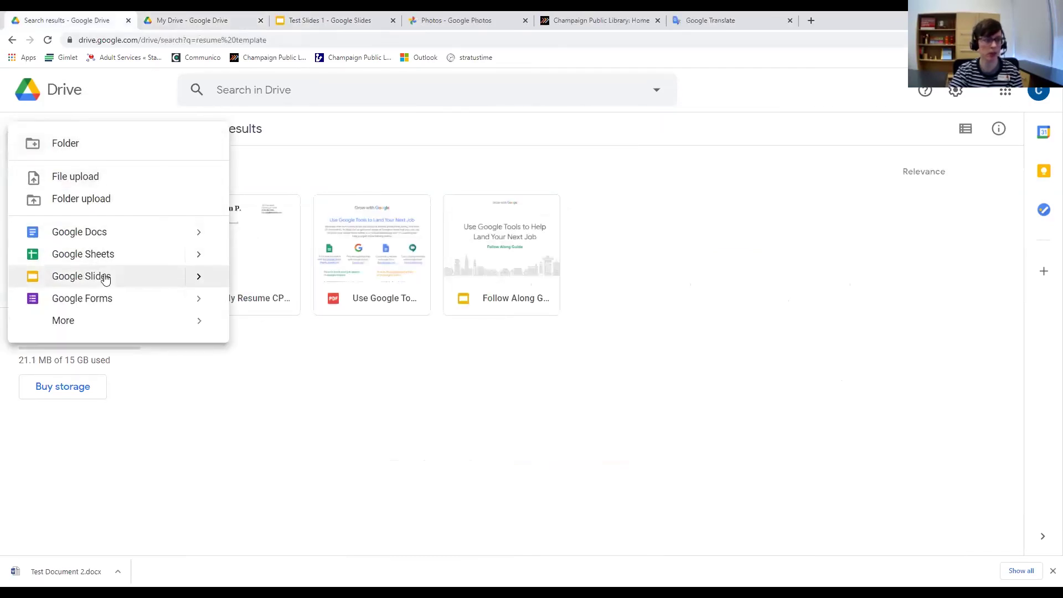
click(199, 276)
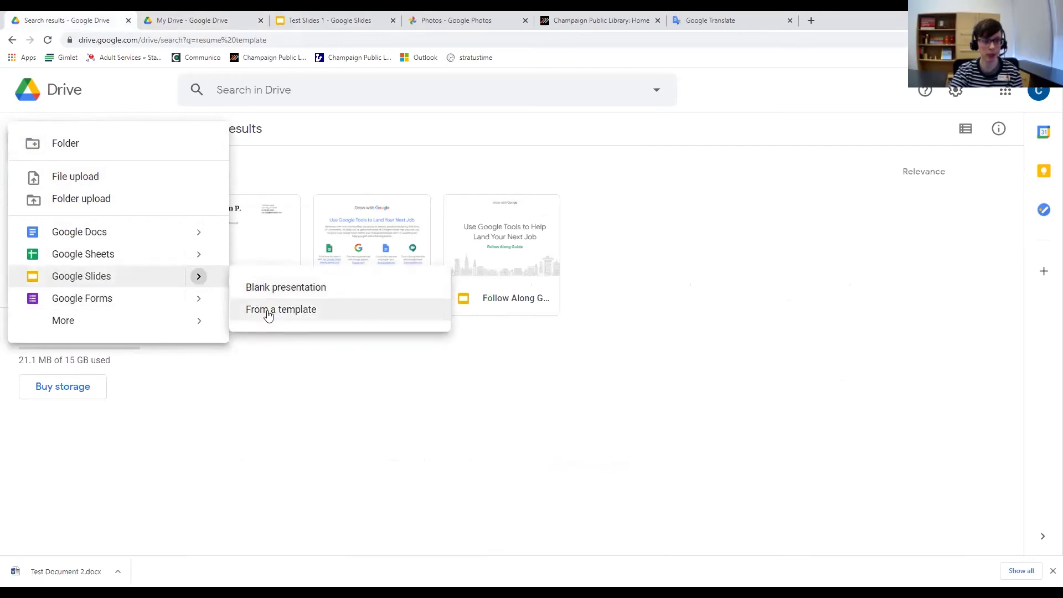
click(268, 315)
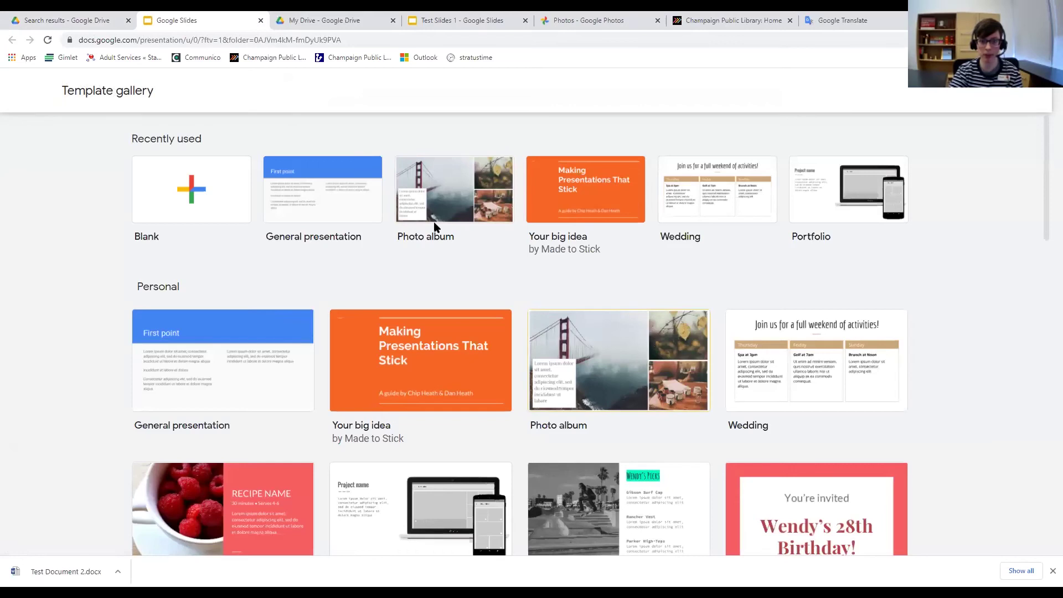
Create a Photo album presentation and select the lifeguard tower photo on the Long Beach slide.
click(589, 375)
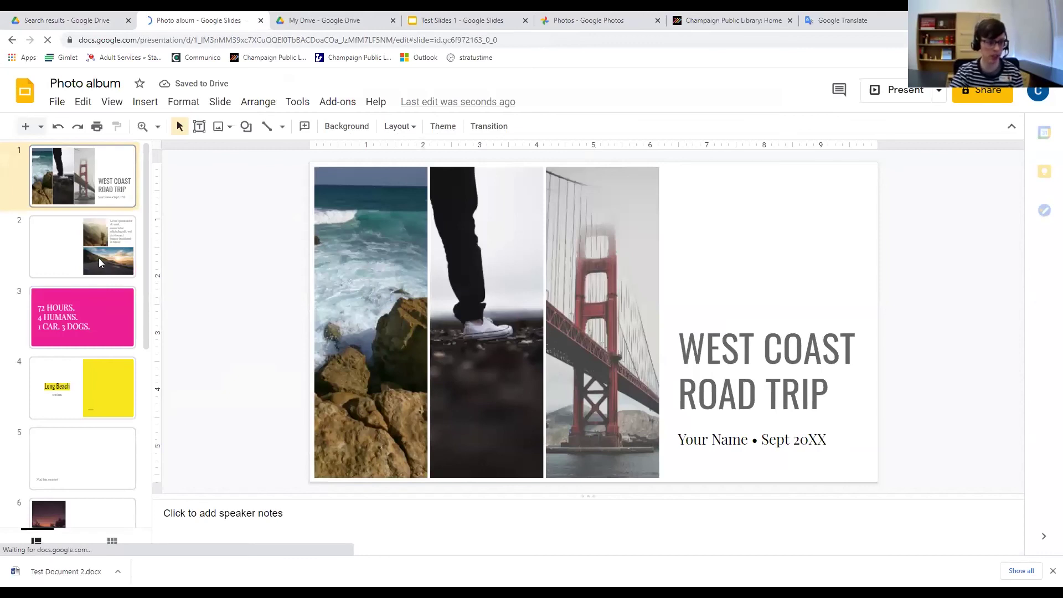
click(118, 398)
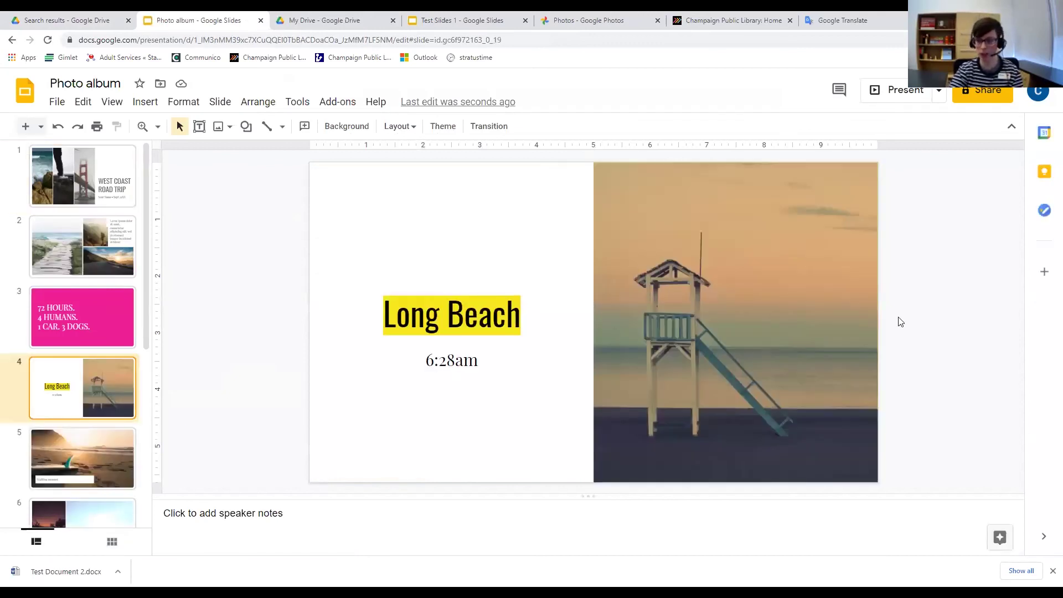
click(745, 197)
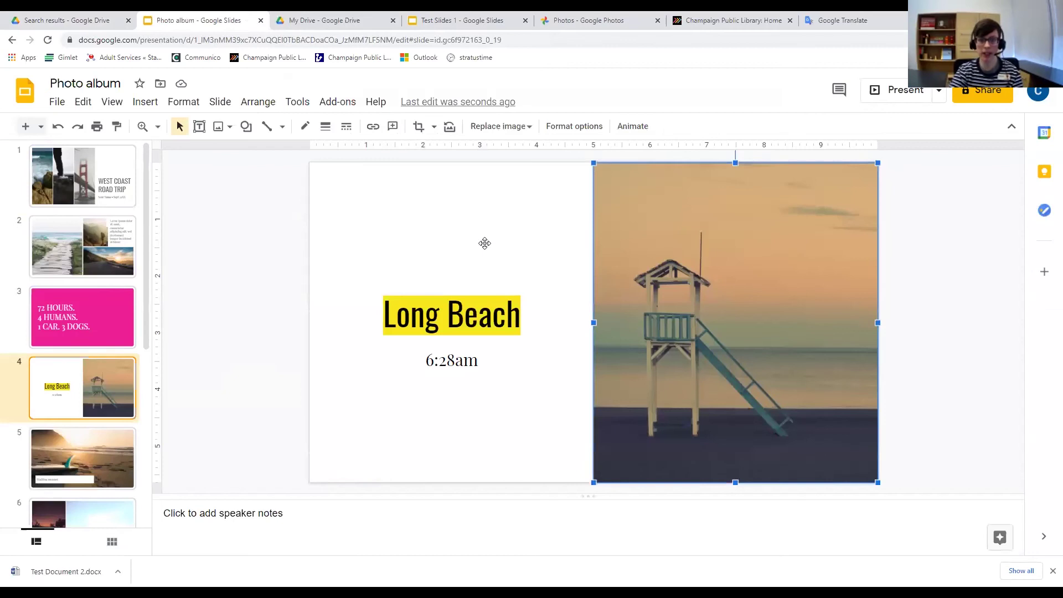